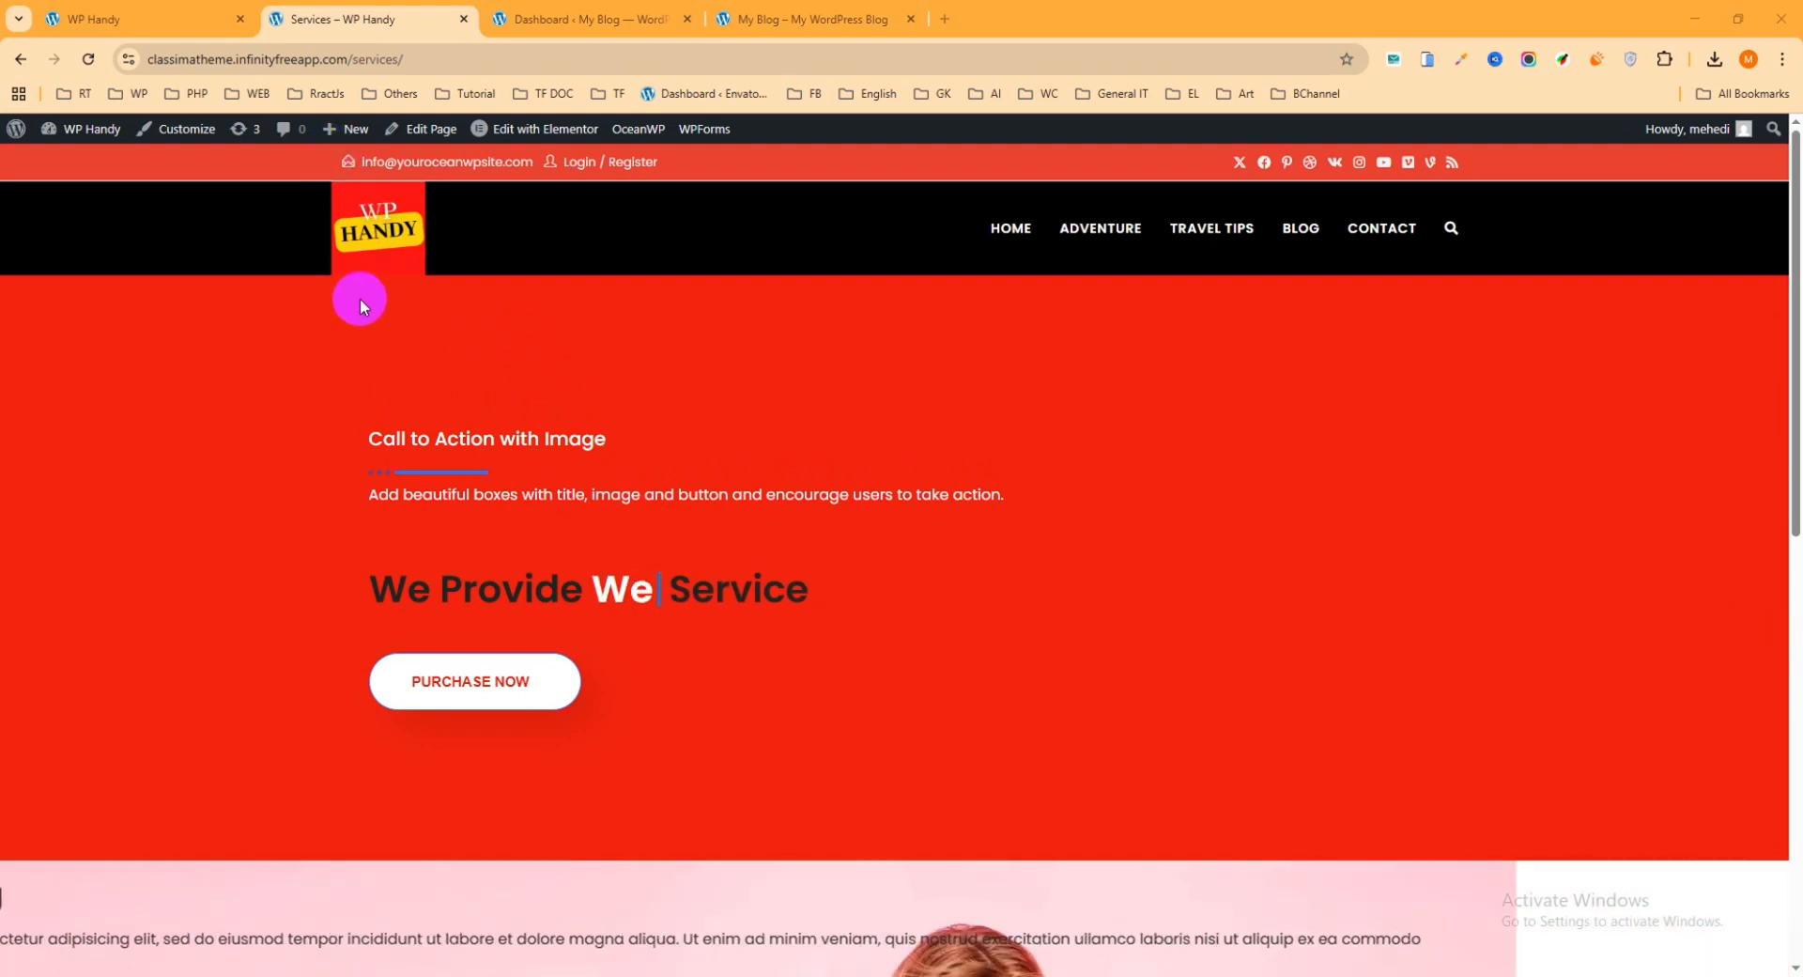
- Preview the content slider on the Services page by moving through its slides
{"action": "scroll", "coordinate": [360, 310], "scroll_direction": "down", "scroll_amount": 7}
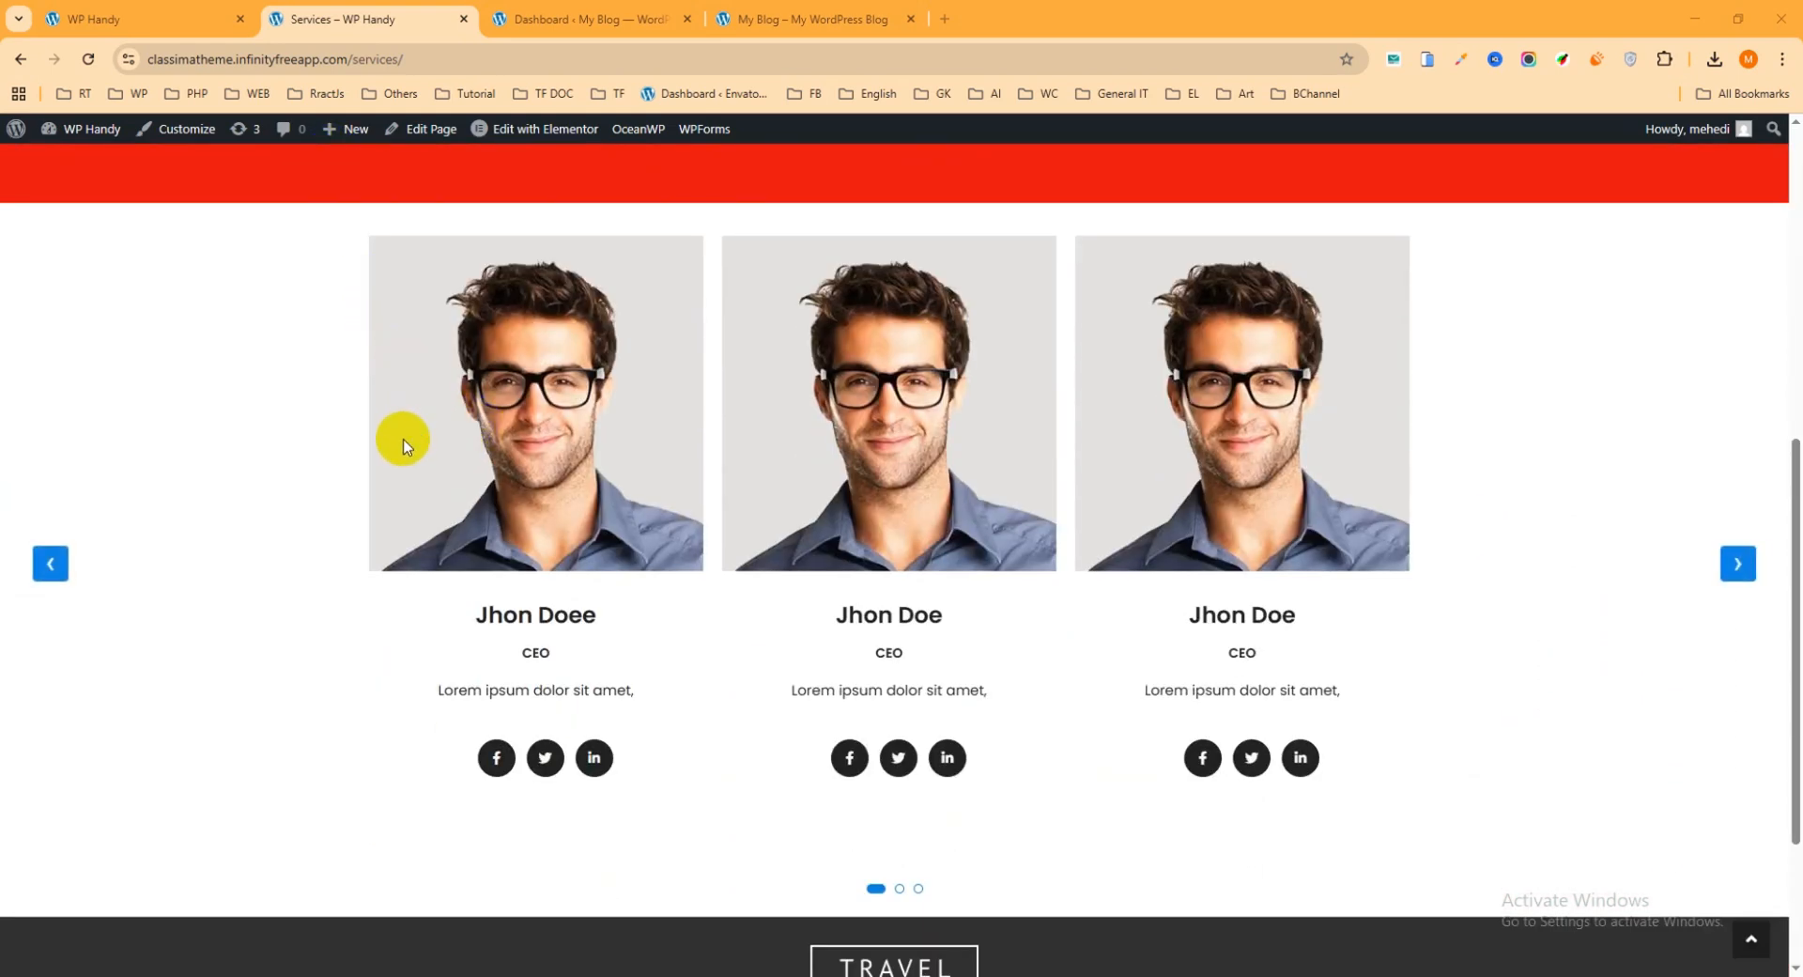
{"action": "left_click_drag", "start_coordinate": [847, 419], "coordinate": [454, 476]}
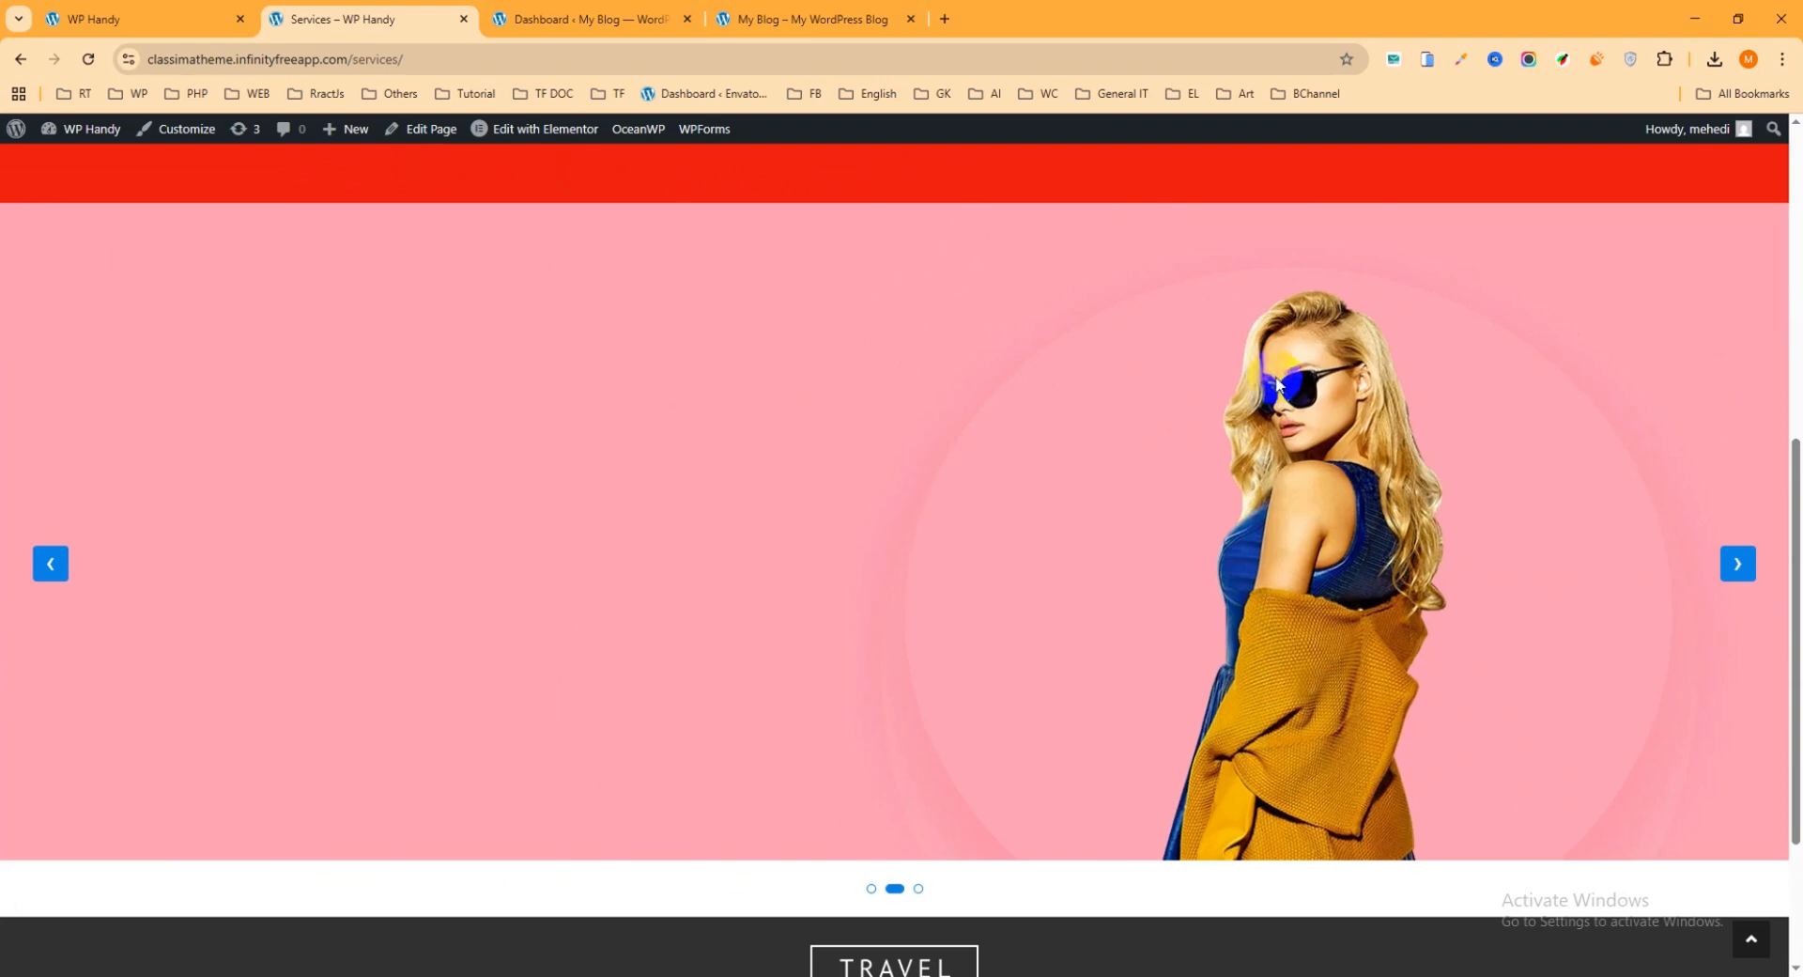
{"action": "left_click_drag", "start_coordinate": [1045, 385], "coordinate": [306, 447]}
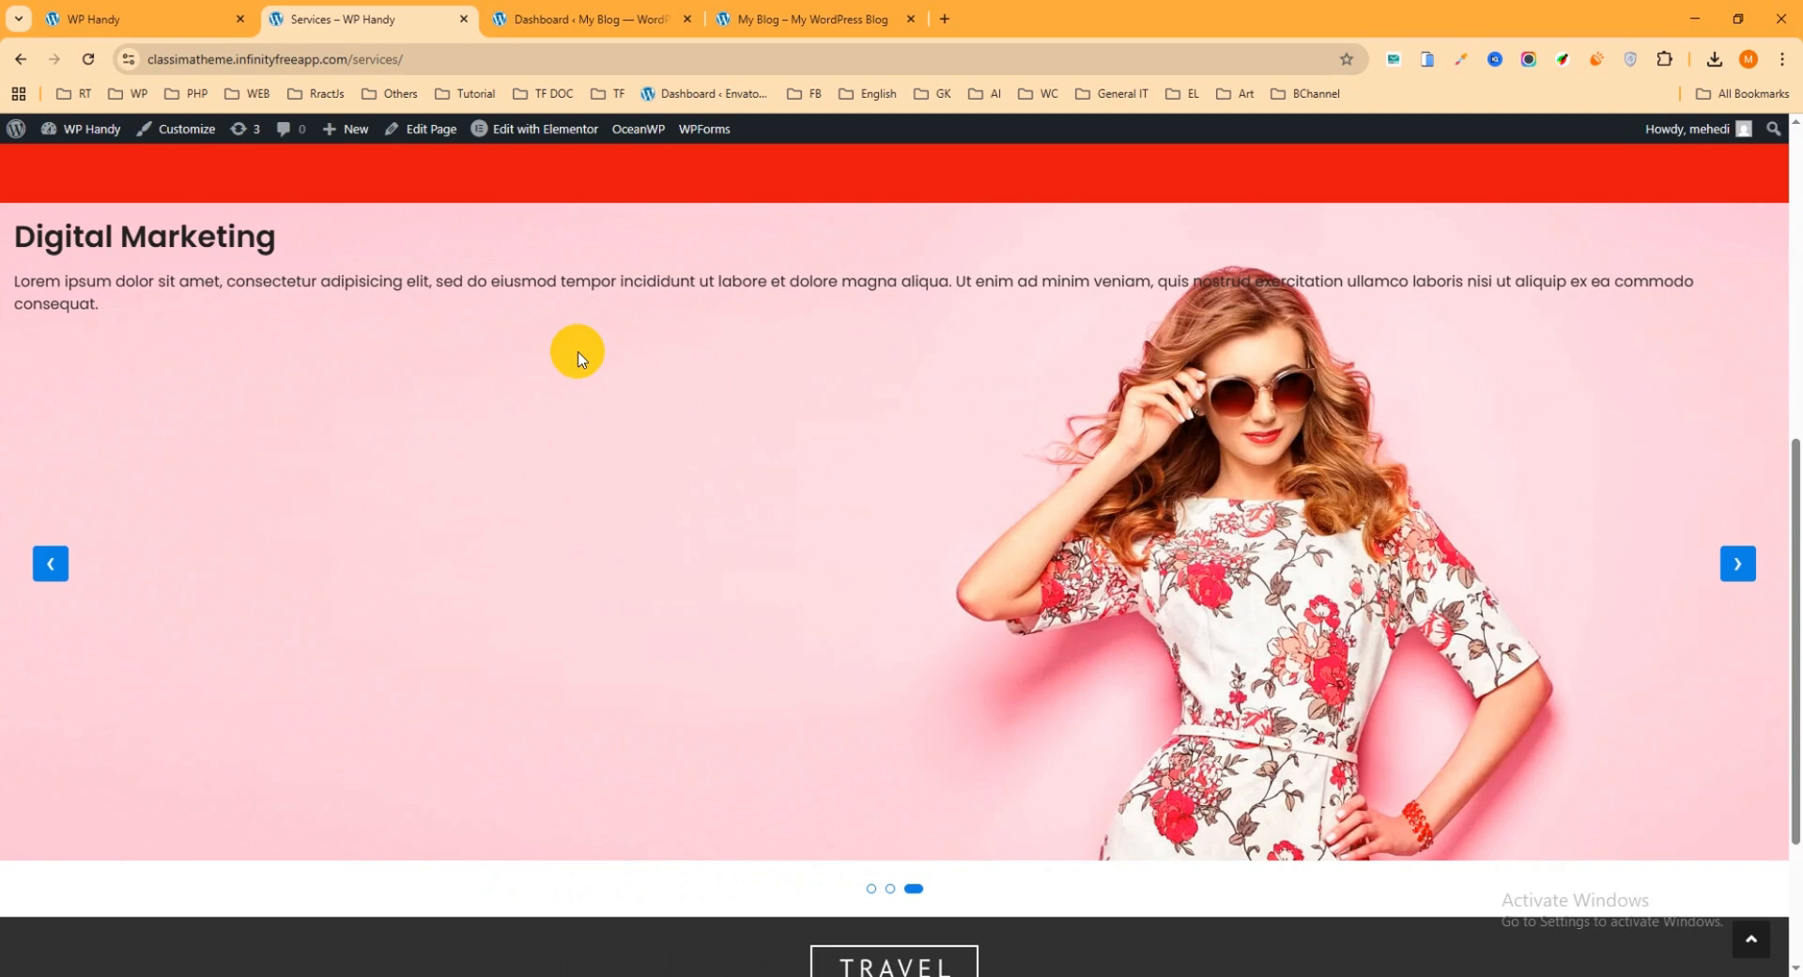
- In the My Blog dashboard, search the plugins for "sina extension for elementor", then install and activate Sina Extension for Elementor
{"action": "left_click", "coordinate": [573, 19]}
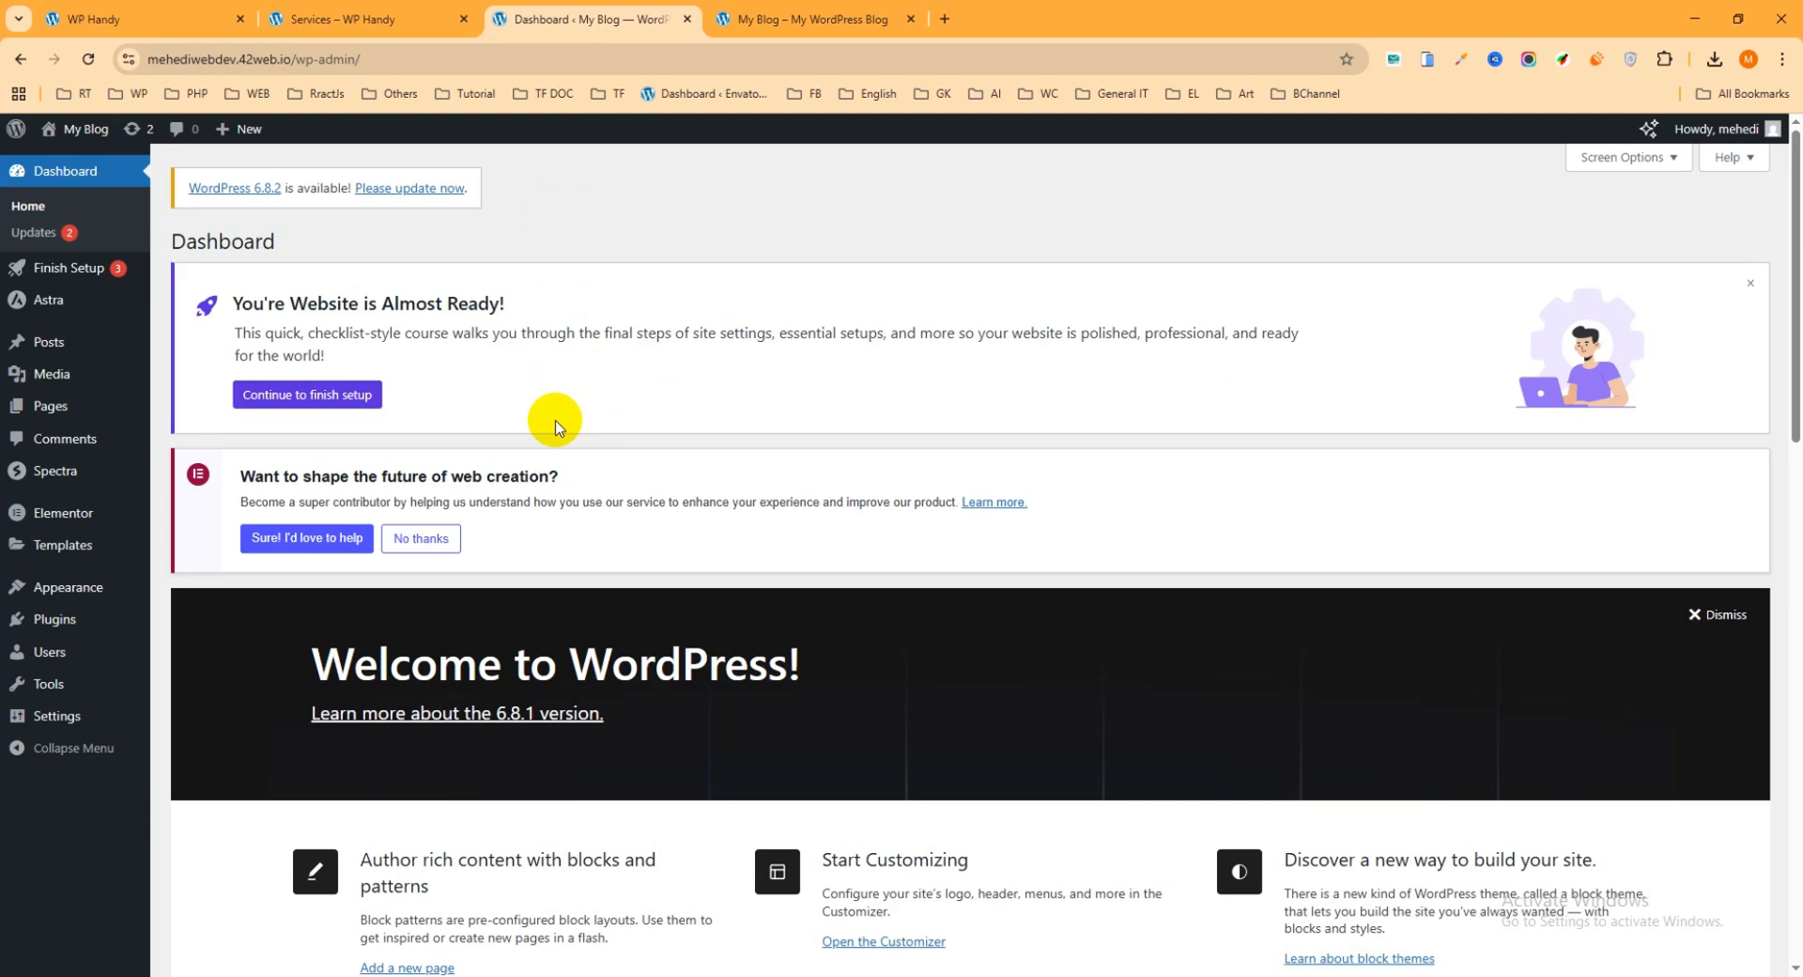
{"action": "left_click", "coordinate": [52, 629]}
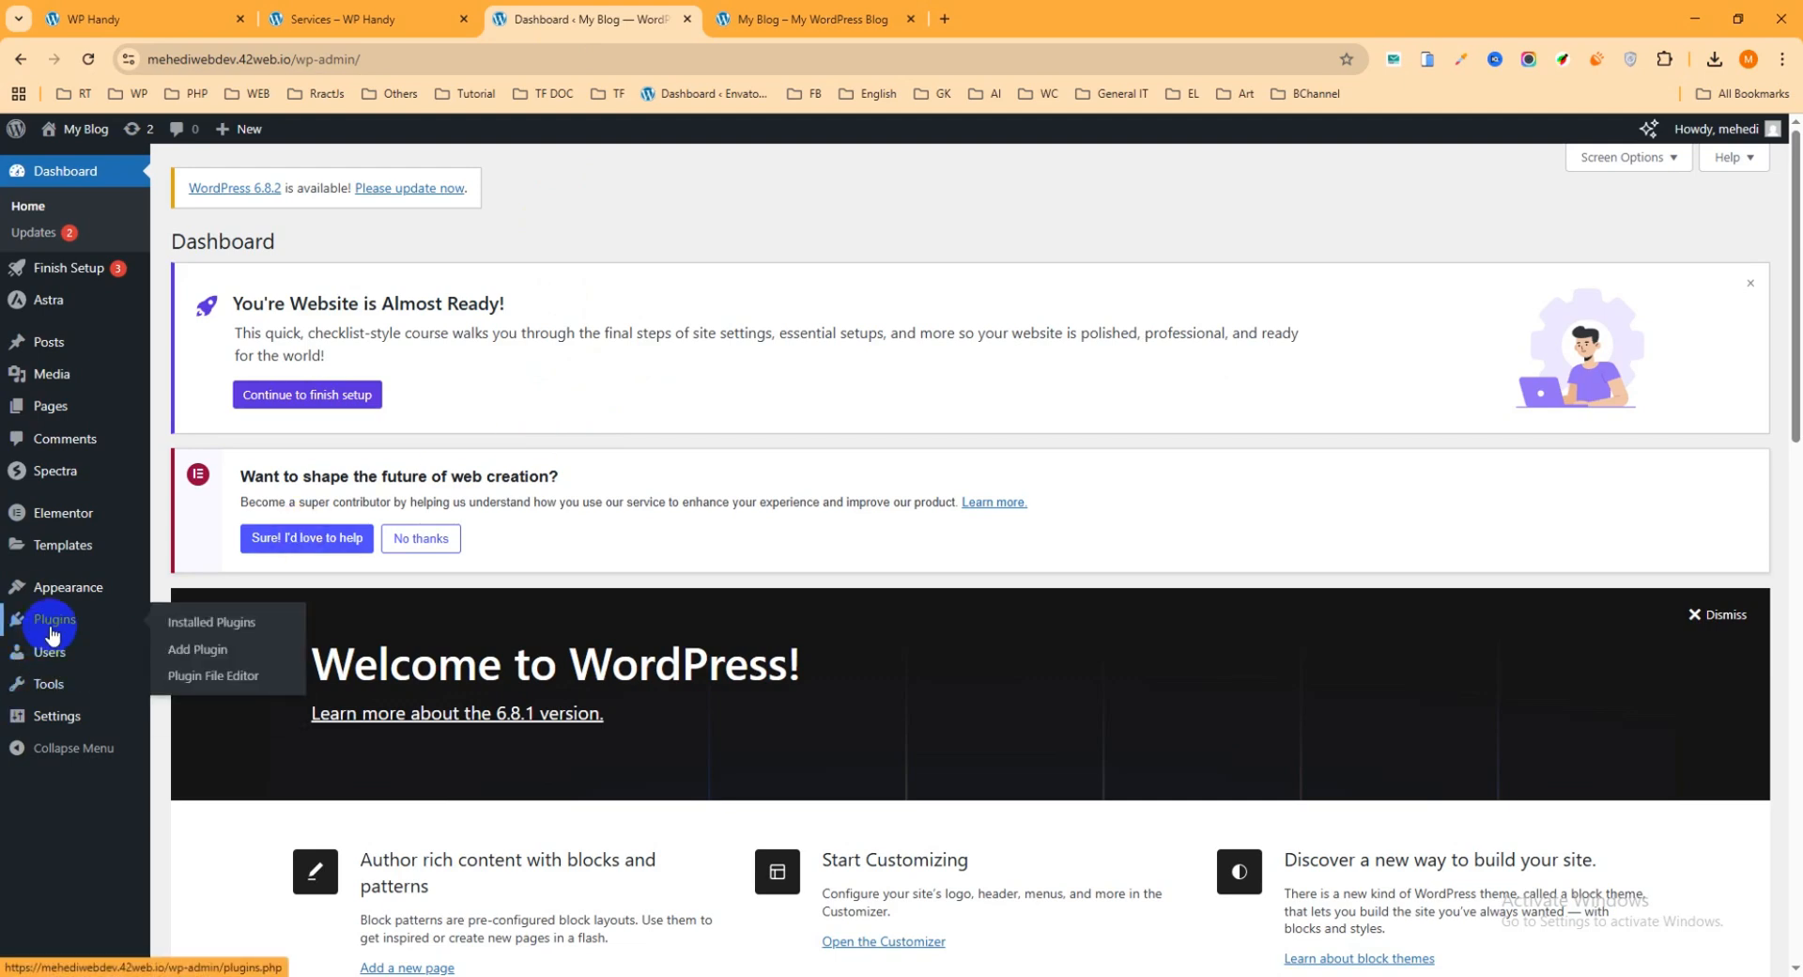
{"action": "left_click", "coordinate": [193, 653]}
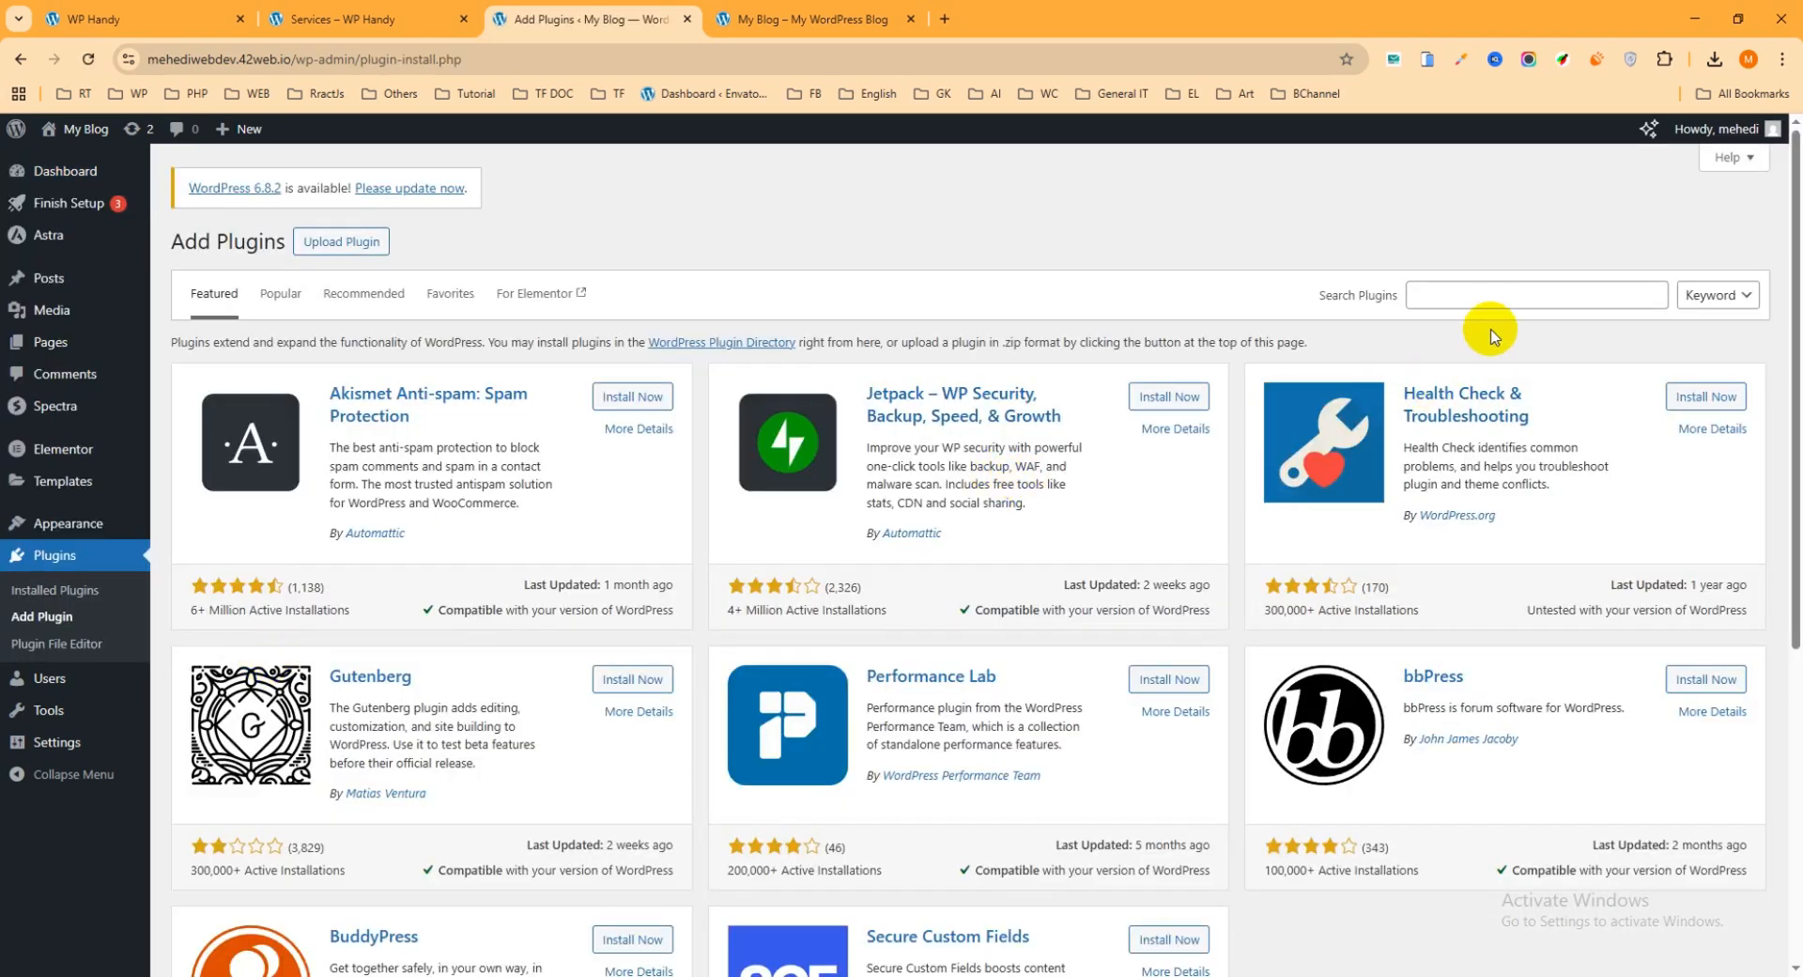
{"action": "left_click", "coordinate": [1478, 303]}
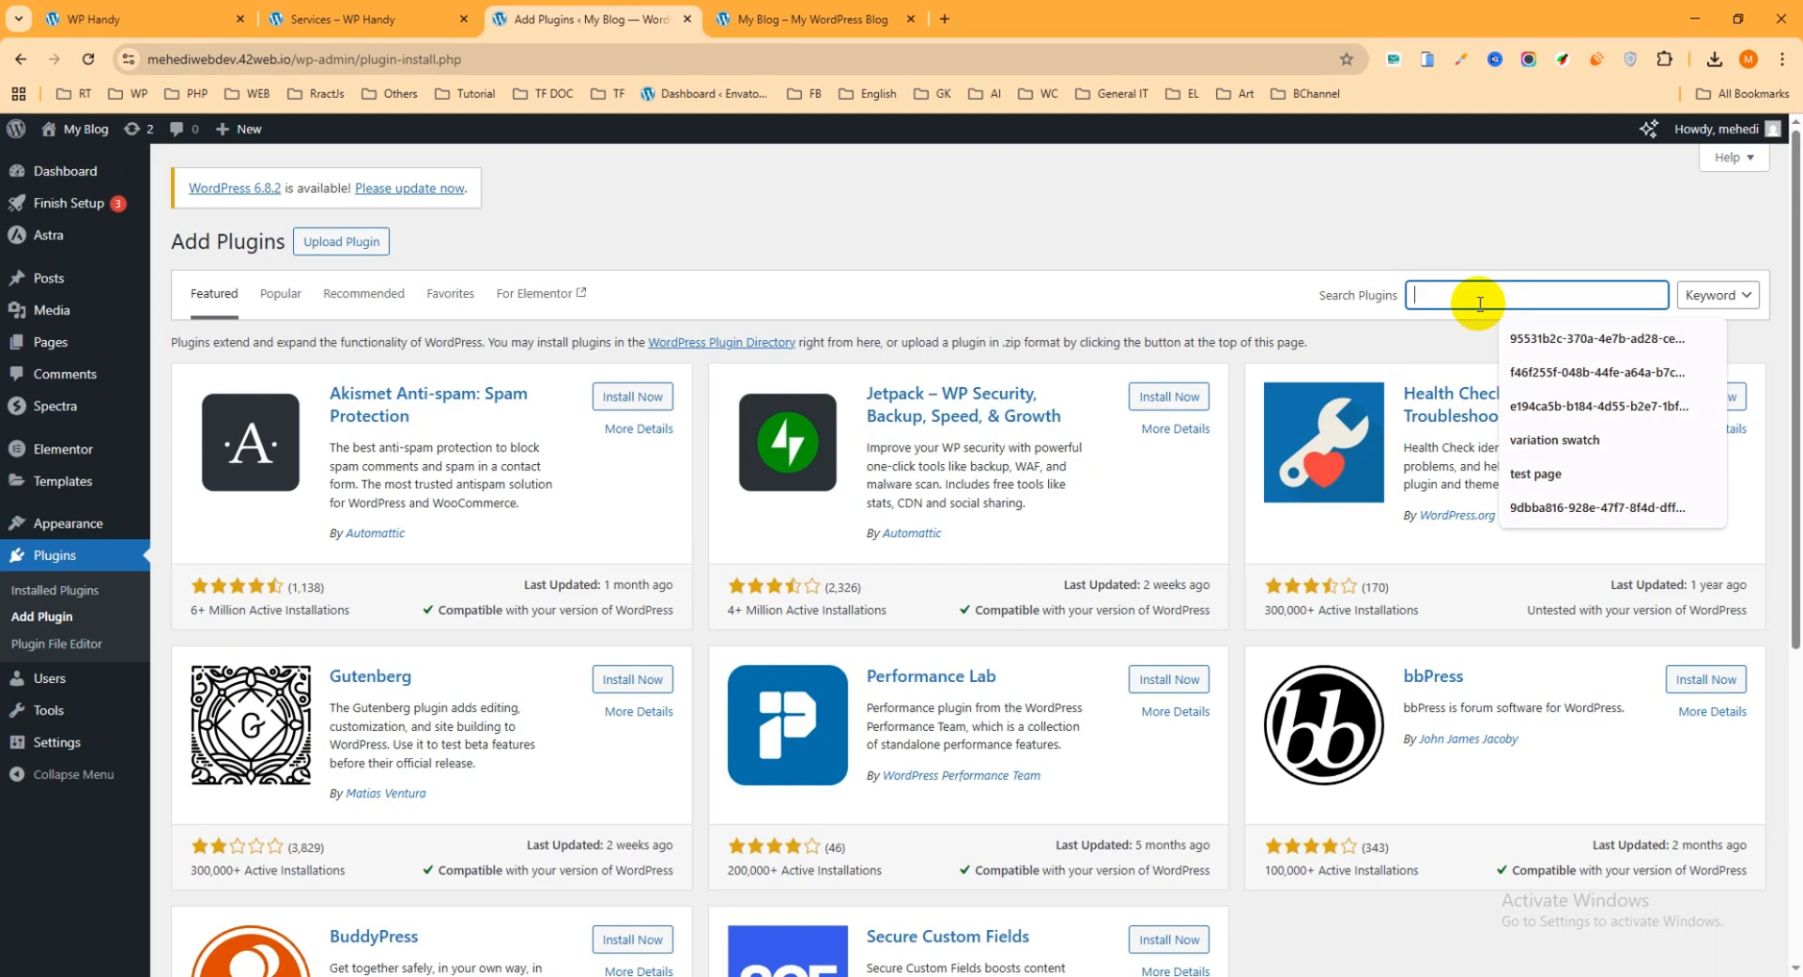
{"action": "type", "text": "sina extension for elementor"}
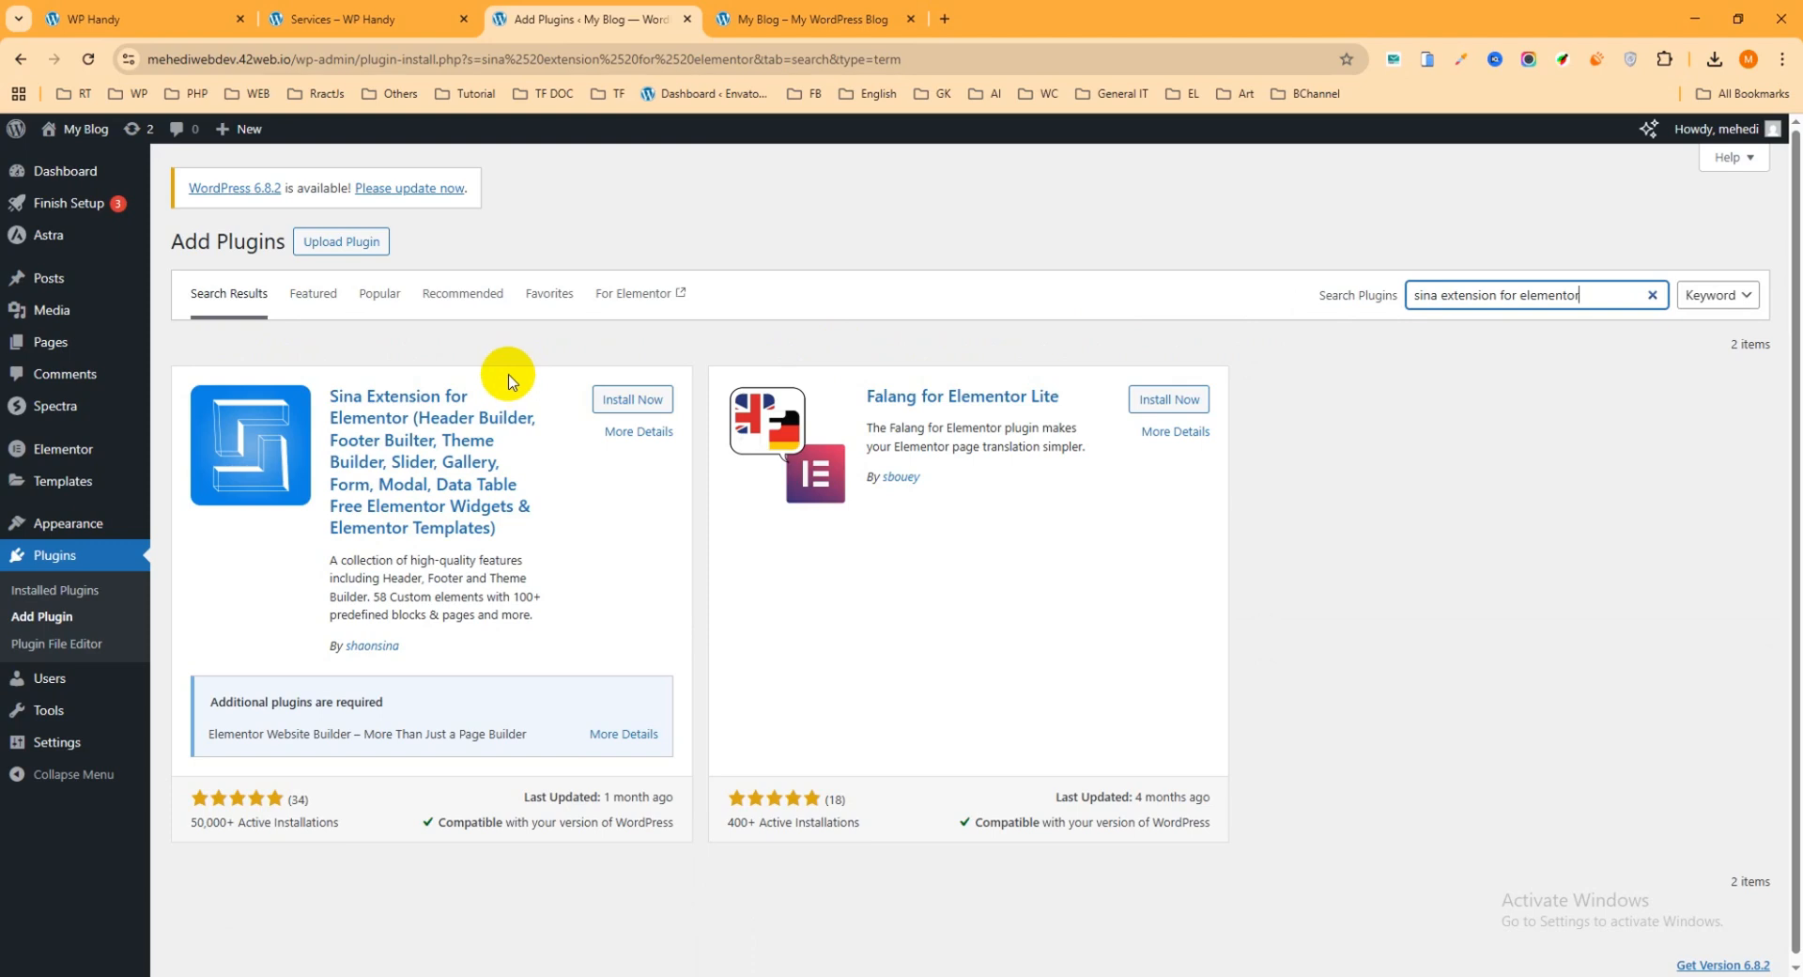
{"action": "left_click", "coordinate": [635, 404]}
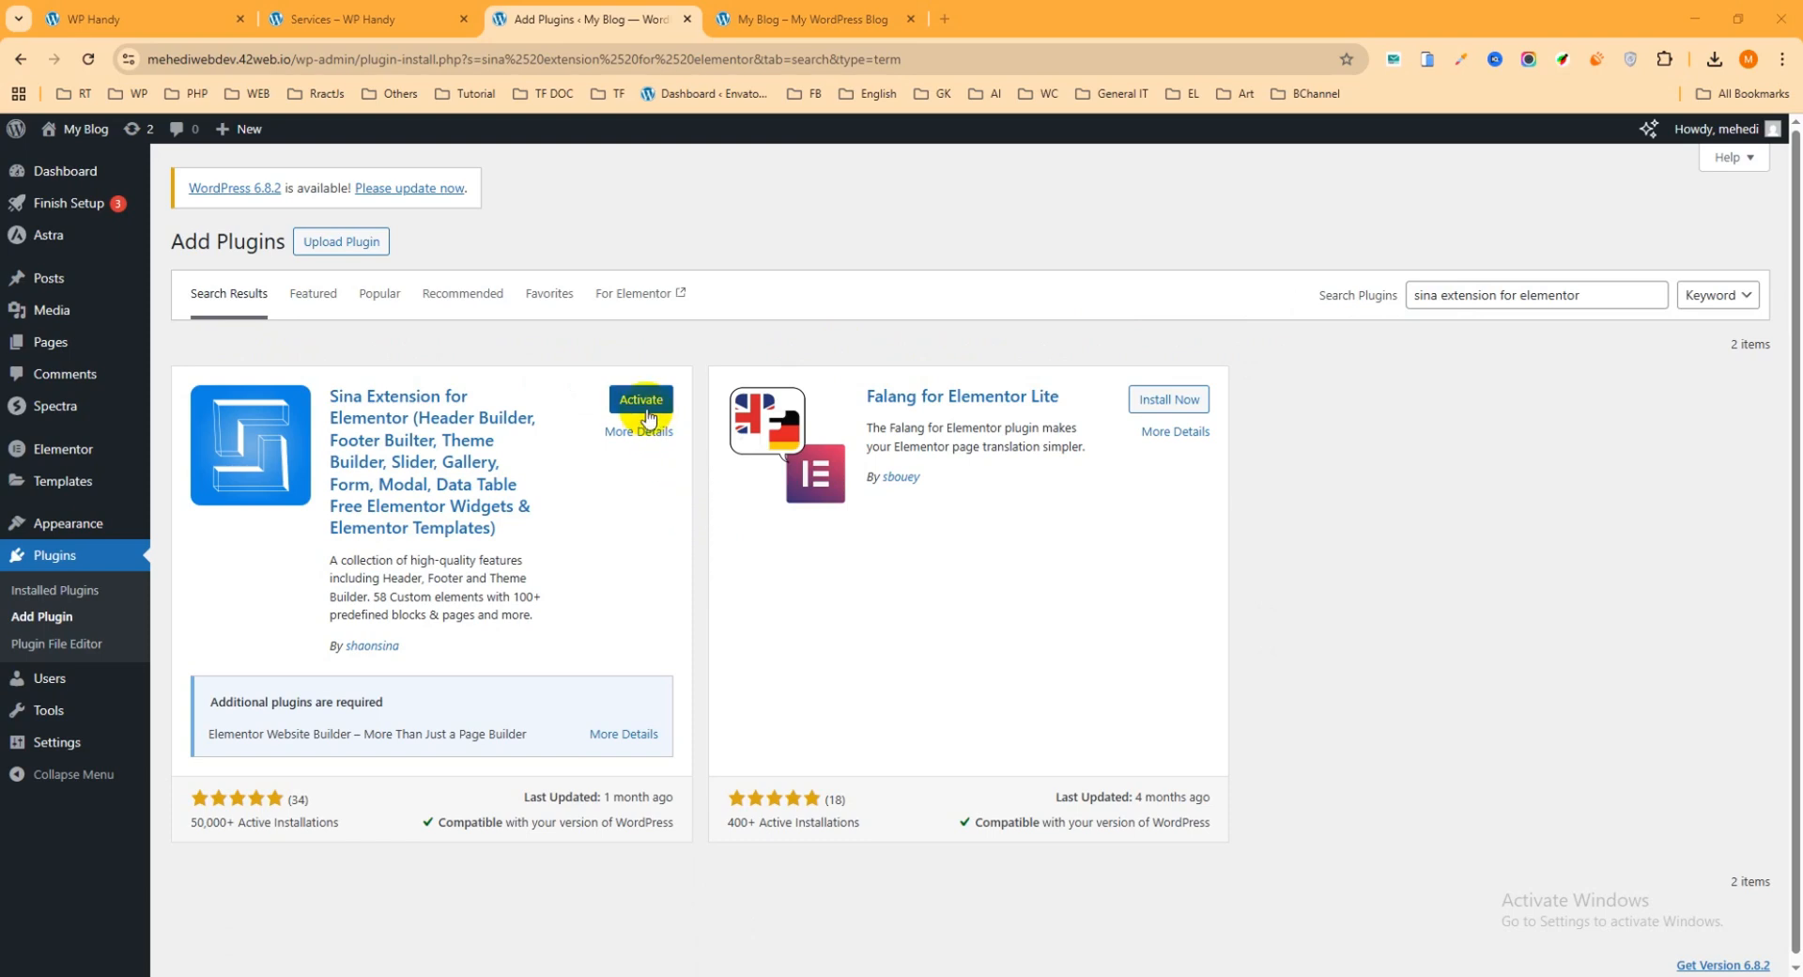
{"action": "left_click", "coordinate": [646, 402]}
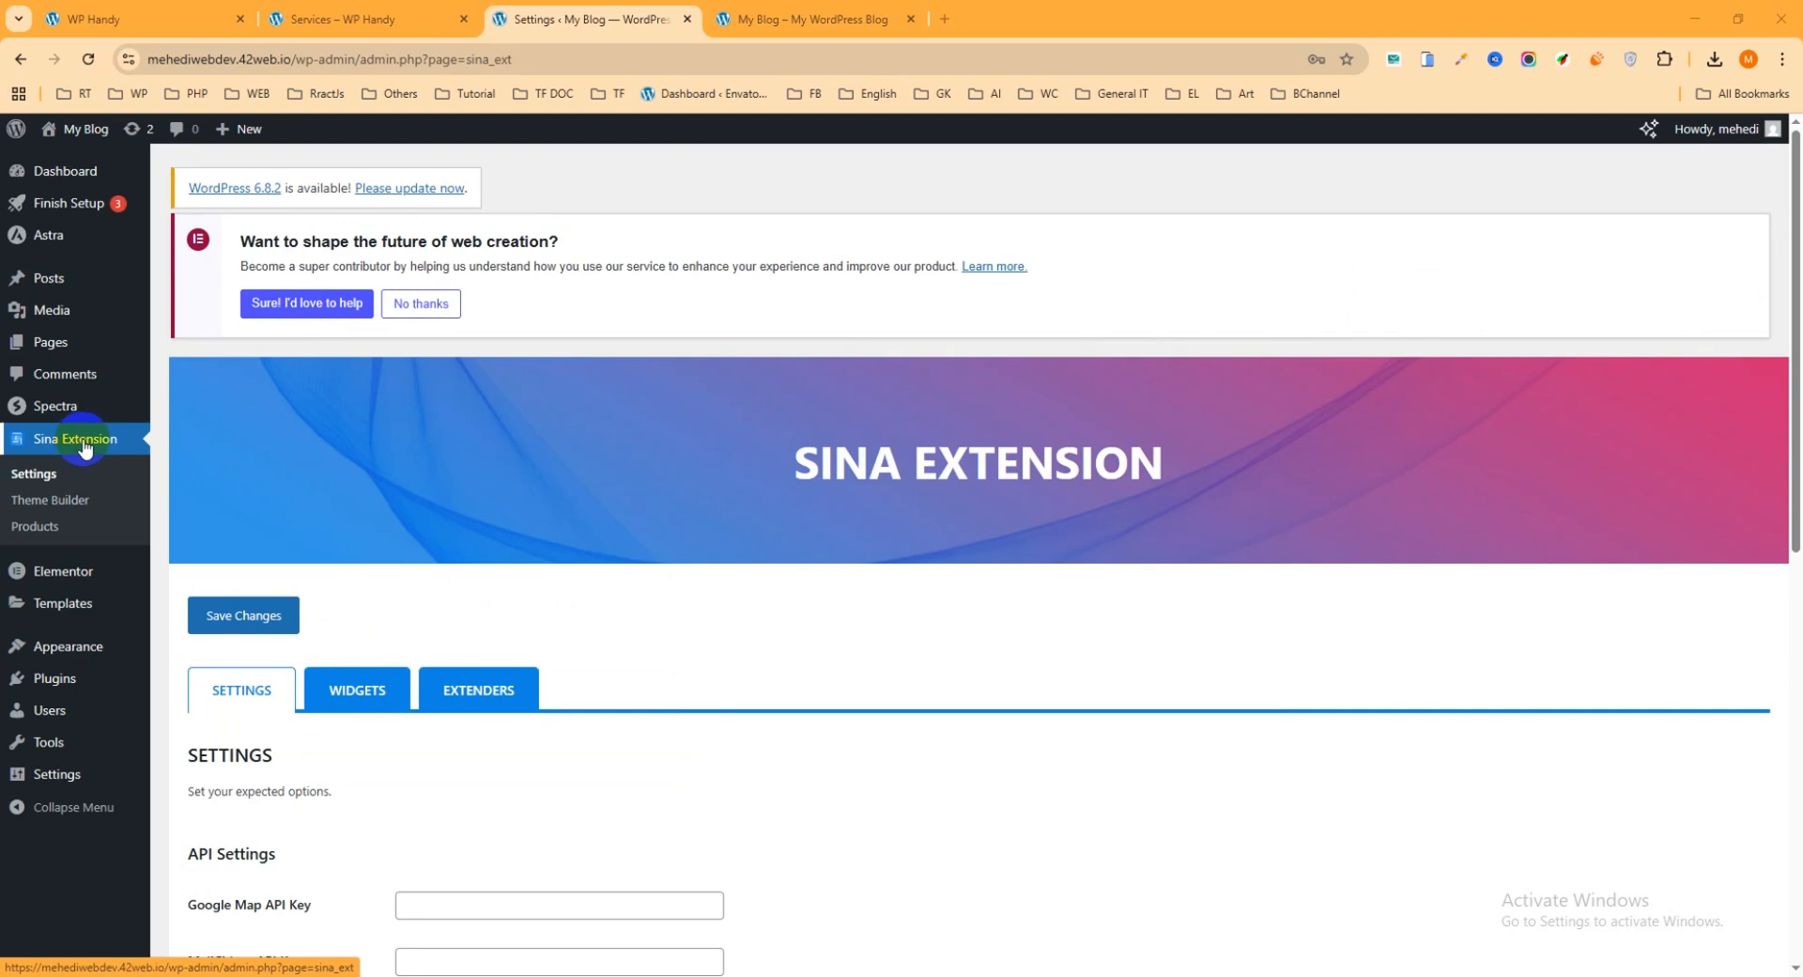
- Examine the widgets available in the Sina Extension settings, switching Sina Content Slider off and back on
{"action": "left_click", "coordinate": [38, 481]}
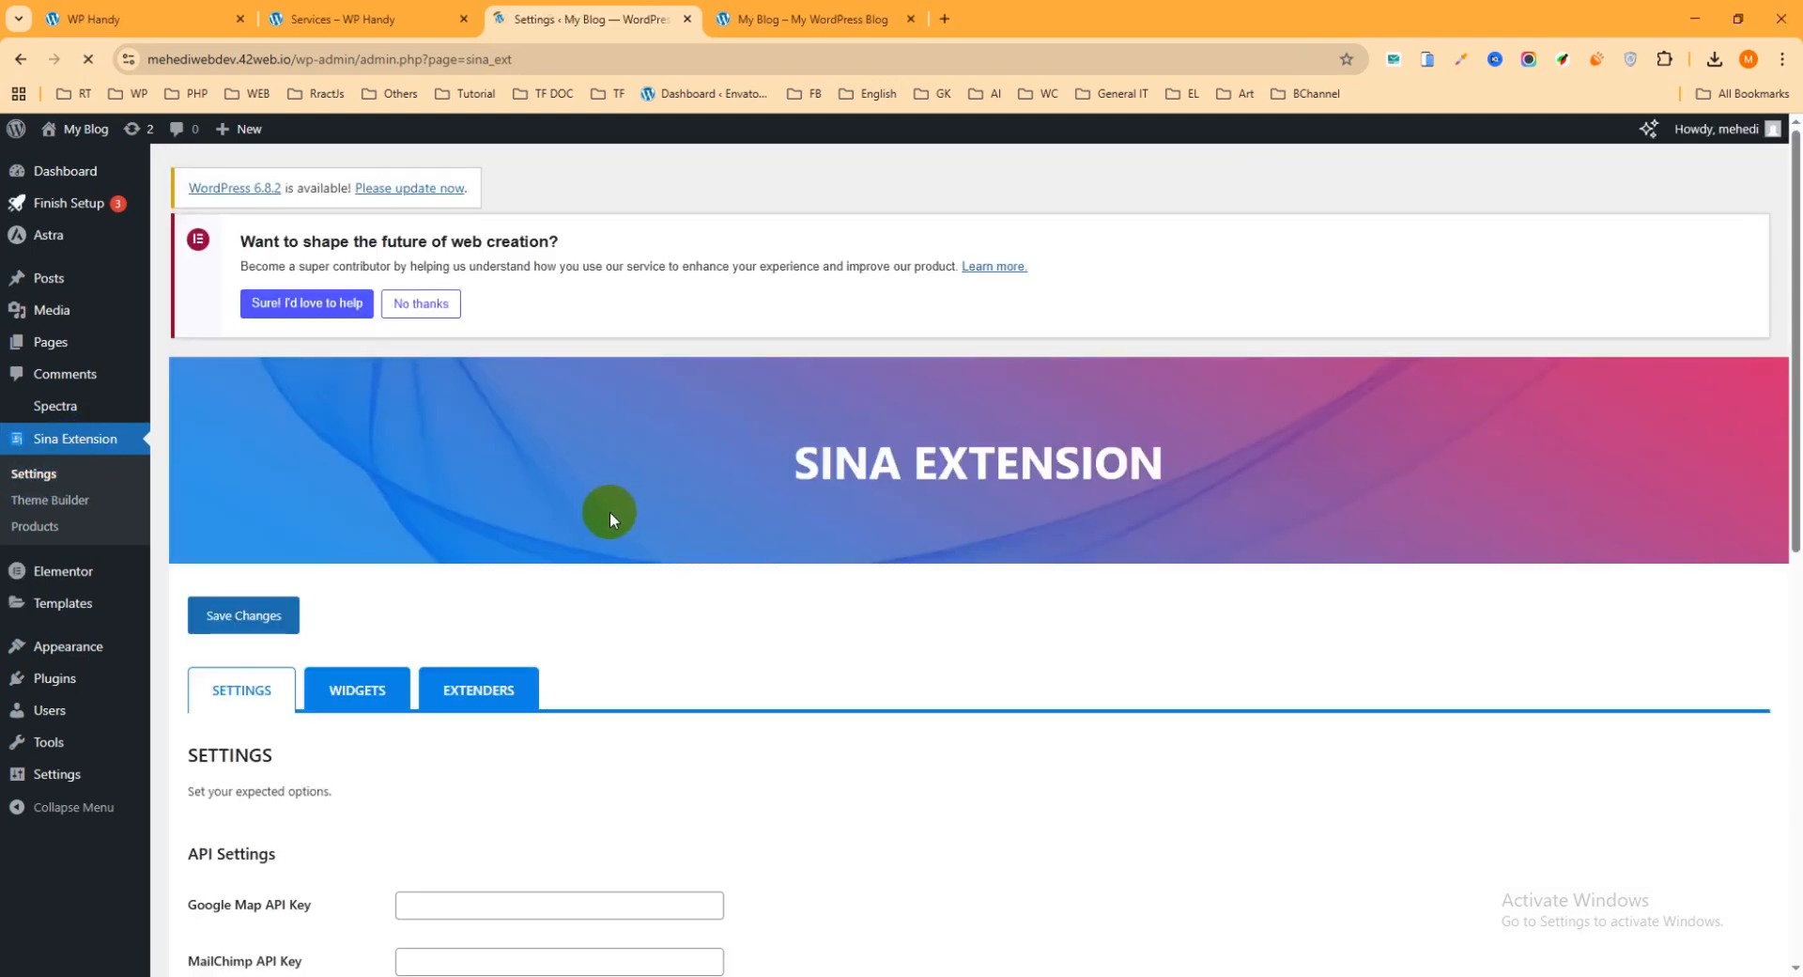
{"action": "scroll", "coordinate": [610, 511], "scroll_direction": "down", "scroll_amount": 3}
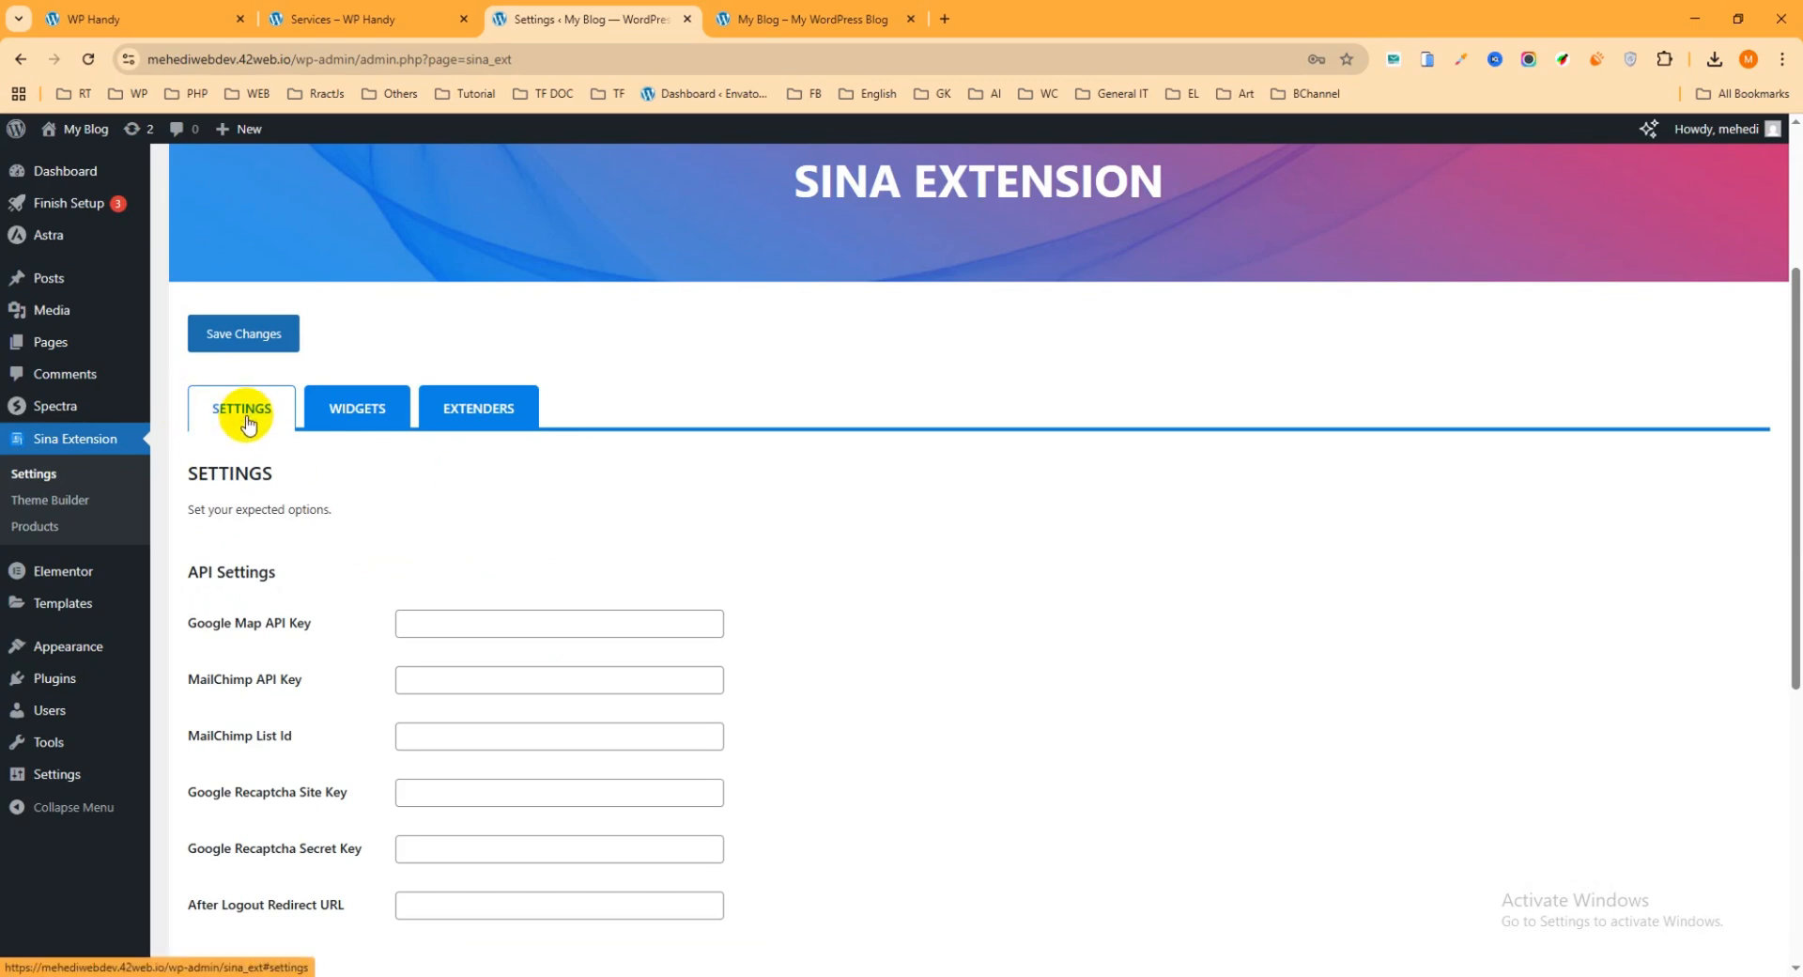
{"action": "left_click", "coordinate": [346, 420]}
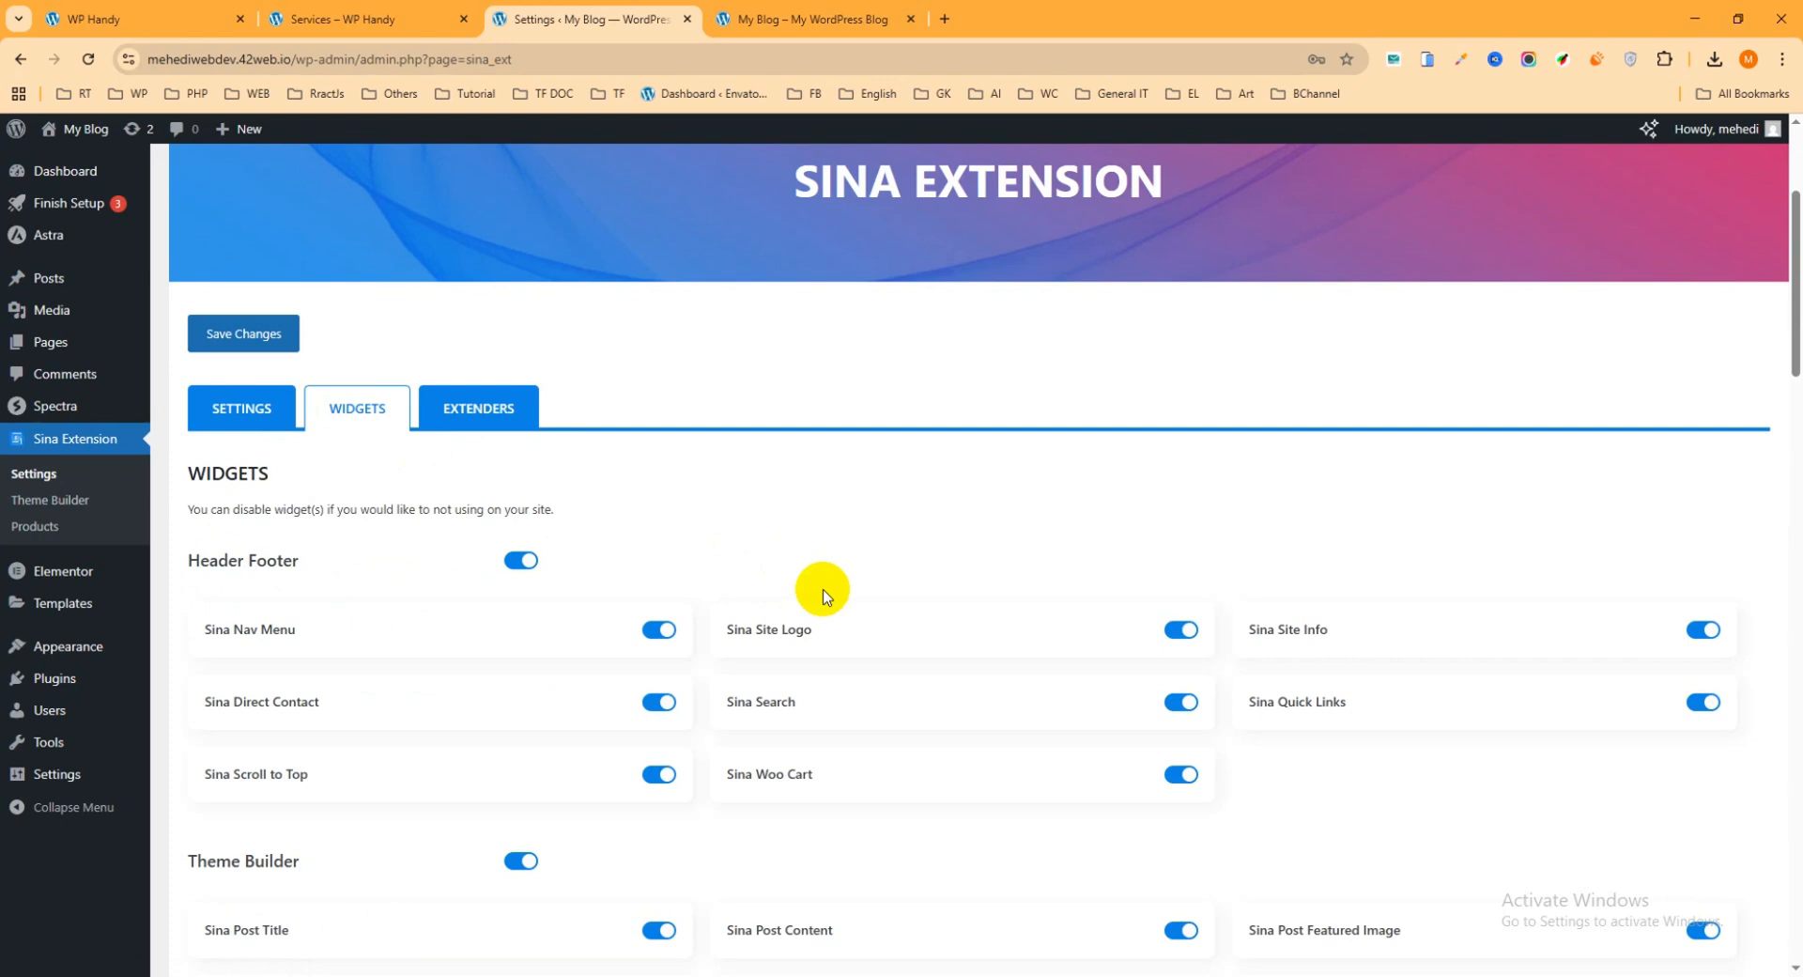
{"action": "scroll", "coordinate": [372, 494], "scroll_direction": "down", "scroll_amount": 2}
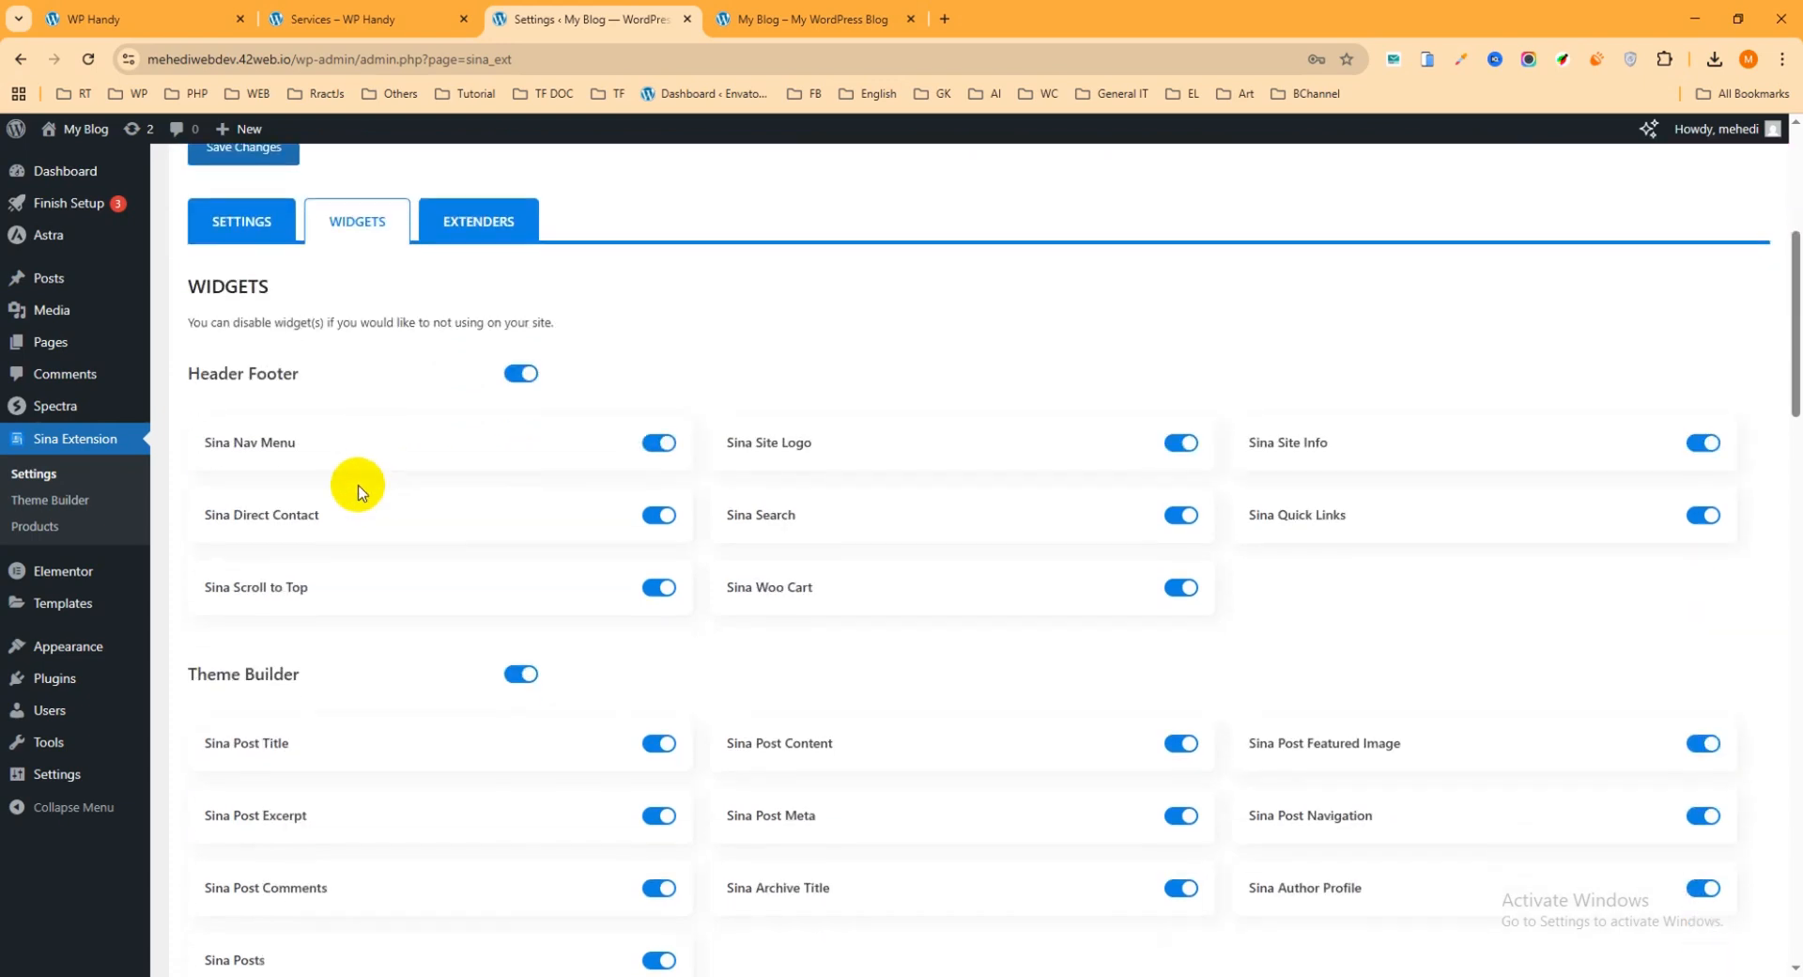
{"action": "scroll", "coordinate": [263, 376], "scroll_direction": "down", "scroll_amount": 4}
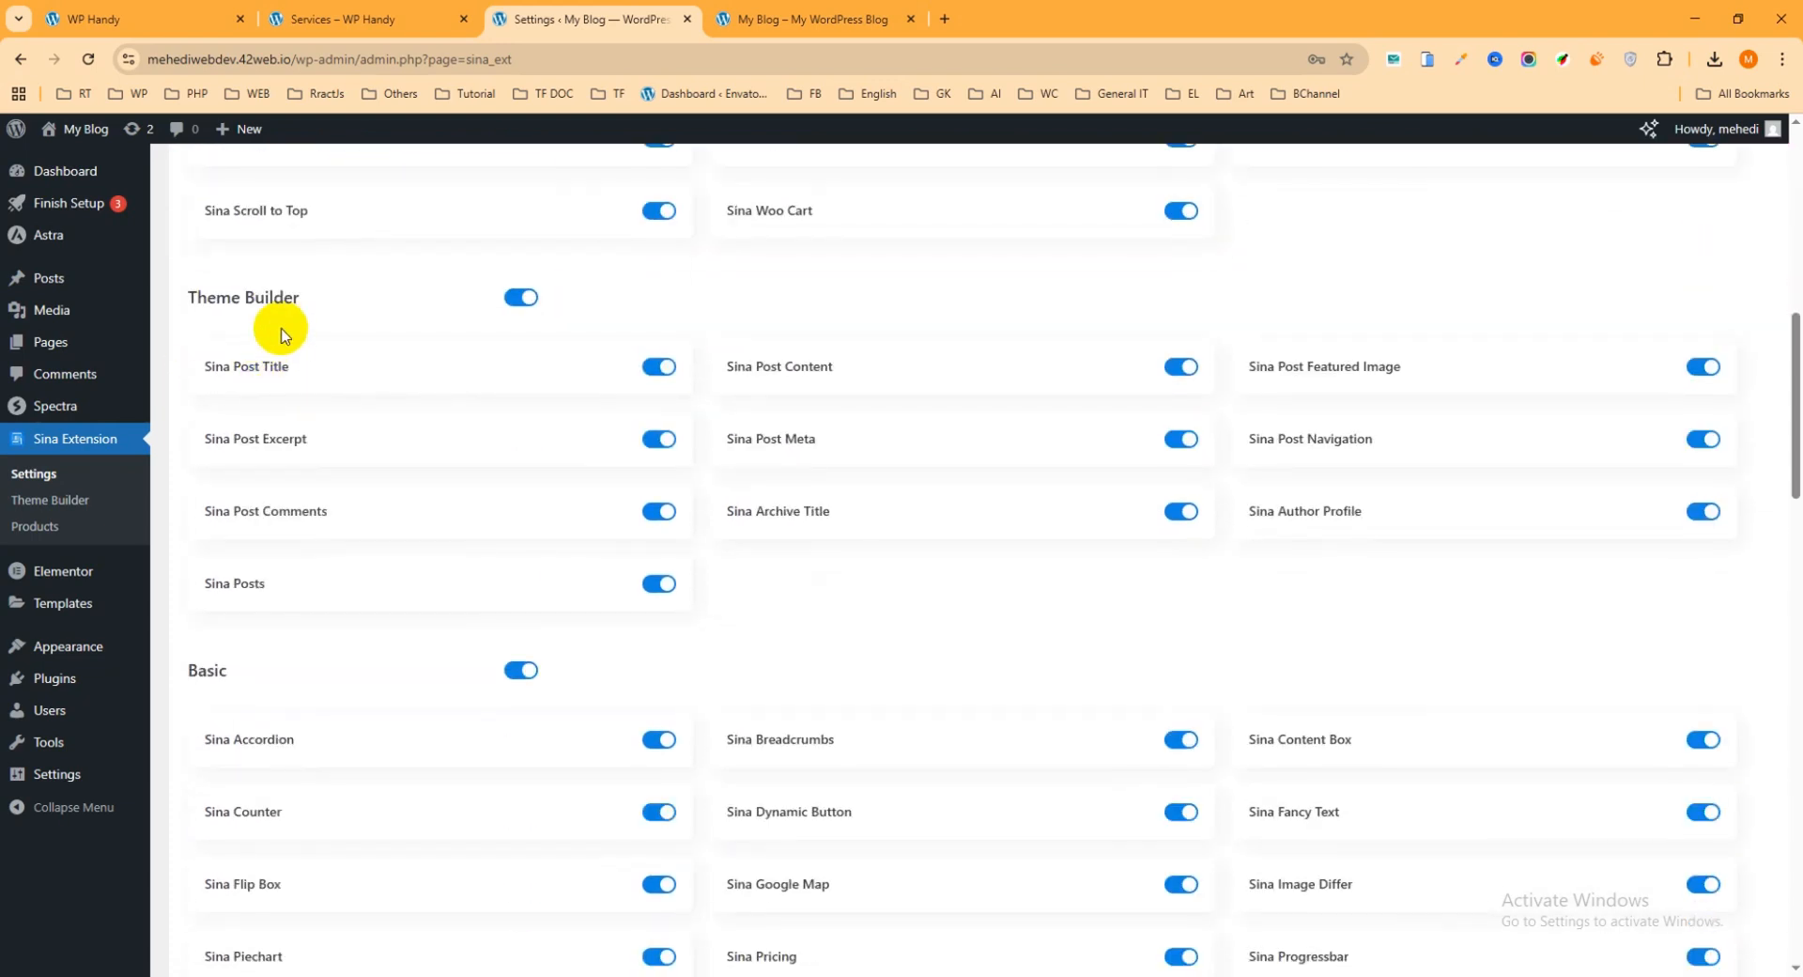
{"action": "scroll", "coordinate": [277, 616], "scroll_direction": "down", "scroll_amount": 7}
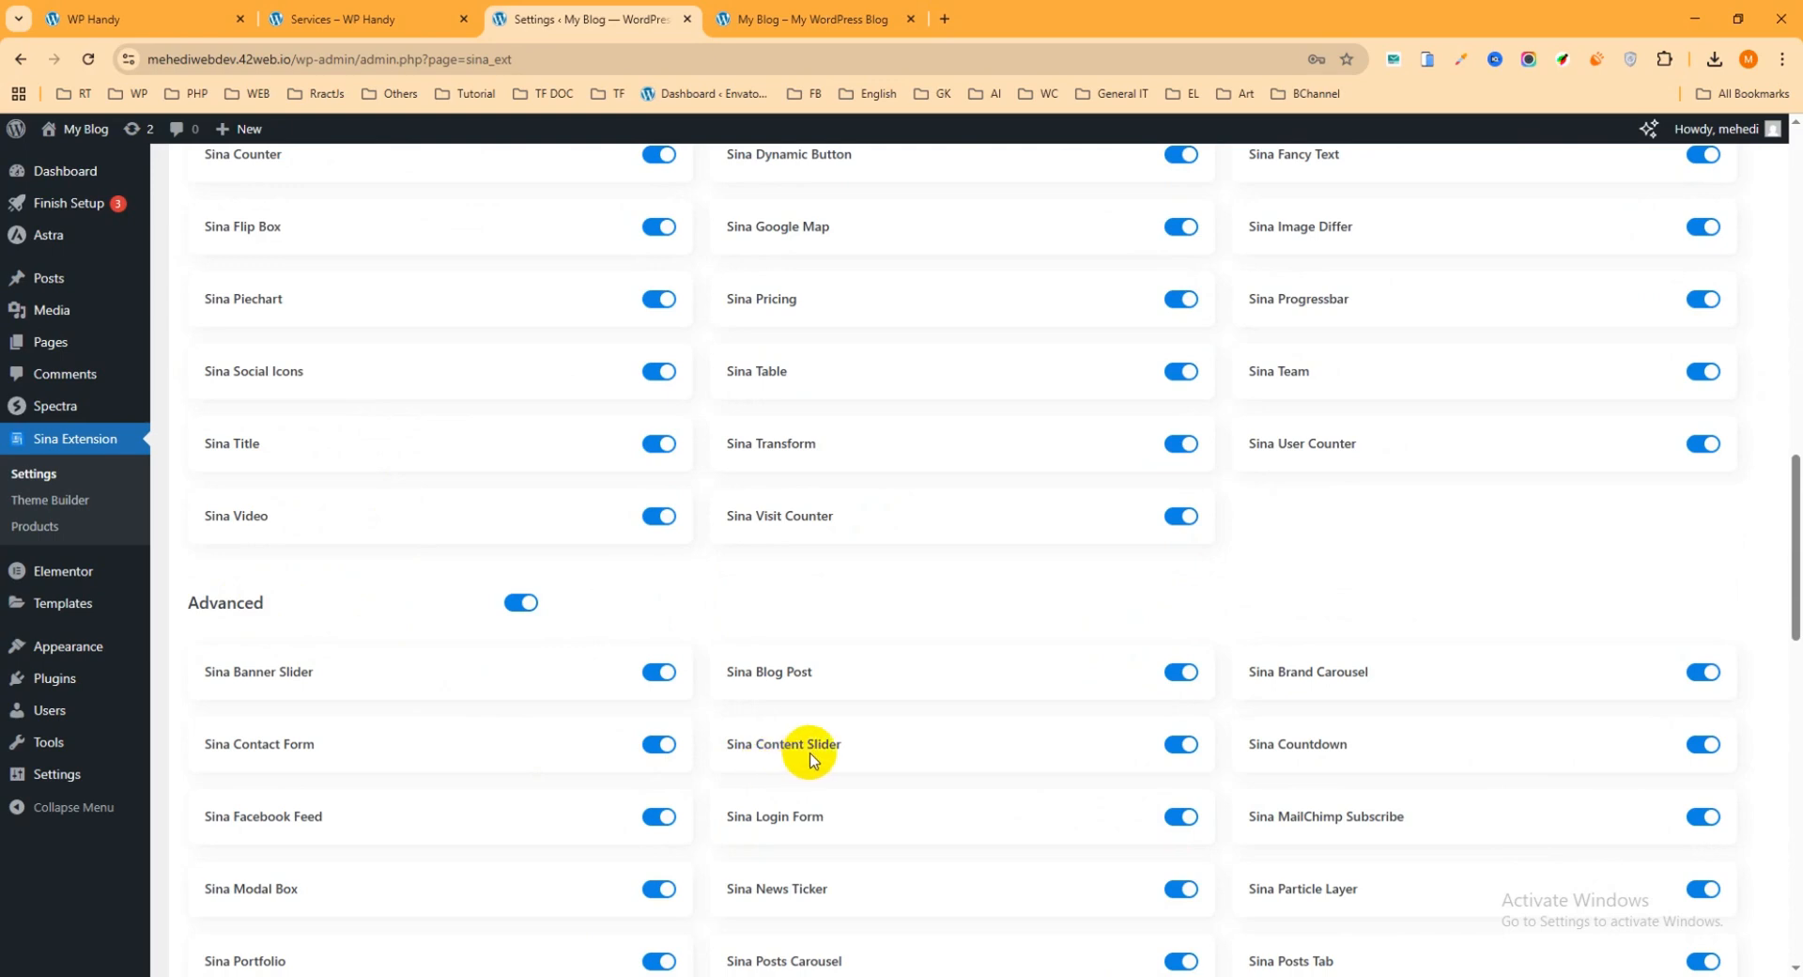
{"action": "scroll", "coordinate": [817, 745], "scroll_direction": "down", "scroll_amount": 2}
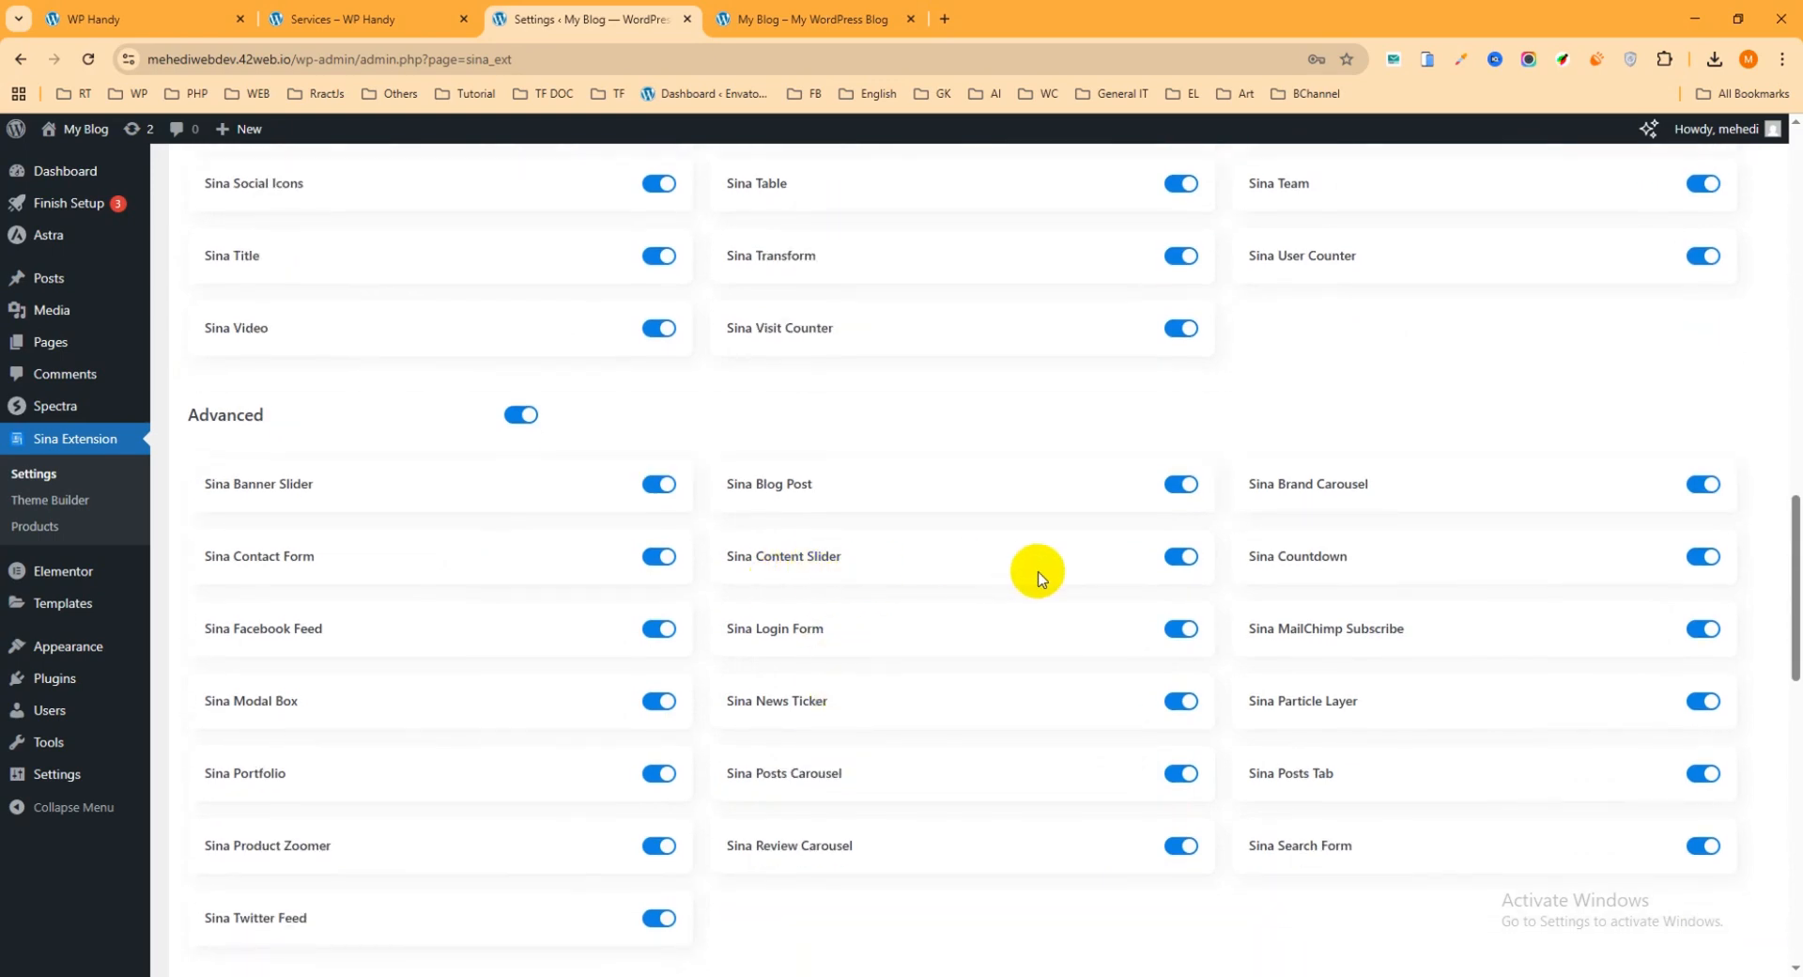
{"action": "left_click", "coordinate": [1179, 558]}
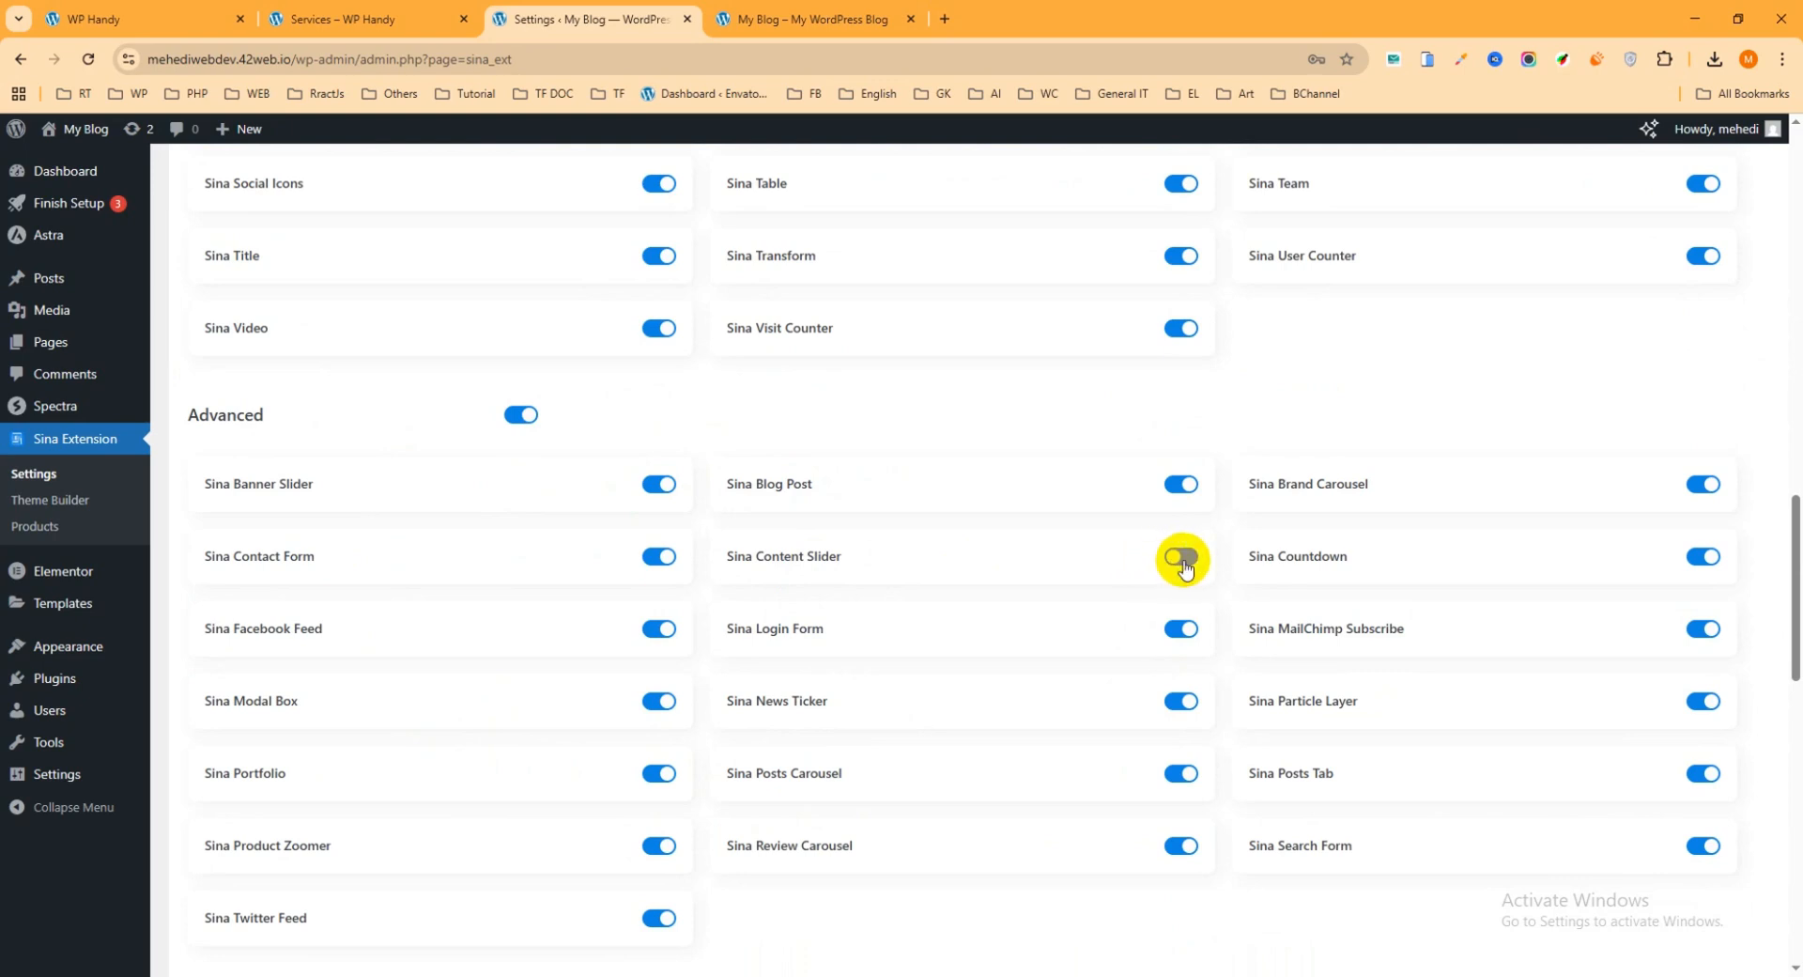
{"action": "left_click", "coordinate": [1183, 564]}
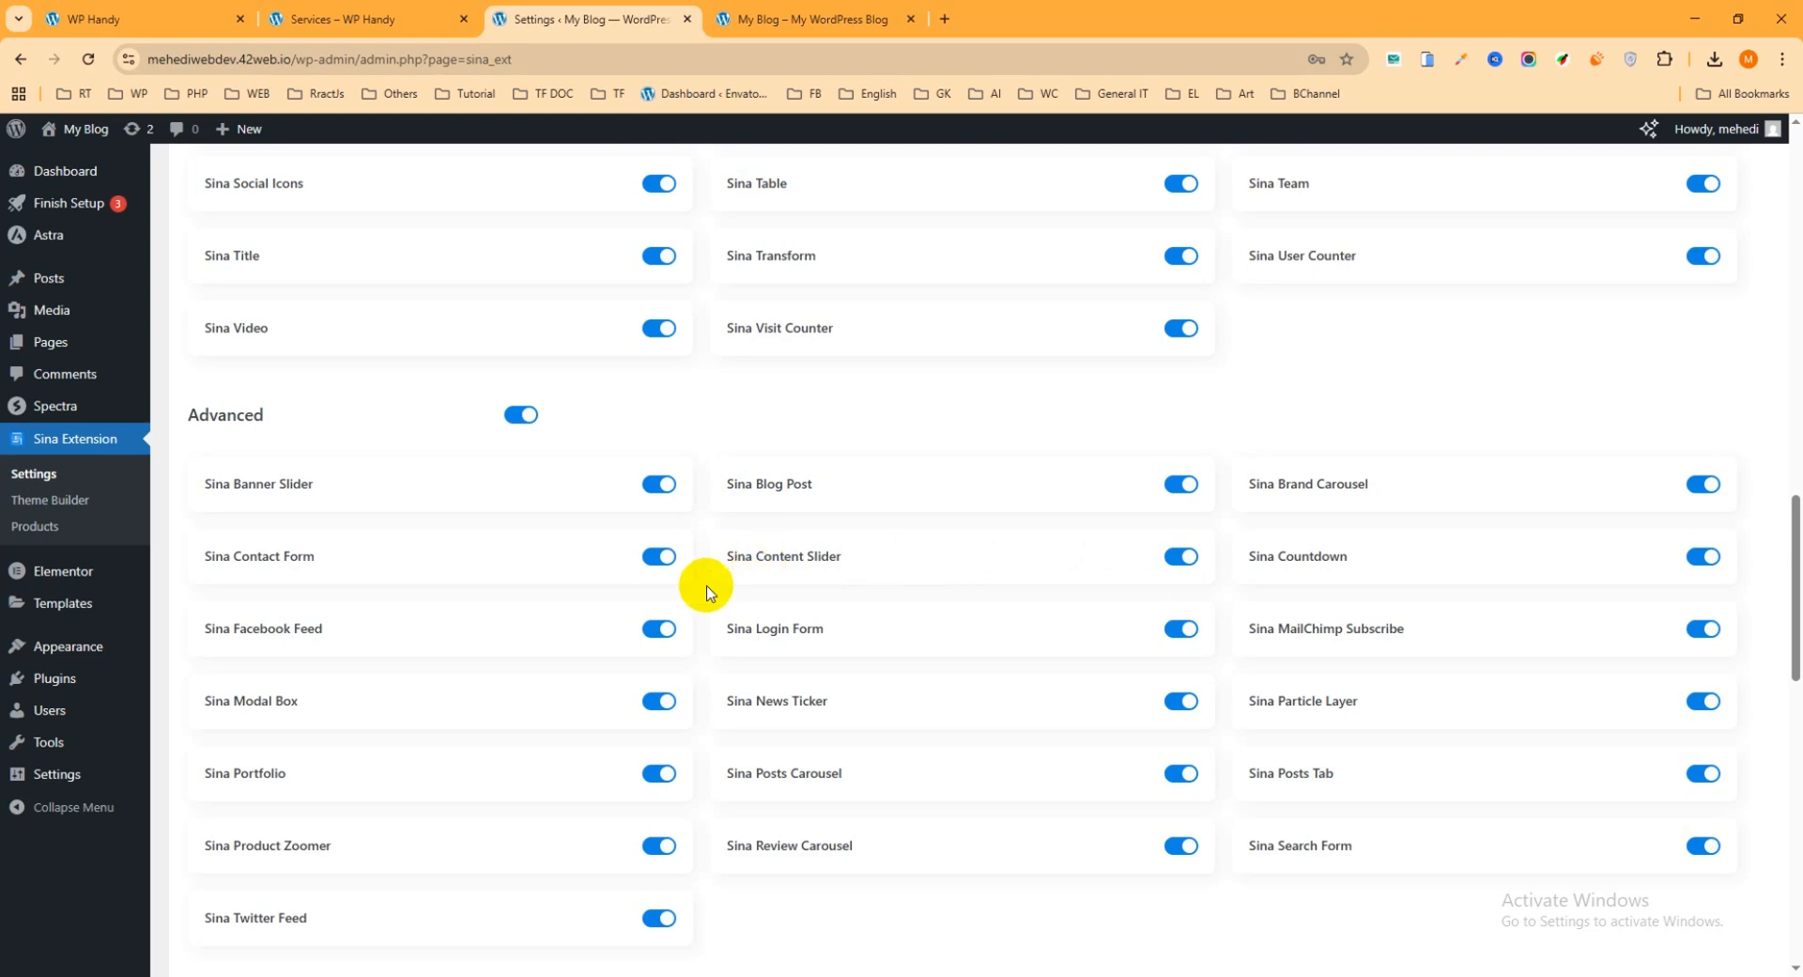
- Create a new Elementor template of type Section named "Team"
{"action": "mouse_move", "coordinate": [66, 606]}
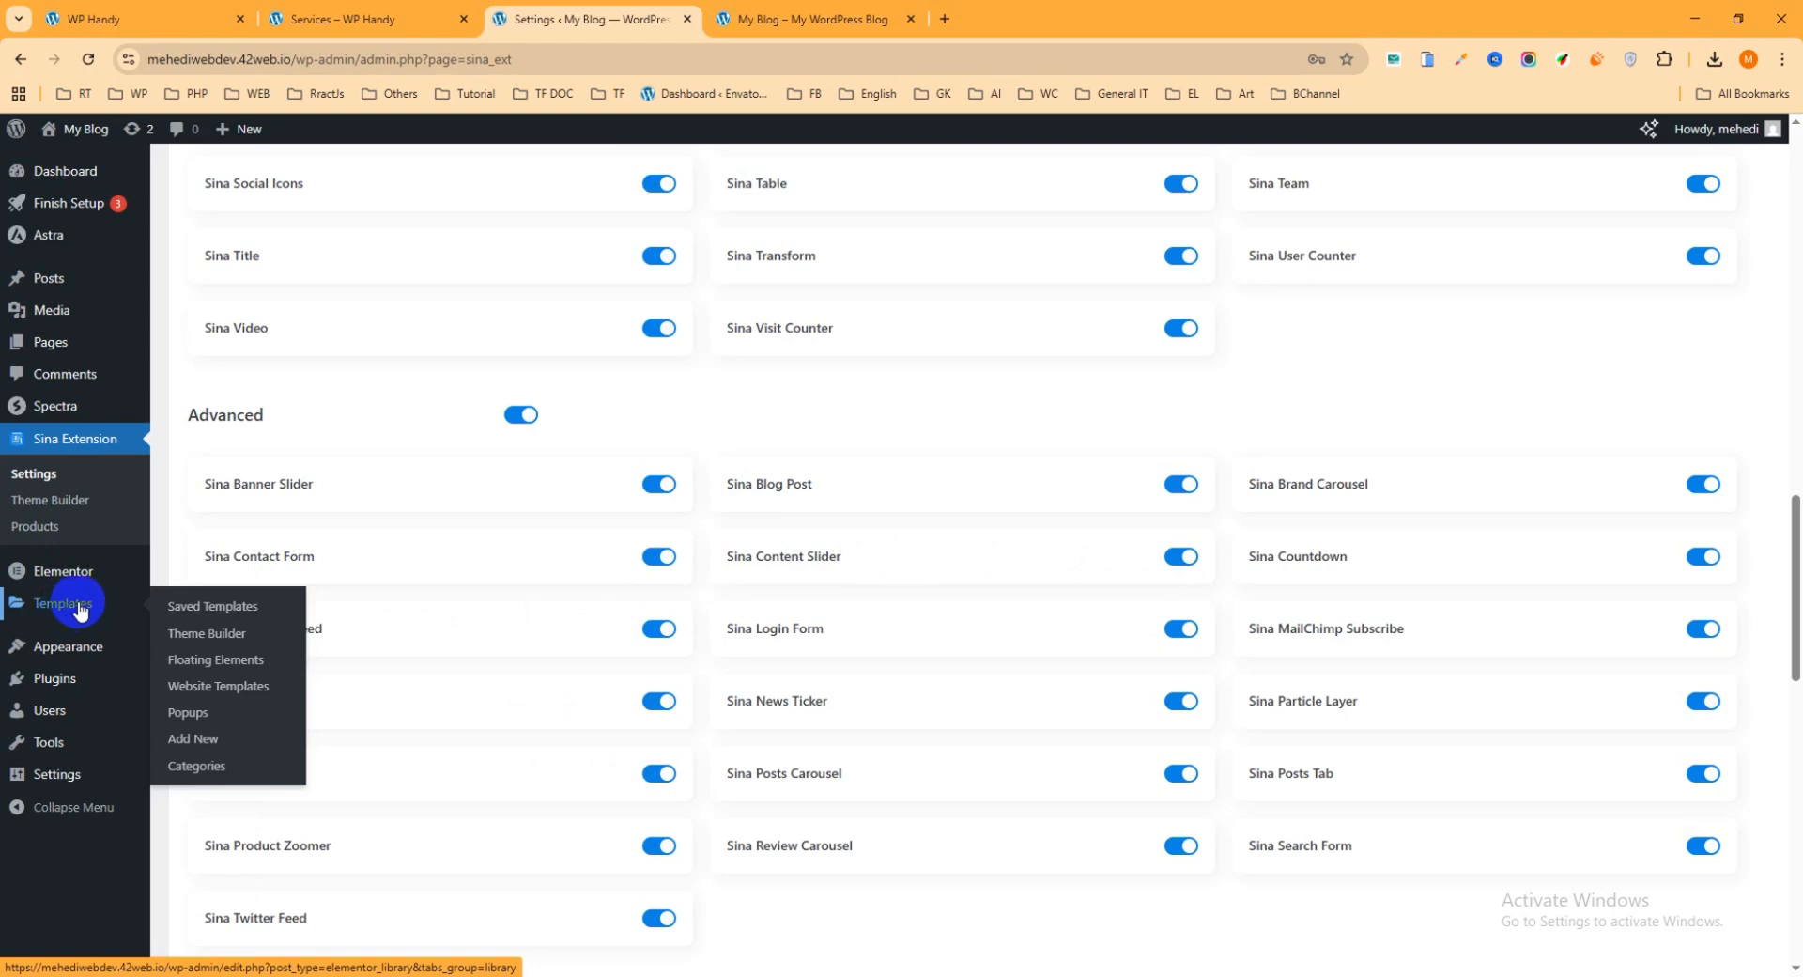
{"action": "left_click", "coordinate": [195, 740]}
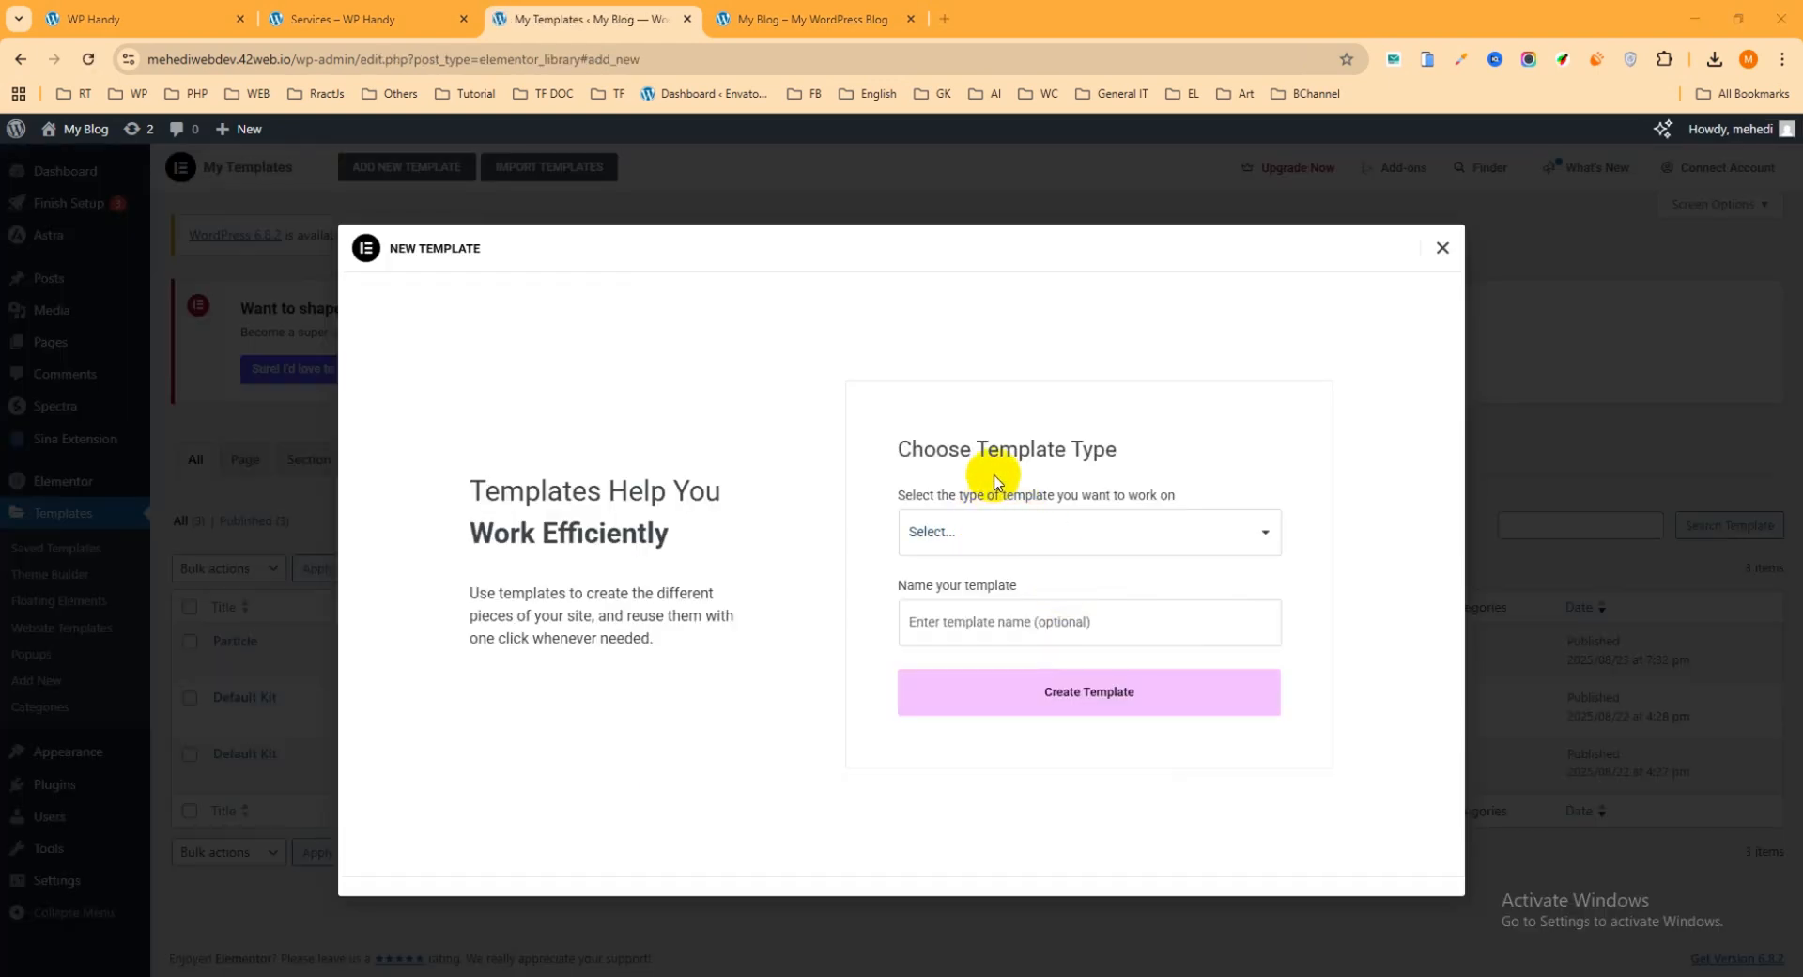
{"action": "left_click", "coordinate": [997, 534]}
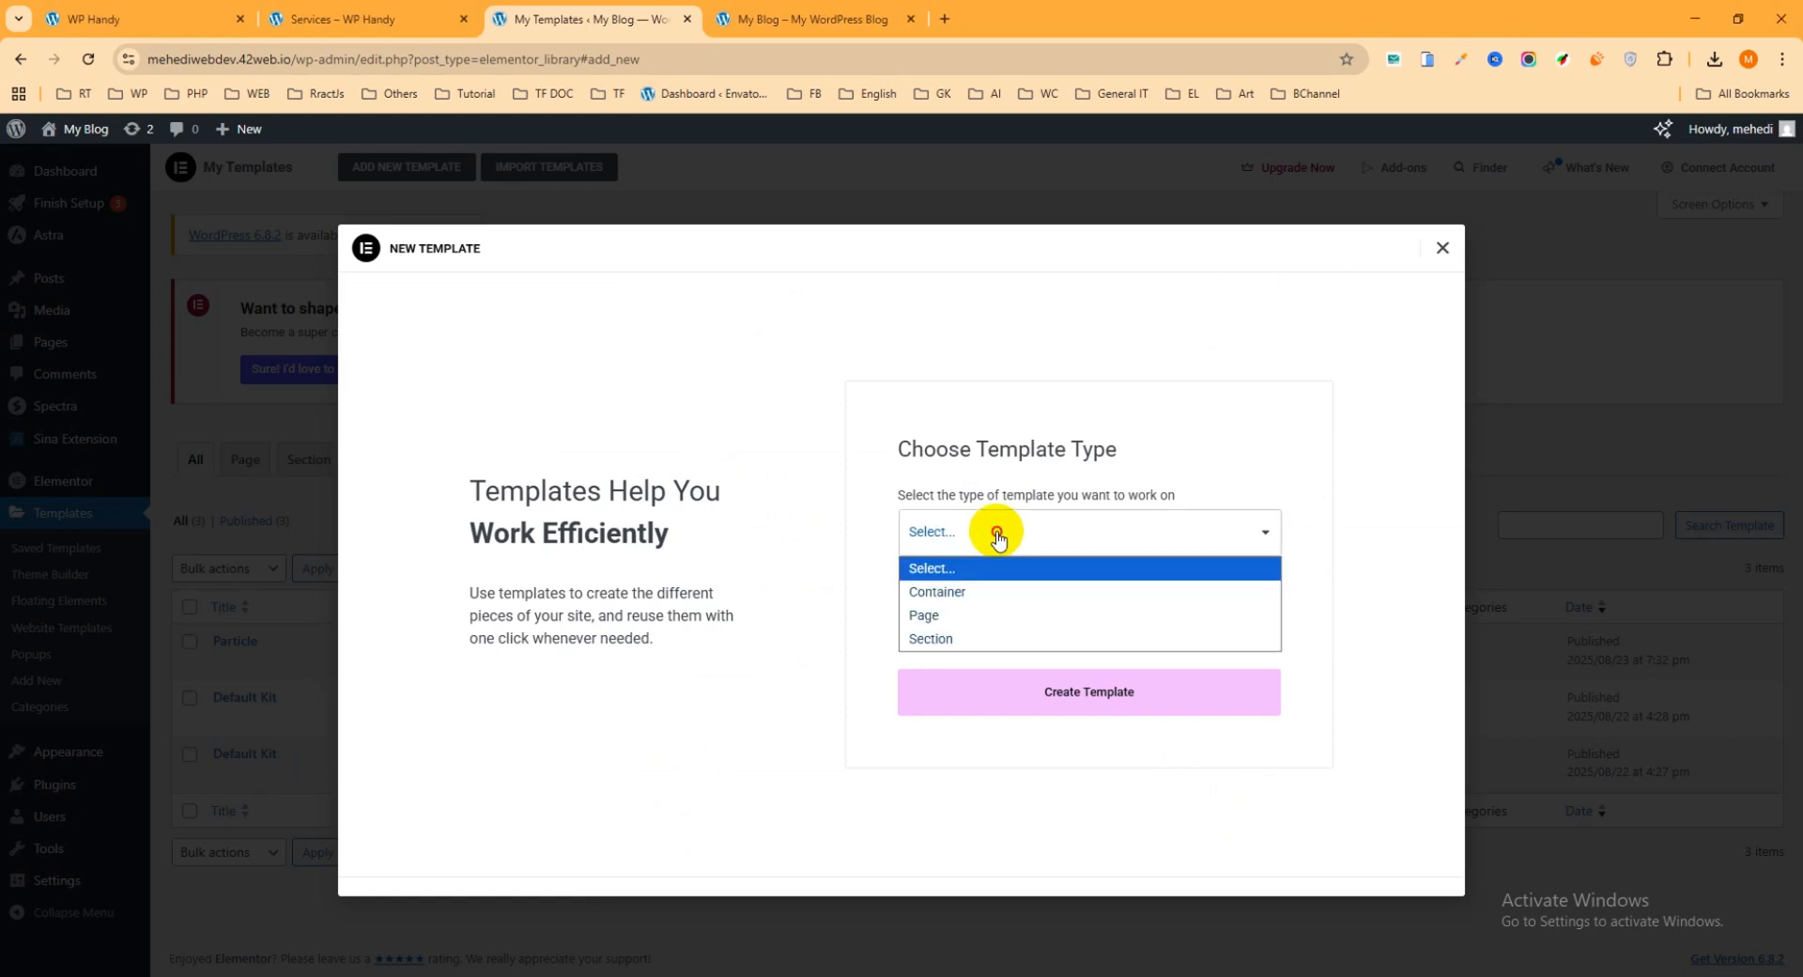
{"action": "left_click", "coordinate": [934, 638]}
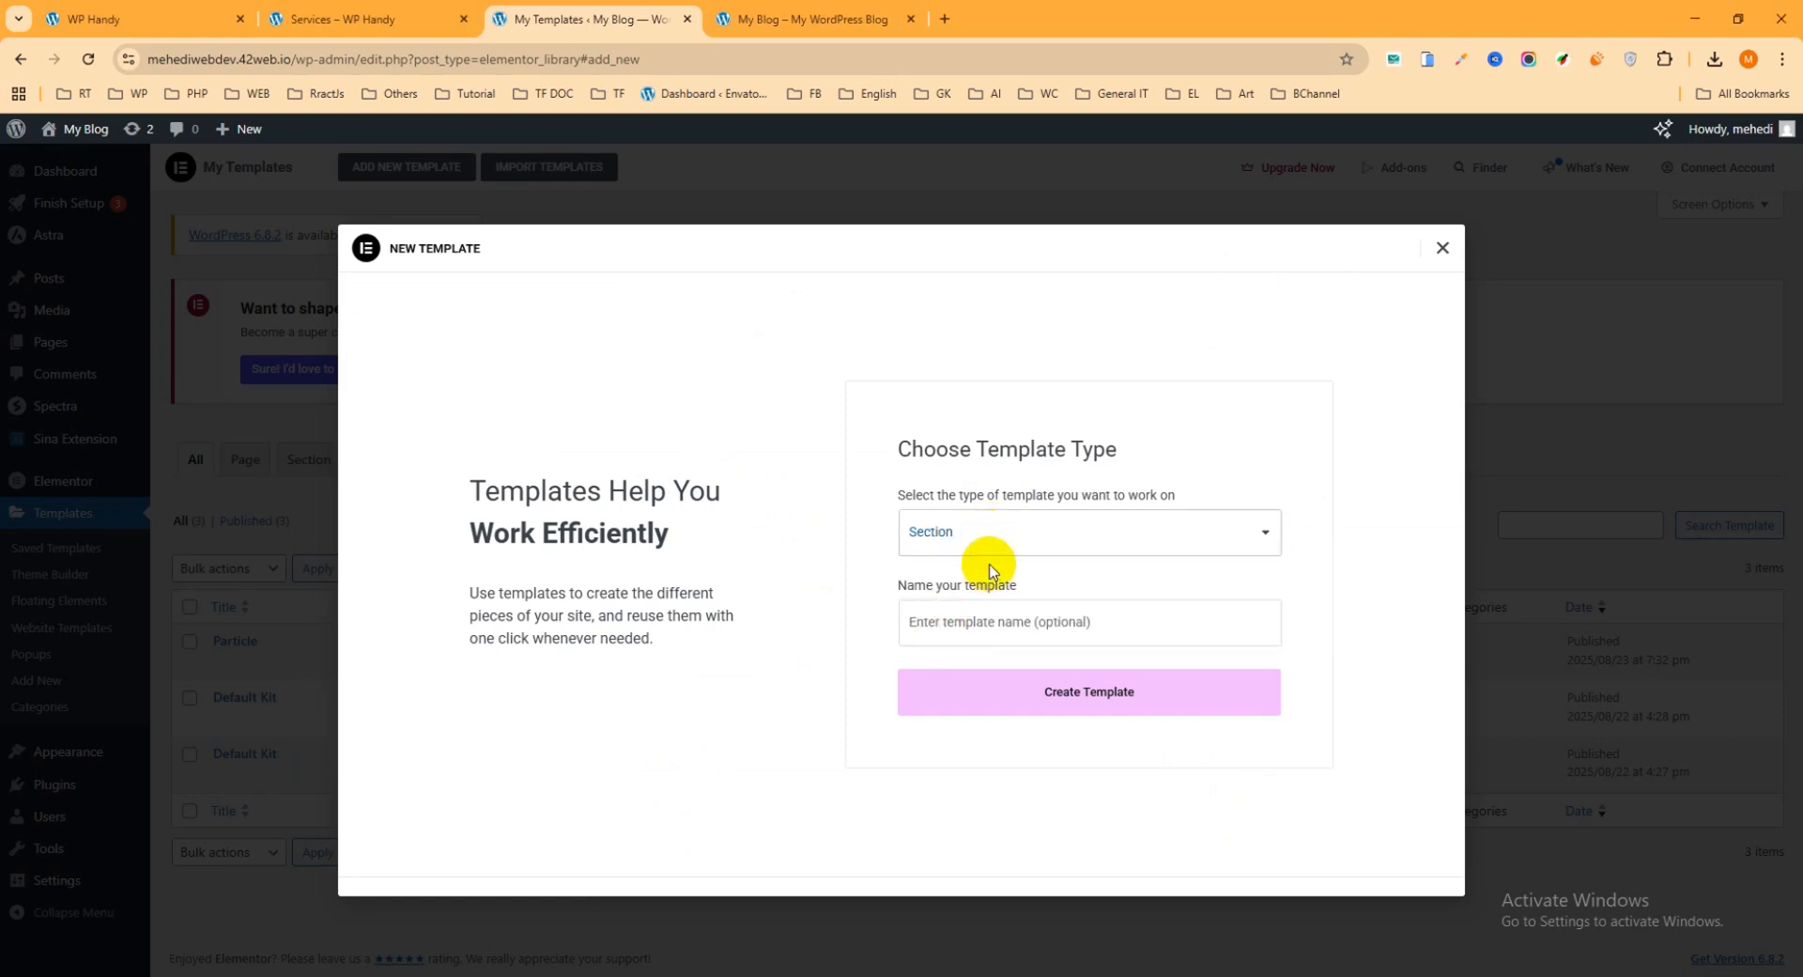
{"action": "left_click", "coordinate": [963, 622]}
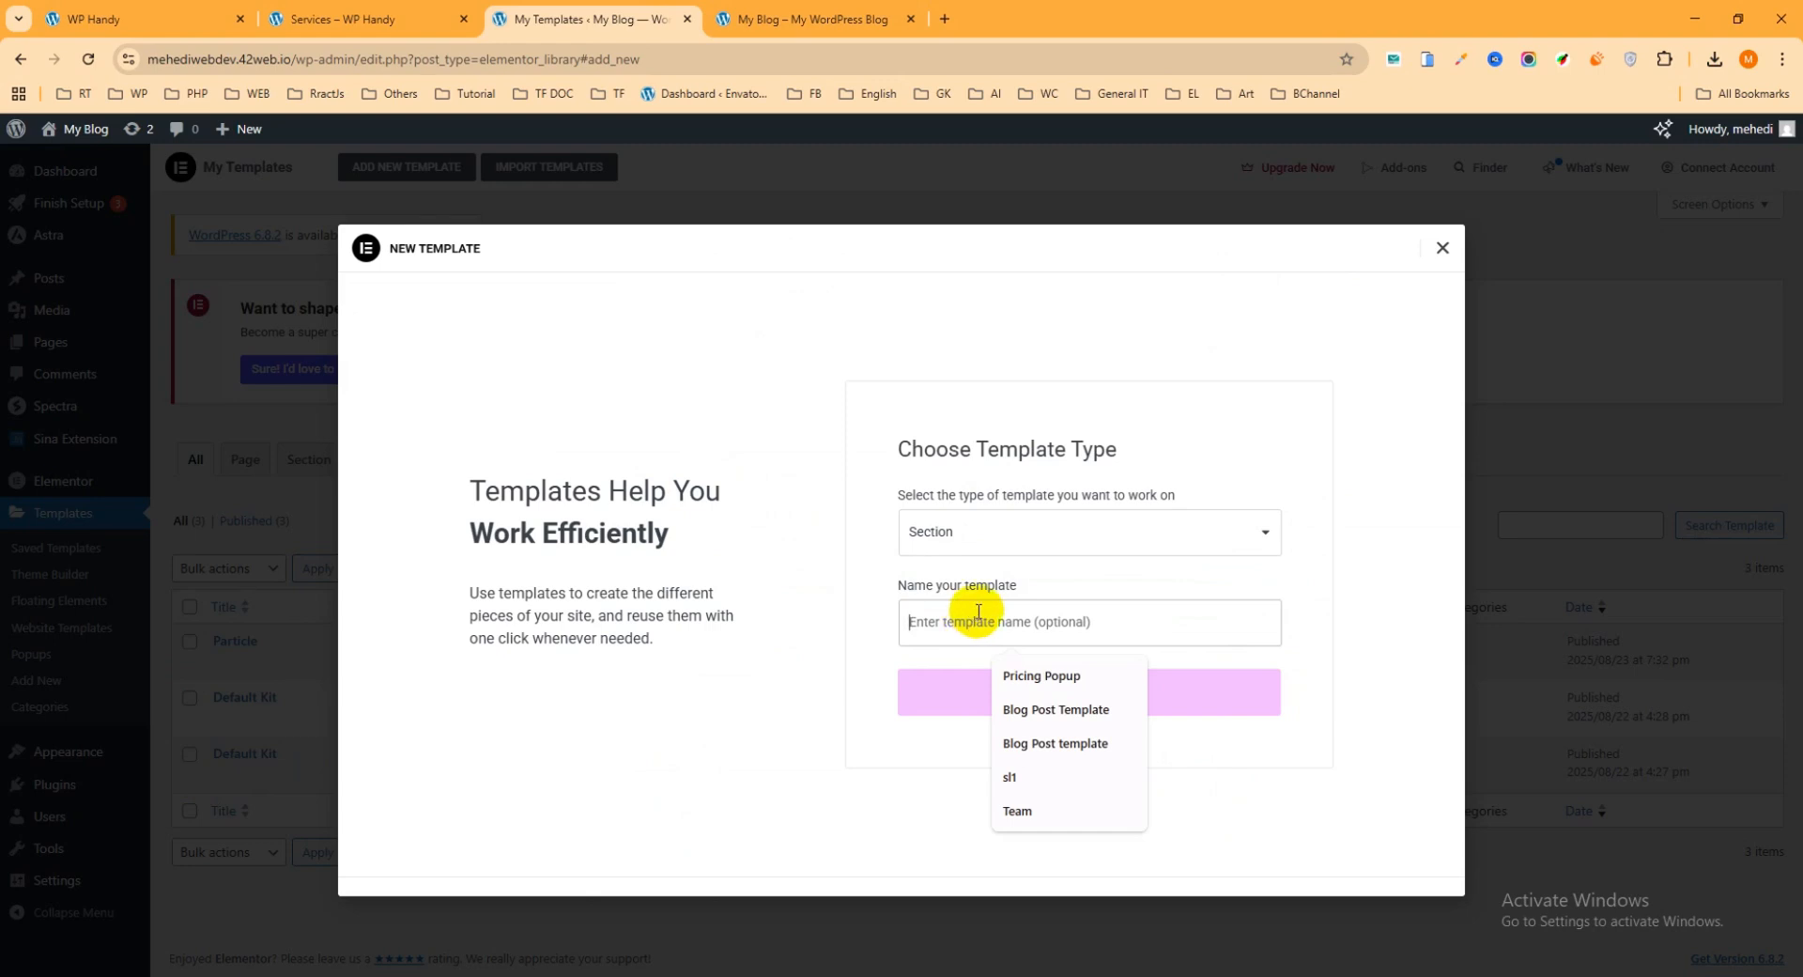
{"action": "type", "text": "Tea"}
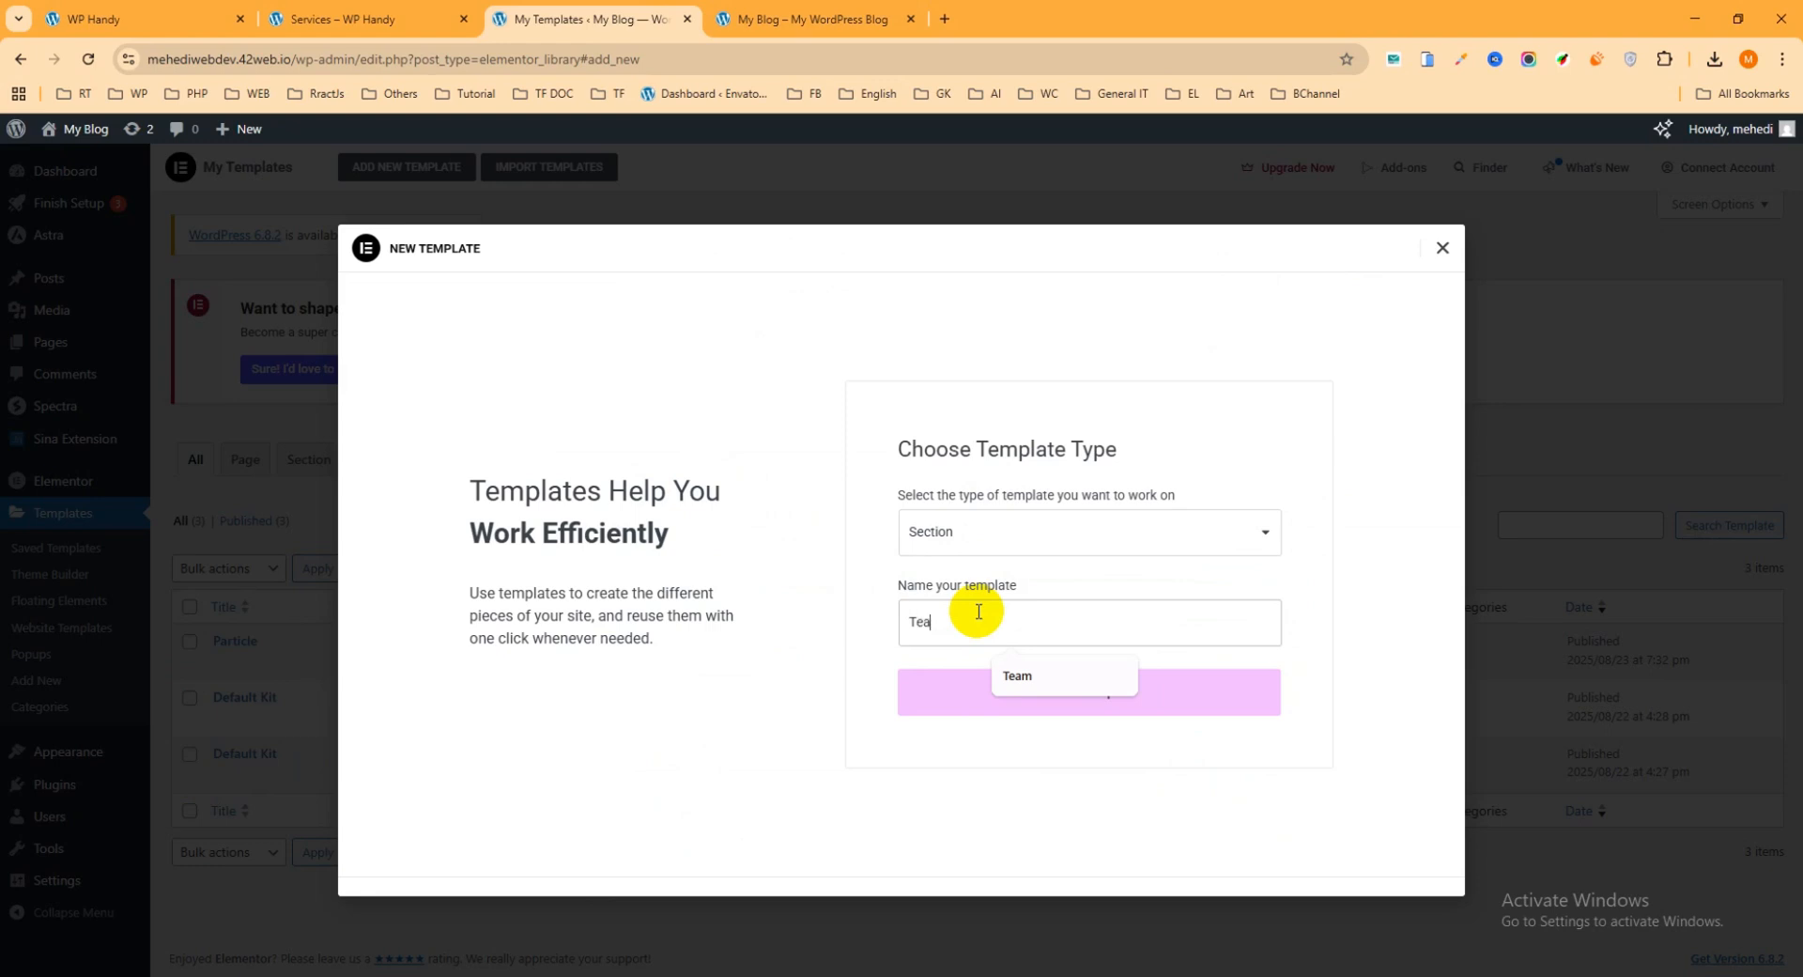
{"action": "type", "text": "m"}
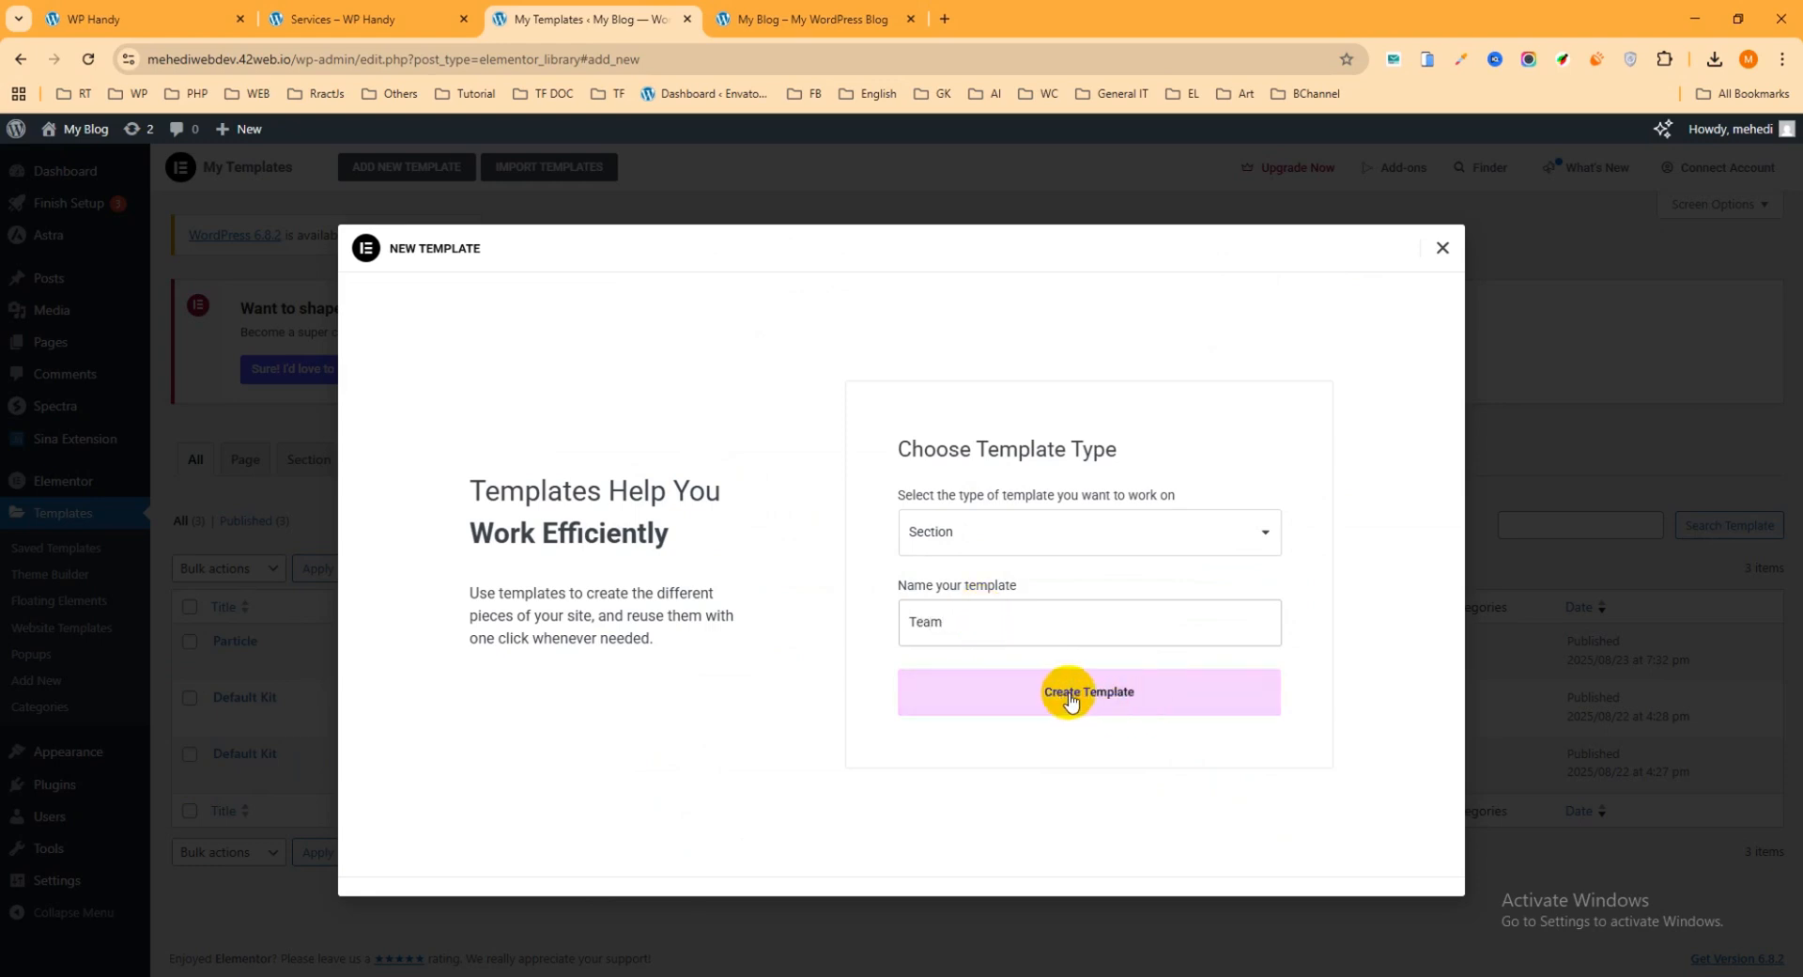
{"action": "left_click", "coordinate": [1104, 703]}
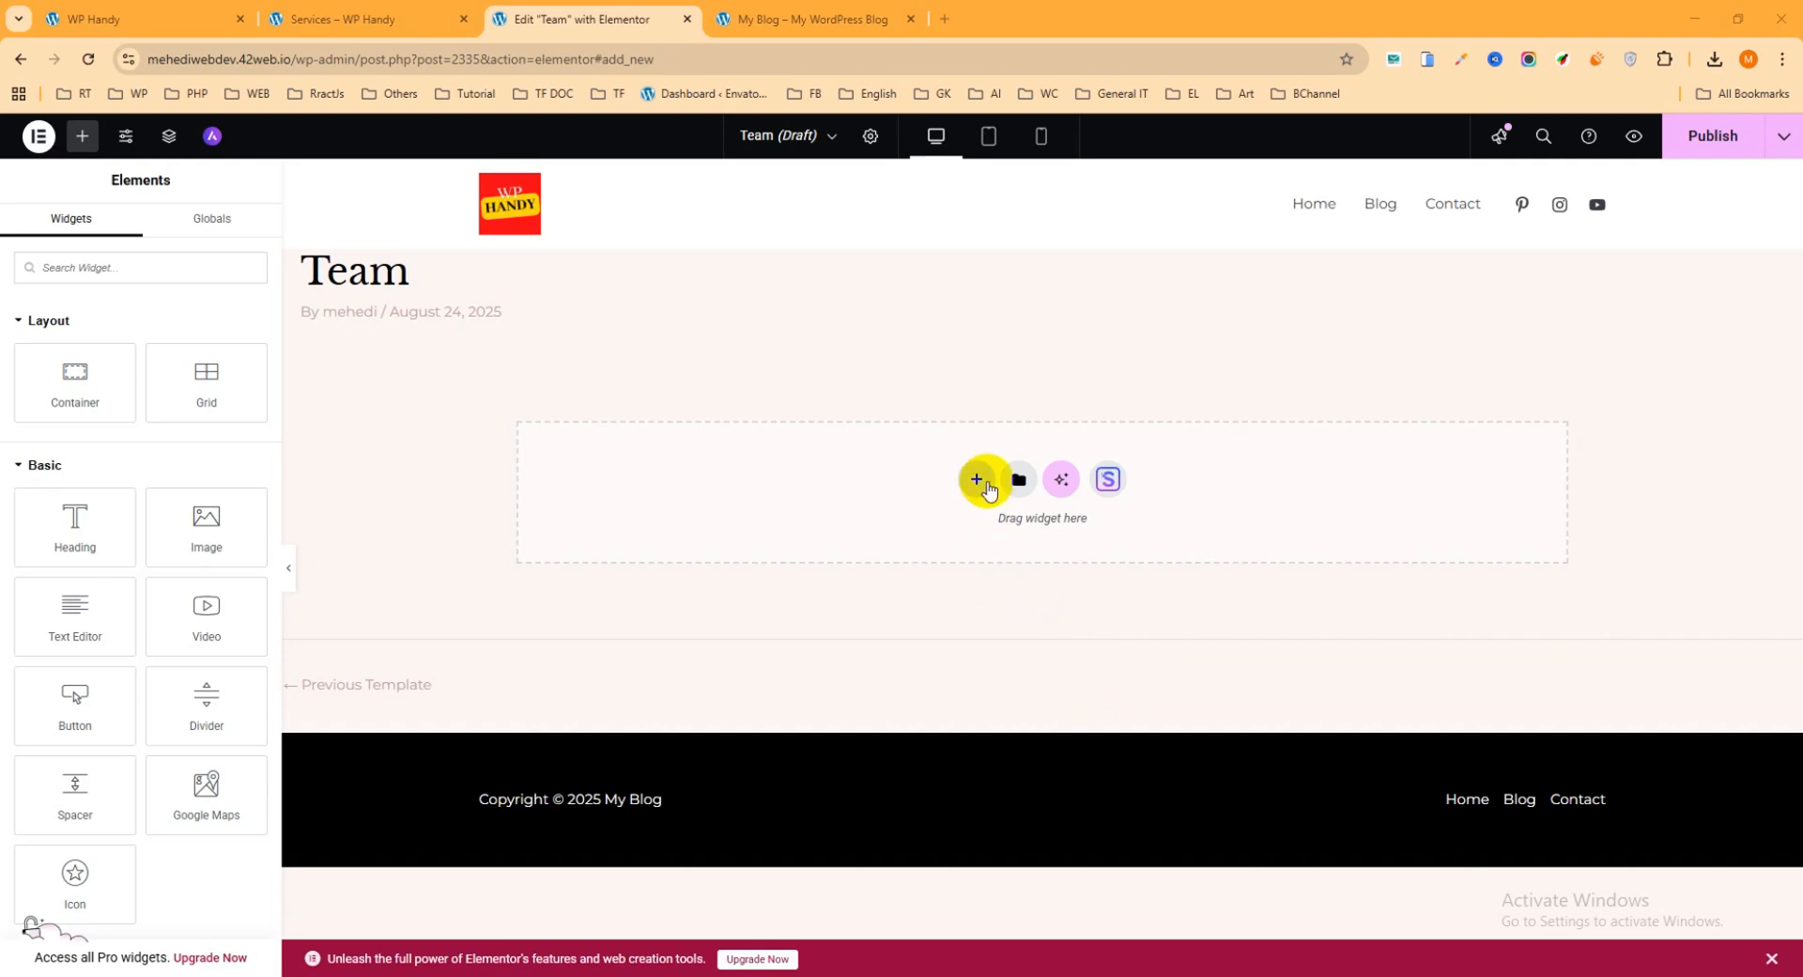
- Add a flexbox container with a four-column structure to the Team template
{"action": "left_click", "coordinate": [977, 480]}
{"action": "left_click", "coordinate": [984, 554]}
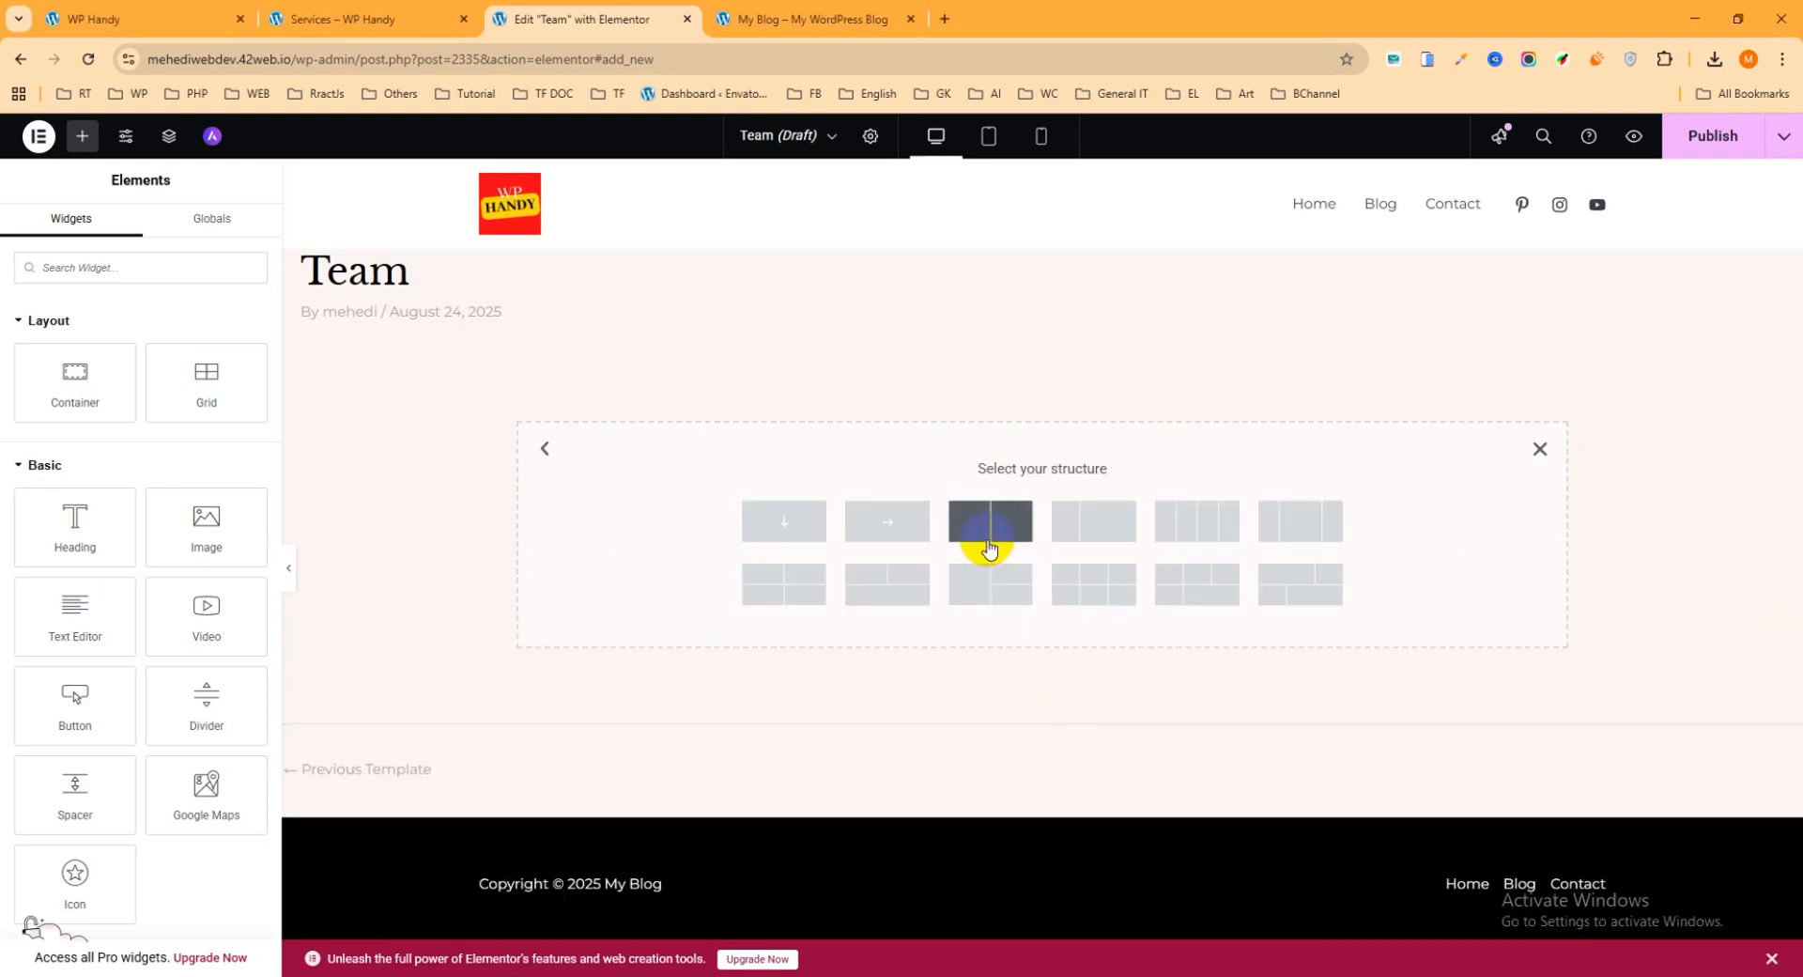
{"action": "left_click", "coordinate": [1186, 531]}
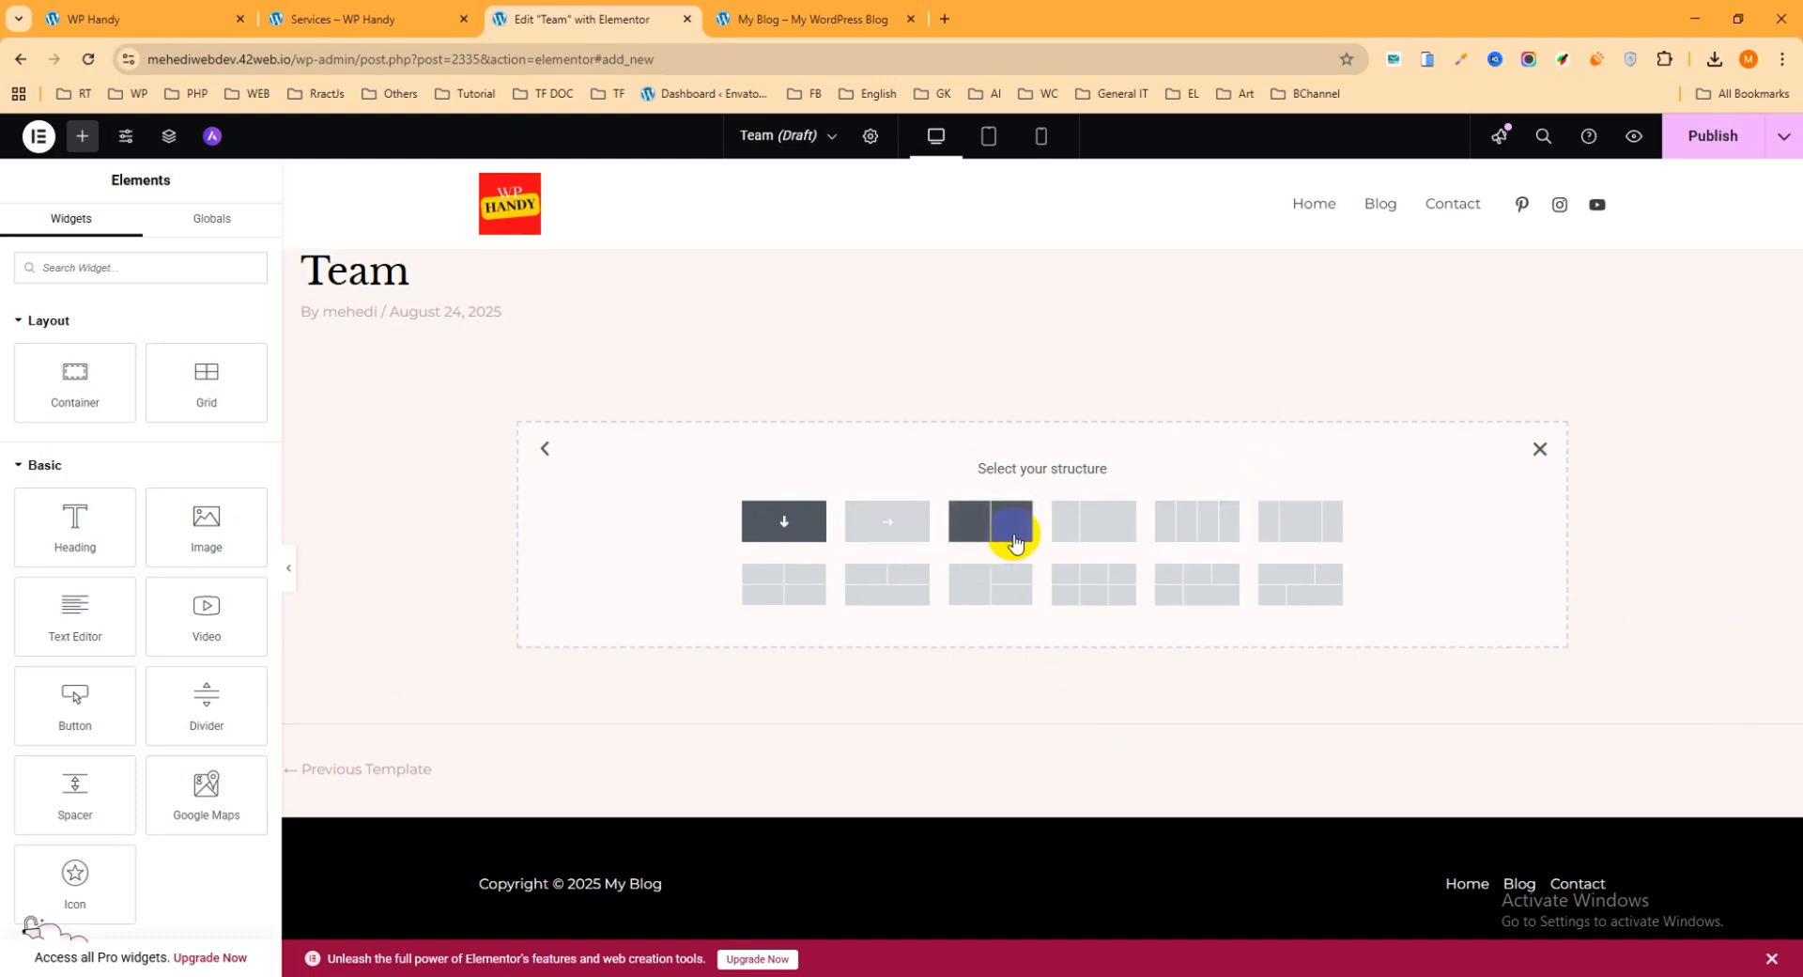
{"action": "left_click", "coordinate": [1185, 526]}
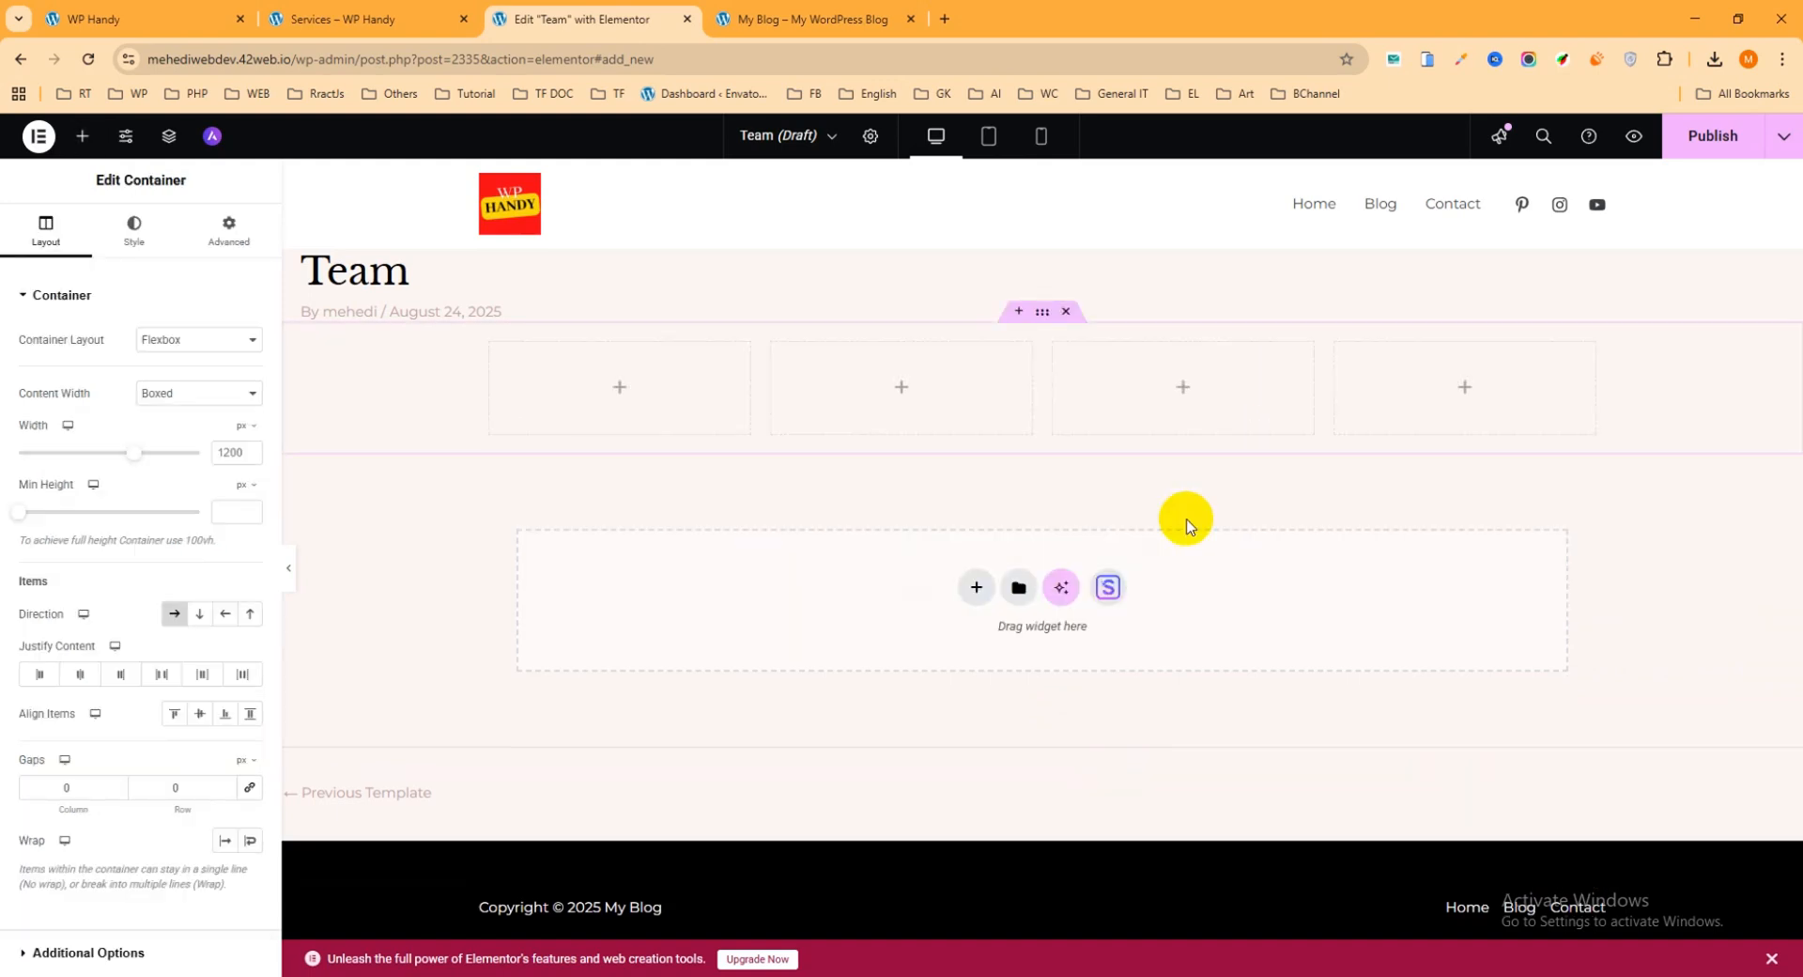
- Find the Sina Team widget, place it in the first column of the container and select it
{"action": "left_click", "coordinate": [620, 391]}
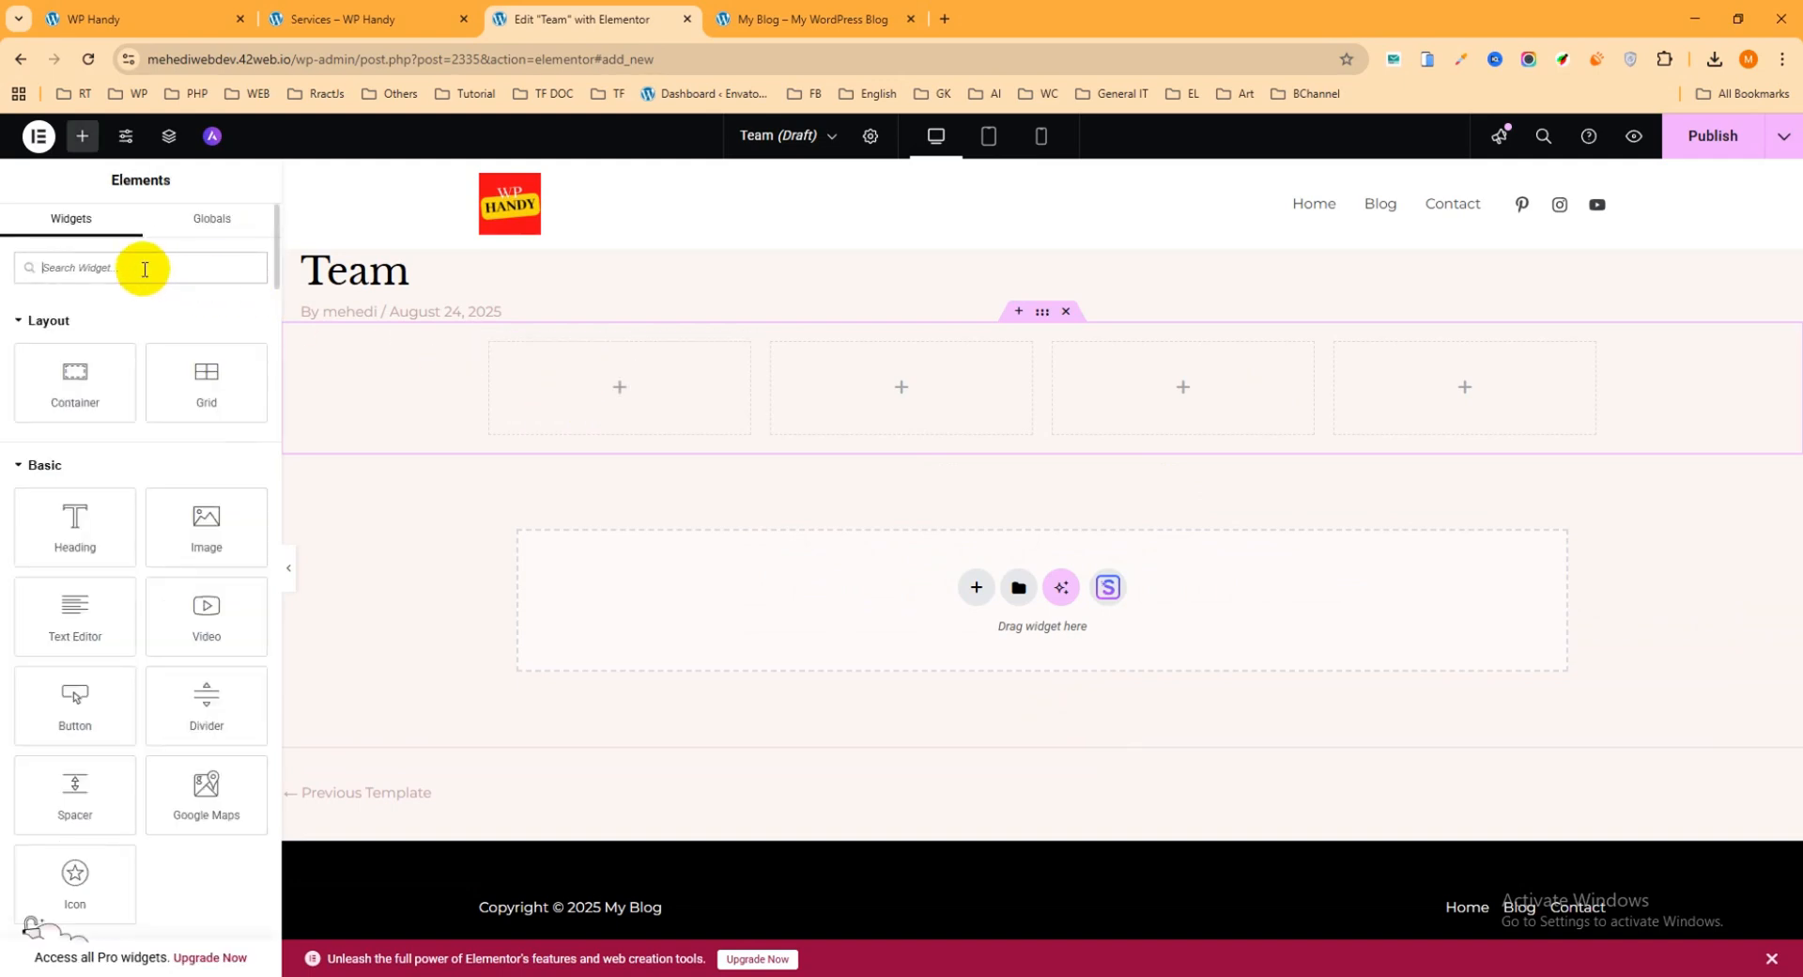
{"action": "type", "text": "t"}
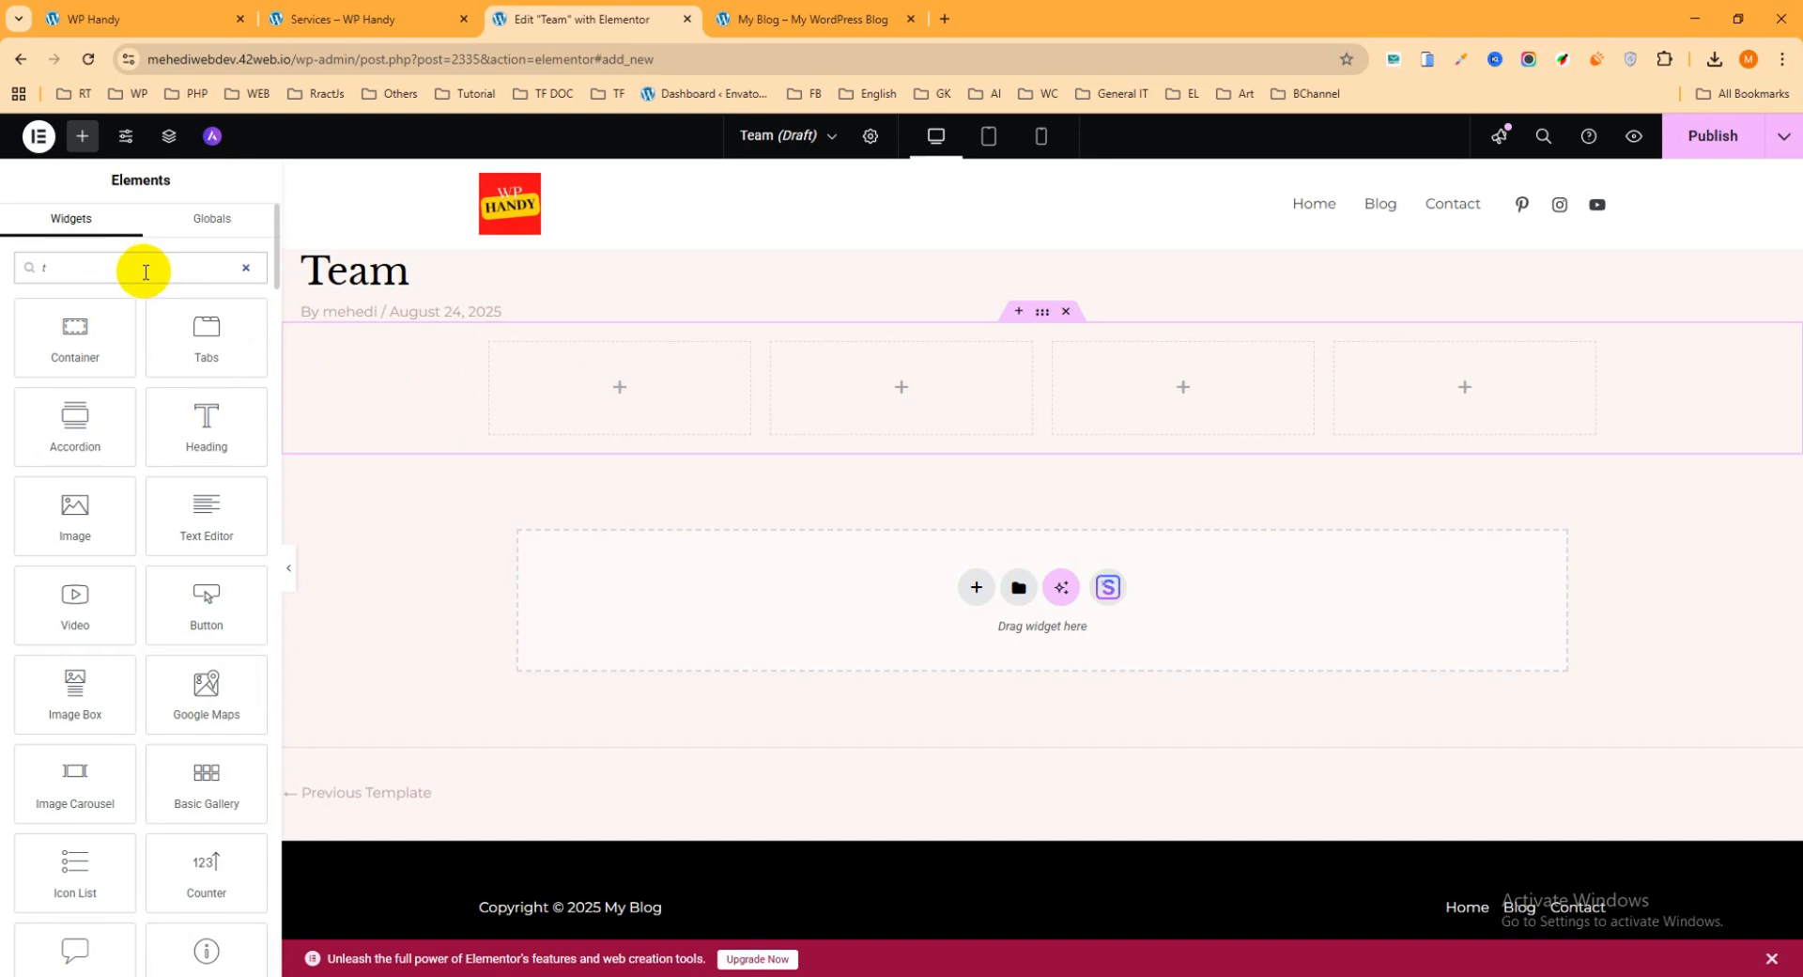
{"action": "type", "text": "ea"}
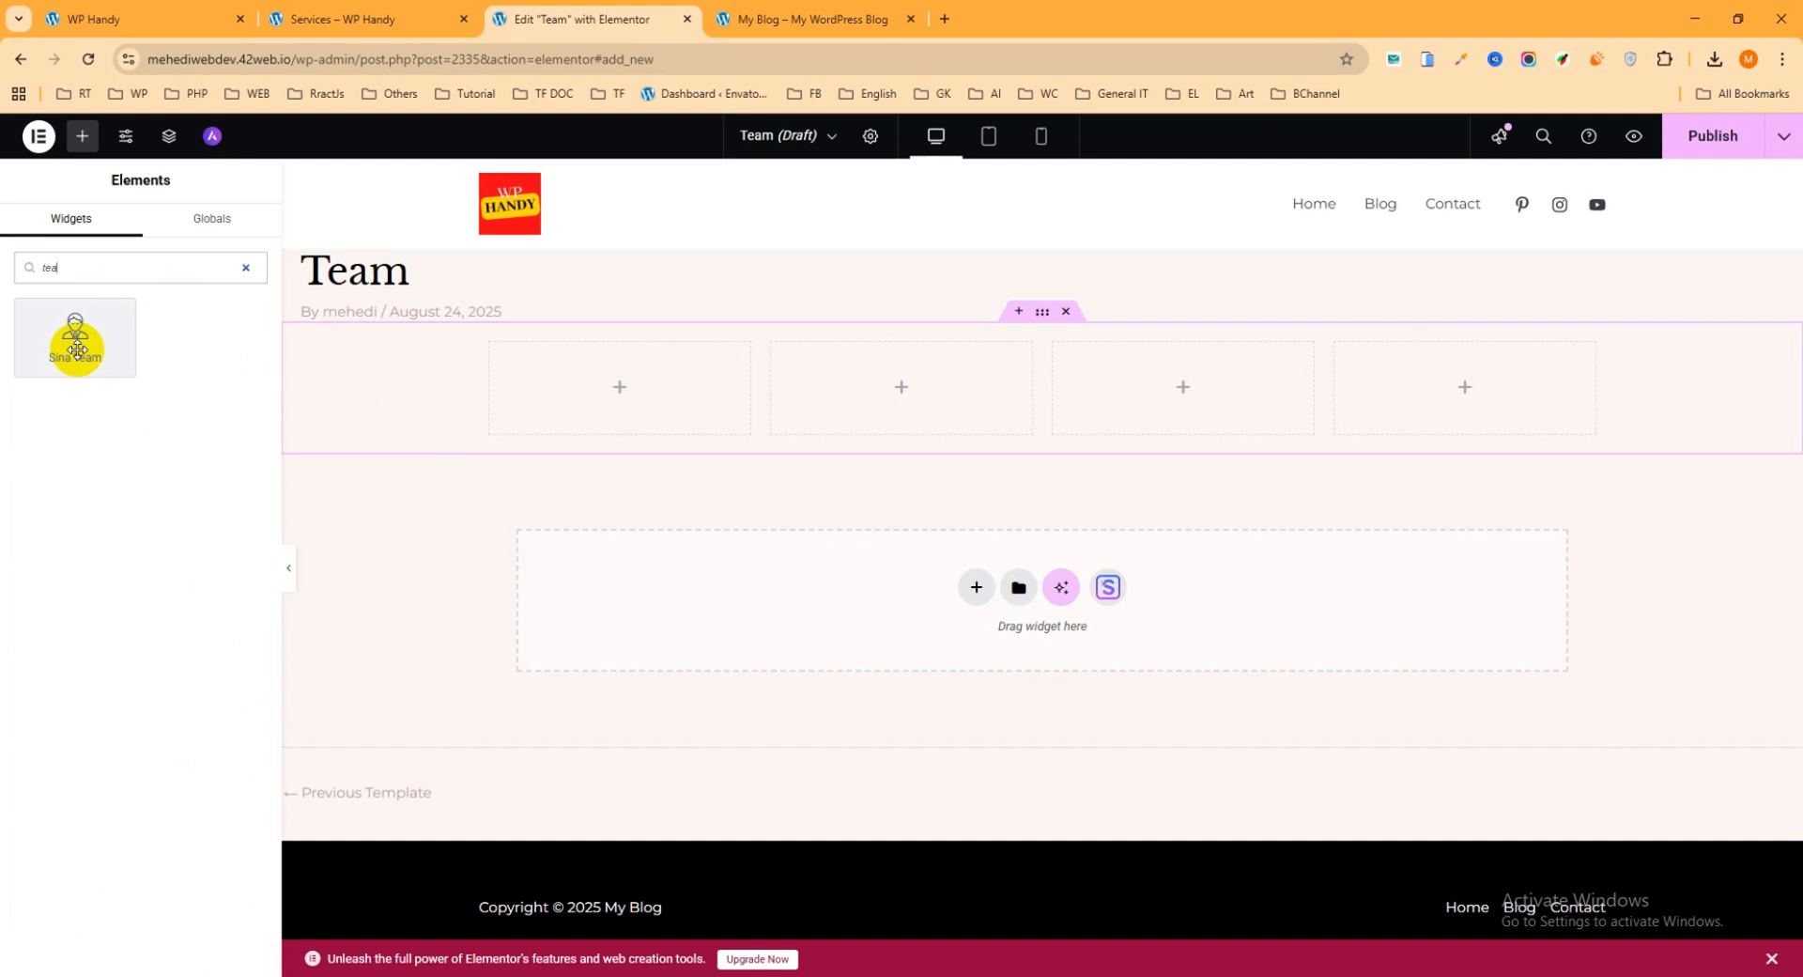
{"action": "left_click_drag", "start_coordinate": [77, 350], "coordinate": [588, 381]}
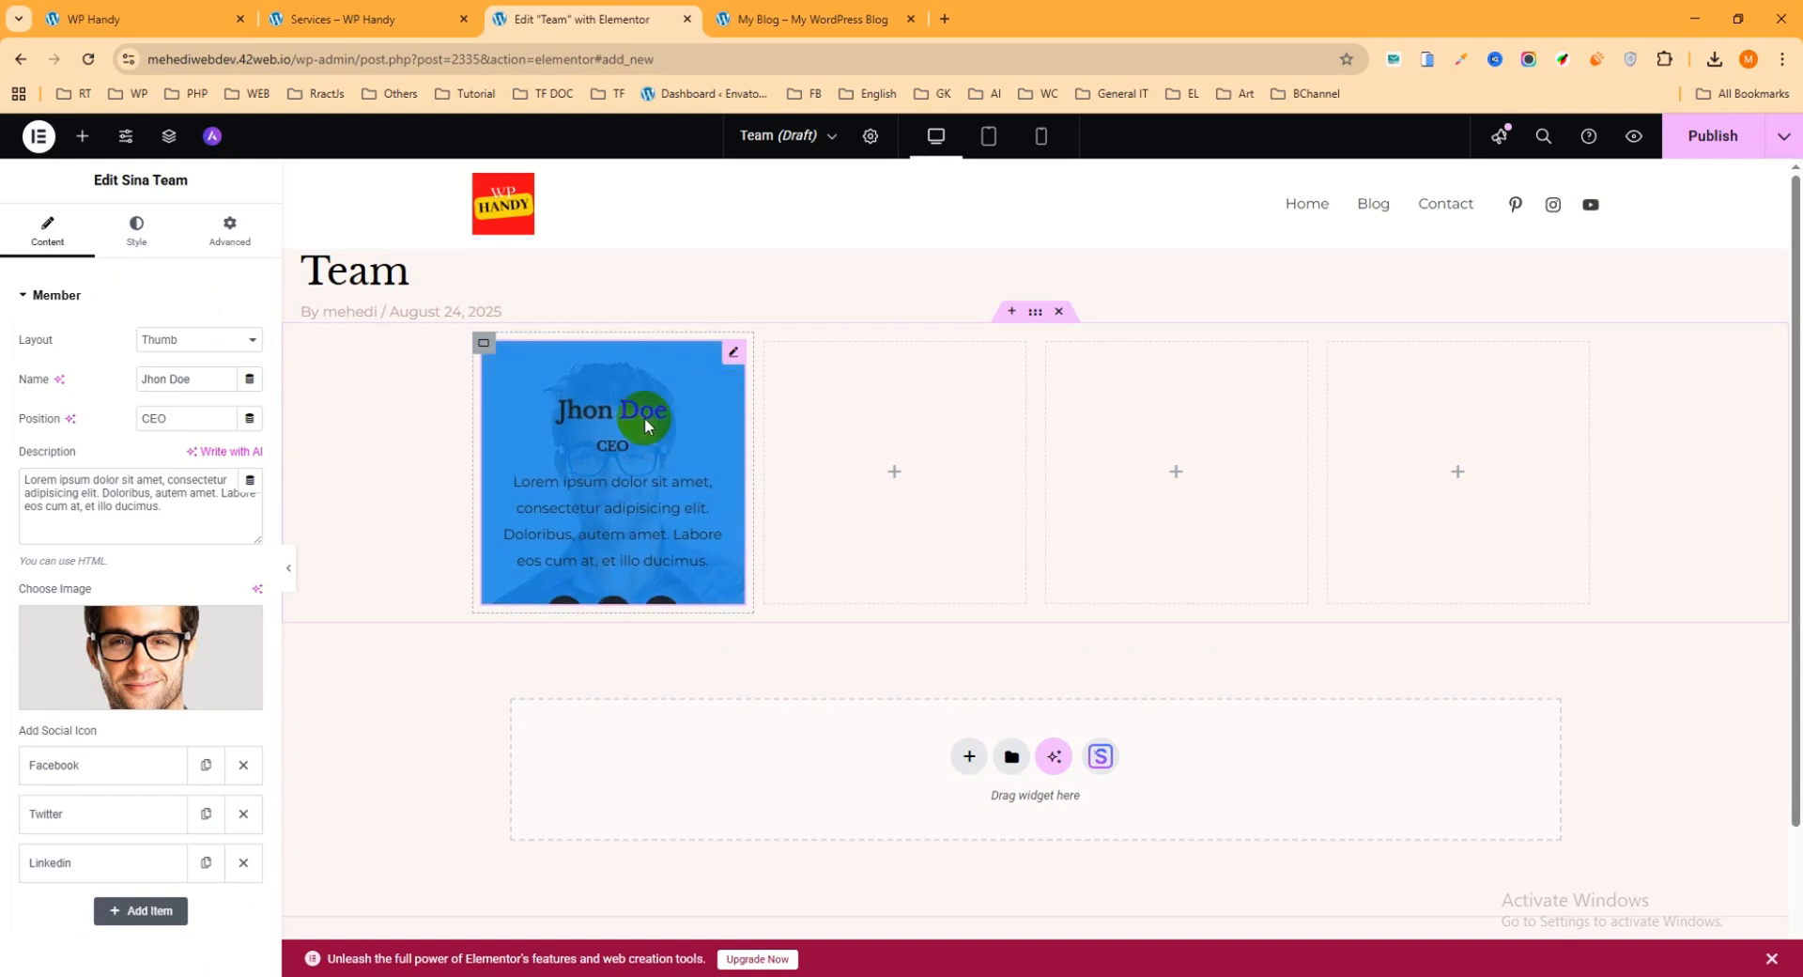
{"action": "left_click", "coordinate": [628, 441]}
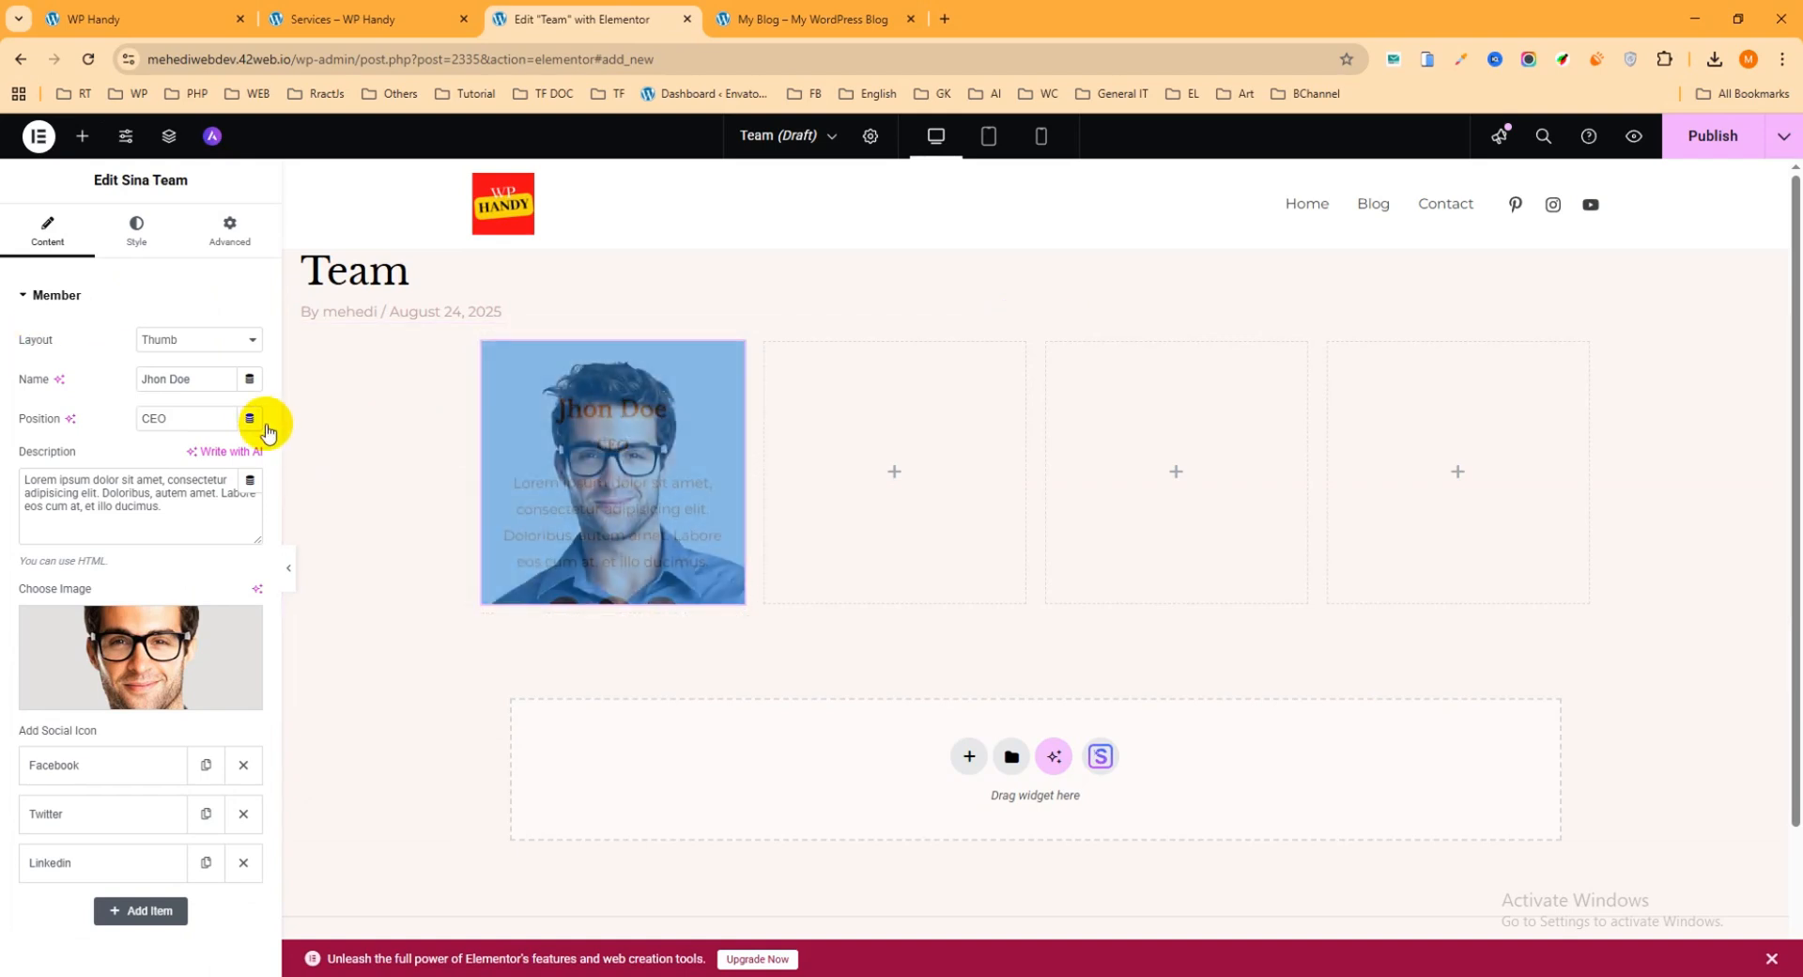
- Set the team member layout to Grid and shorten the description so it ends at "Doloribus,"
{"action": "left_click", "coordinate": [183, 344]}
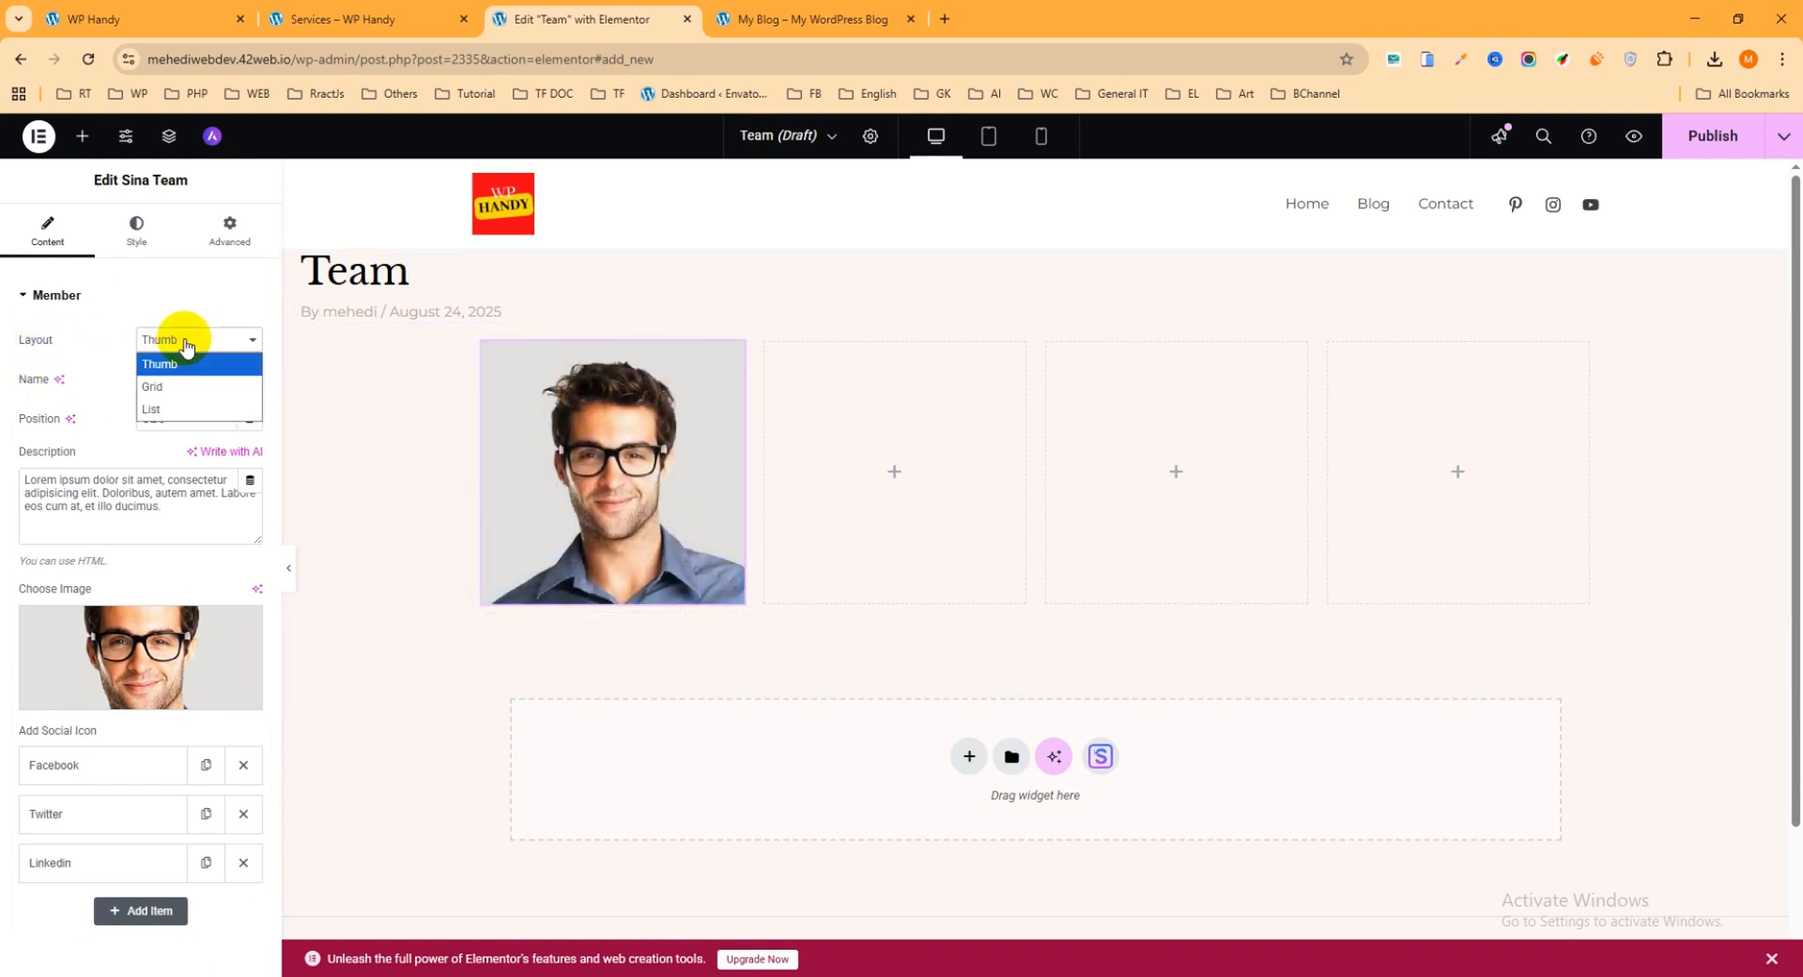
{"action": "left_click", "coordinate": [179, 386]}
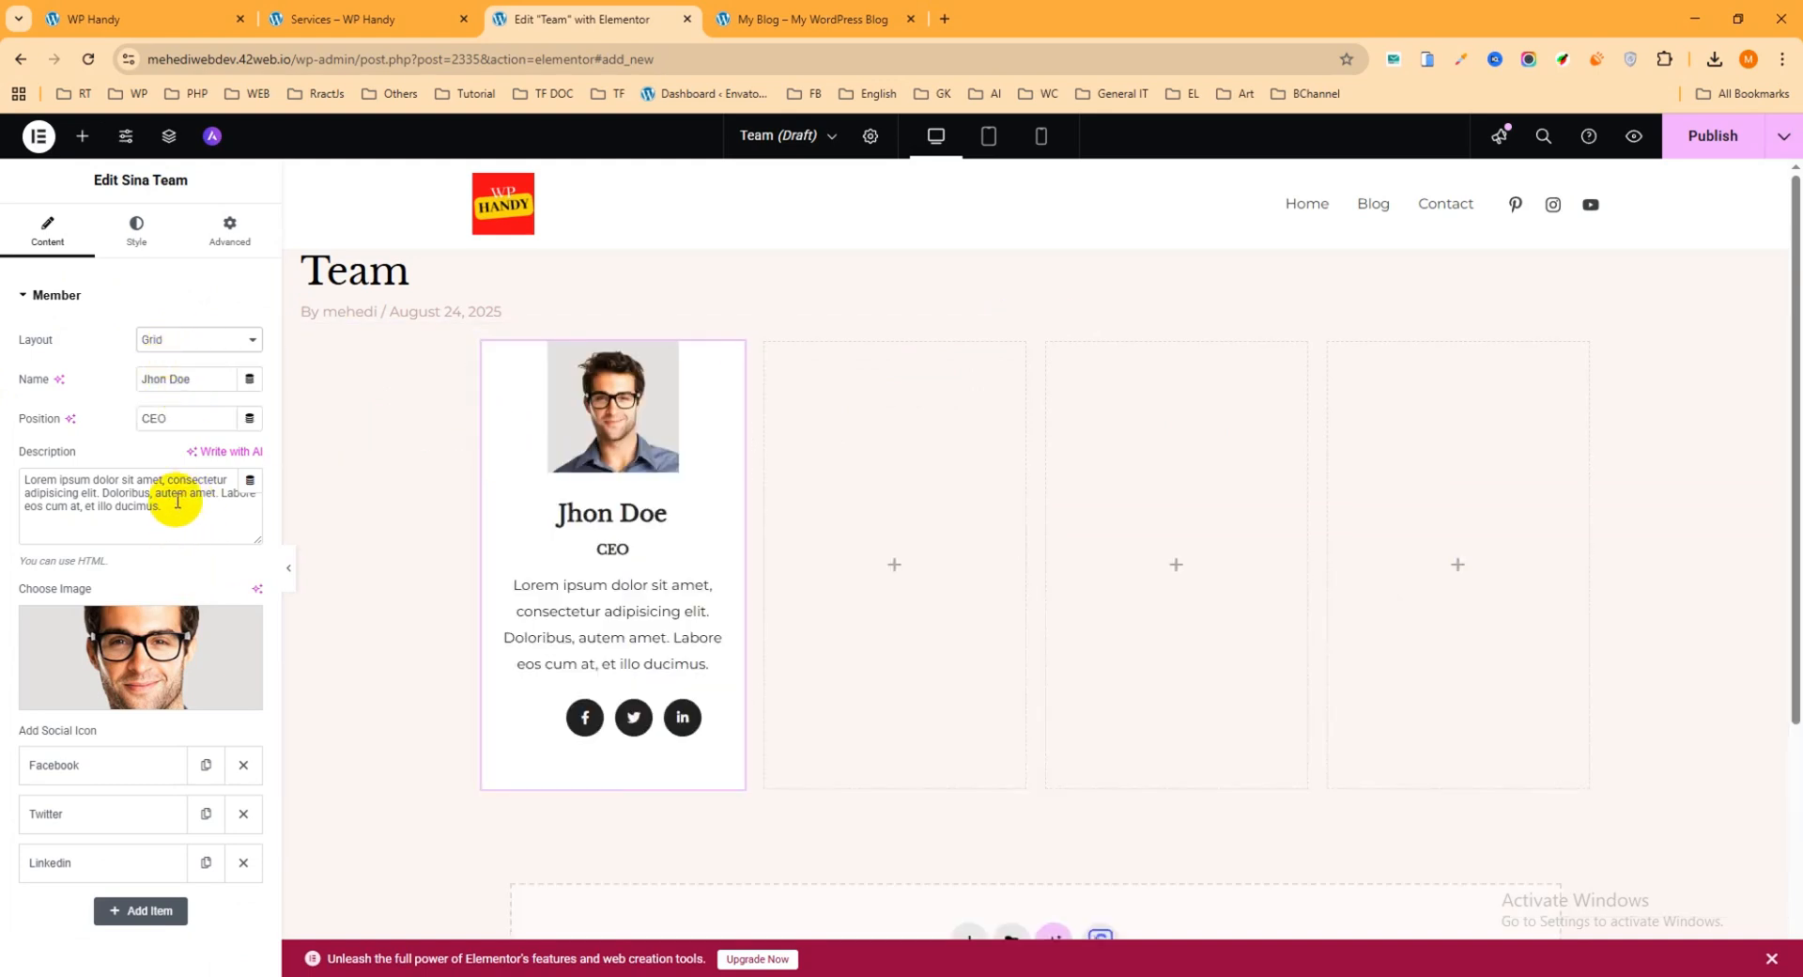
{"action": "left_click_drag", "start_coordinate": [156, 492], "coordinate": [235, 526]}
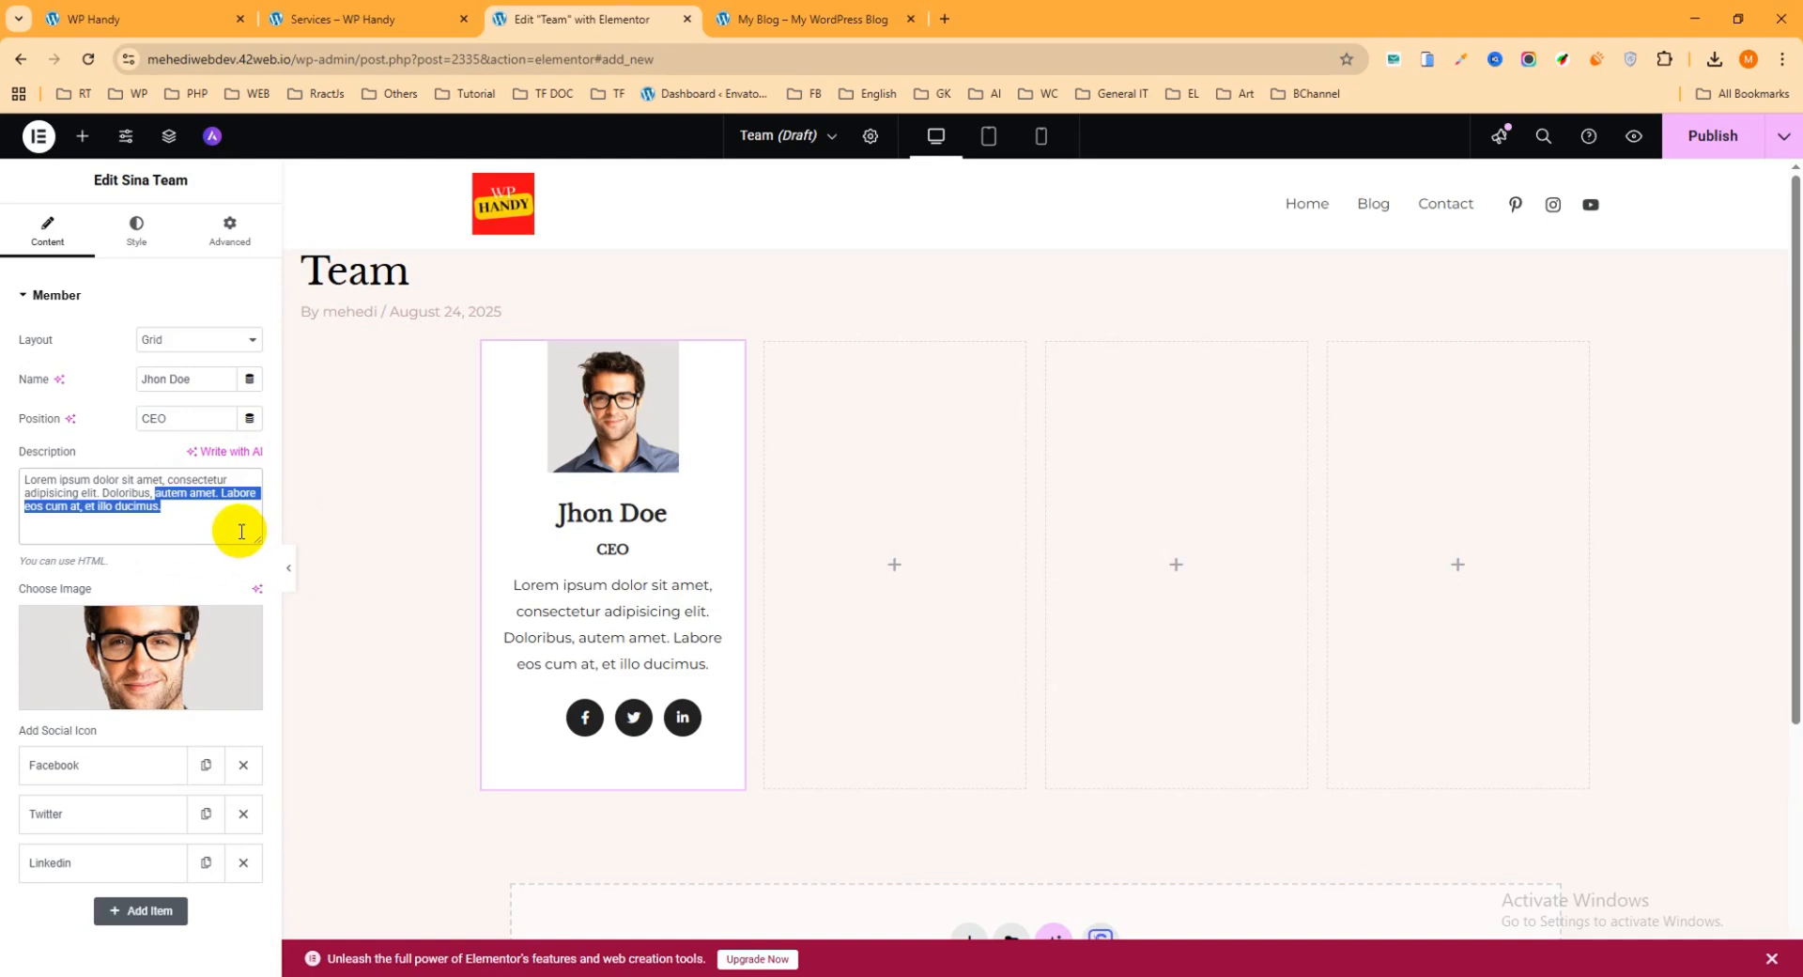
{"action": "key", "text": "BackSpace"}
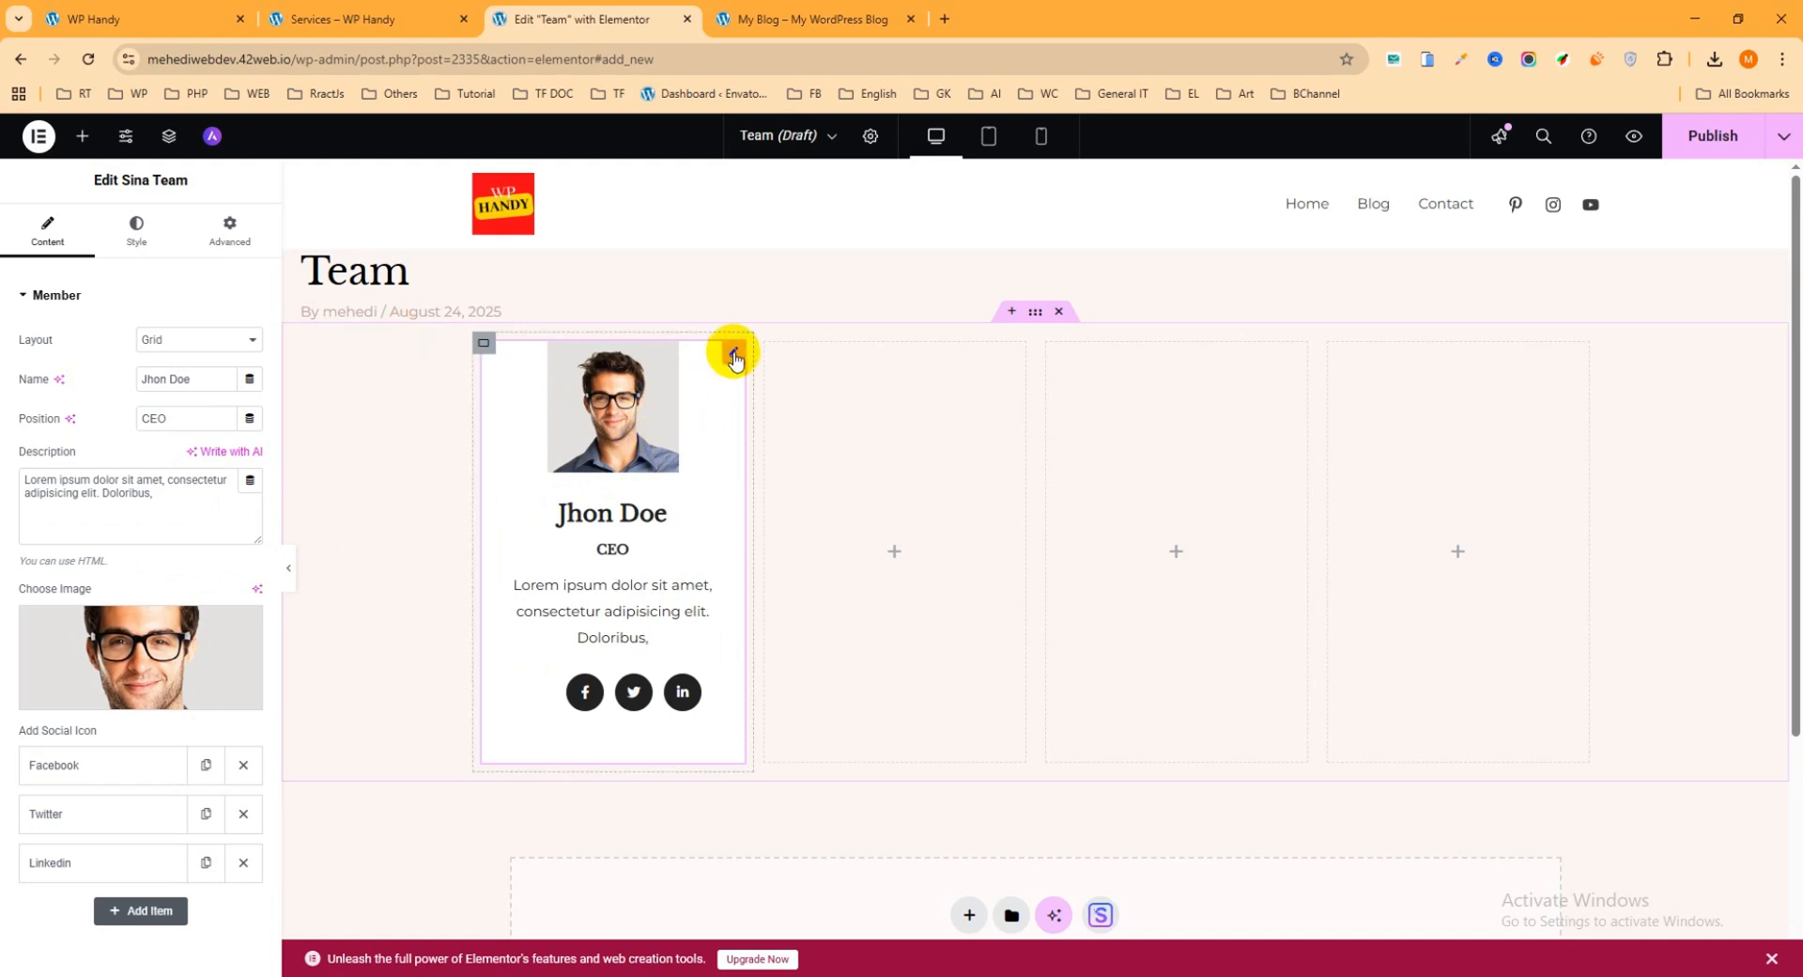
- Set the team member's image width to 100% in the widget's style settings
{"action": "left_click", "coordinate": [136, 230]}
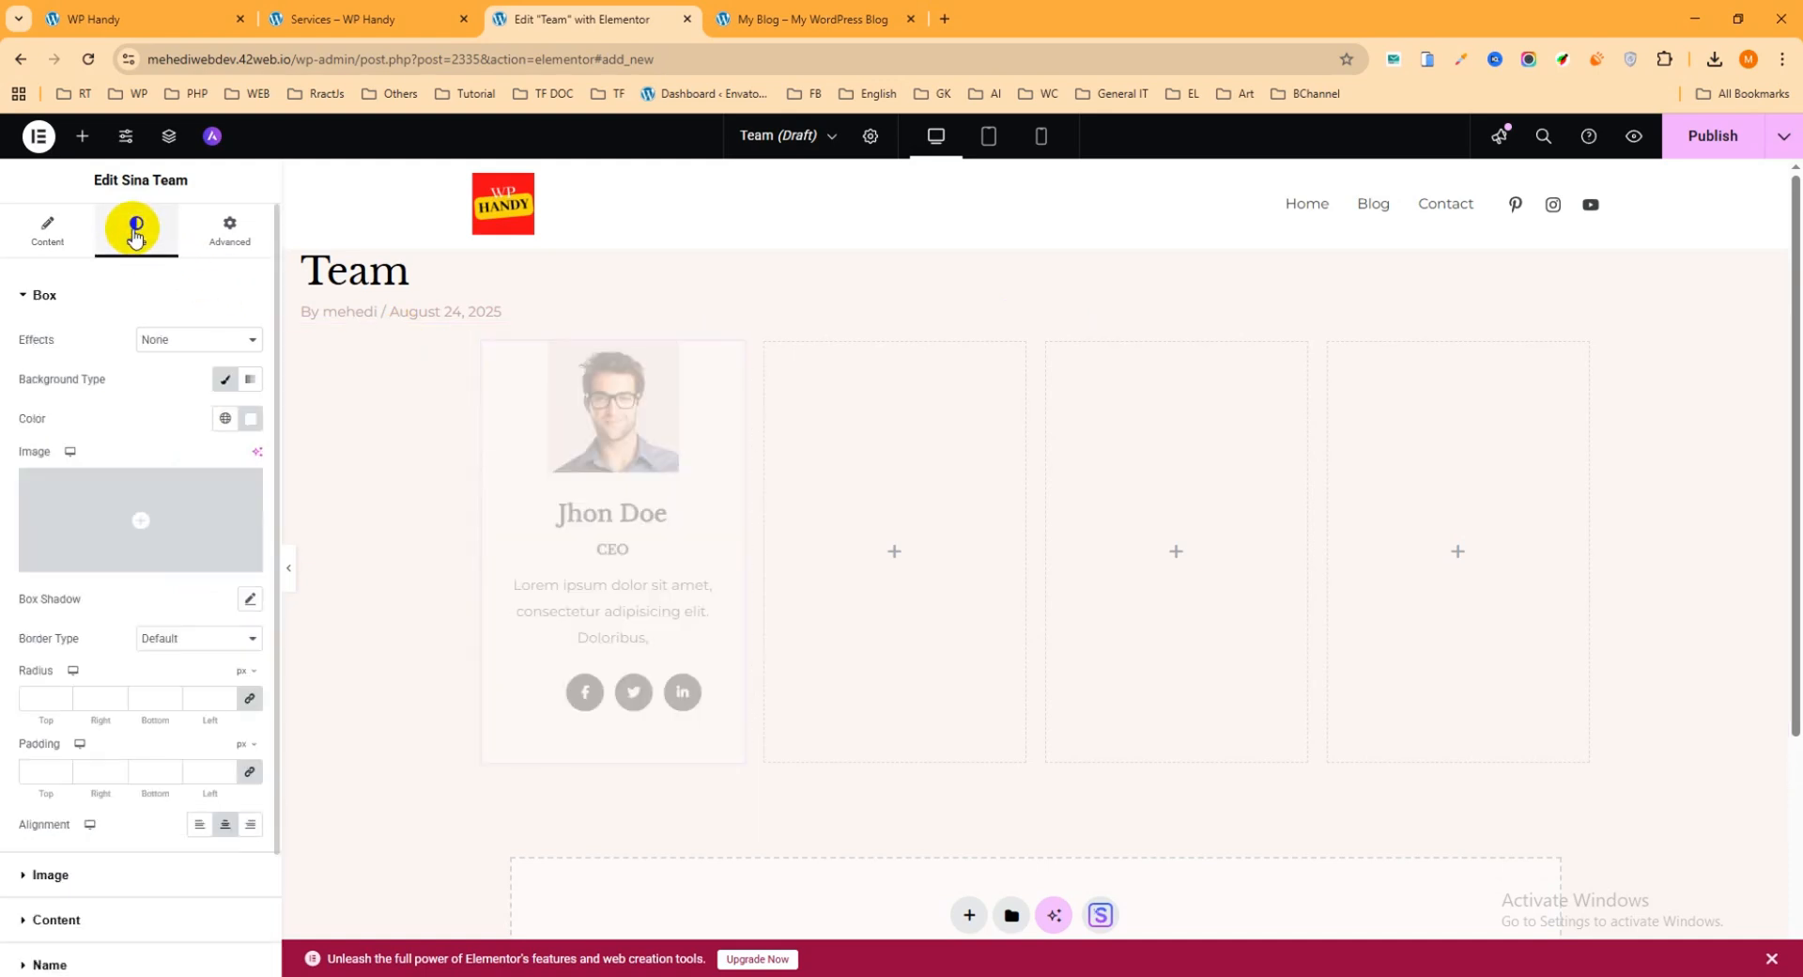
{"action": "left_click", "coordinate": [42, 297]}
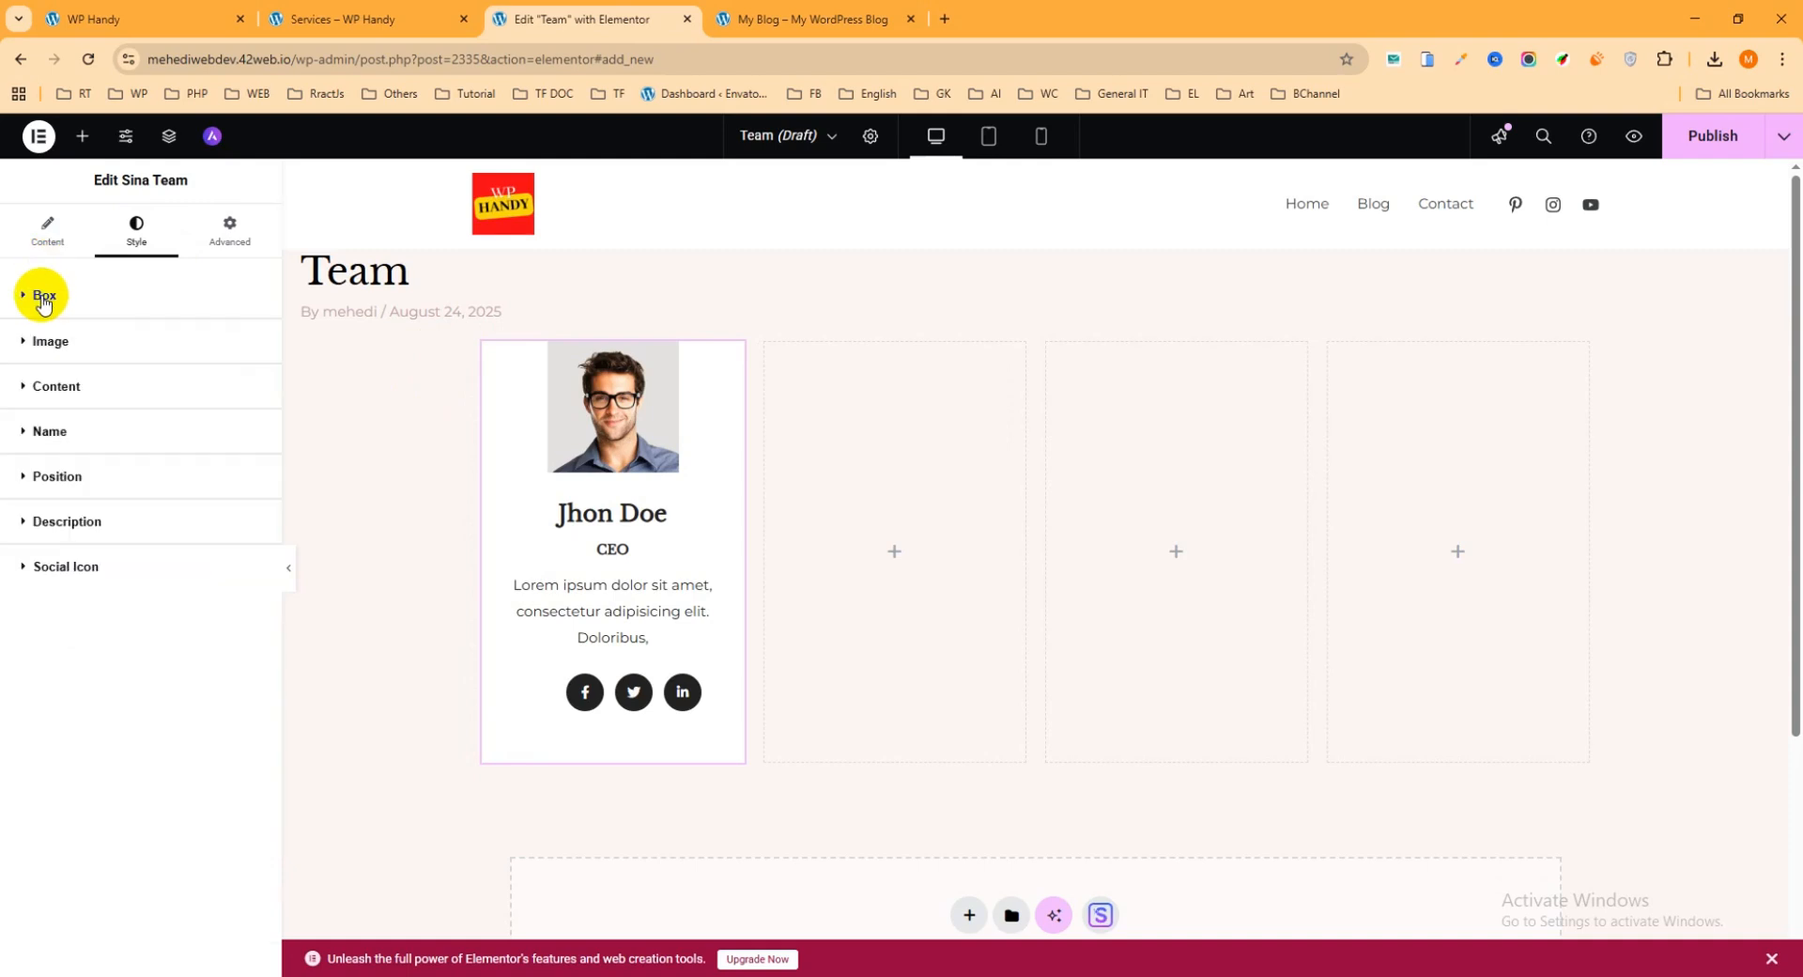
{"action": "left_click", "coordinate": [57, 342]}
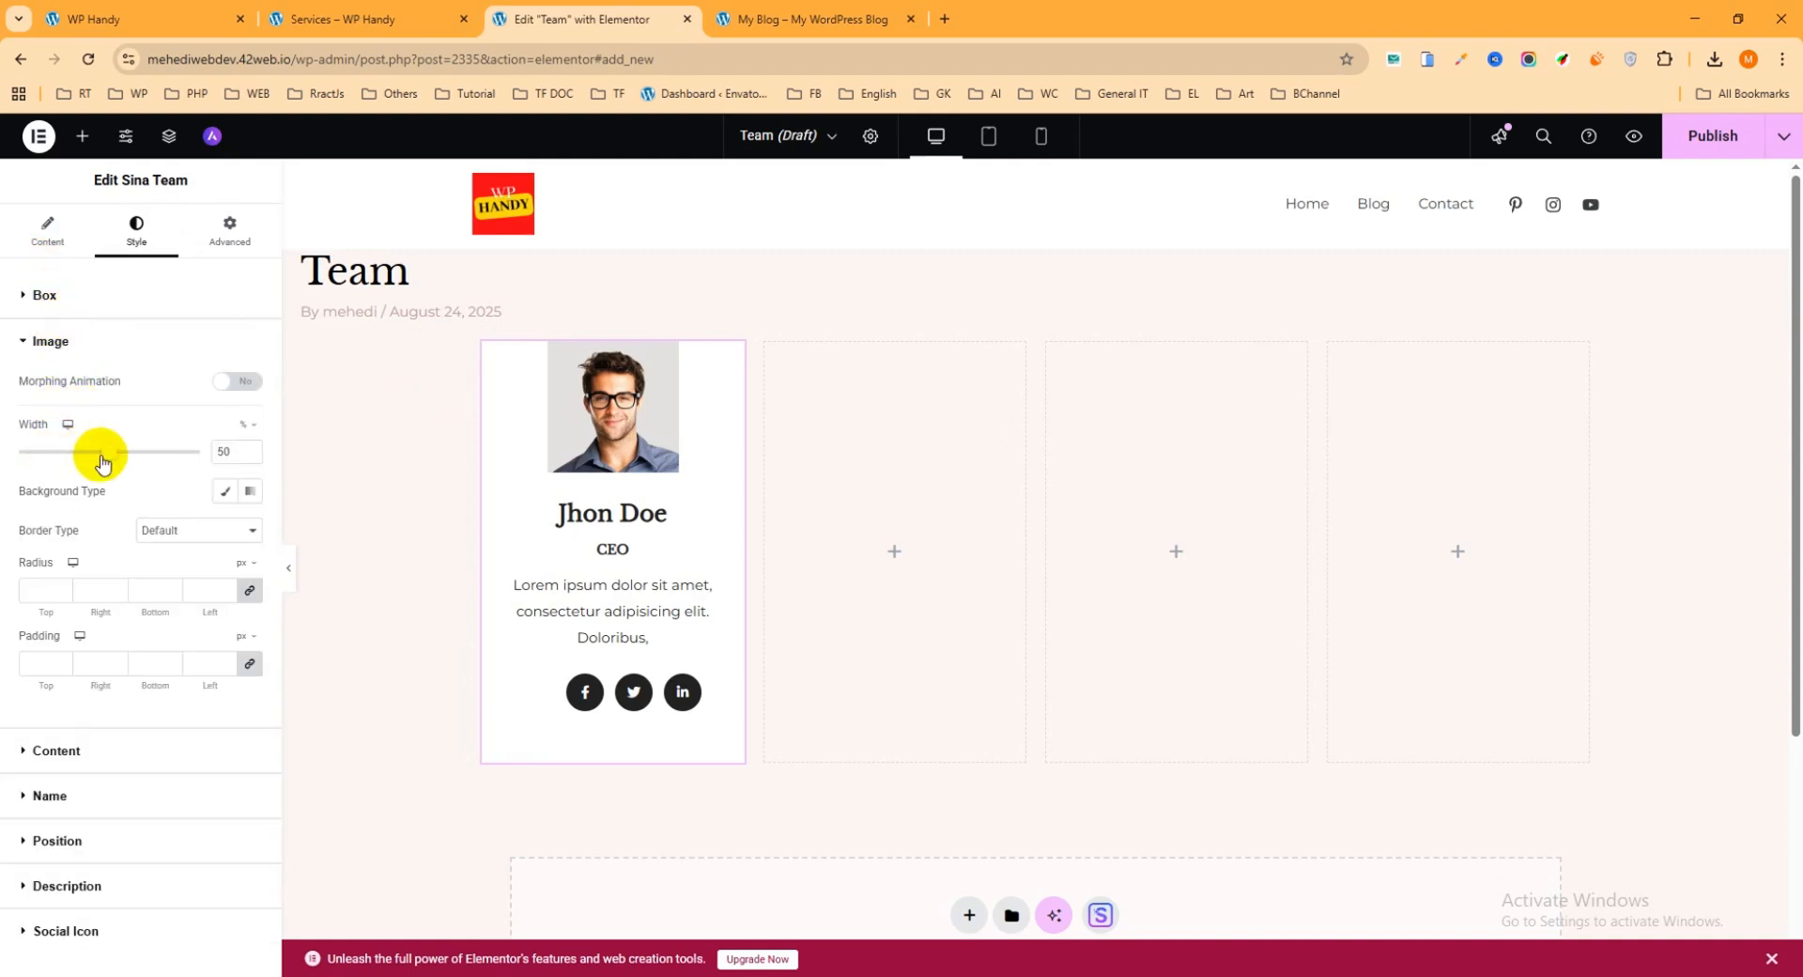
{"action": "left_click_drag", "start_coordinate": [117, 458], "coordinate": [294, 455]}
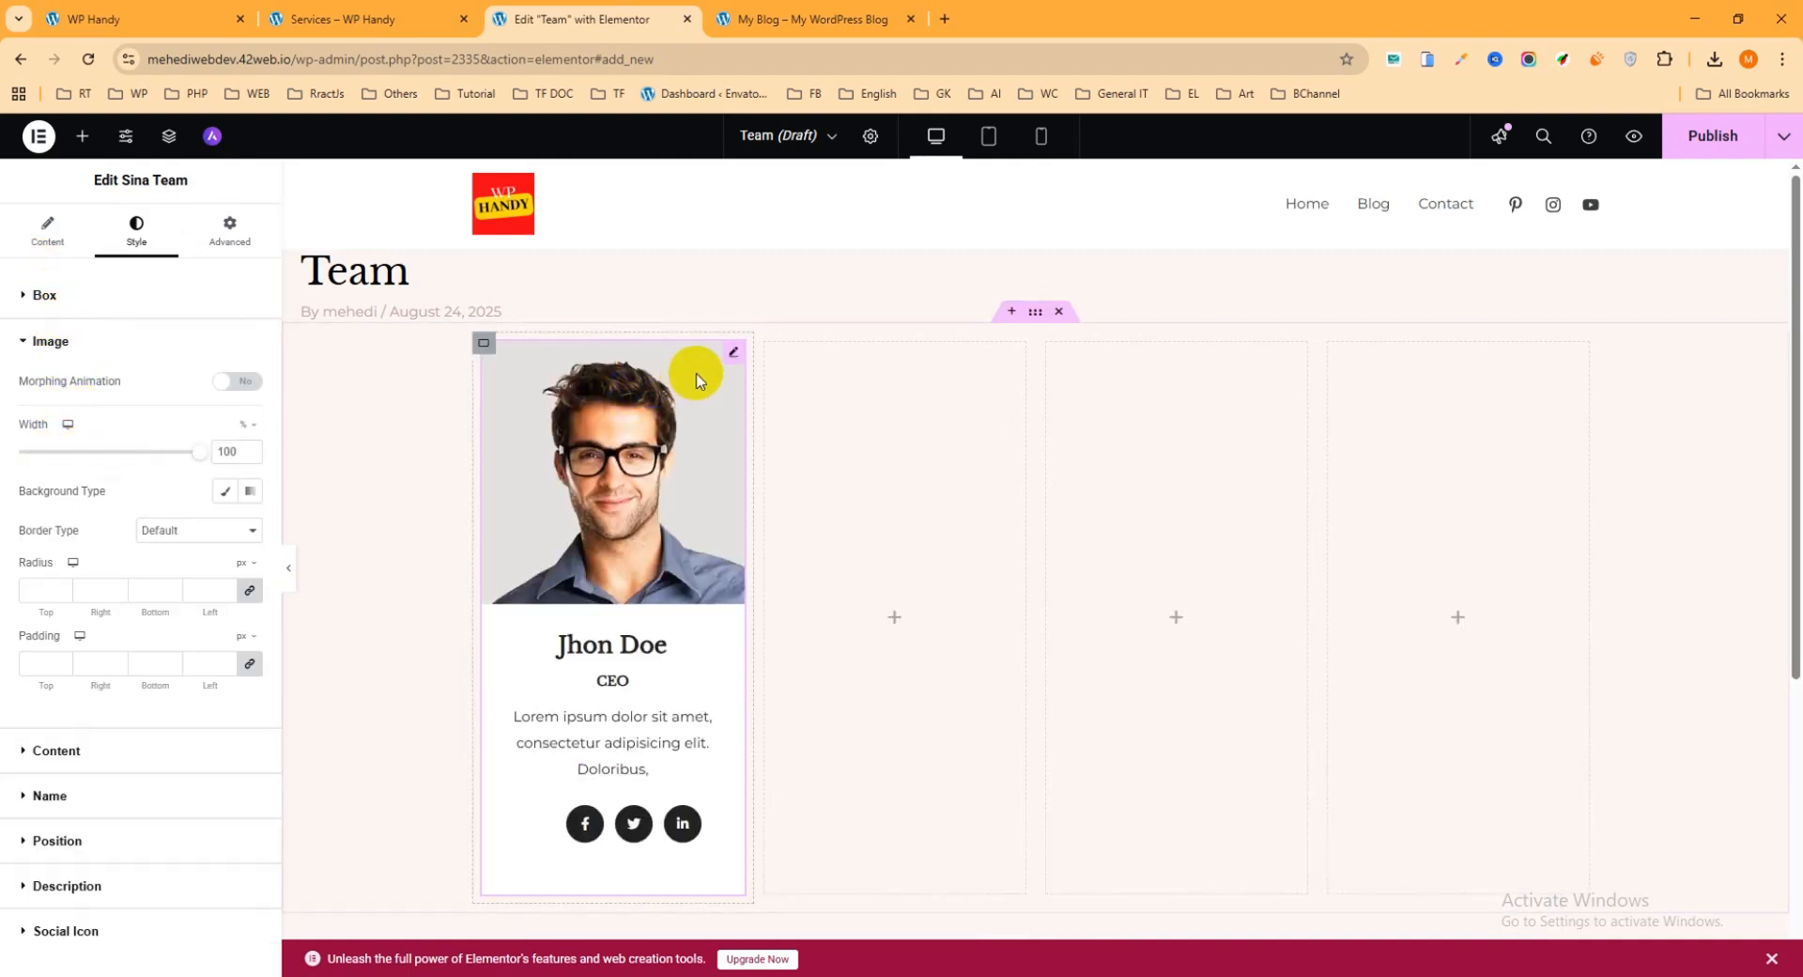
- Try to copy the Sina Team widget and paste it into the empty second column
{"action": "right_click", "coordinate": [732, 356]}
{"action": "left_click", "coordinate": [765, 438]}
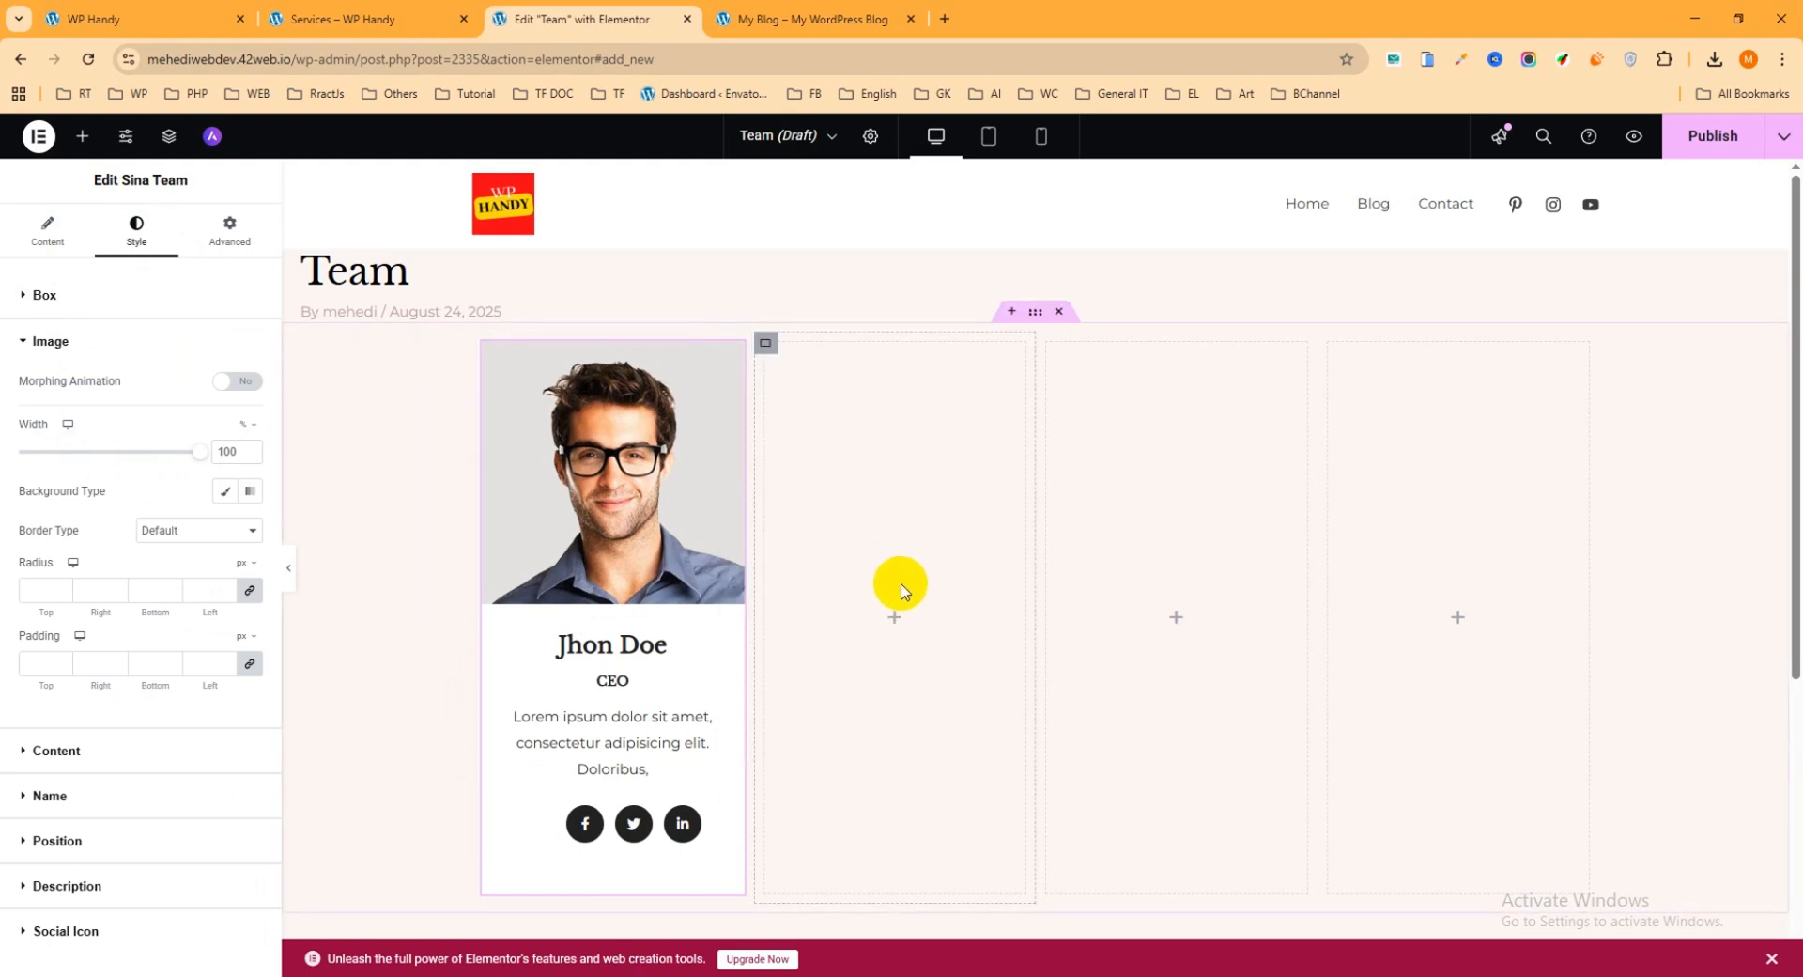
{"action": "right_click", "coordinate": [892, 622]}
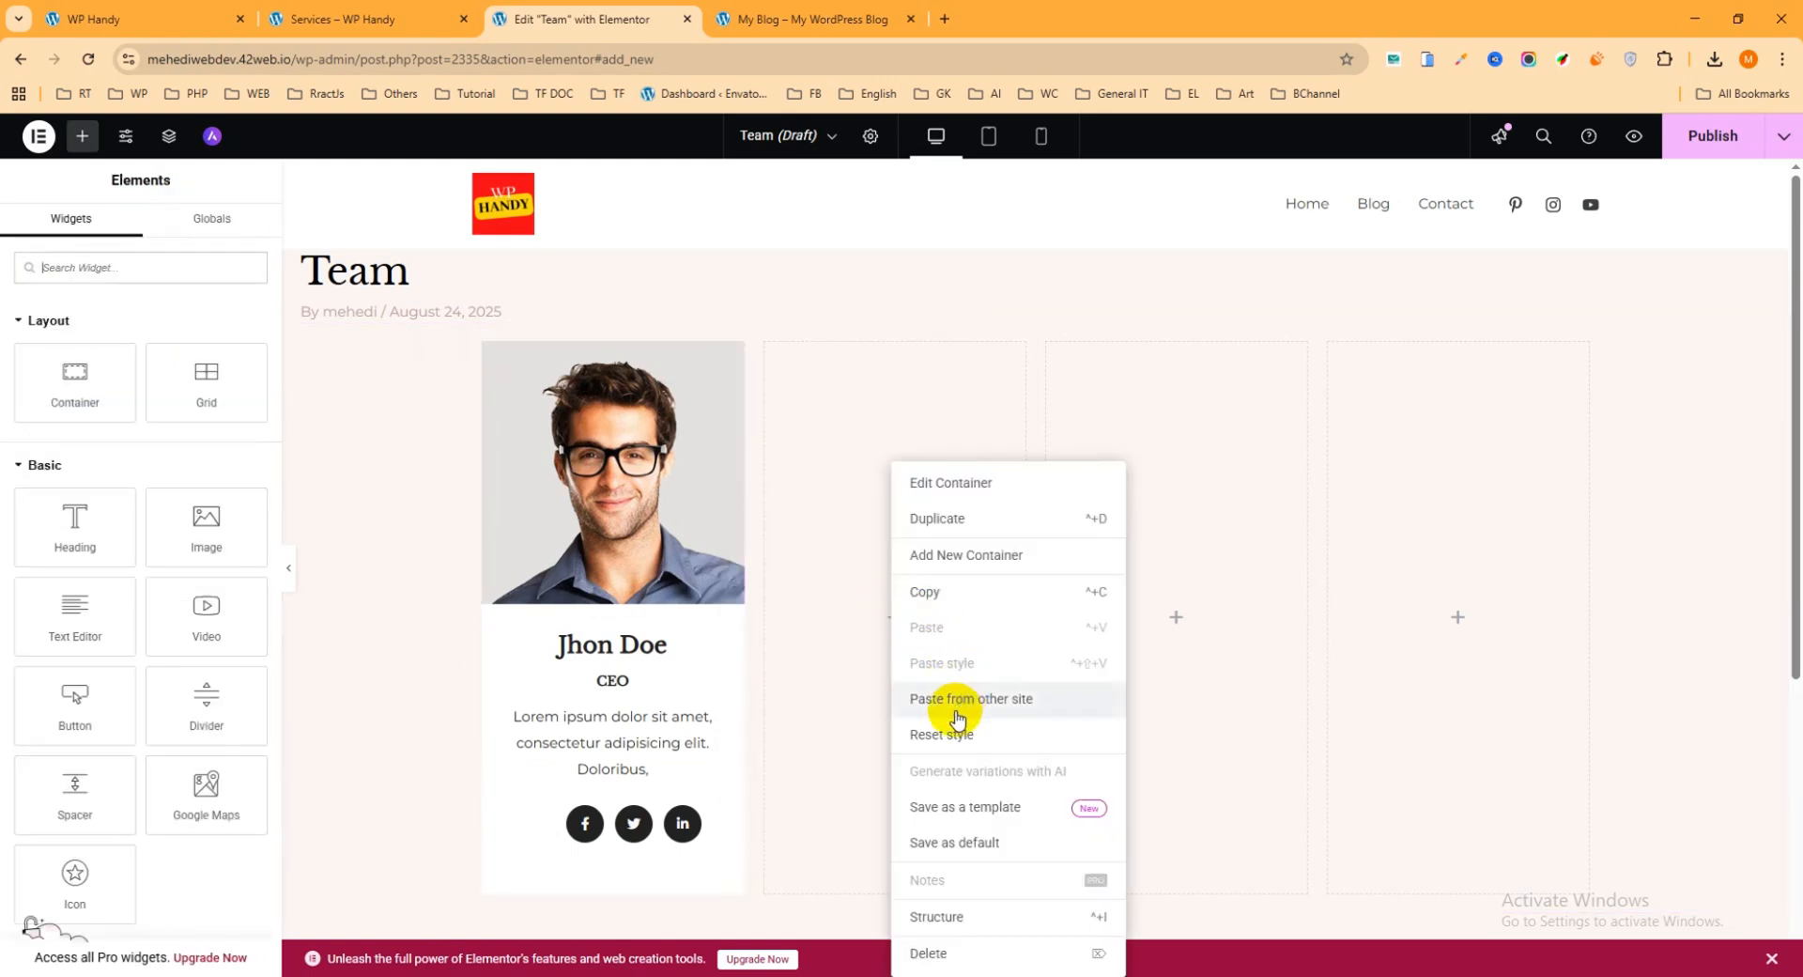
{"action": "right_click", "coordinate": [733, 359]}
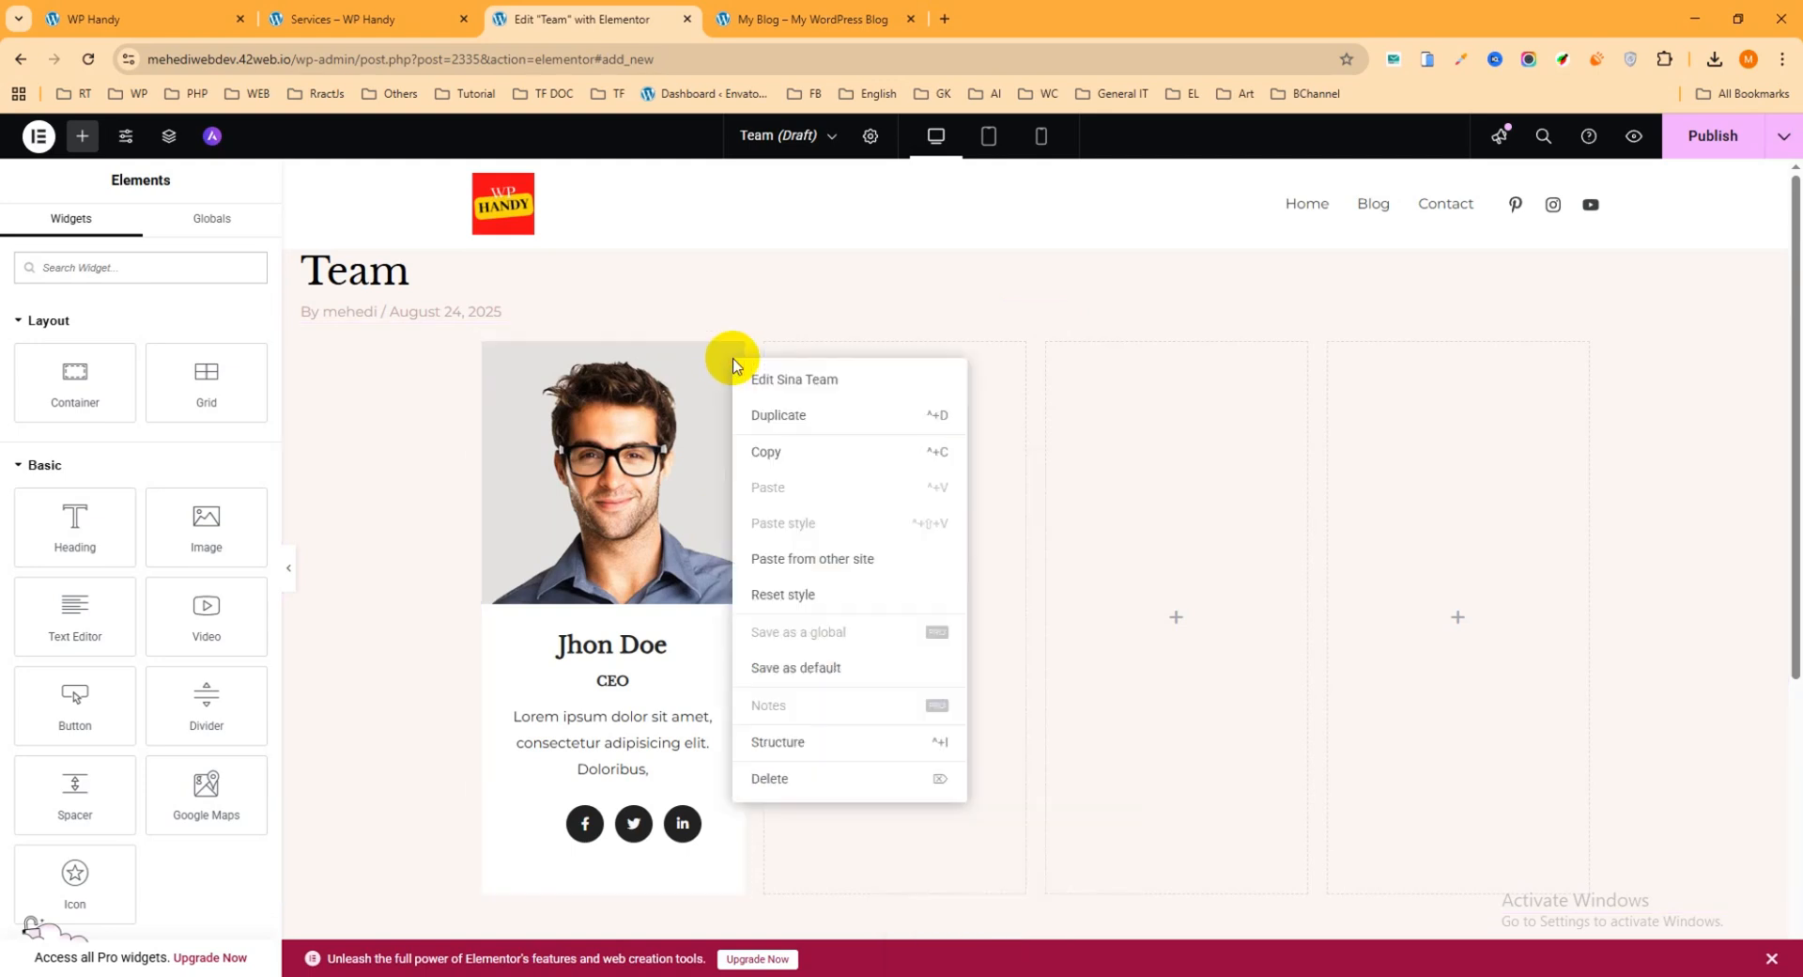
{"action": "left_click", "coordinate": [774, 455]}
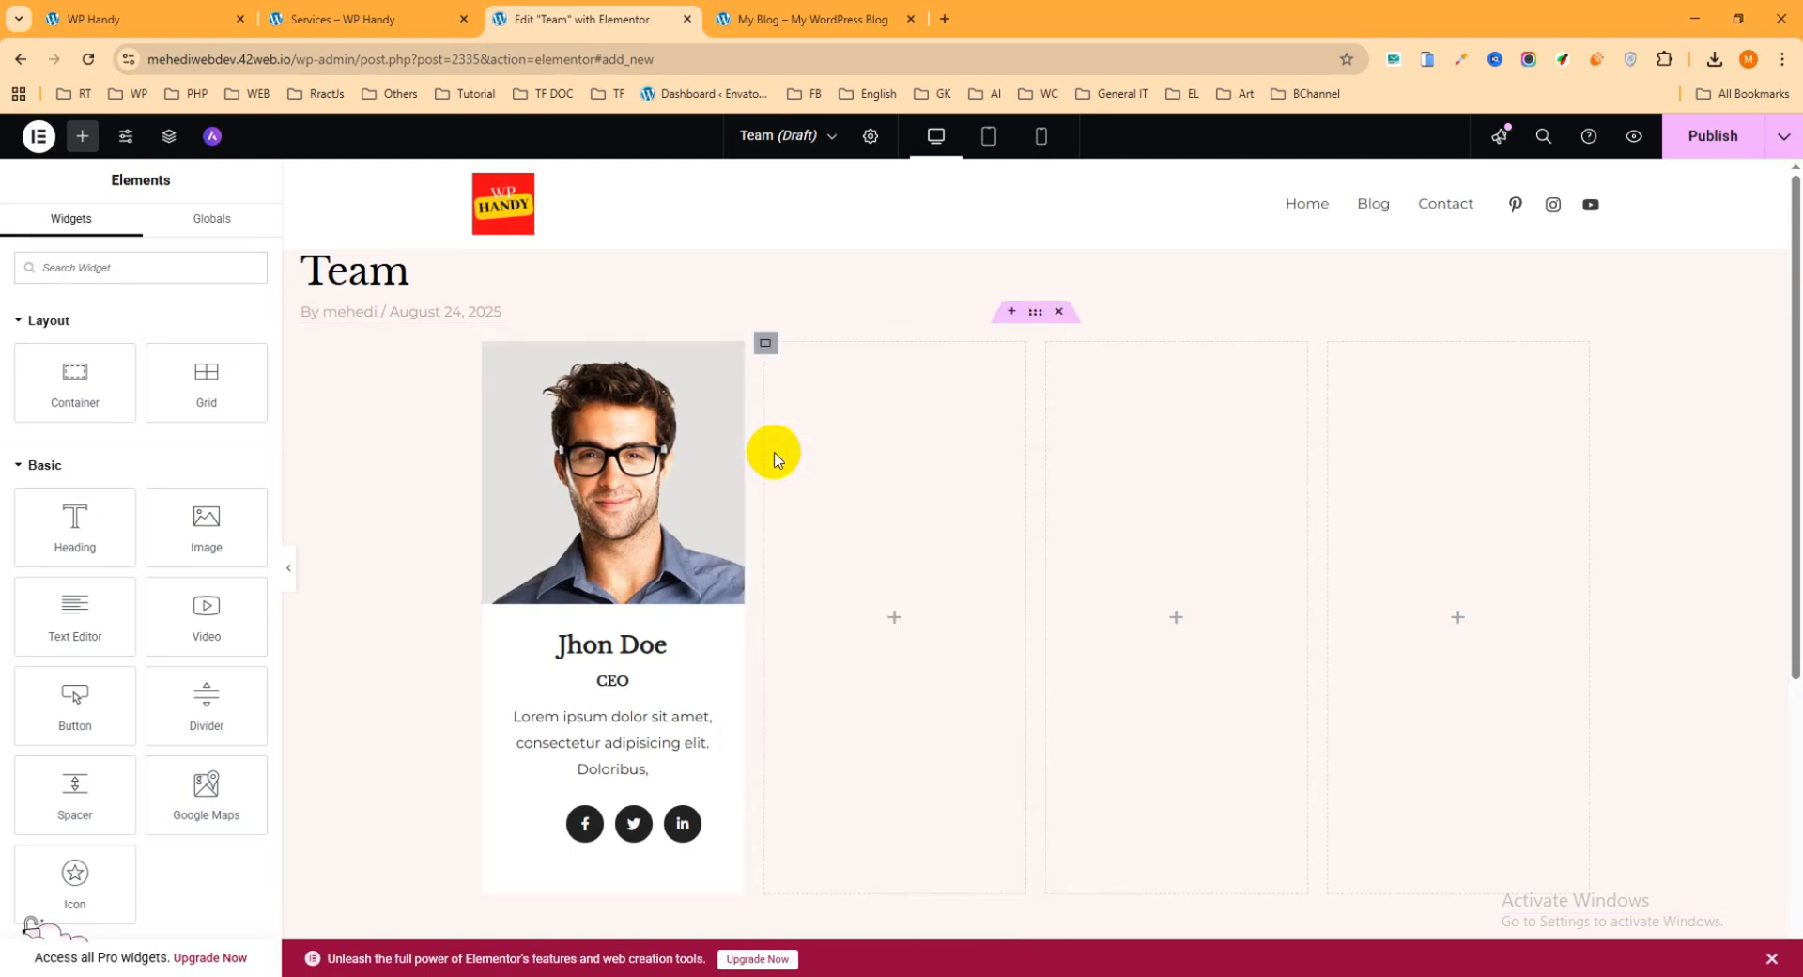
{"action": "right_click", "coordinate": [895, 616]}
{"action": "left_click", "coordinate": [847, 496]}
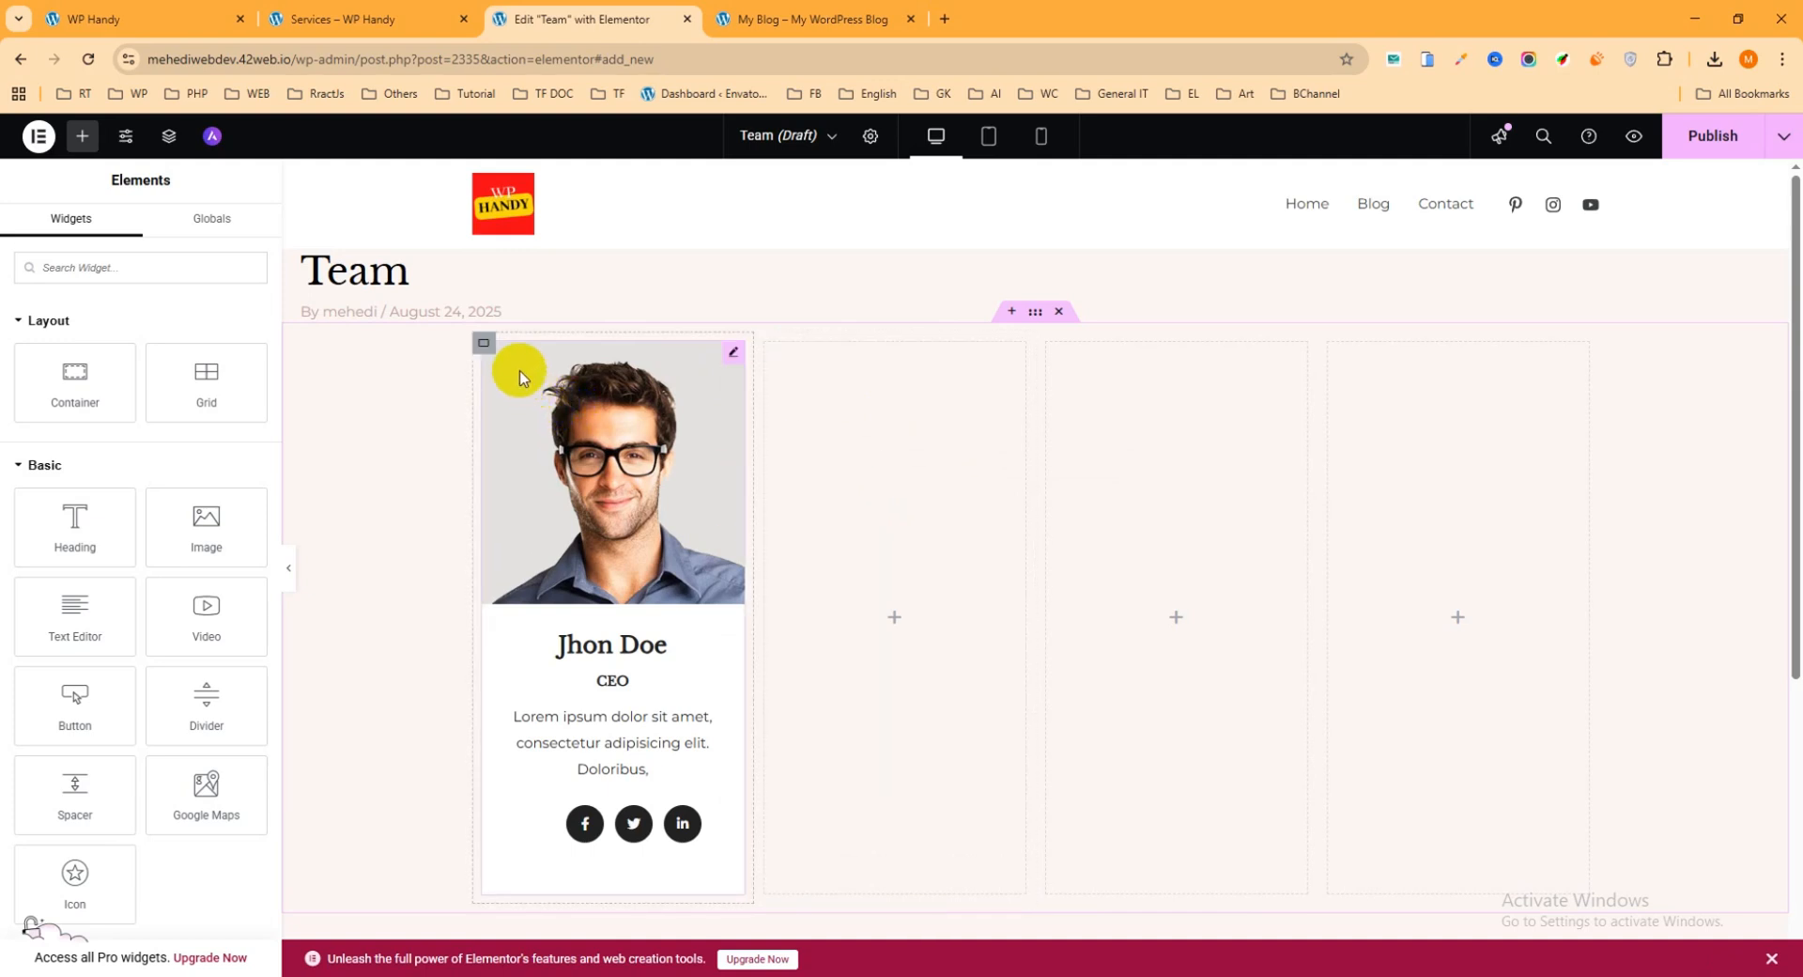
- Duplicate the column container holding the team member twice to get three team columns
{"action": "right_click", "coordinate": [484, 349]}
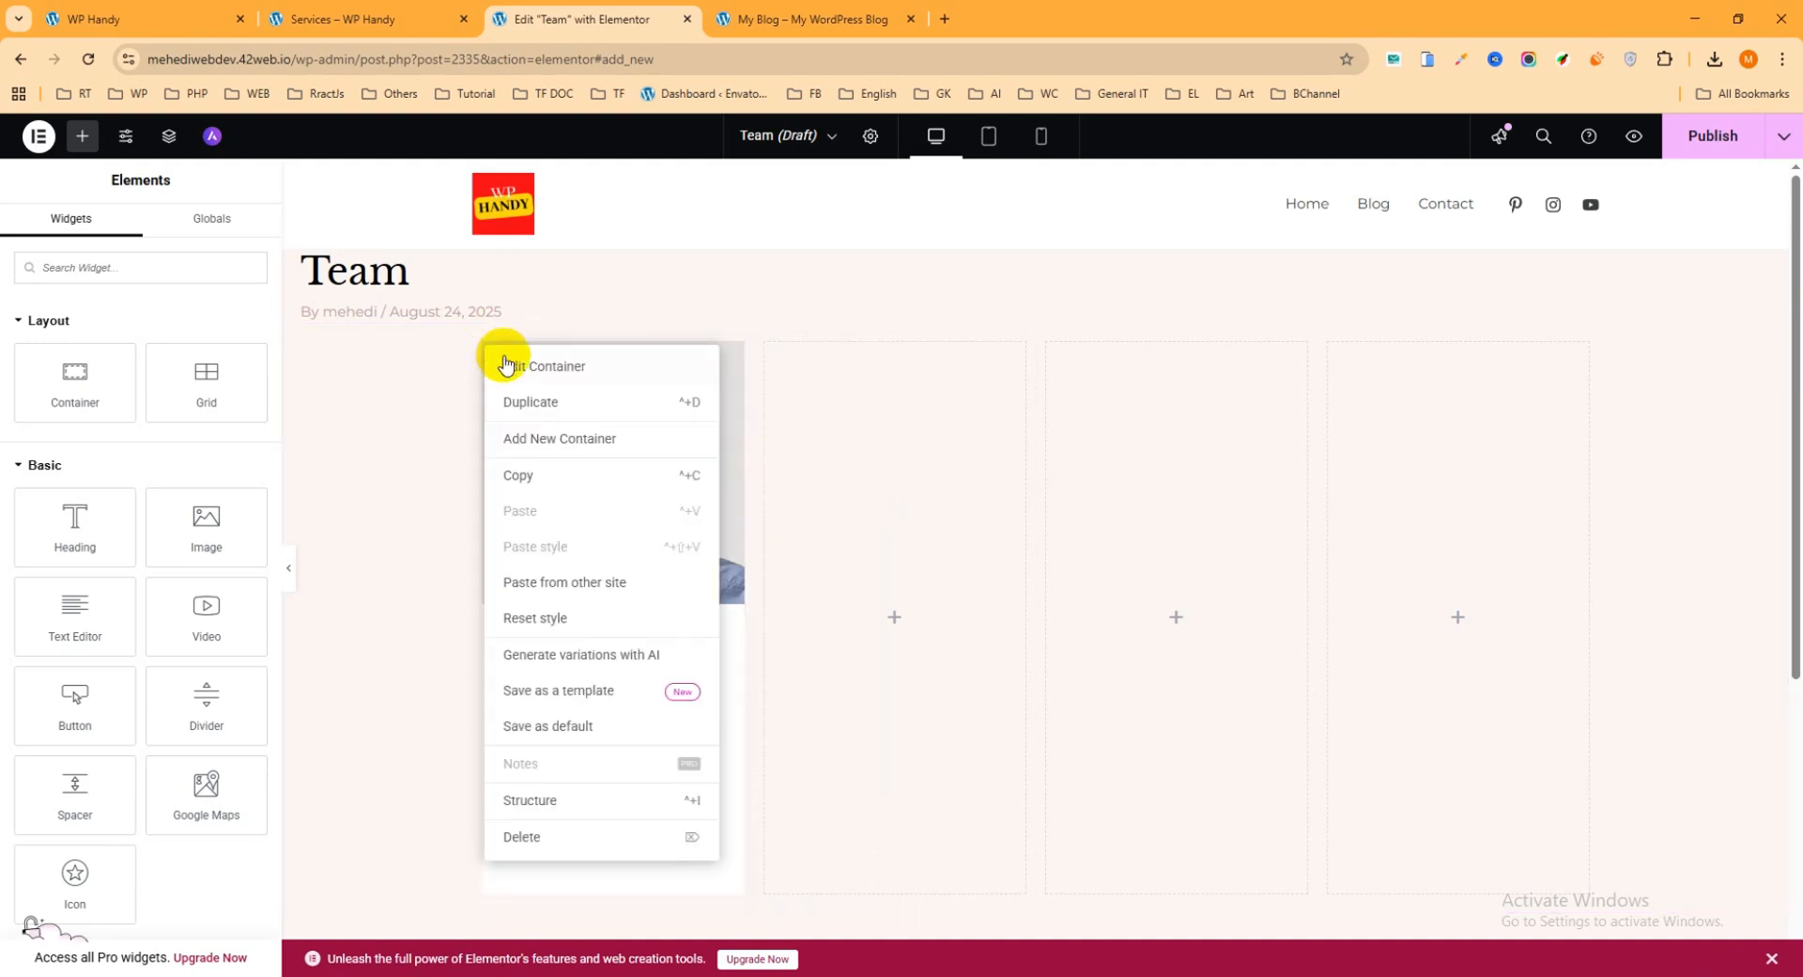
{"action": "left_click", "coordinate": [557, 404]}
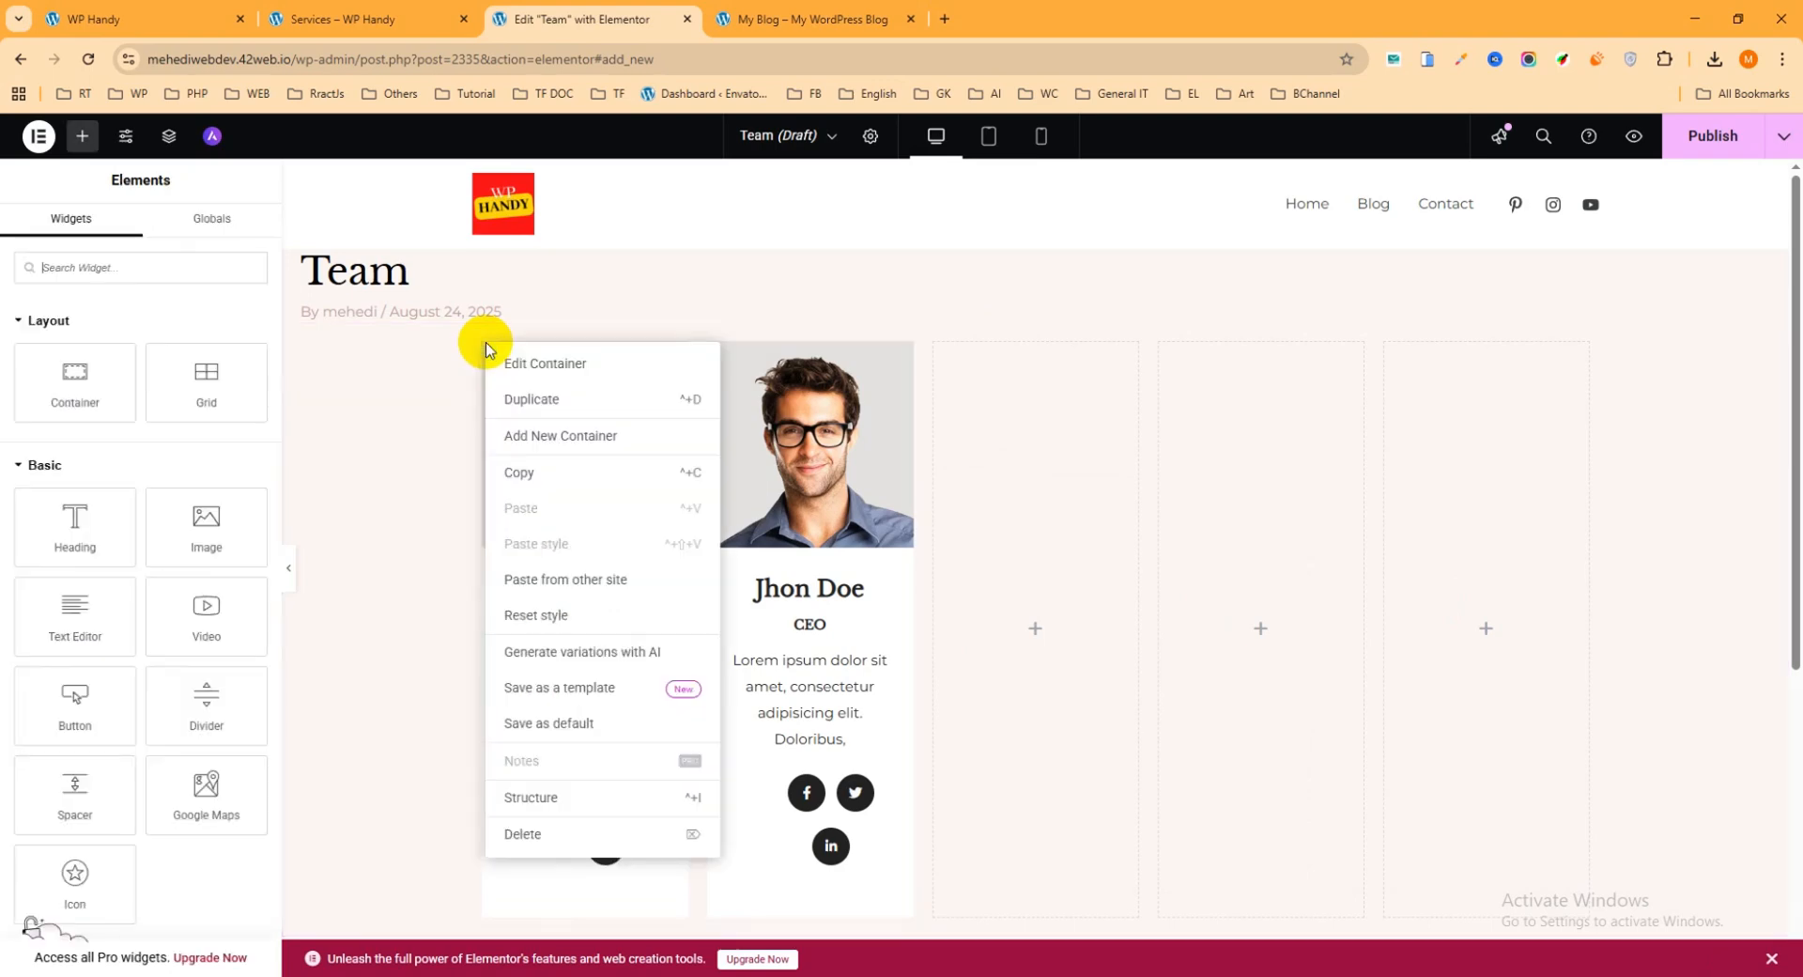
{"action": "right_click", "coordinate": [484, 343]}
{"action": "left_click", "coordinate": [532, 399]}
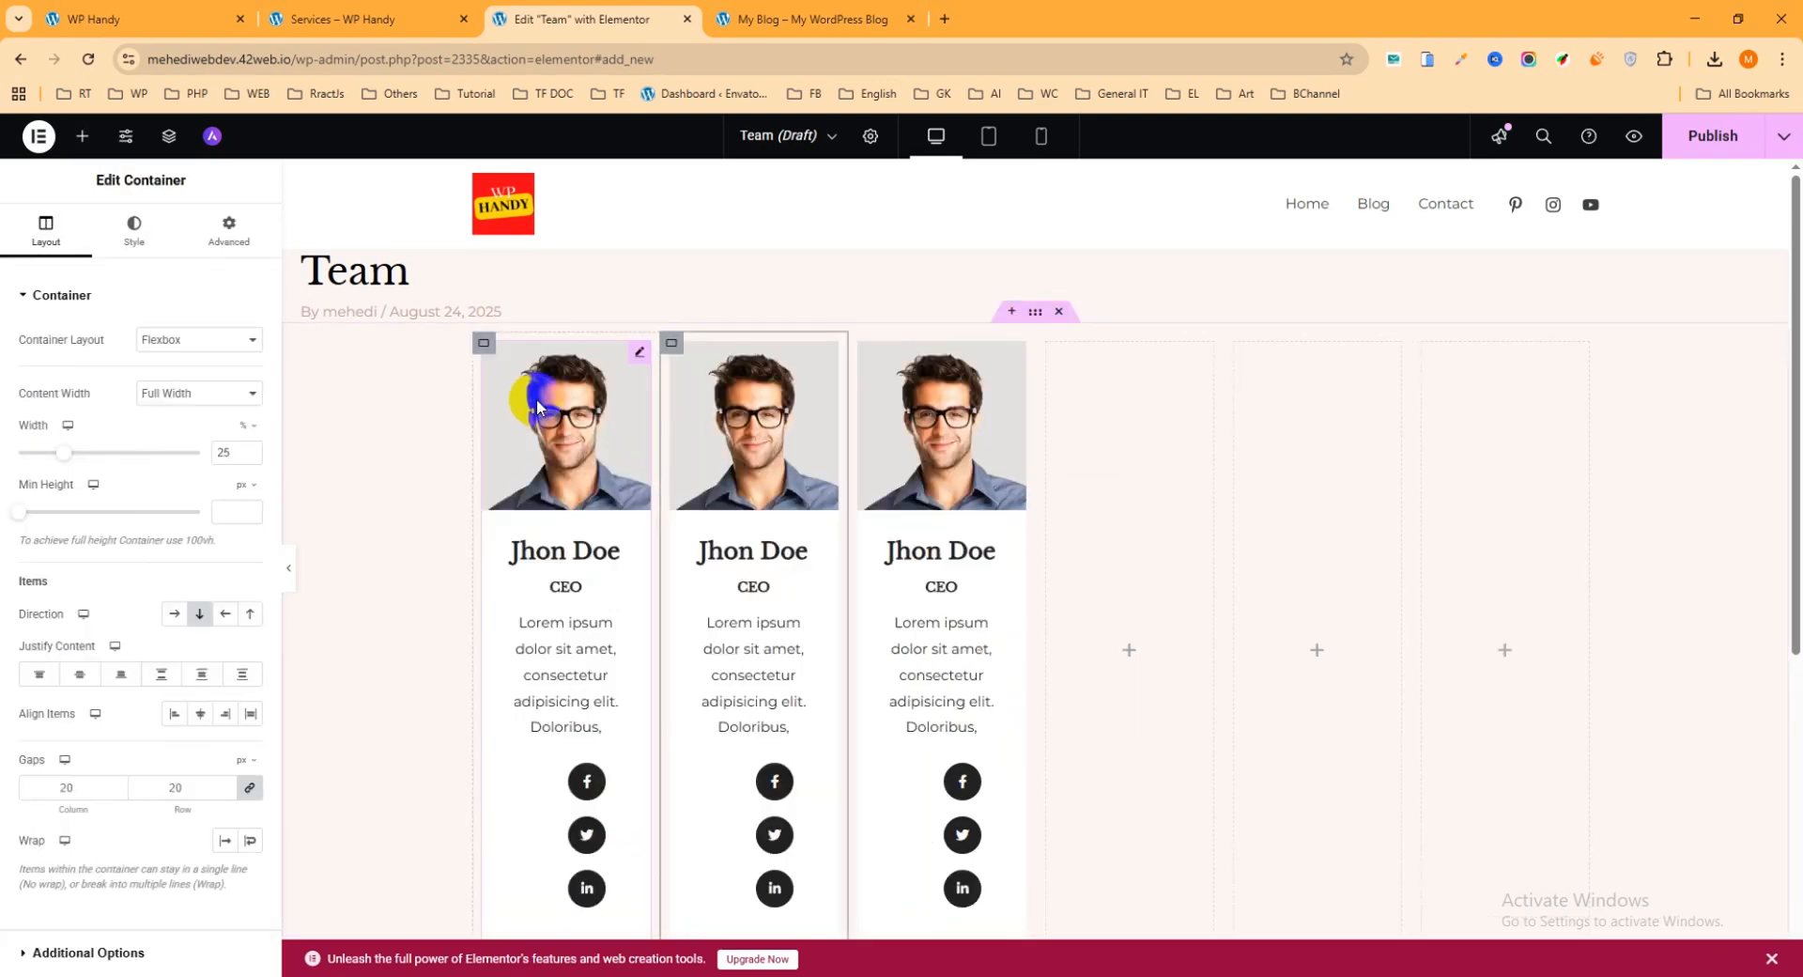
- Delete the three empty column containers beside the team member columns
{"action": "right_click", "coordinate": [1048, 345]}
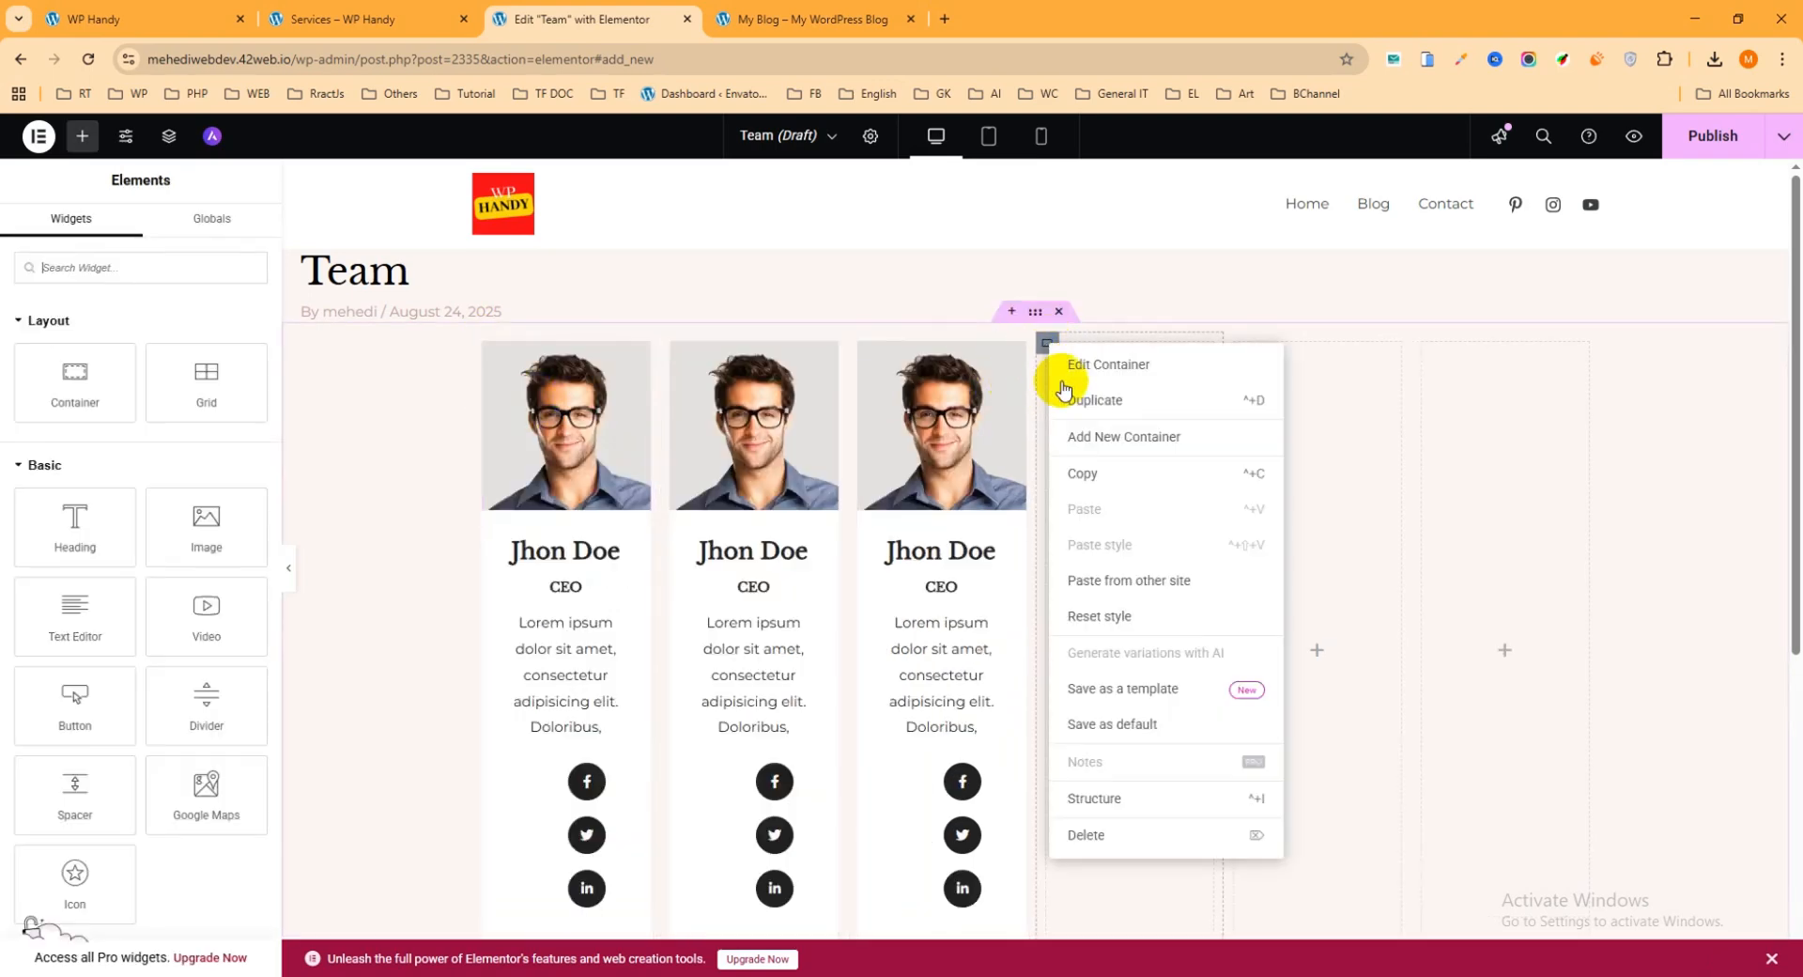
{"action": "left_click", "coordinate": [1102, 833]}
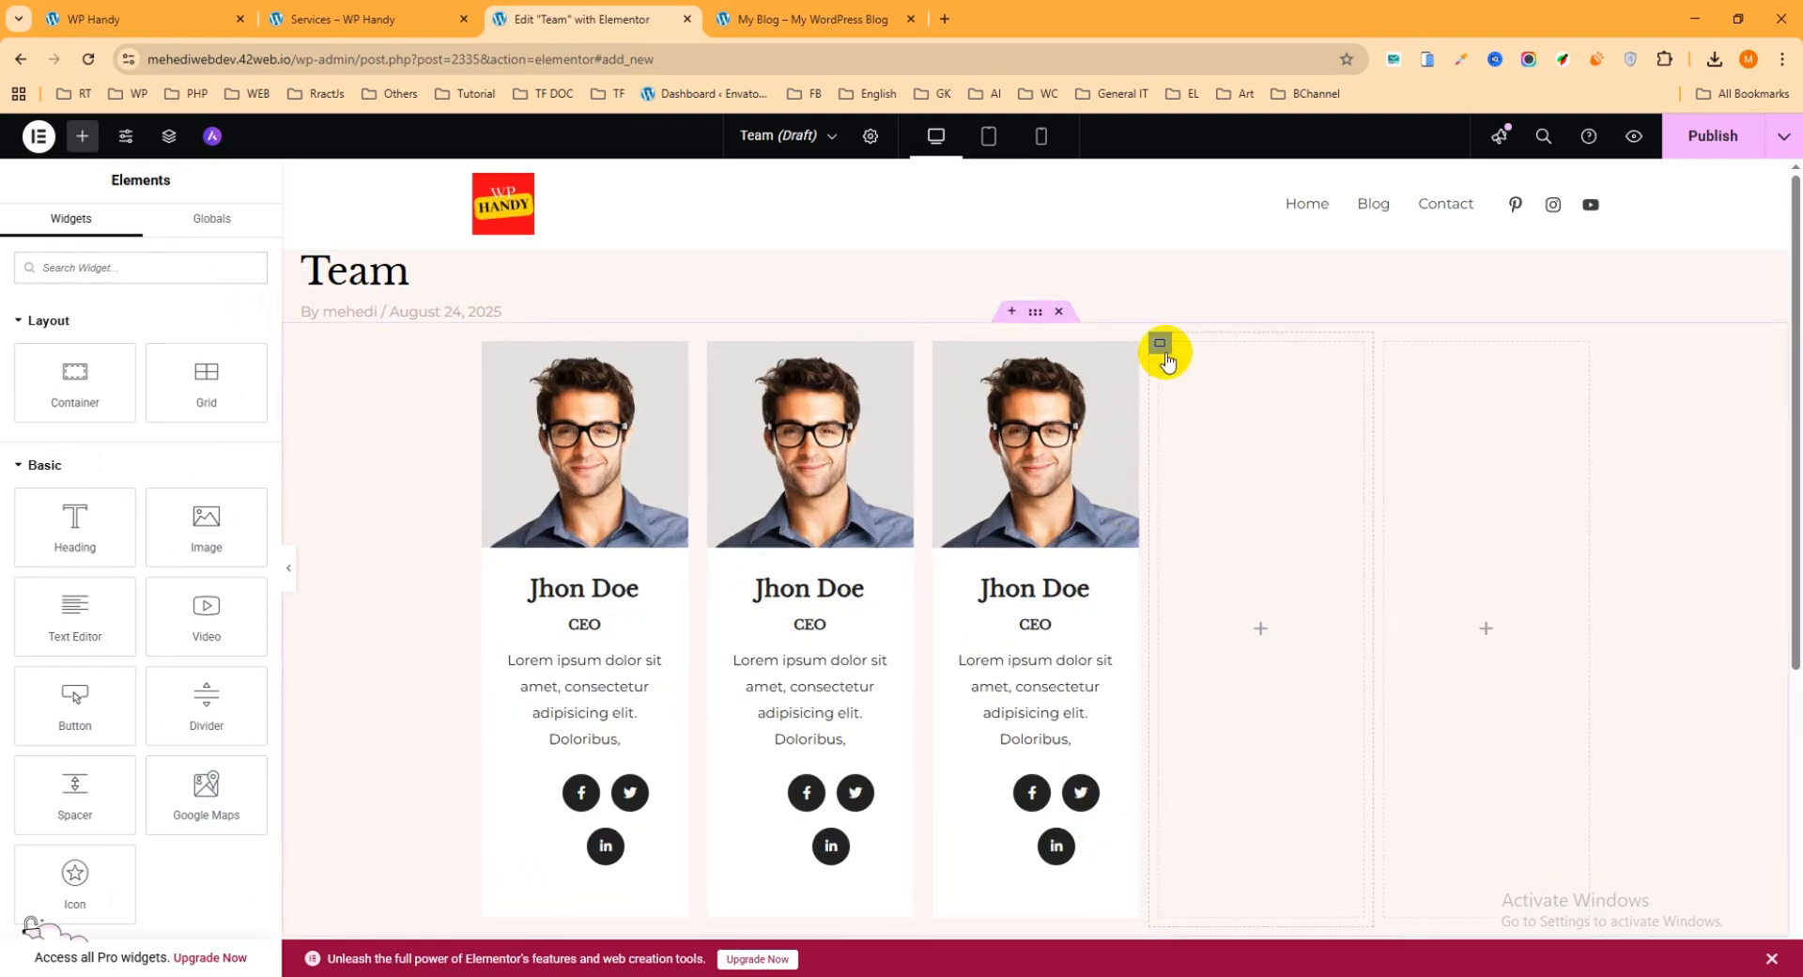
{"action": "right_click", "coordinate": [1163, 349]}
{"action": "left_click", "coordinate": [1205, 837]}
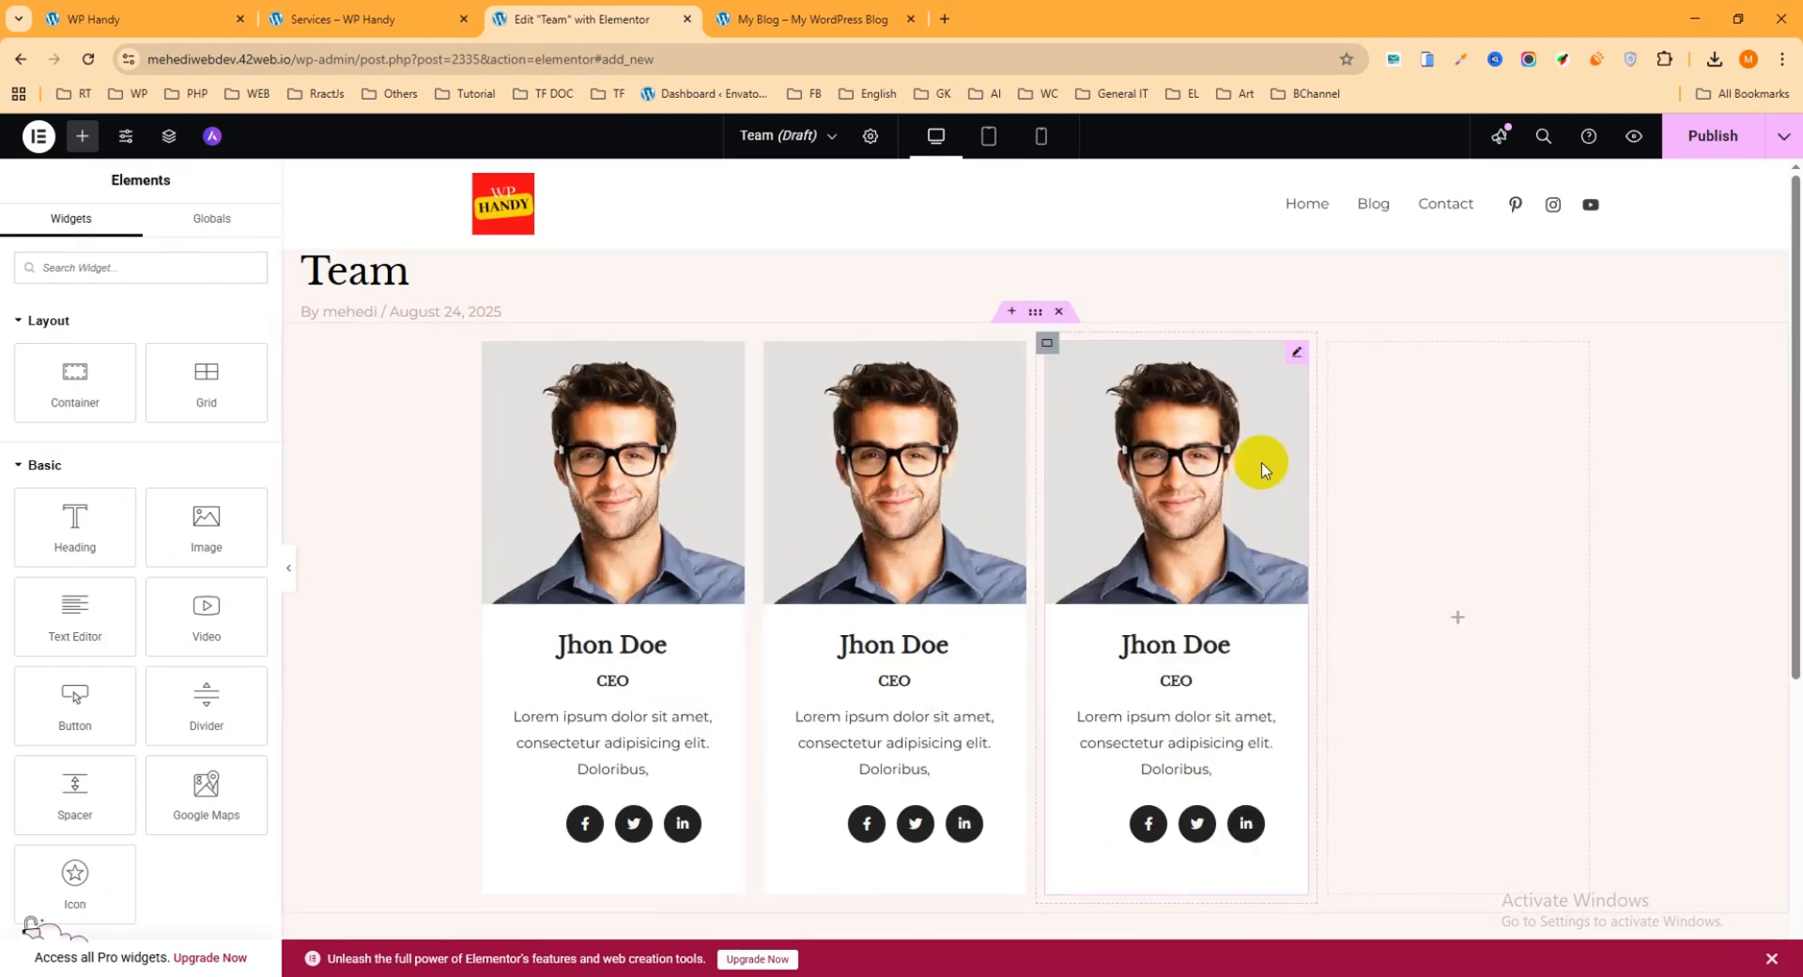
{"action": "right_click", "coordinate": [1334, 350]}
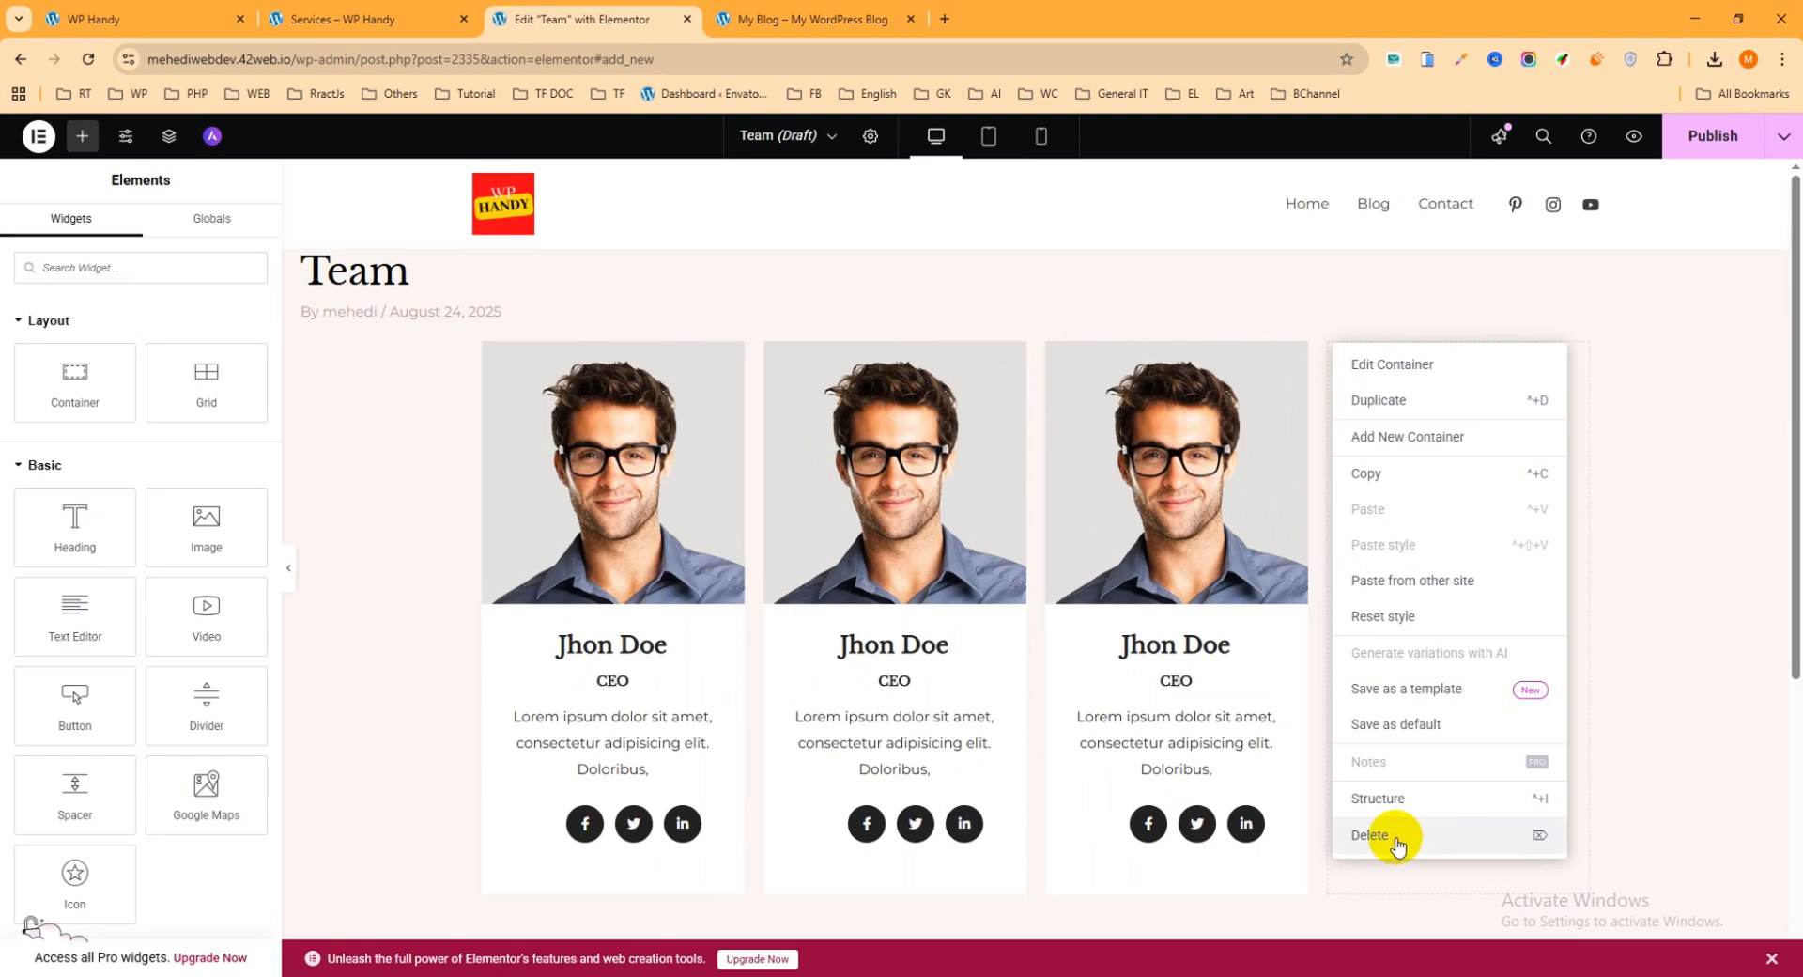
{"action": "left_click", "coordinate": [1397, 837]}
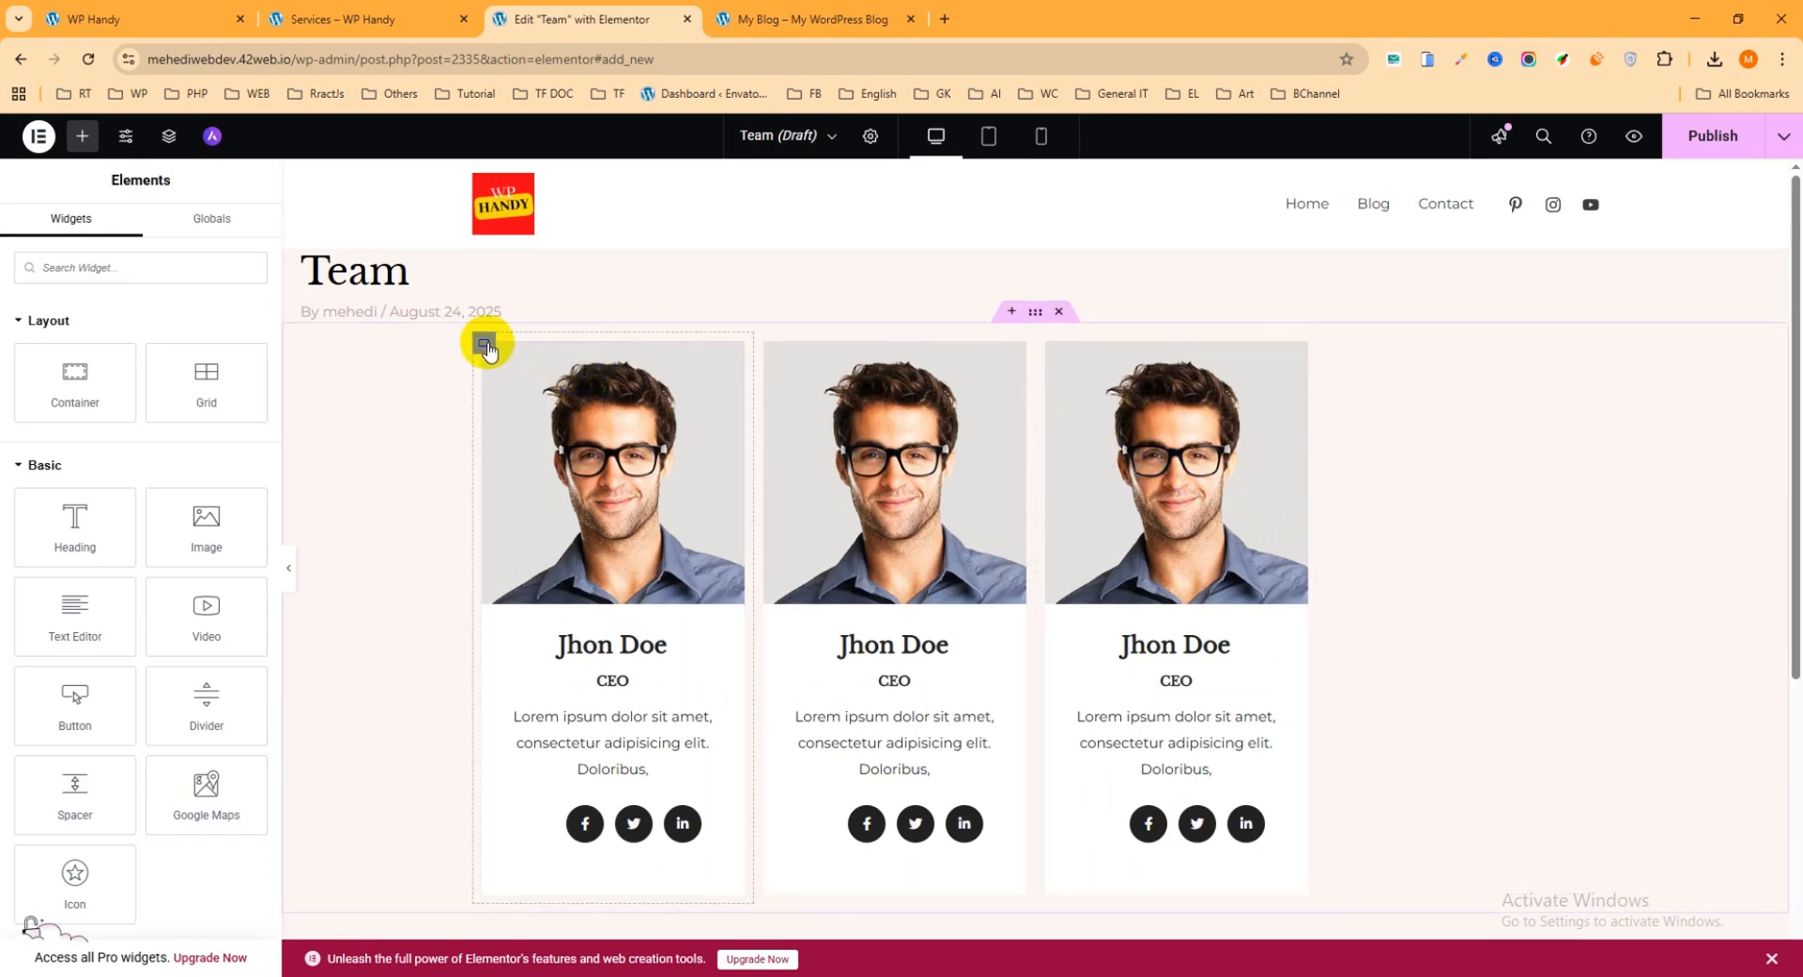
- Set the width of each of the three team column containers to 33%
{"action": "left_click", "coordinate": [484, 346]}
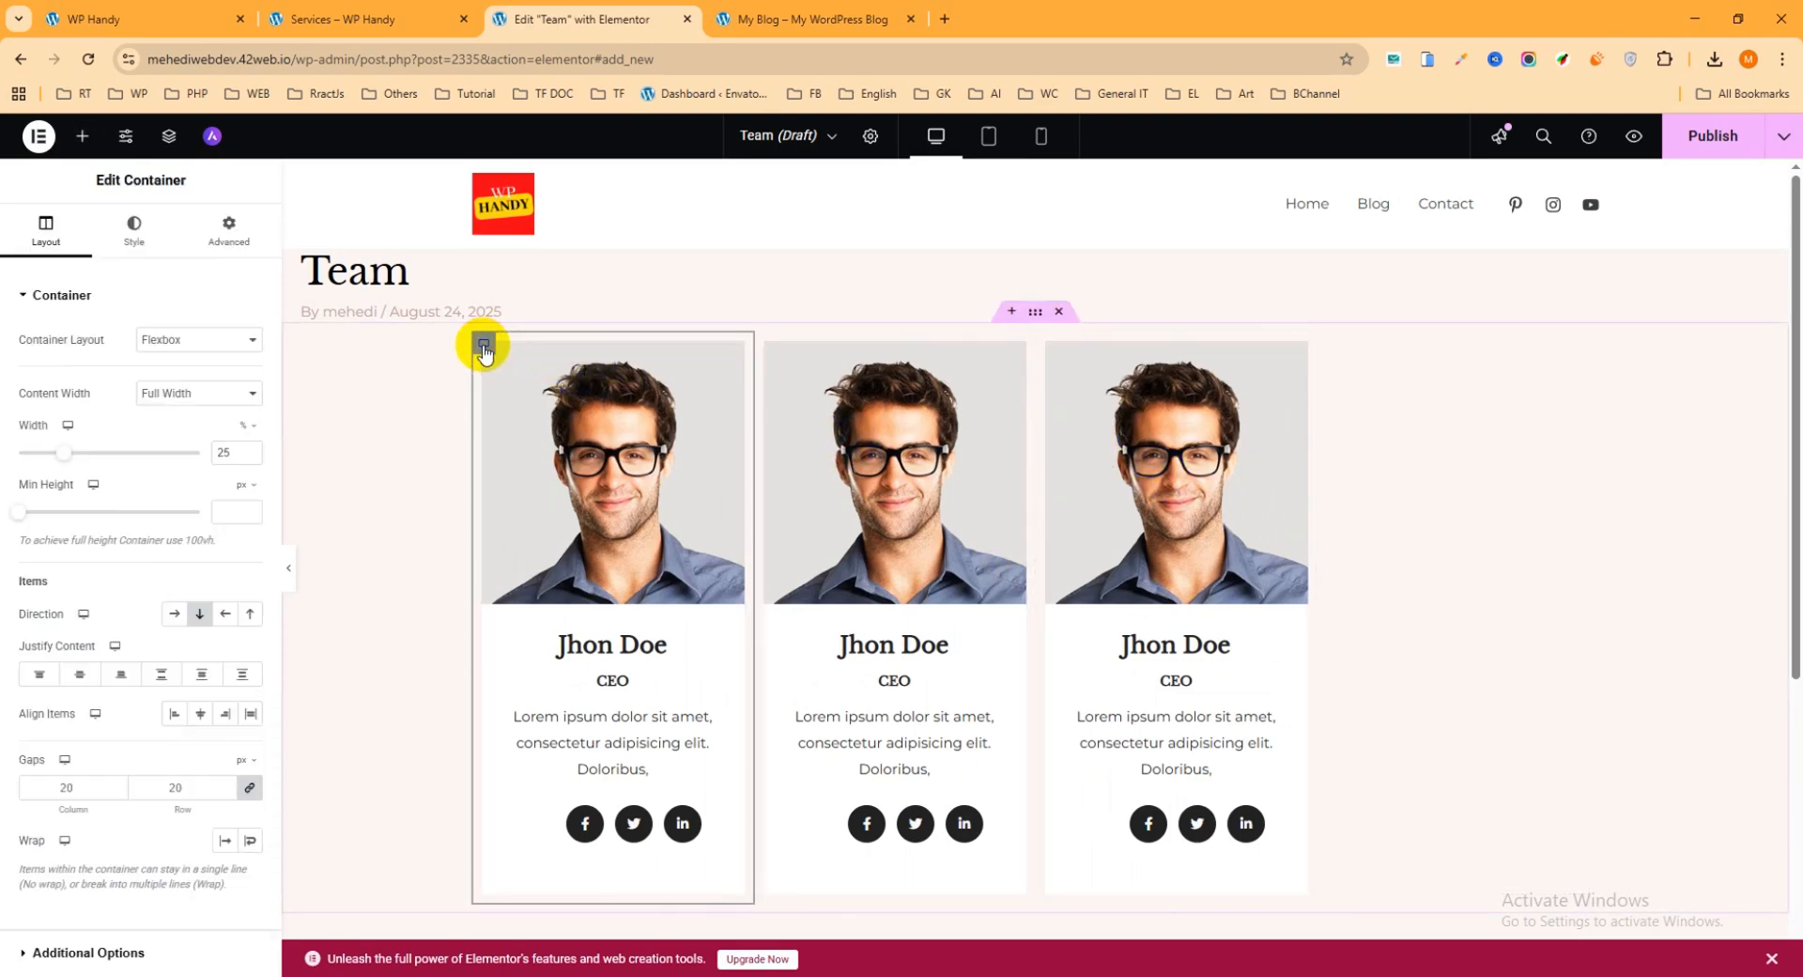
{"action": "left_click", "coordinate": [94, 454]}
{"action": "left_click_drag", "start_coordinate": [95, 458], "coordinate": [87, 455]}
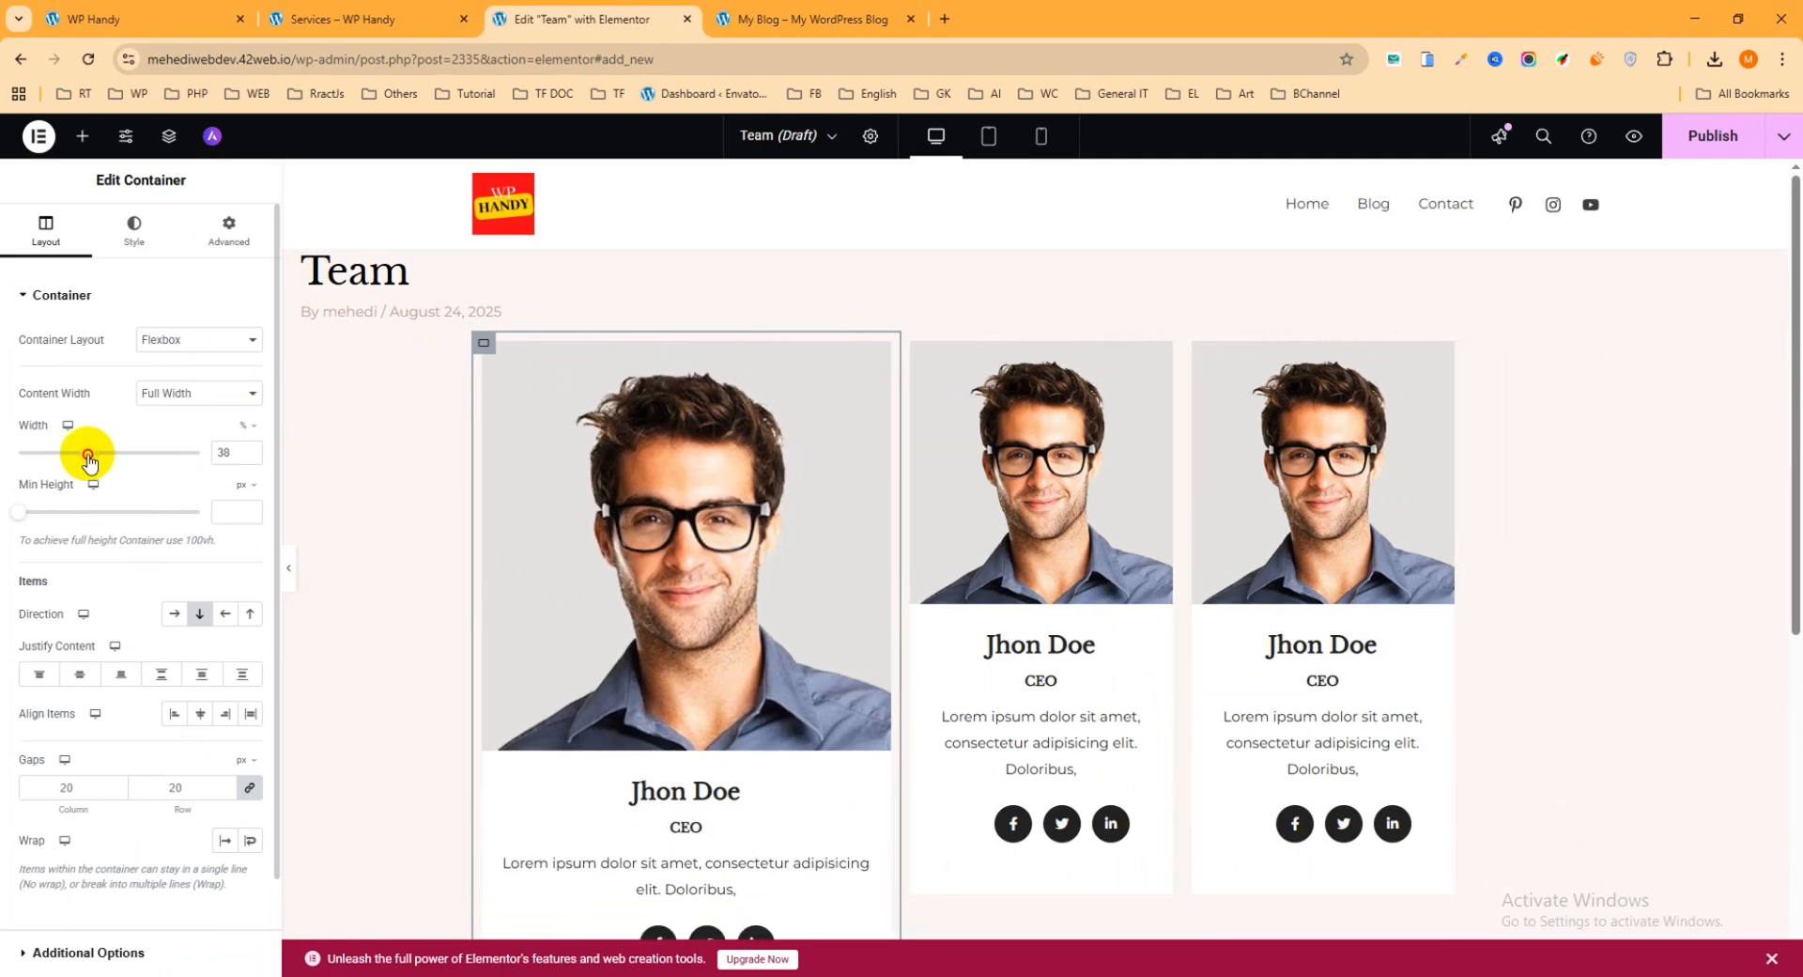
{"action": "left_click_drag", "start_coordinate": [231, 454], "coordinate": [205, 452]}
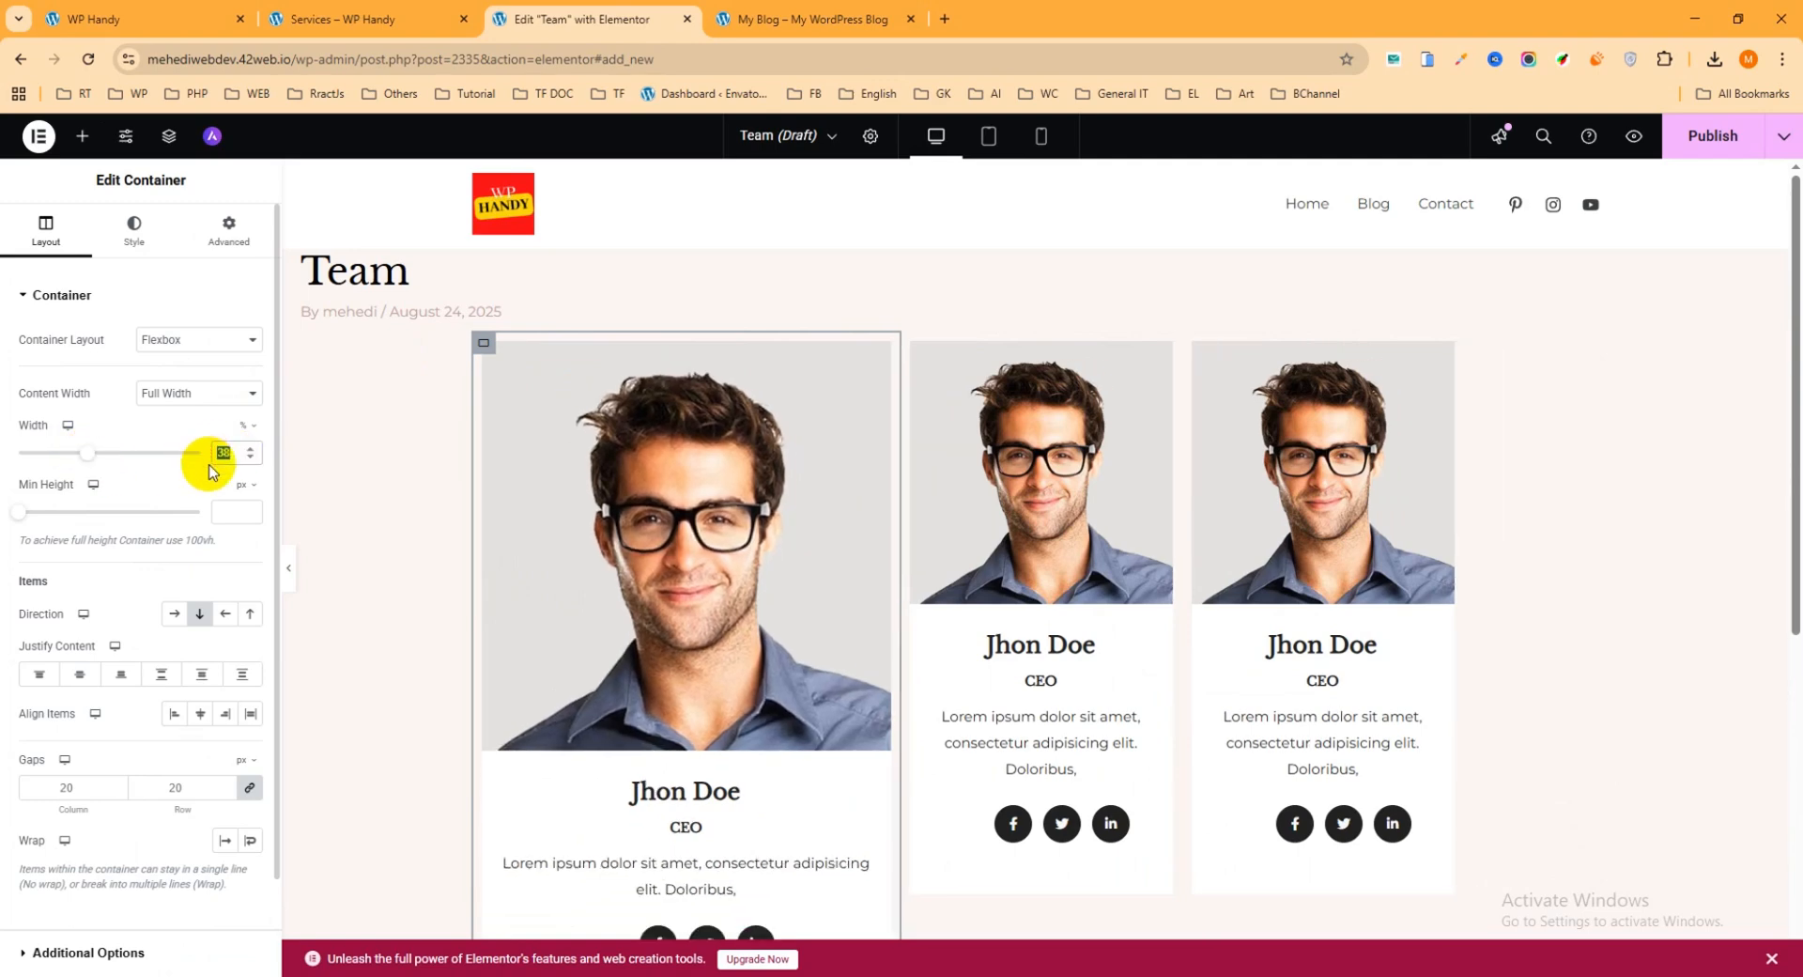
{"action": "type", "text": "33"}
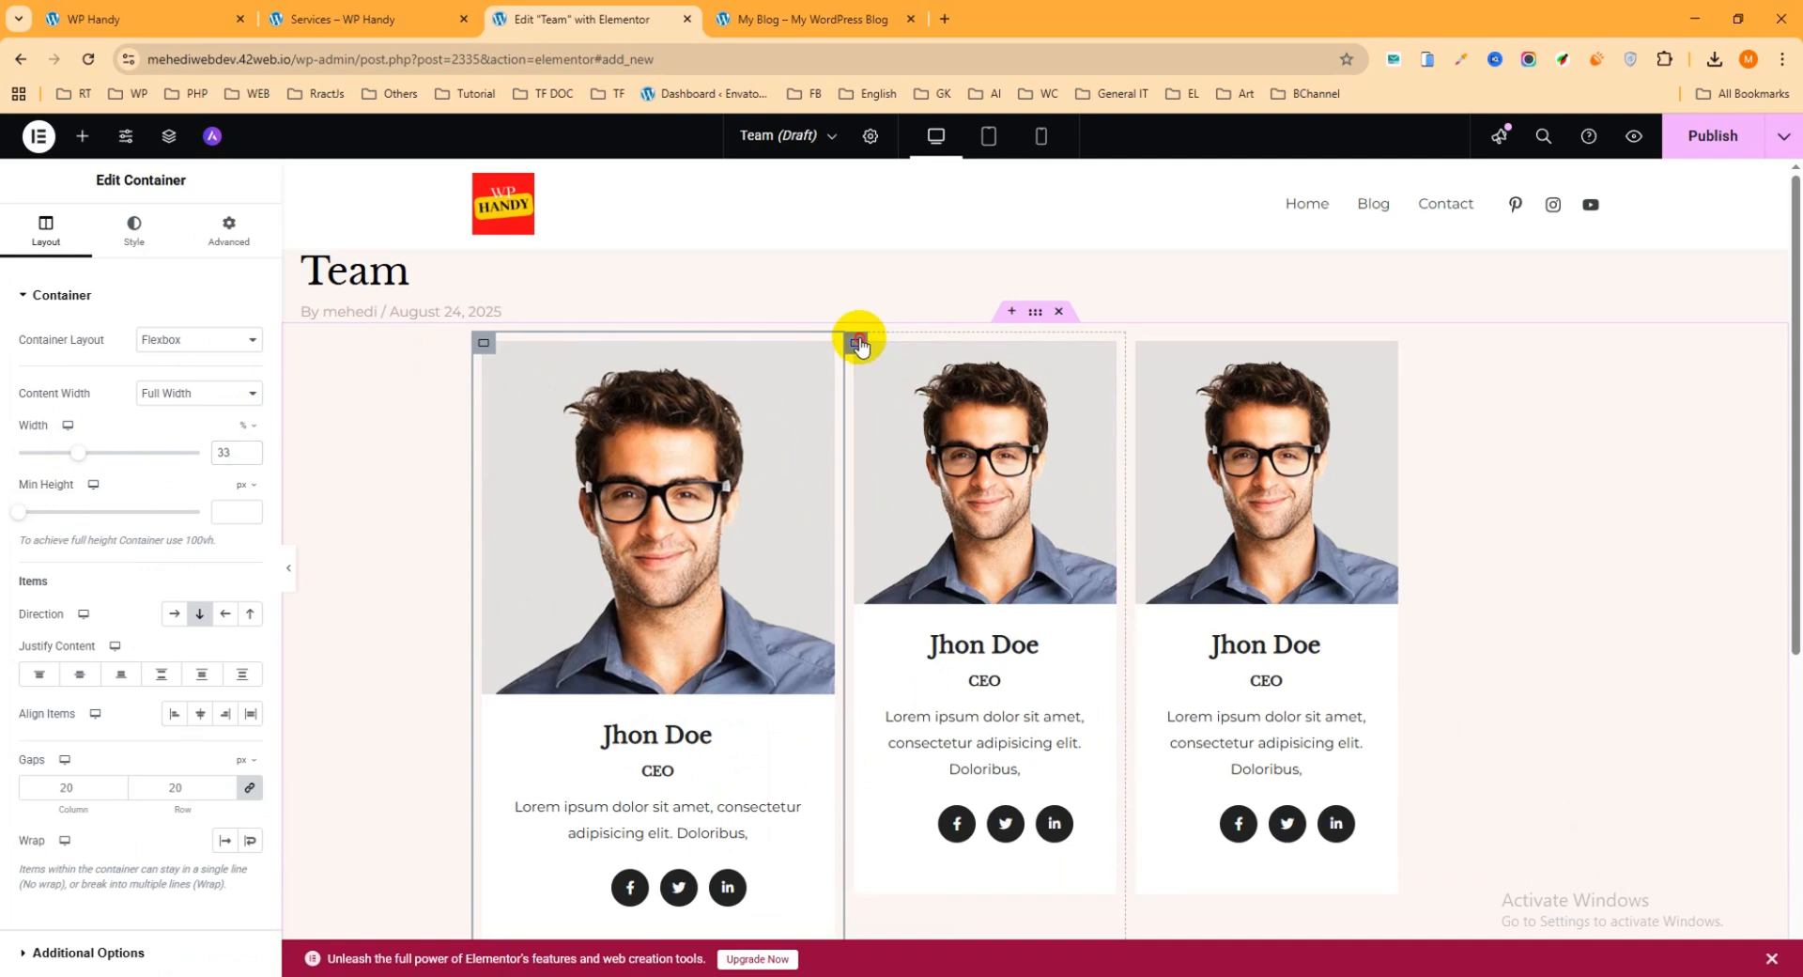
{"action": "left_click", "coordinate": [859, 345]}
{"action": "left_click_drag", "start_coordinate": [238, 454], "coordinate": [206, 454]}
{"action": "type", "text": "33"}
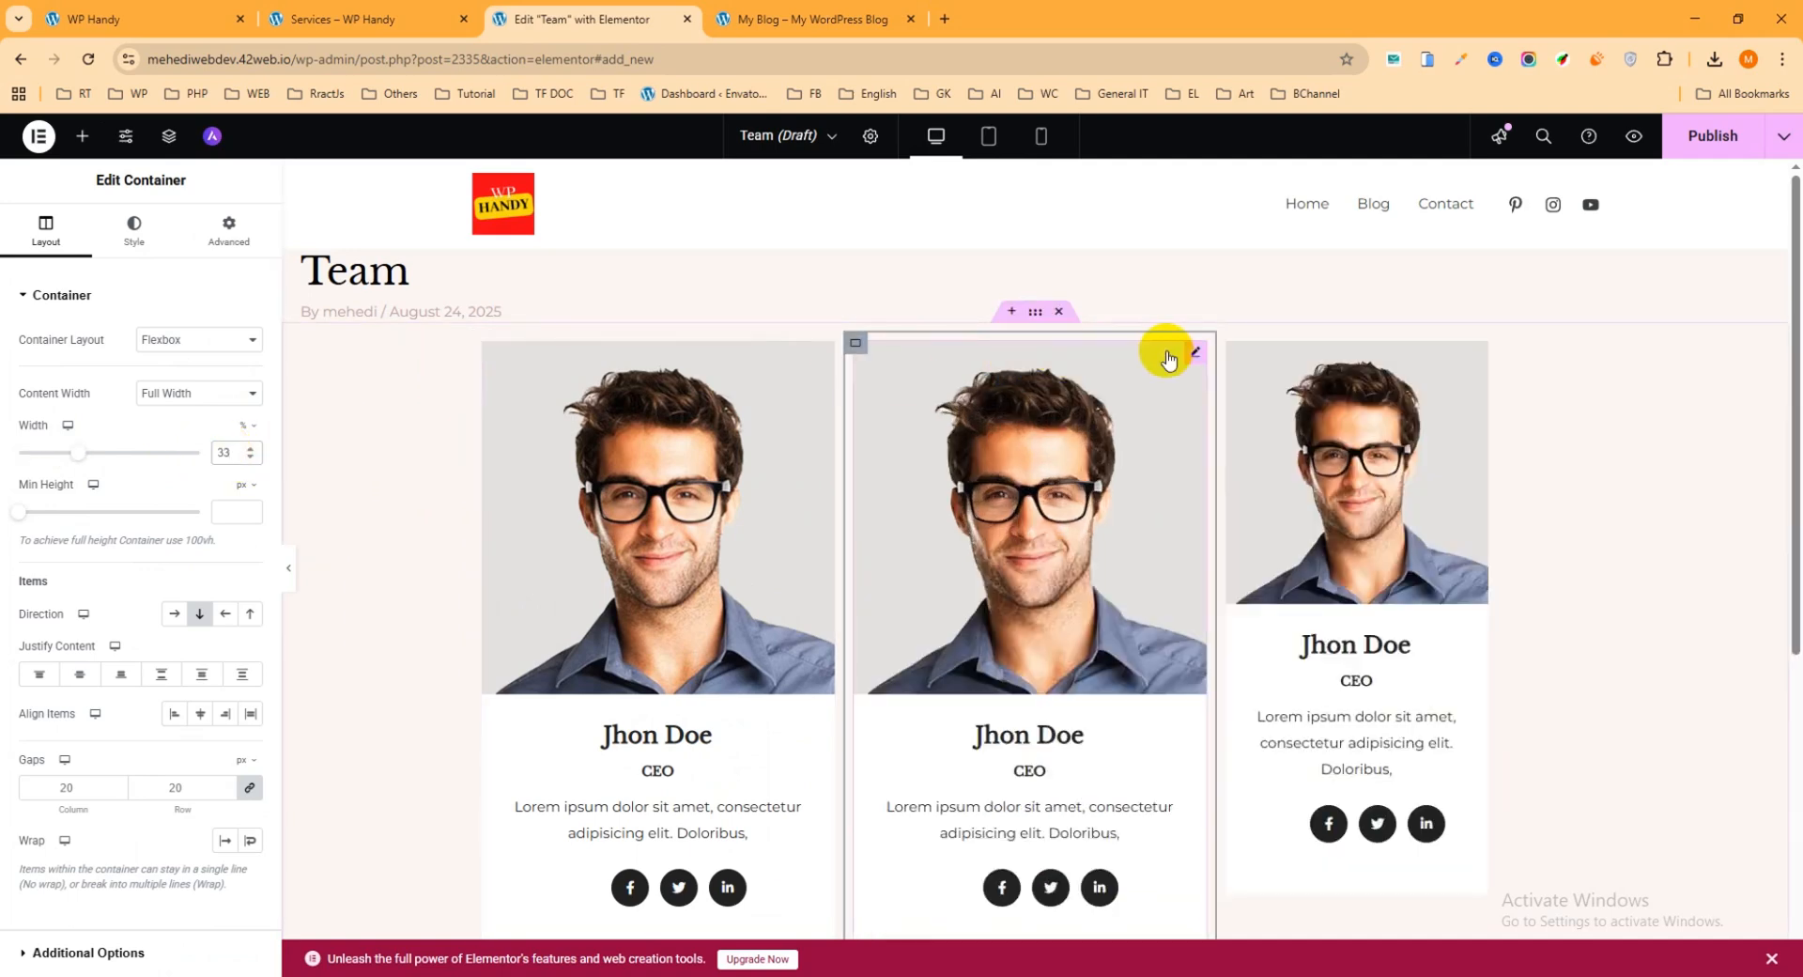
{"action": "left_click", "coordinate": [1228, 345]}
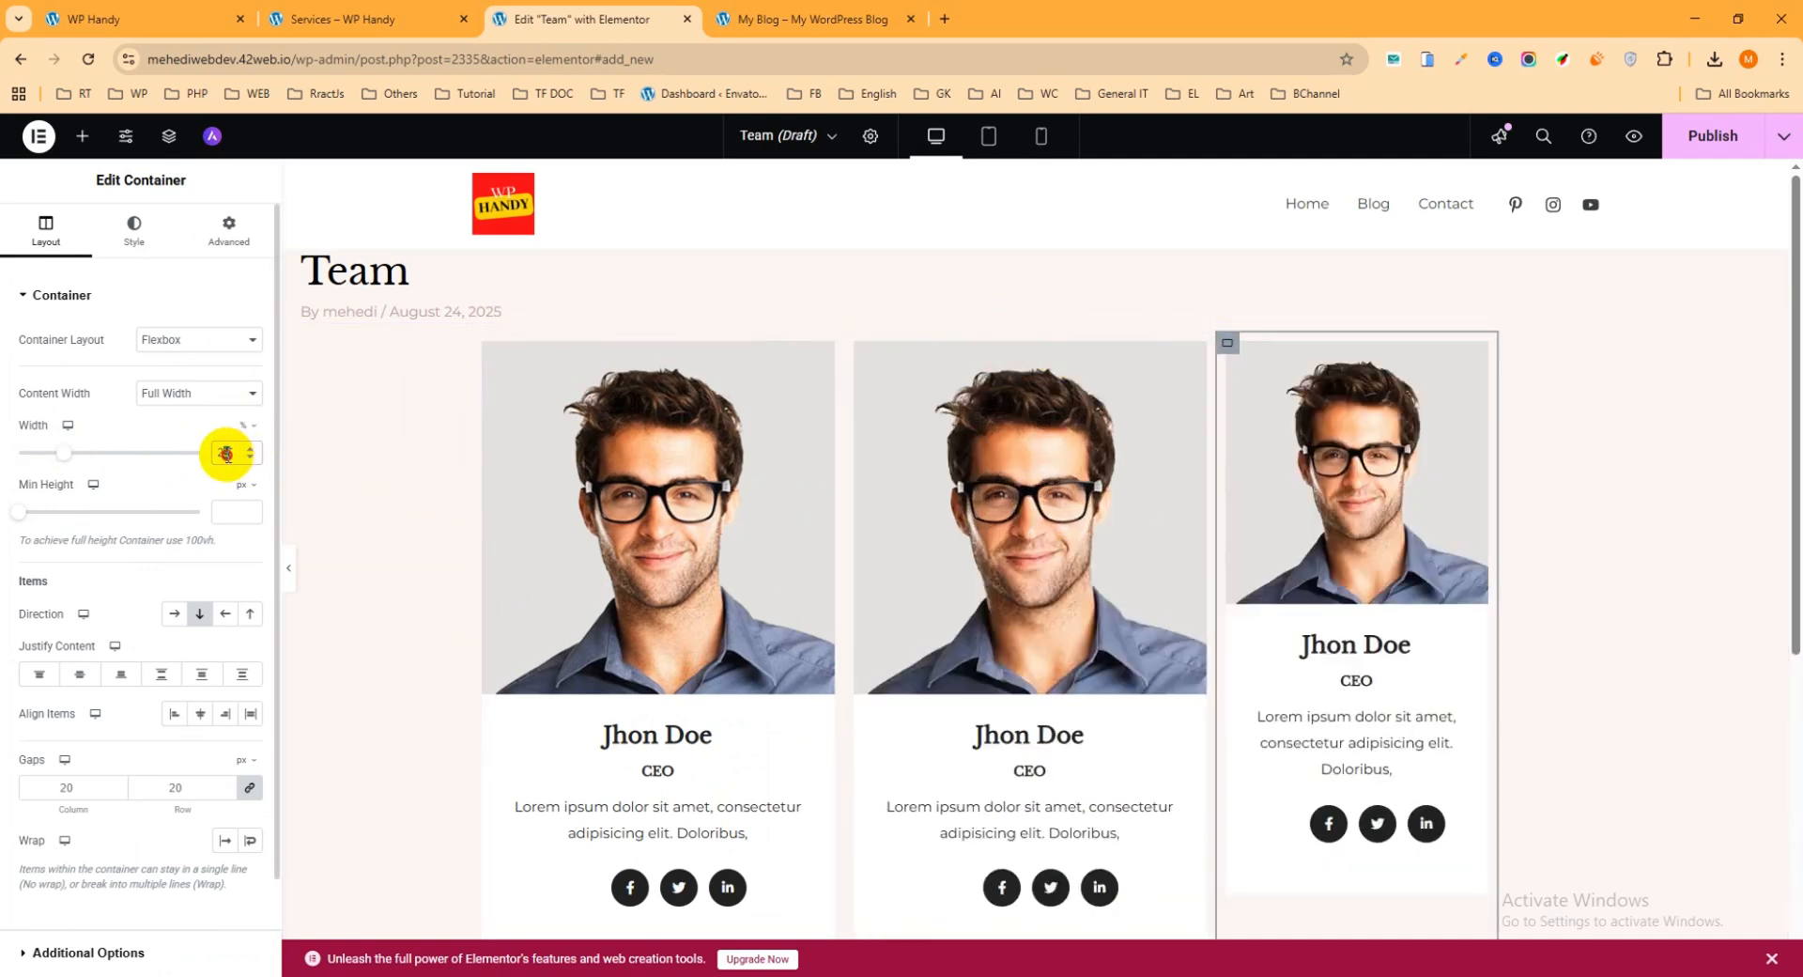
{"action": "type", "text": "33"}
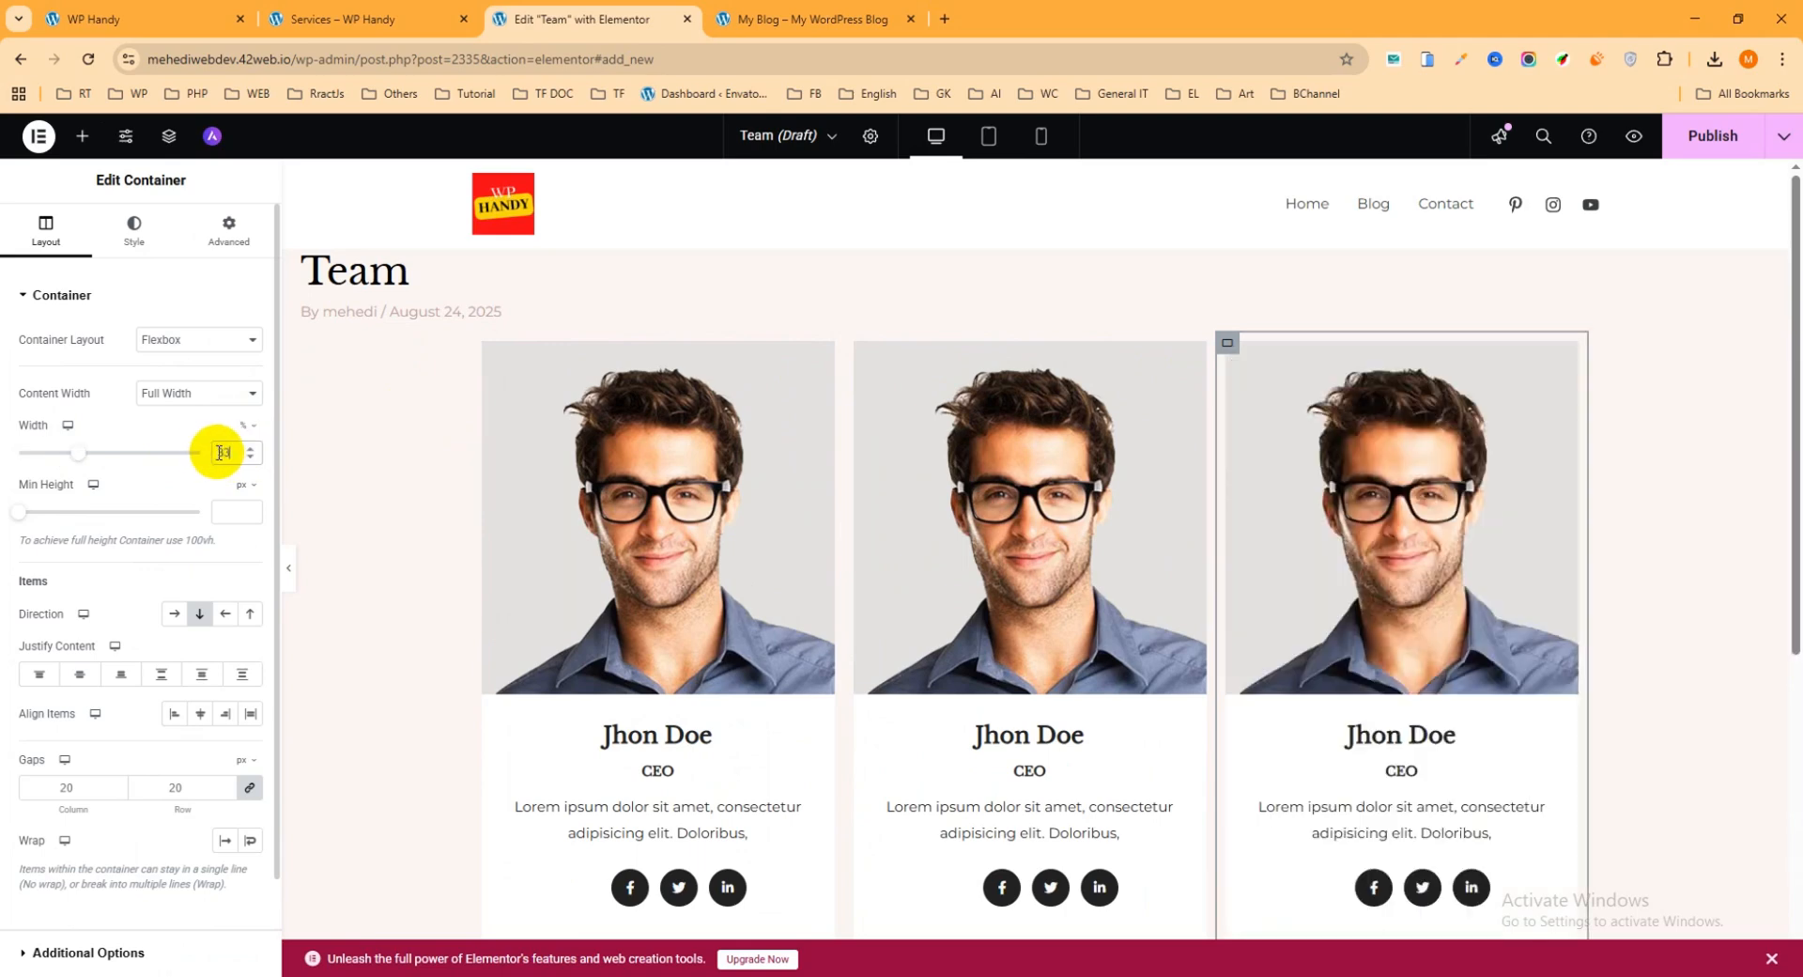
- Check the three-column team section and publish the Team template
{"action": "scroll", "coordinate": [1148, 531], "scroll_direction": "down", "scroll_amount": 2}
{"action": "scroll", "coordinate": [1150, 543], "scroll_direction": "up", "scroll_amount": 1}
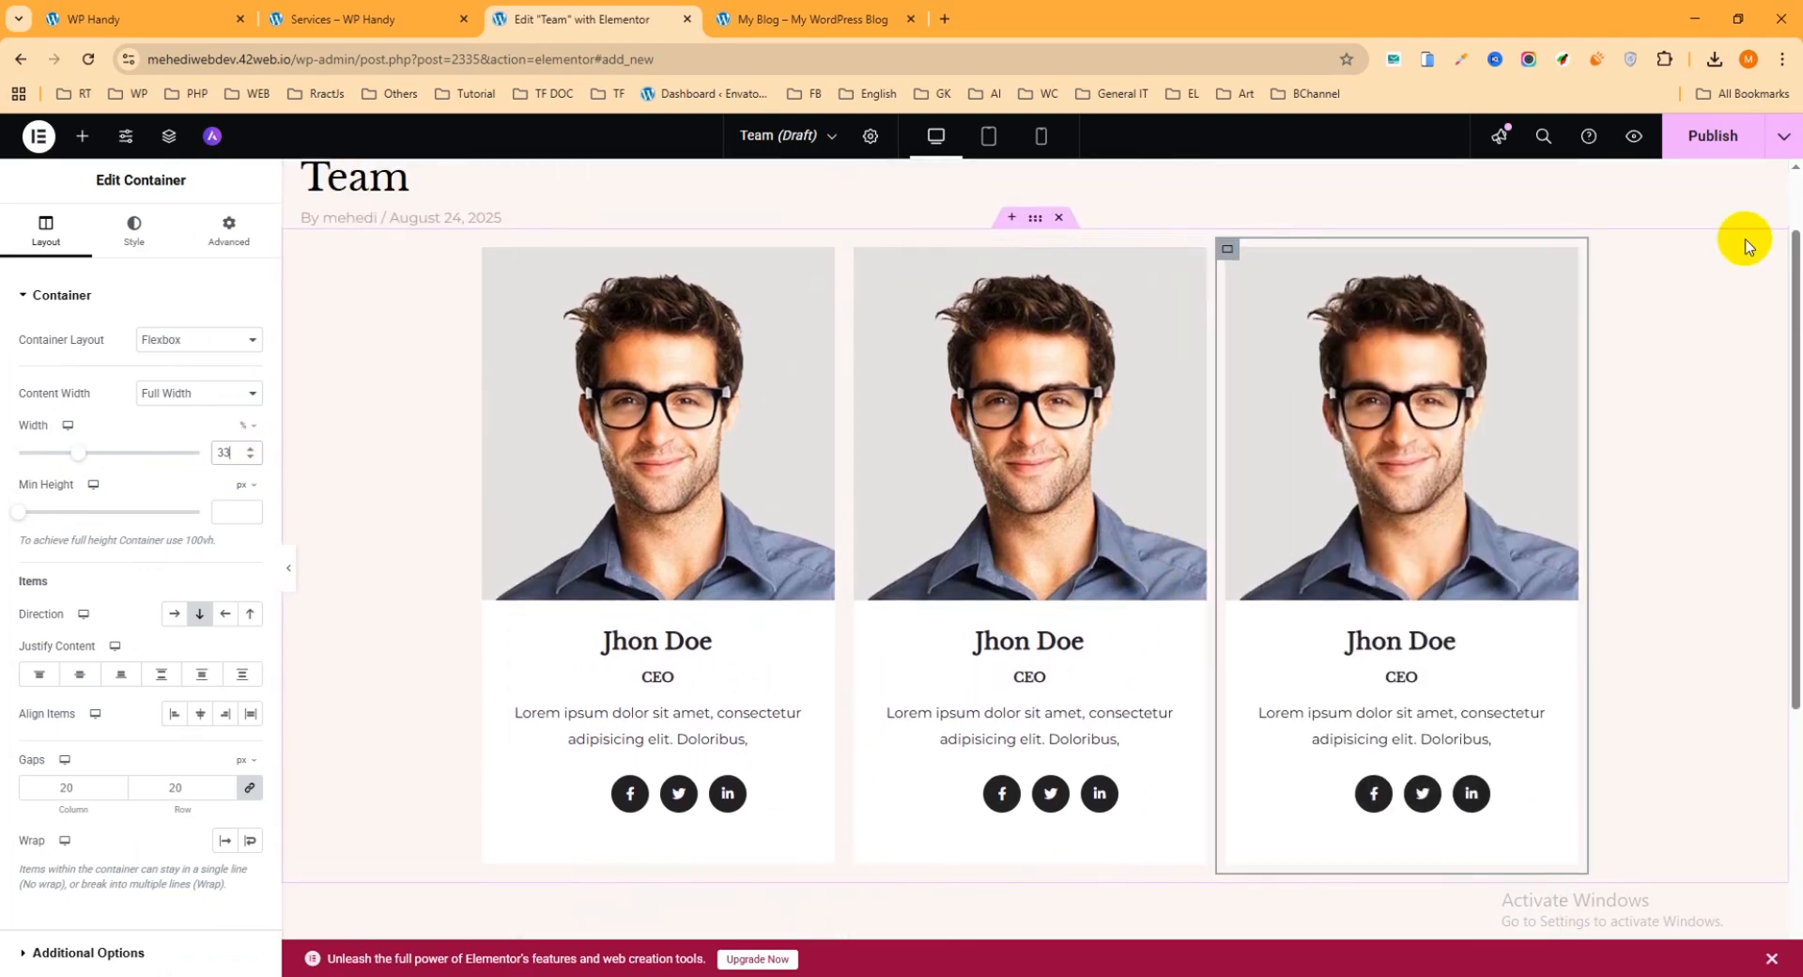
{"action": "left_click", "coordinate": [1712, 141]}
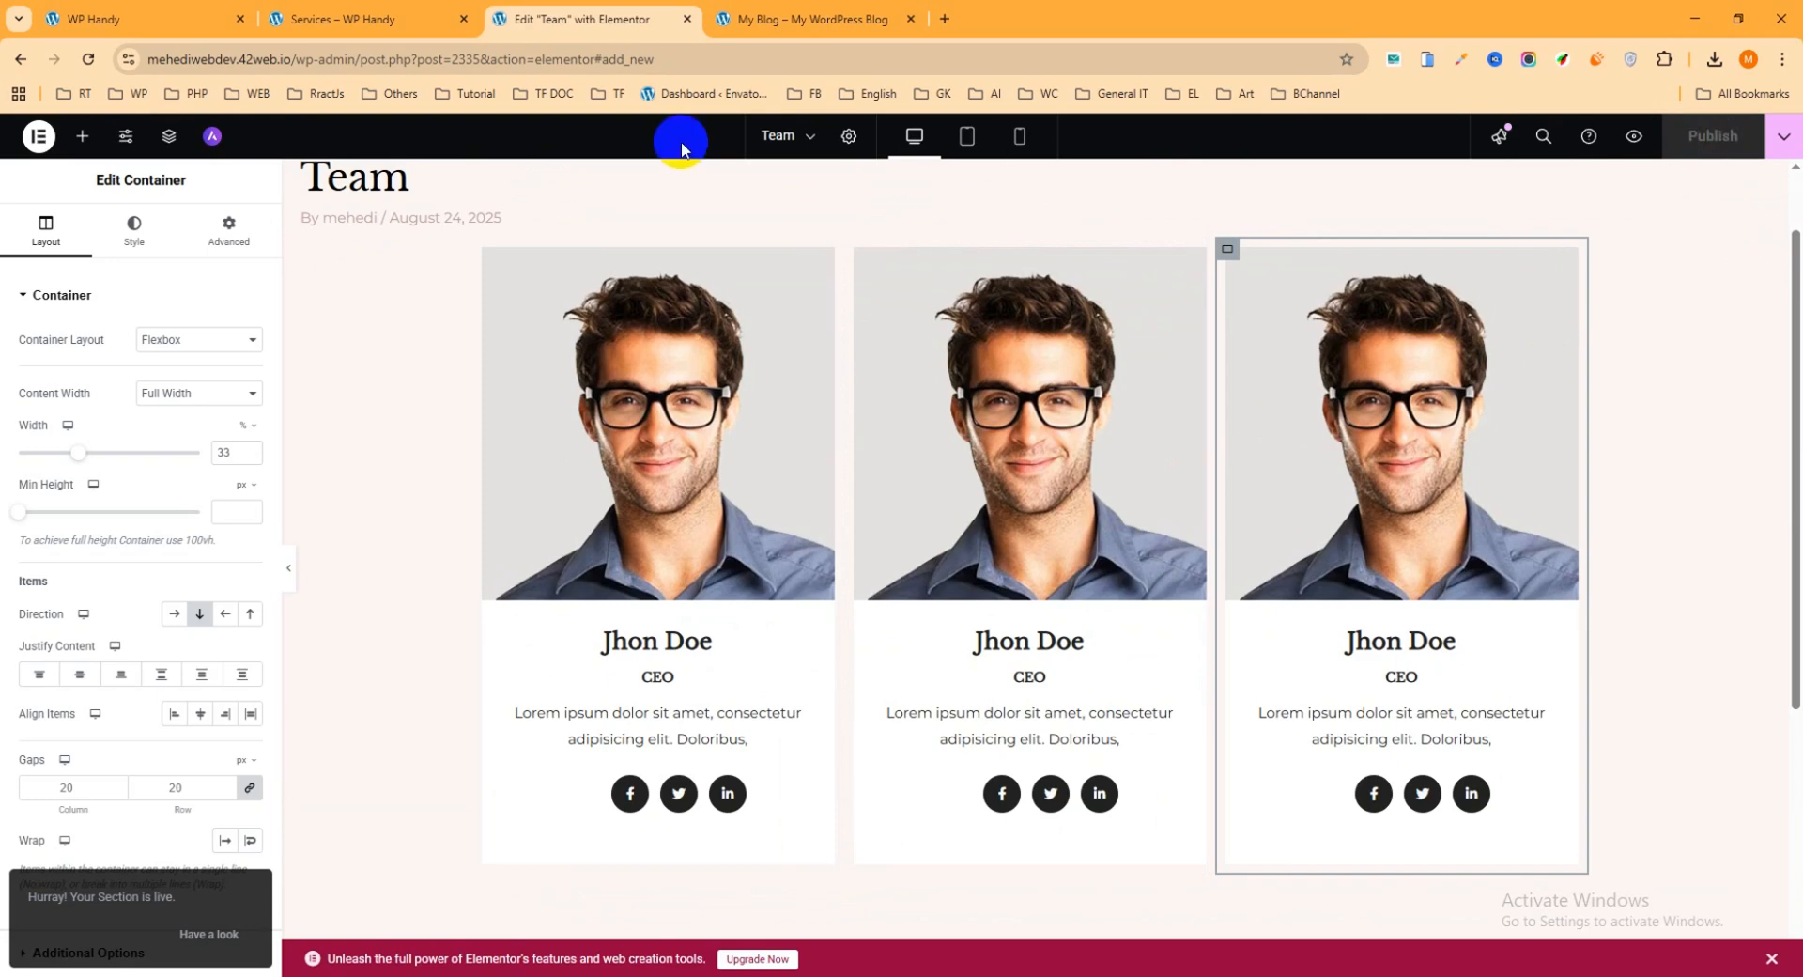
- Examine the example content slider on the Services page and return to the Team template
{"action": "left_click", "coordinate": [393, 20]}
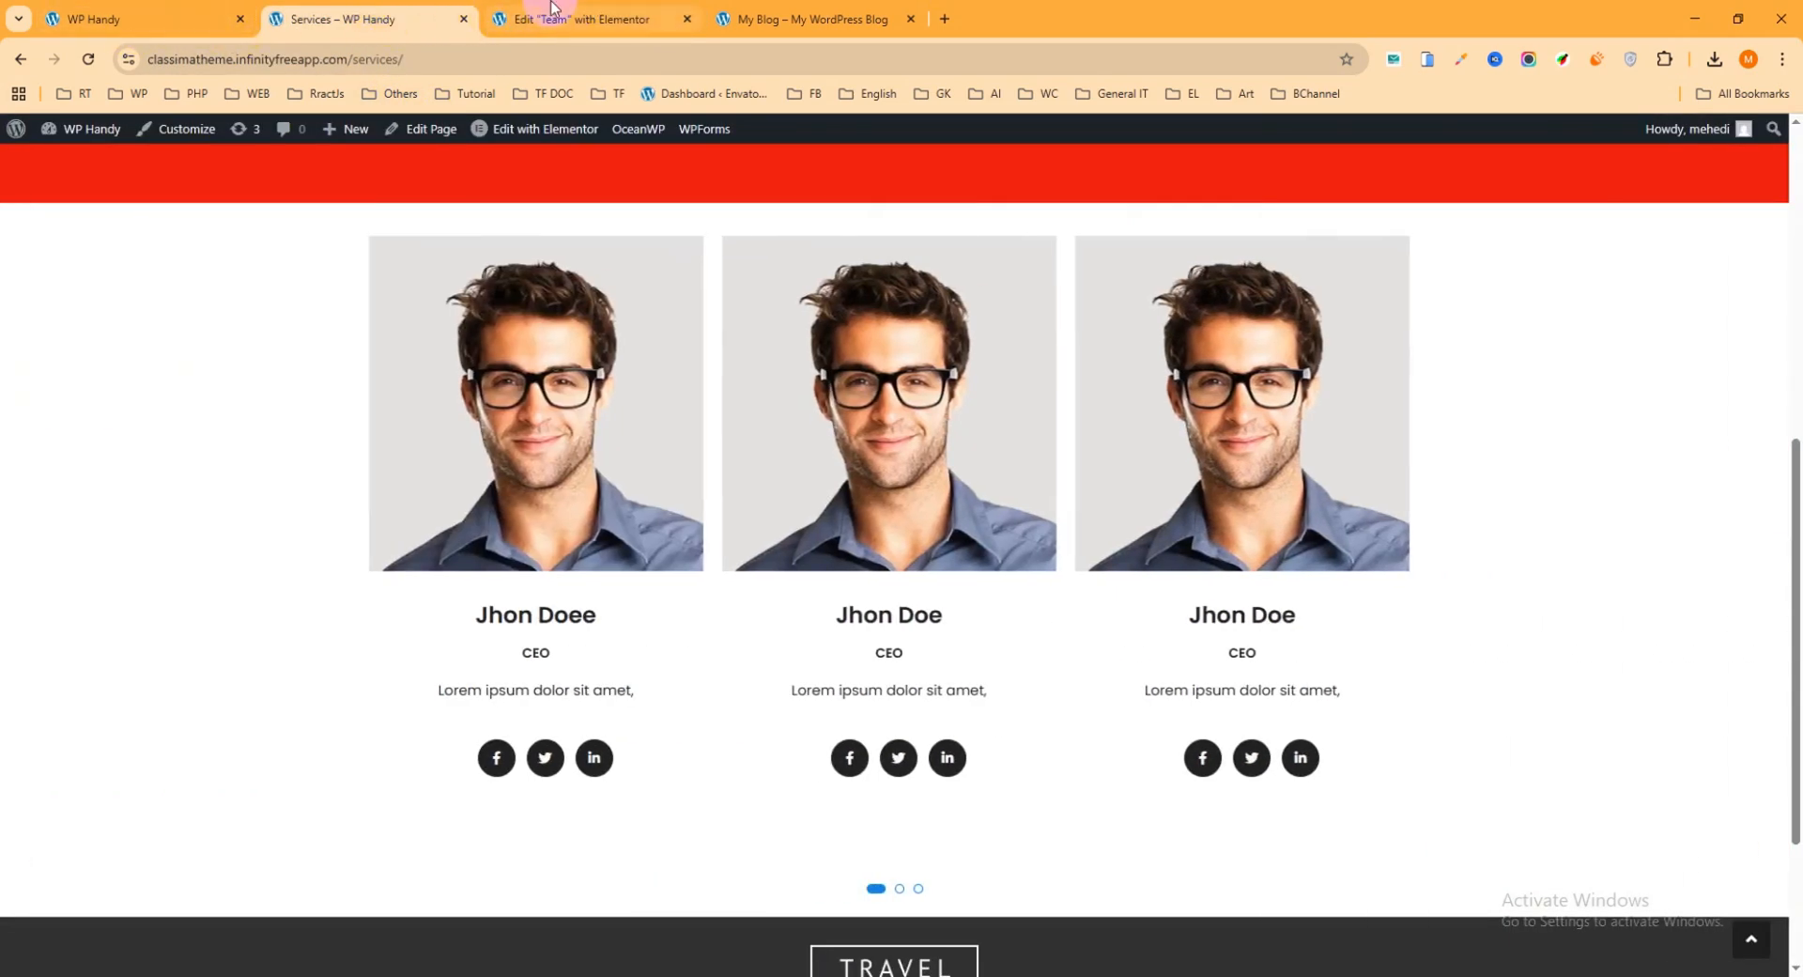
{"action": "left_click", "coordinate": [555, 17]}
{"action": "left_click", "coordinate": [336, 22]}
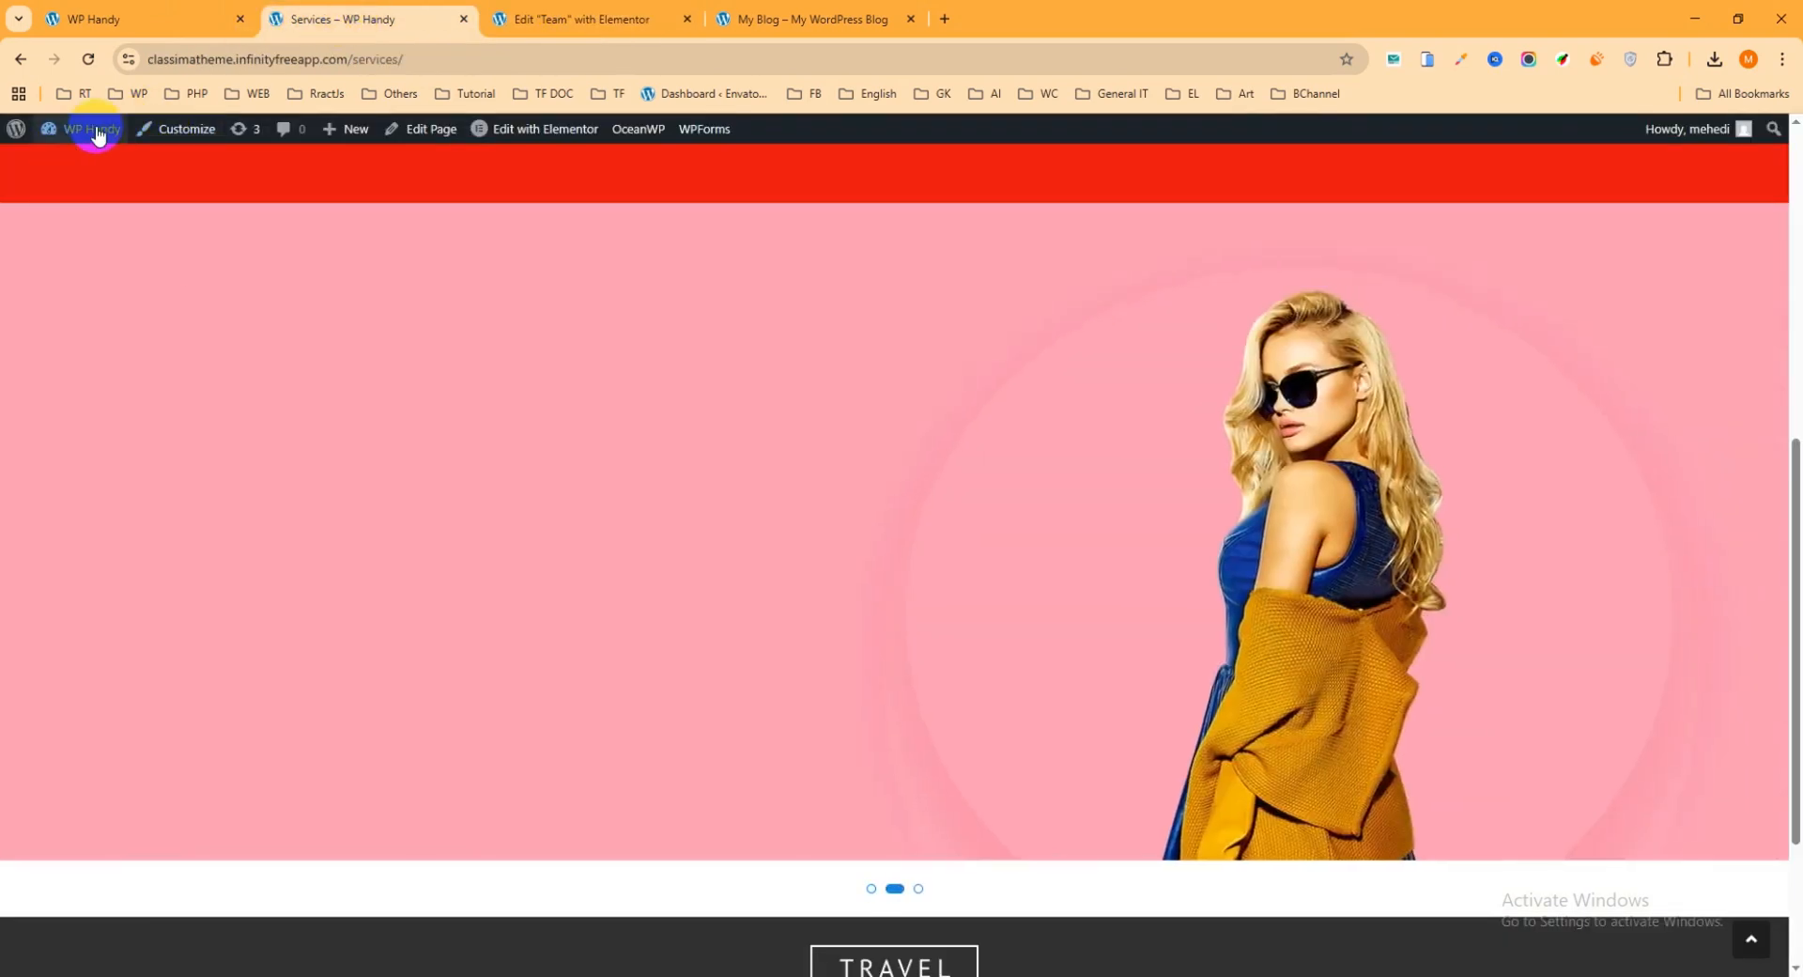
{"action": "left_click", "coordinate": [570, 11]}
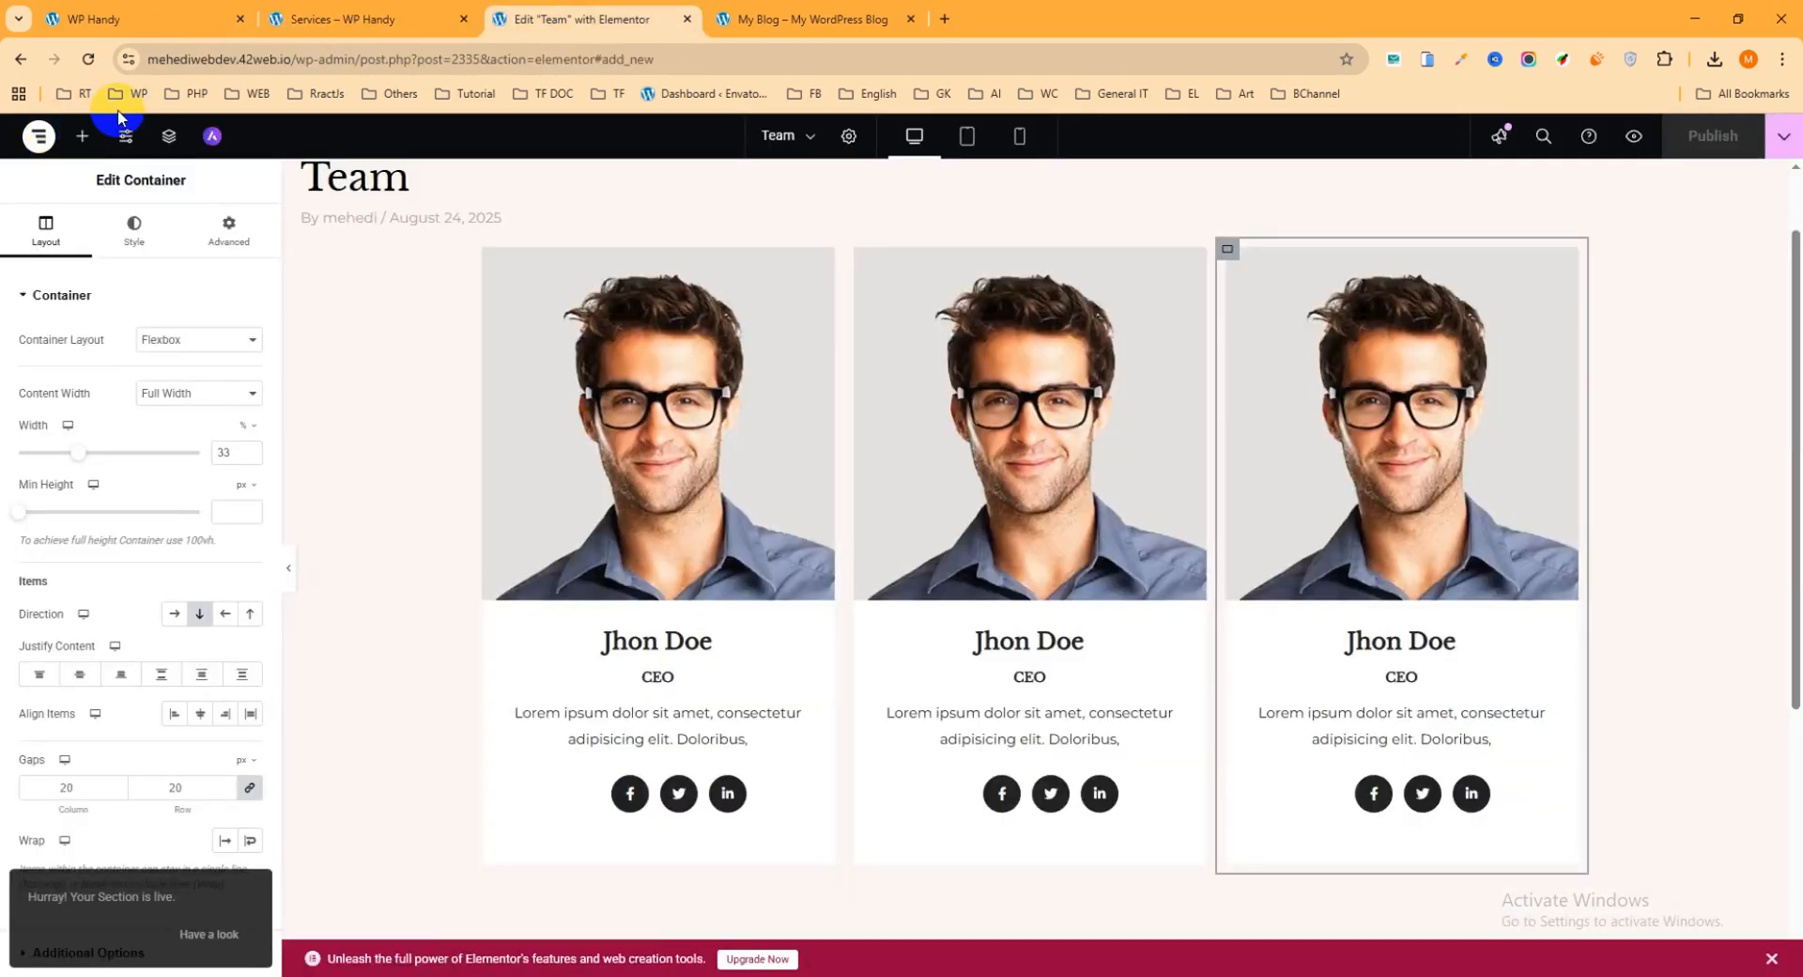
- Open the WordPress dashboard of the My Blog site in a new browser tab
{"action": "left_click", "coordinate": [752, 18]}
{"action": "mouse_move", "coordinate": [88, 132]}
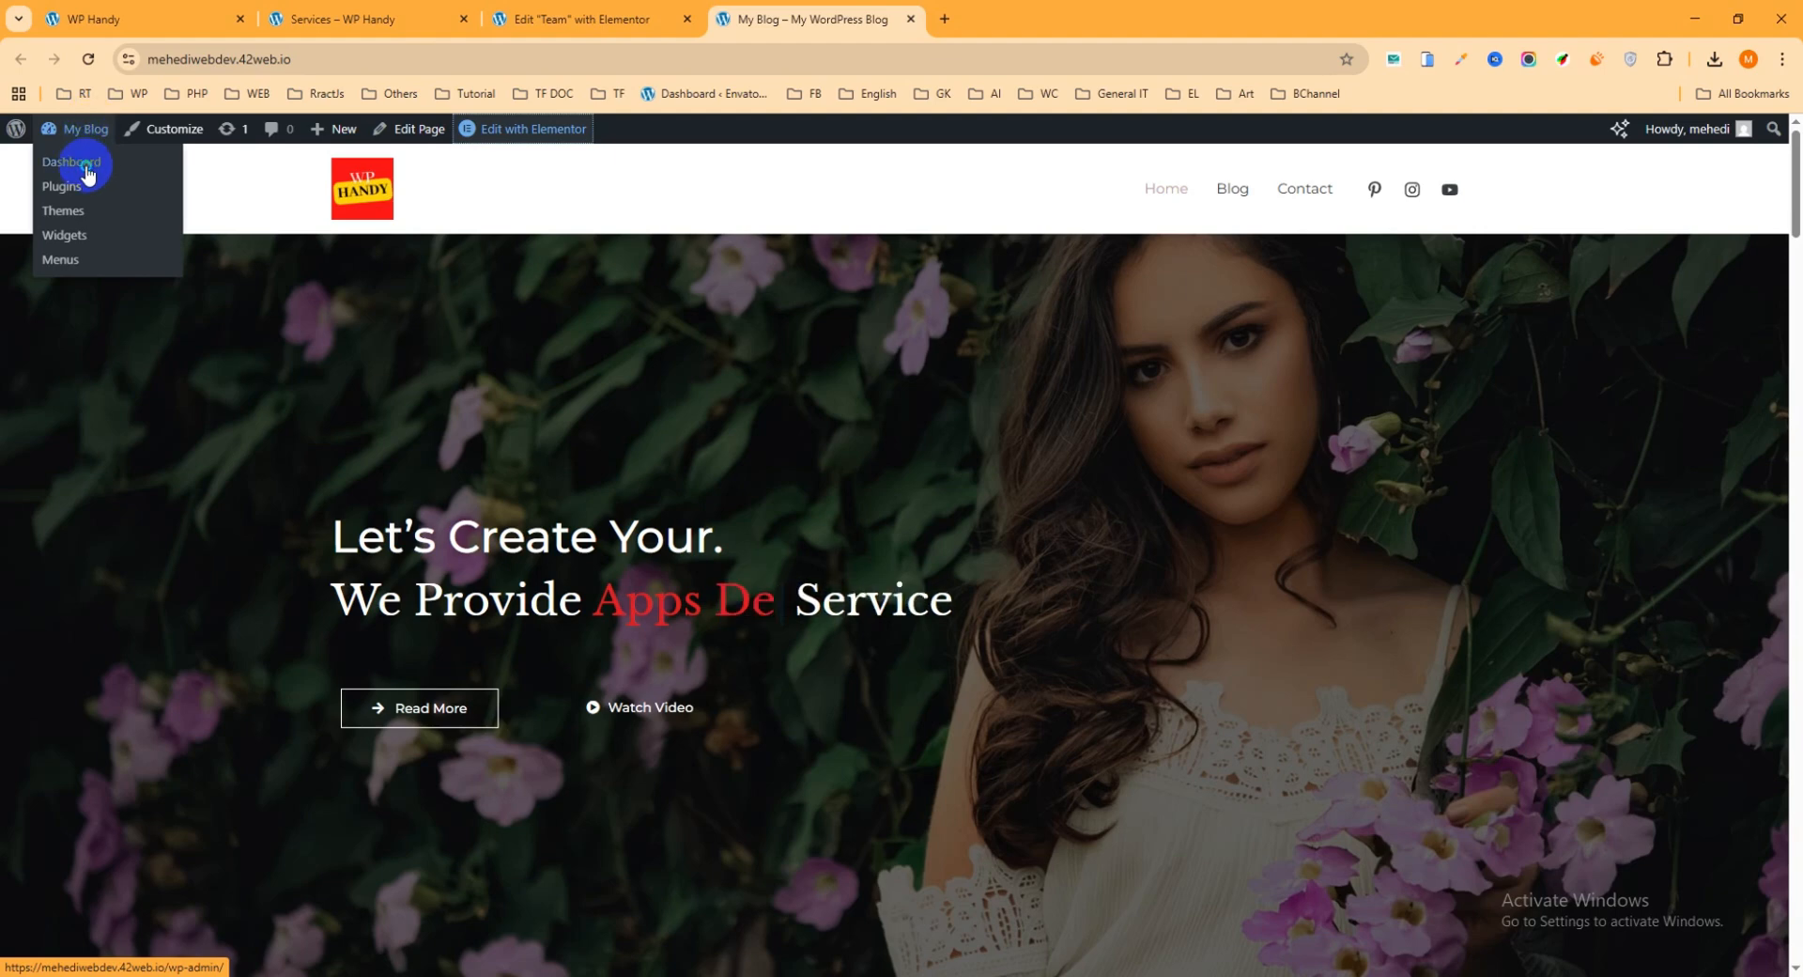
{"action": "right_click", "coordinate": [83, 164]}
{"action": "left_click", "coordinate": [137, 181]}
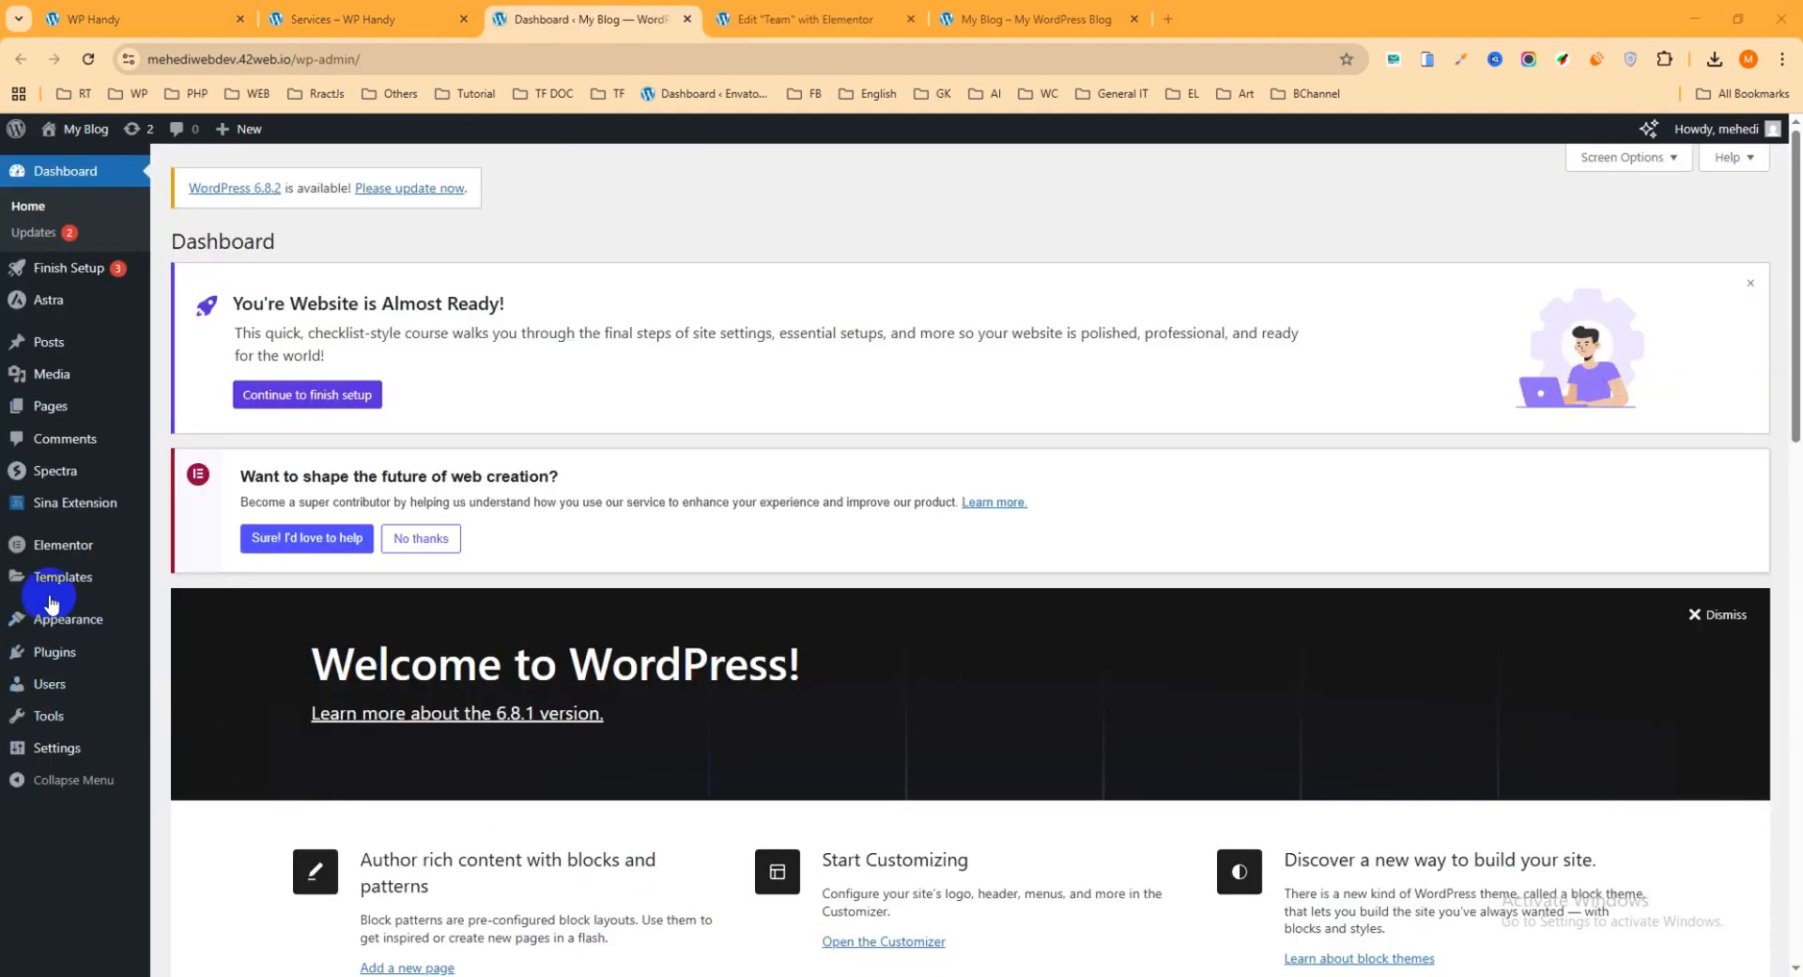
- Create a new Elementor template of type Section named "Post"
{"action": "mouse_move", "coordinate": [62, 590]}
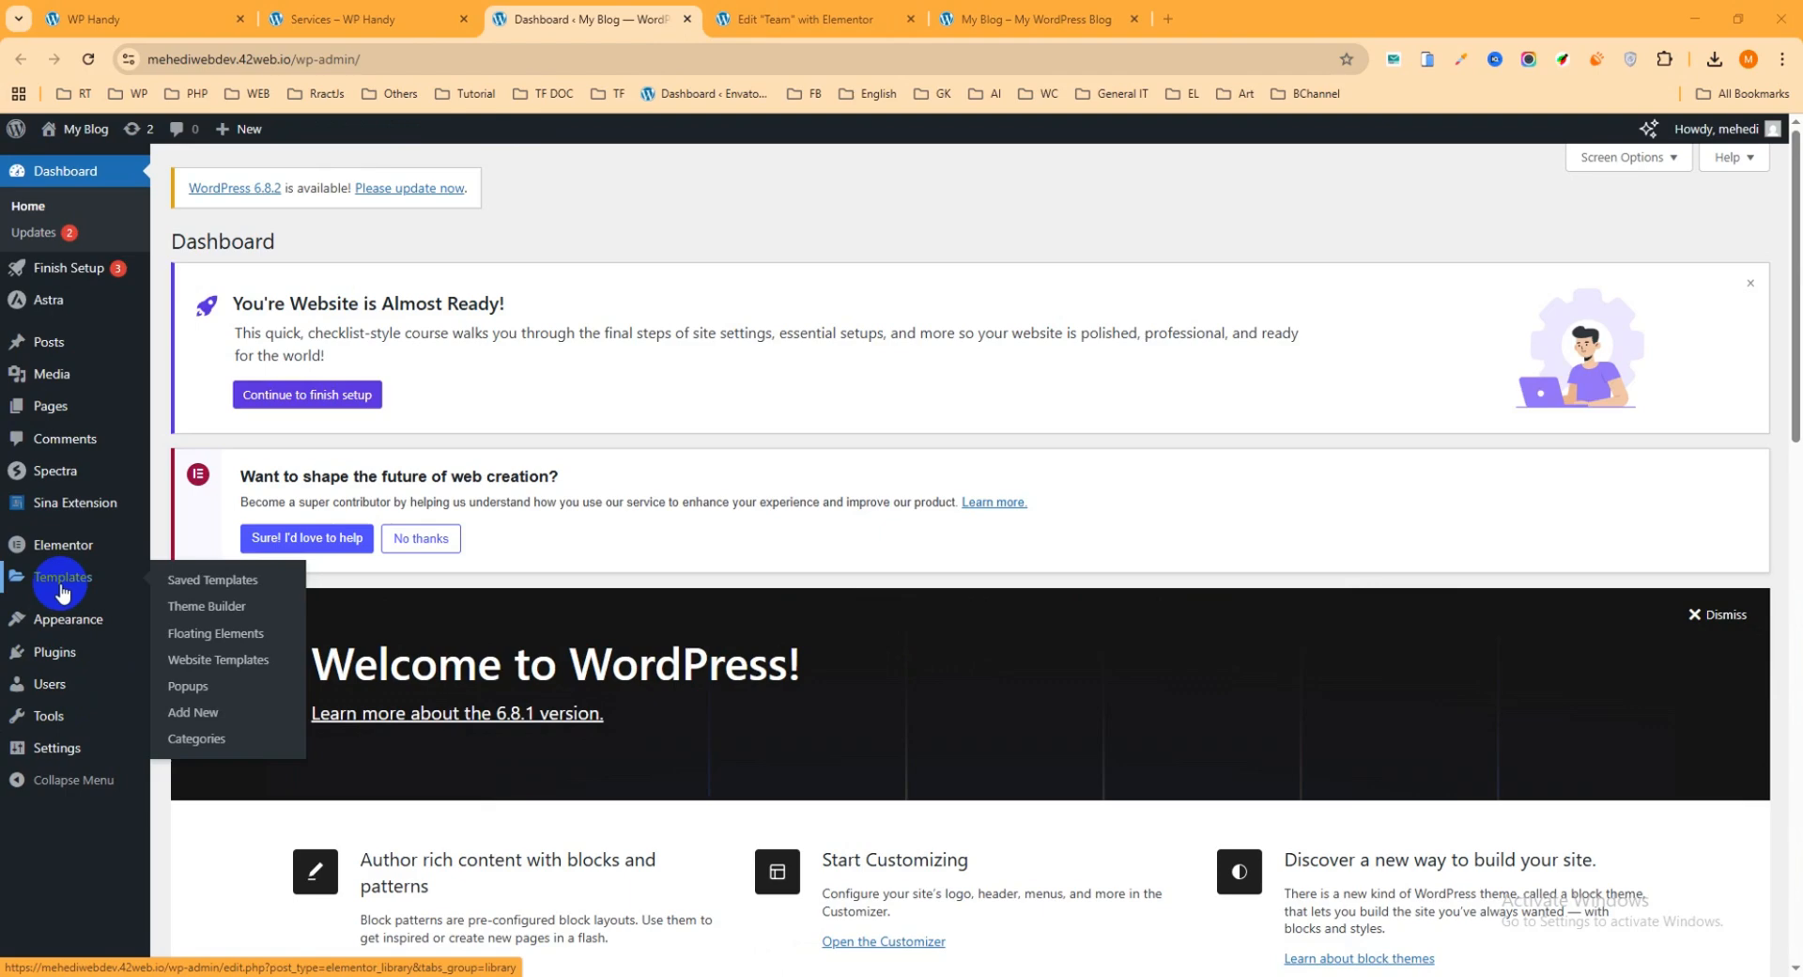
{"action": "left_click", "coordinate": [212, 708]}
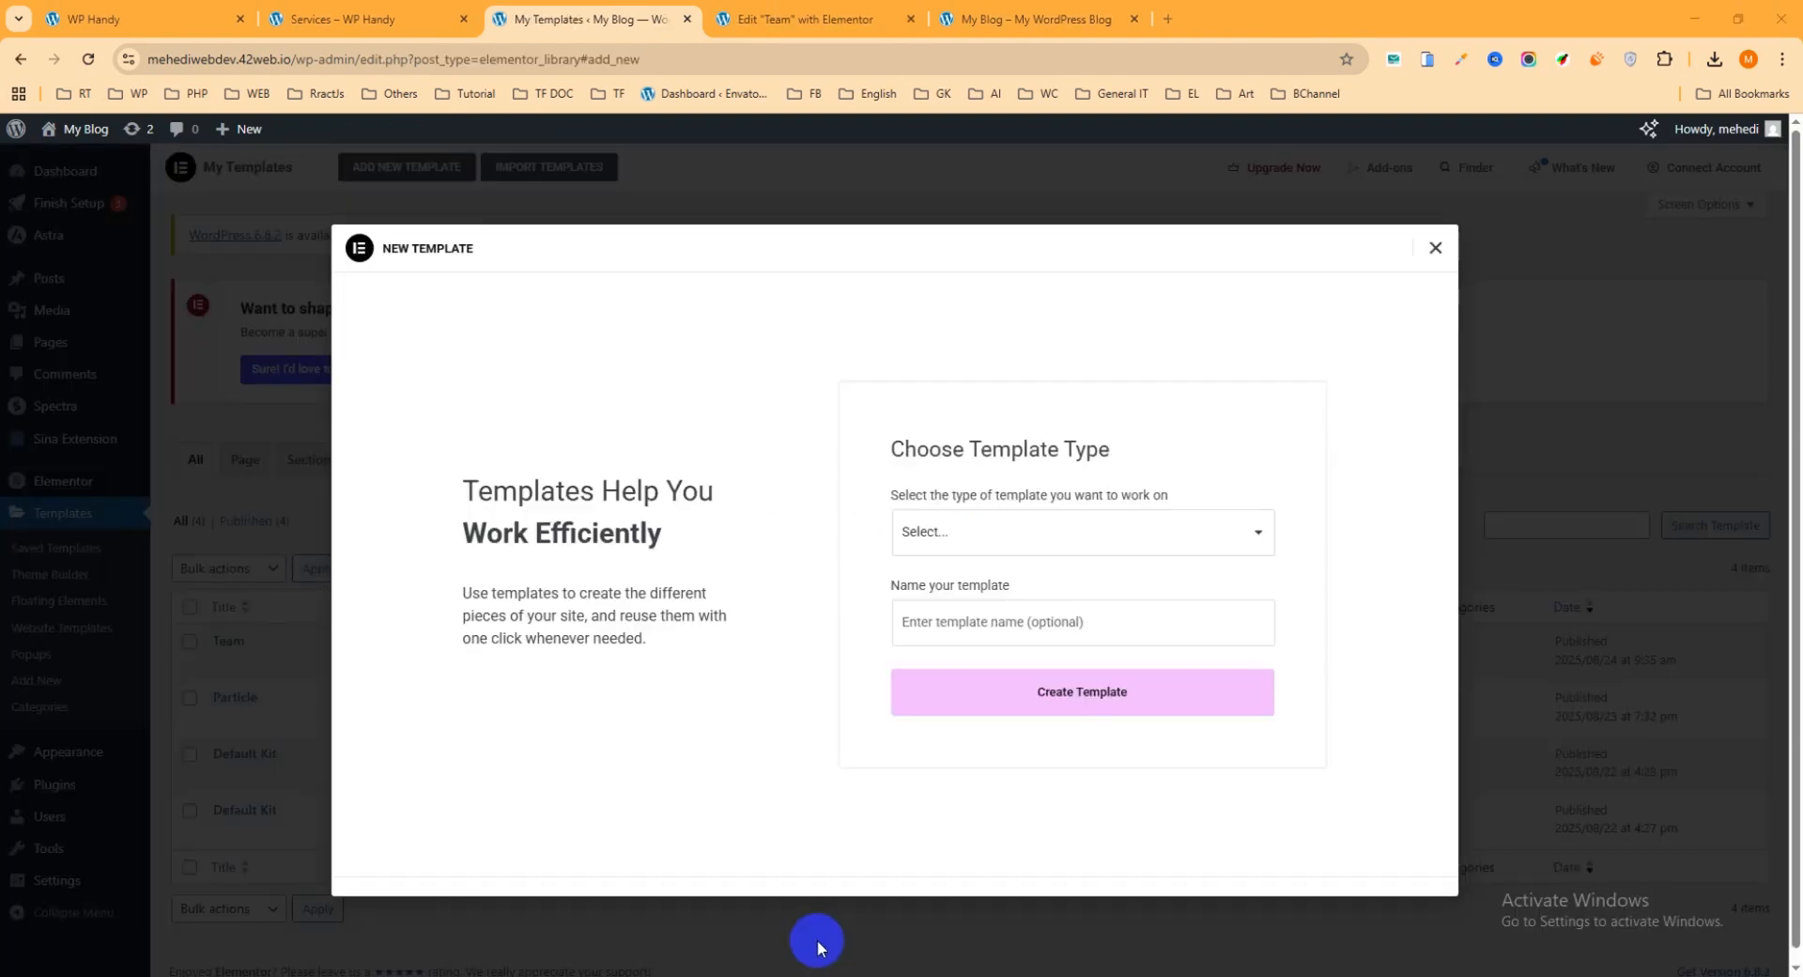
{"action": "left_click", "coordinate": [980, 542]}
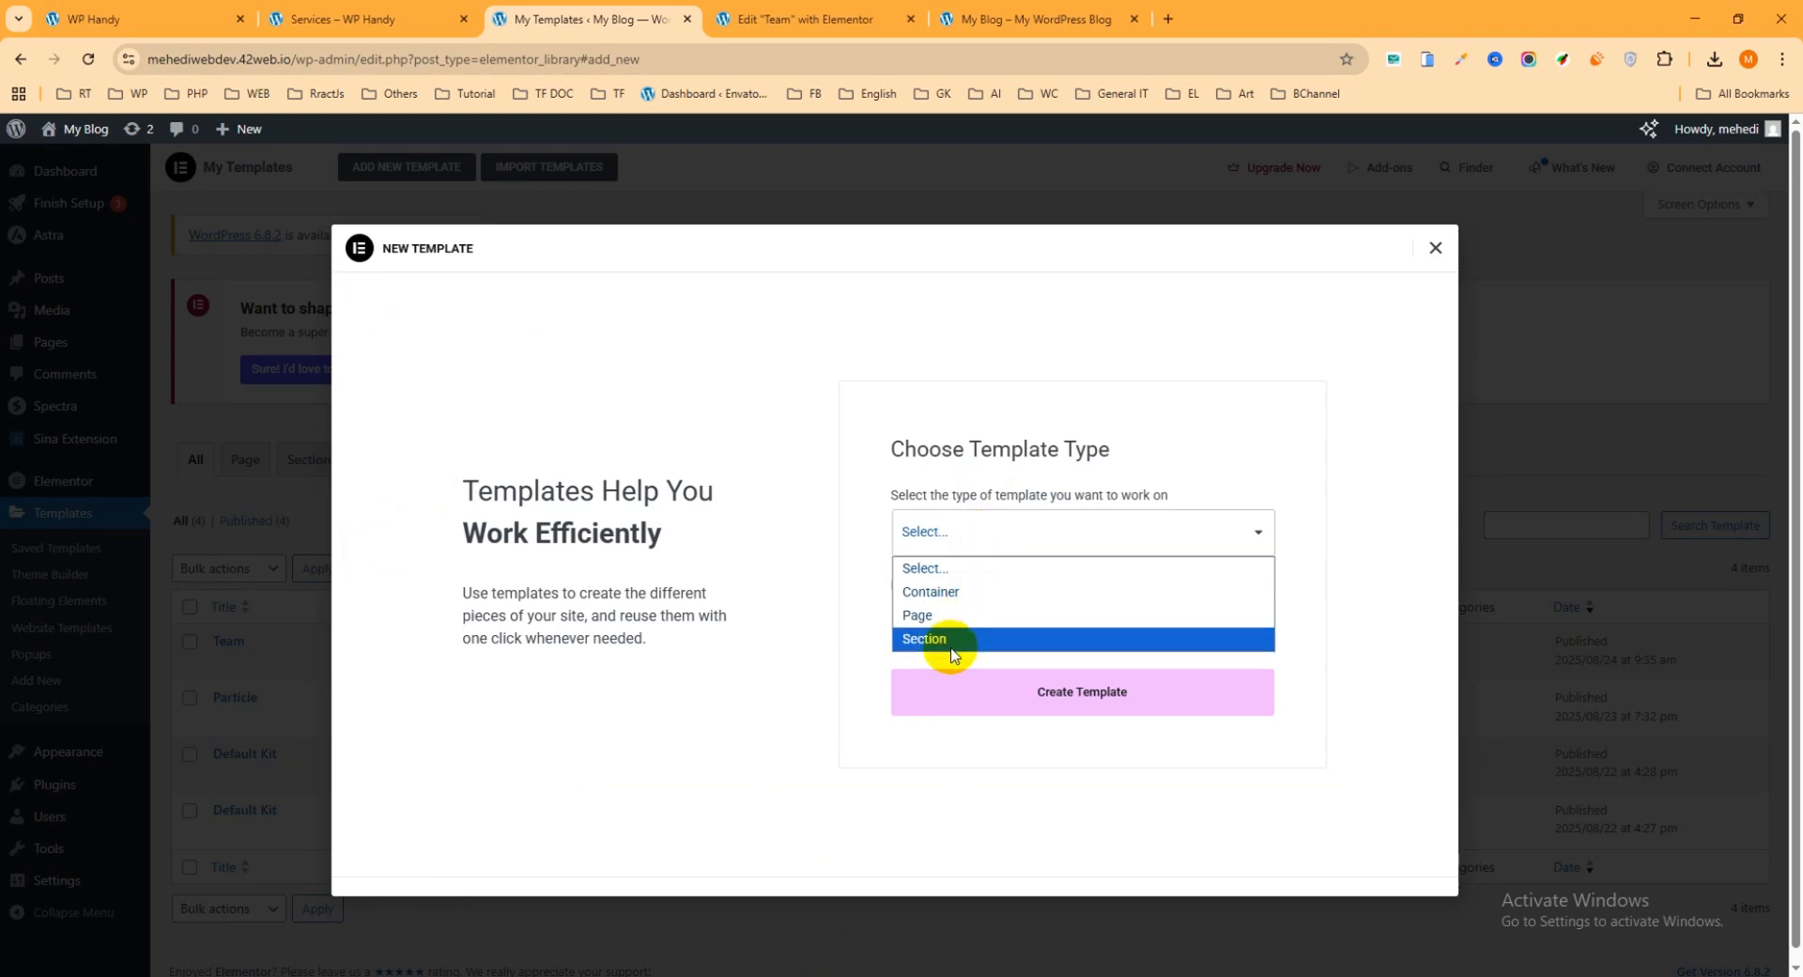
{"action": "left_click", "coordinate": [950, 641]}
{"action": "left_click", "coordinate": [997, 623]}
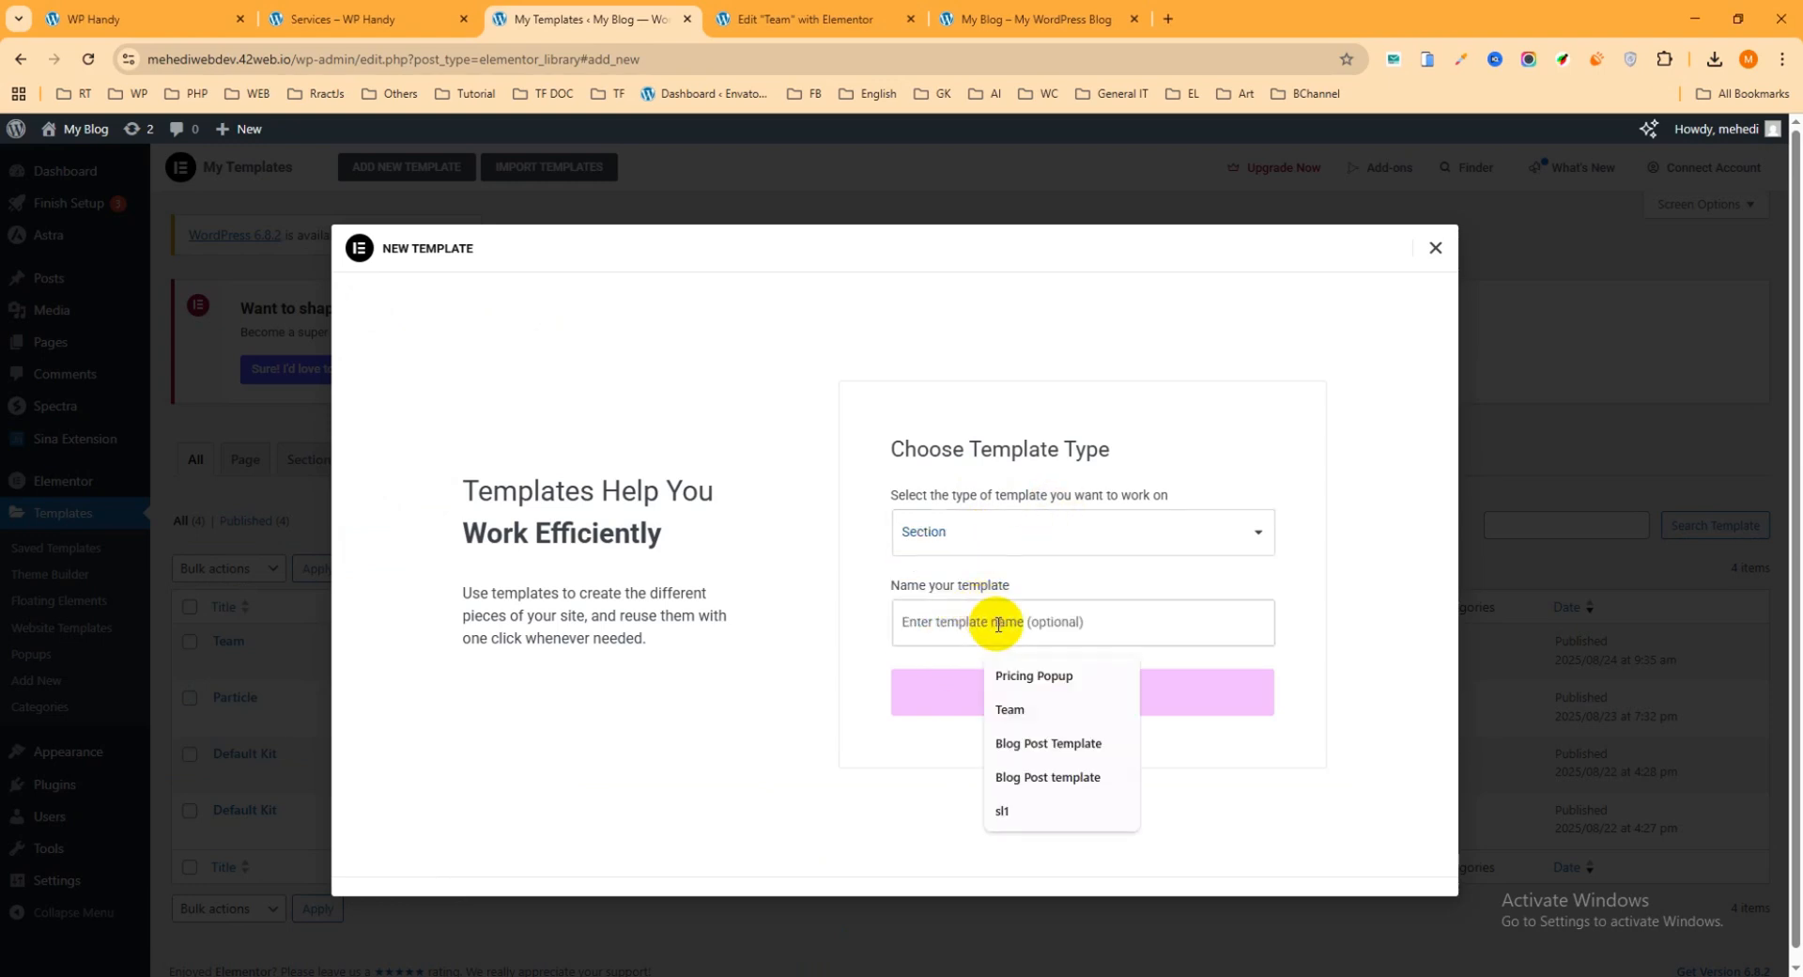
{"action": "type", "text": "Pos"}
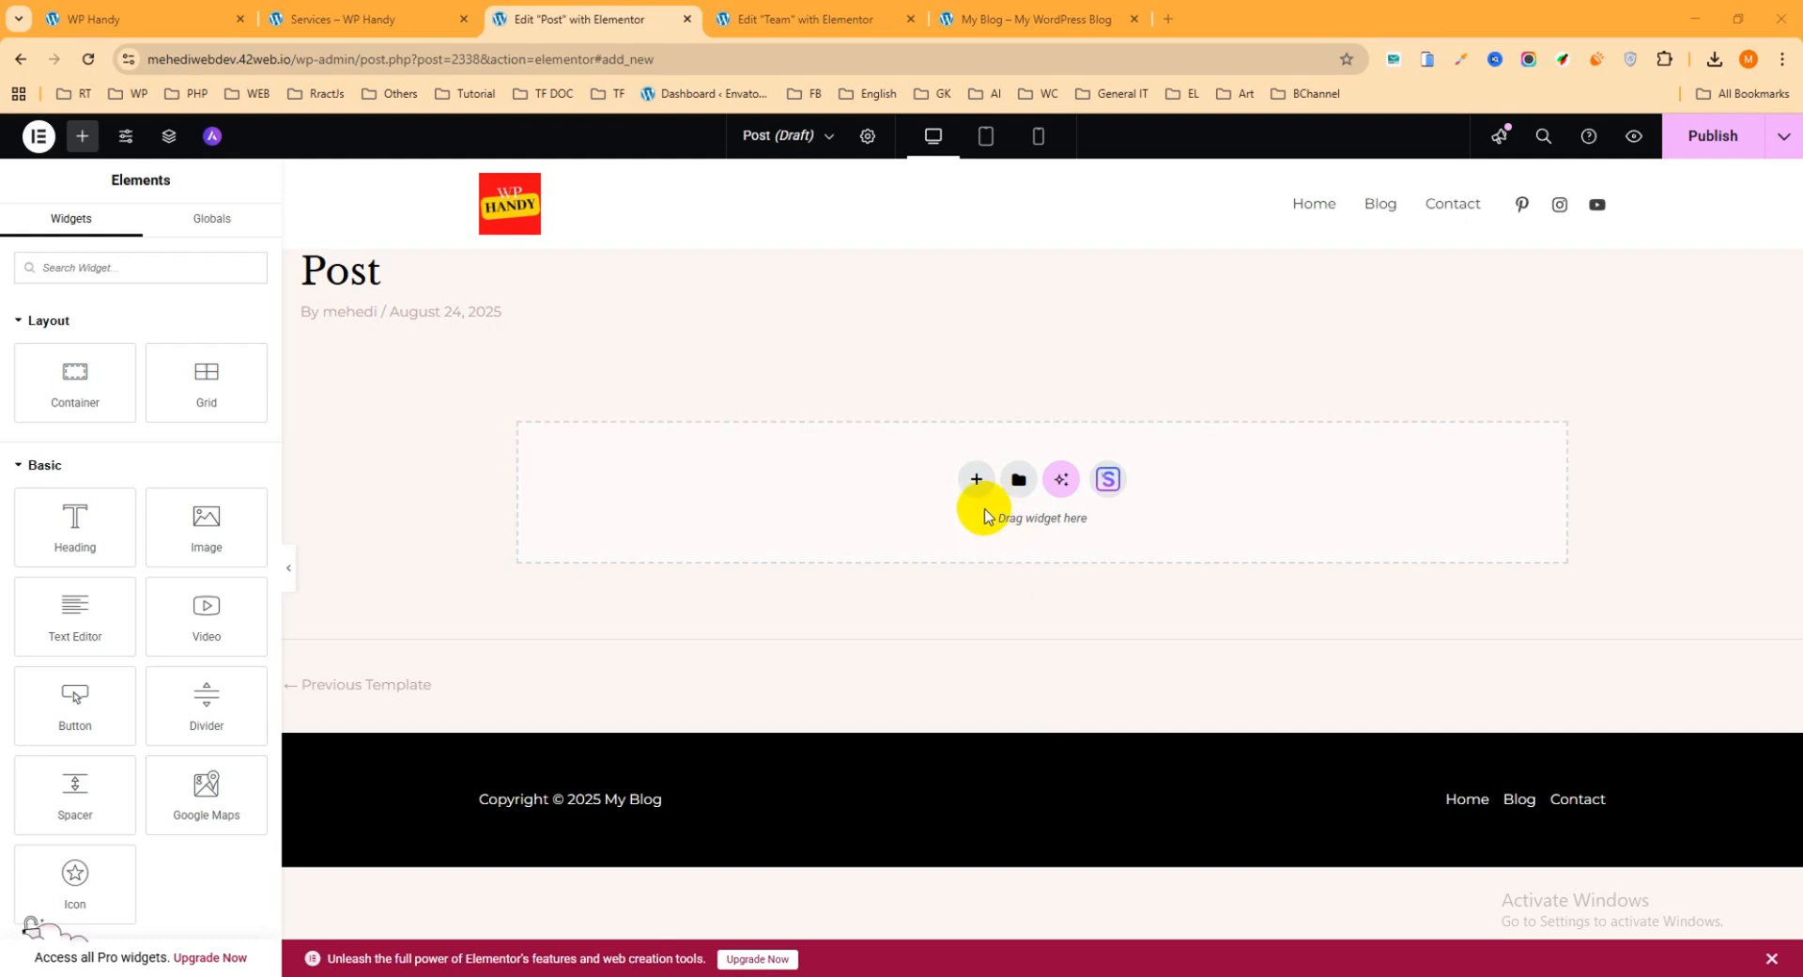
- Add a single-column flexbox container to the empty Post template
{"action": "left_click", "coordinate": [974, 485]}
{"action": "left_click", "coordinate": [976, 537]}
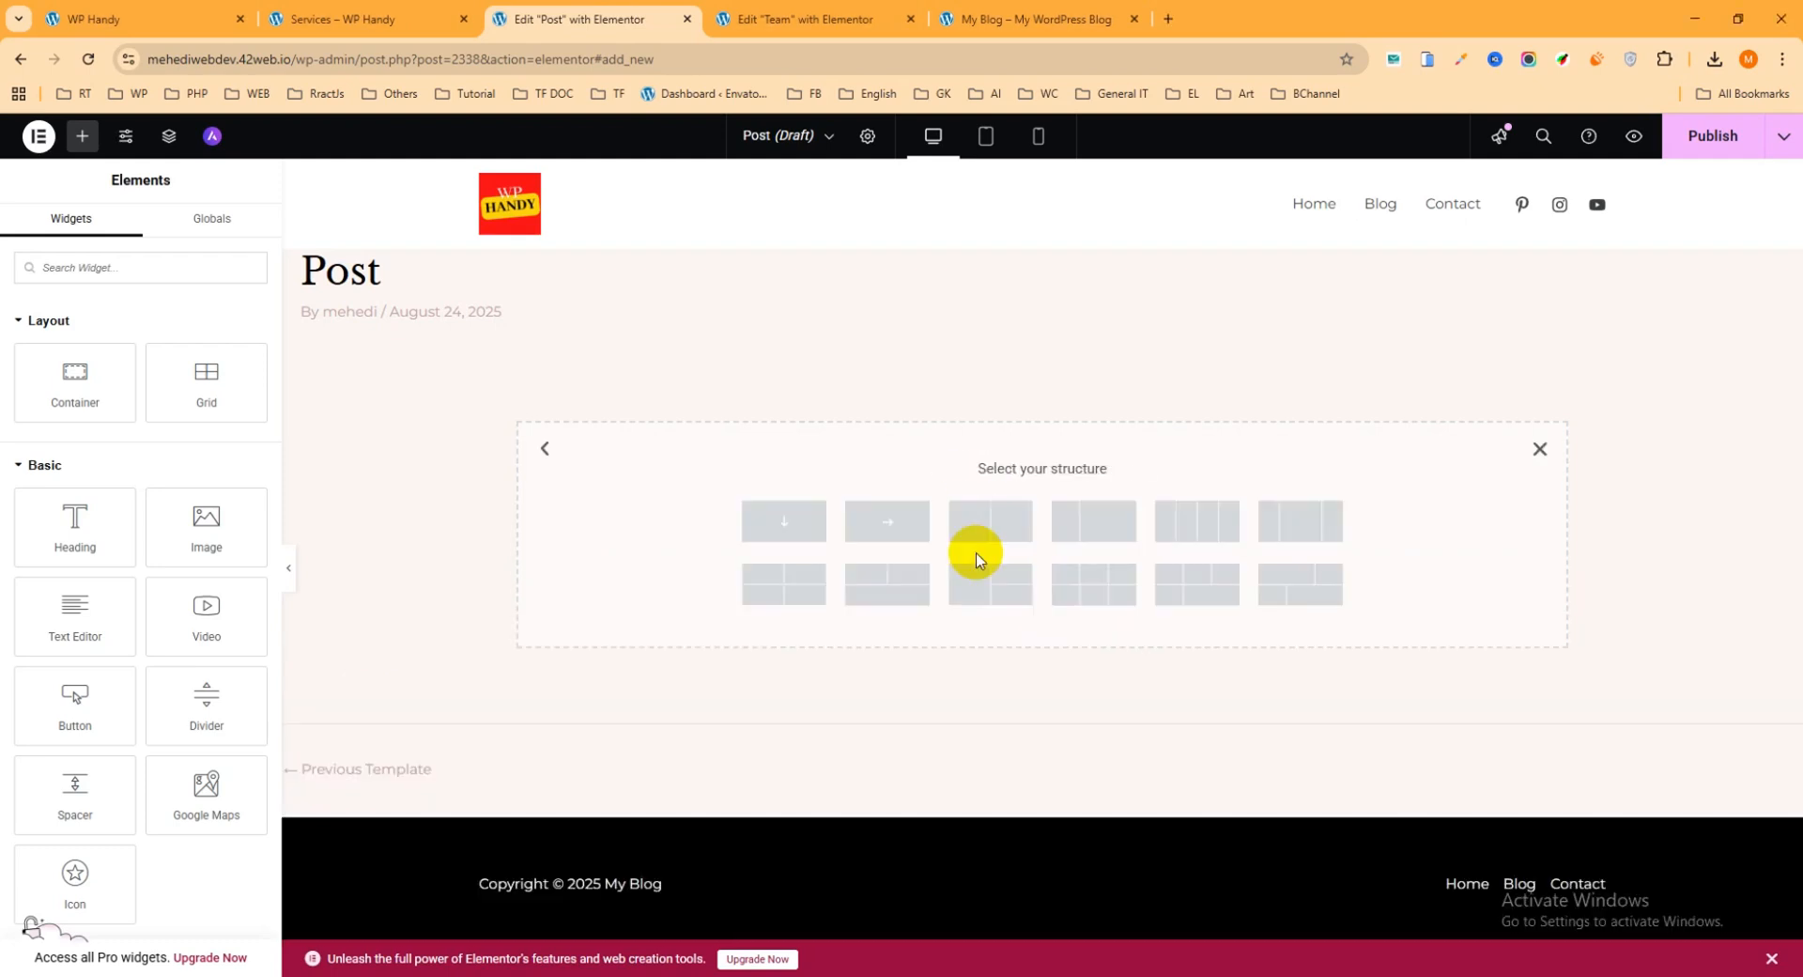
{"action": "left_click", "coordinate": [804, 522]}
{"action": "left_click", "coordinate": [1039, 379]}
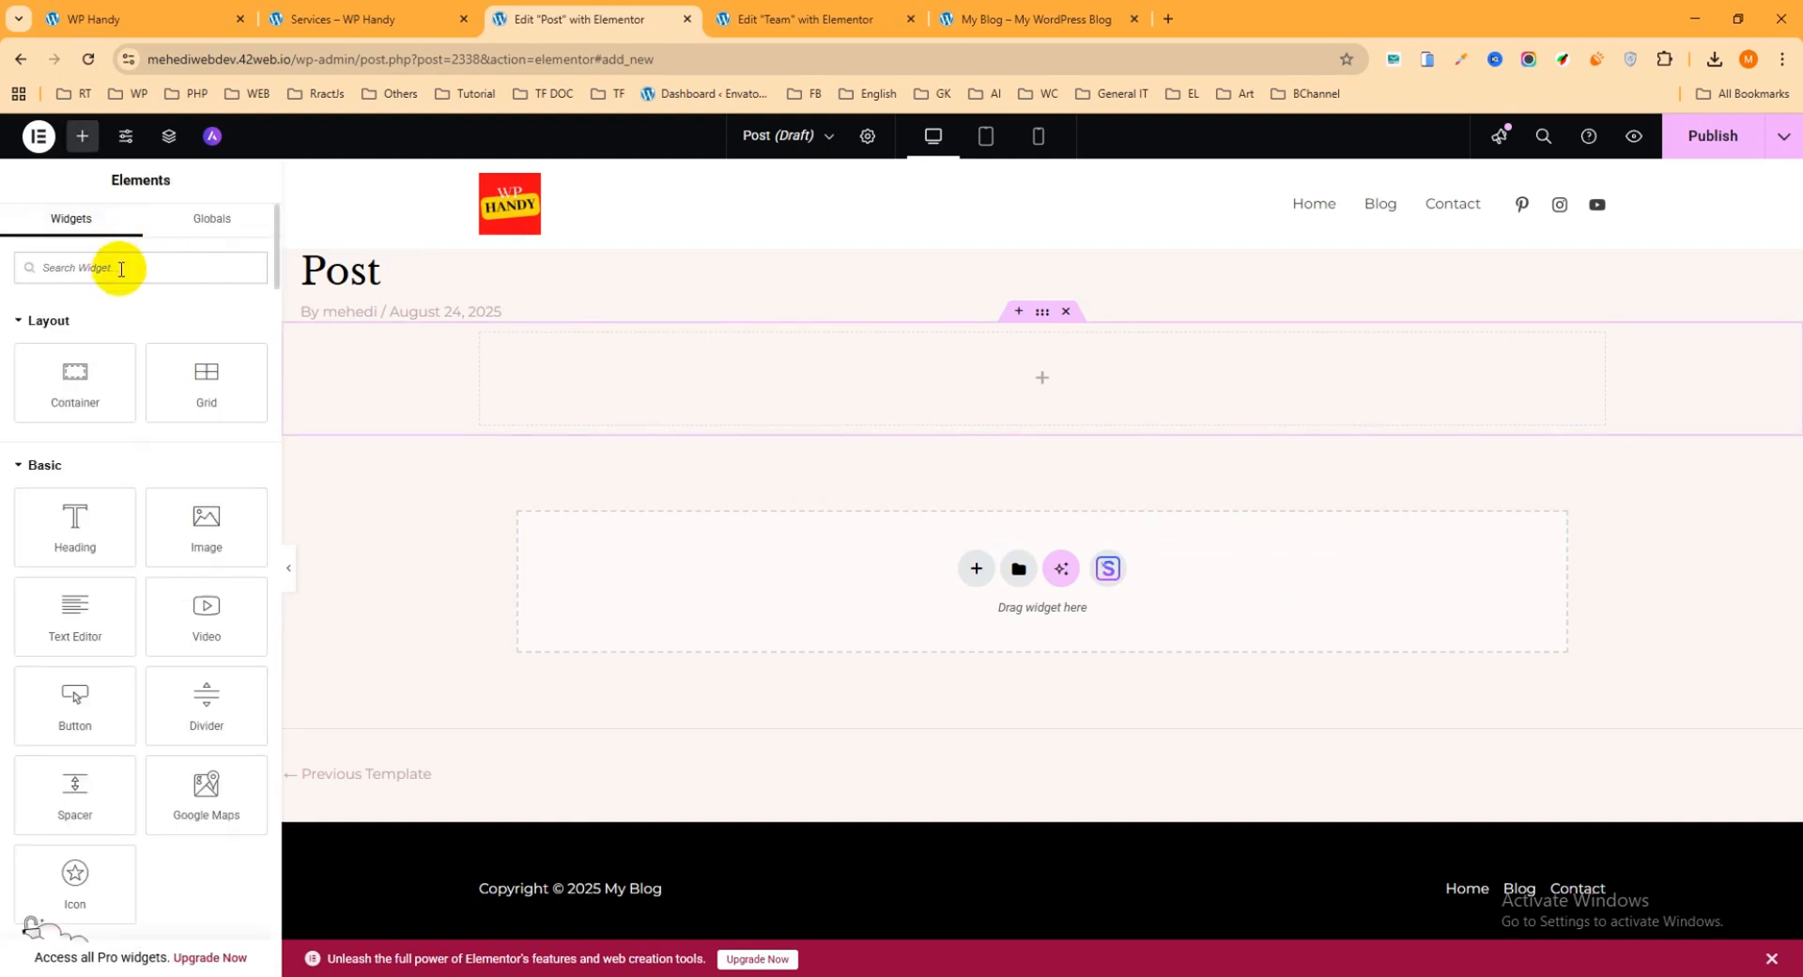
- Search the widget library for a post widget, trying "post g" and "post"
{"action": "type", "text": "pos"}
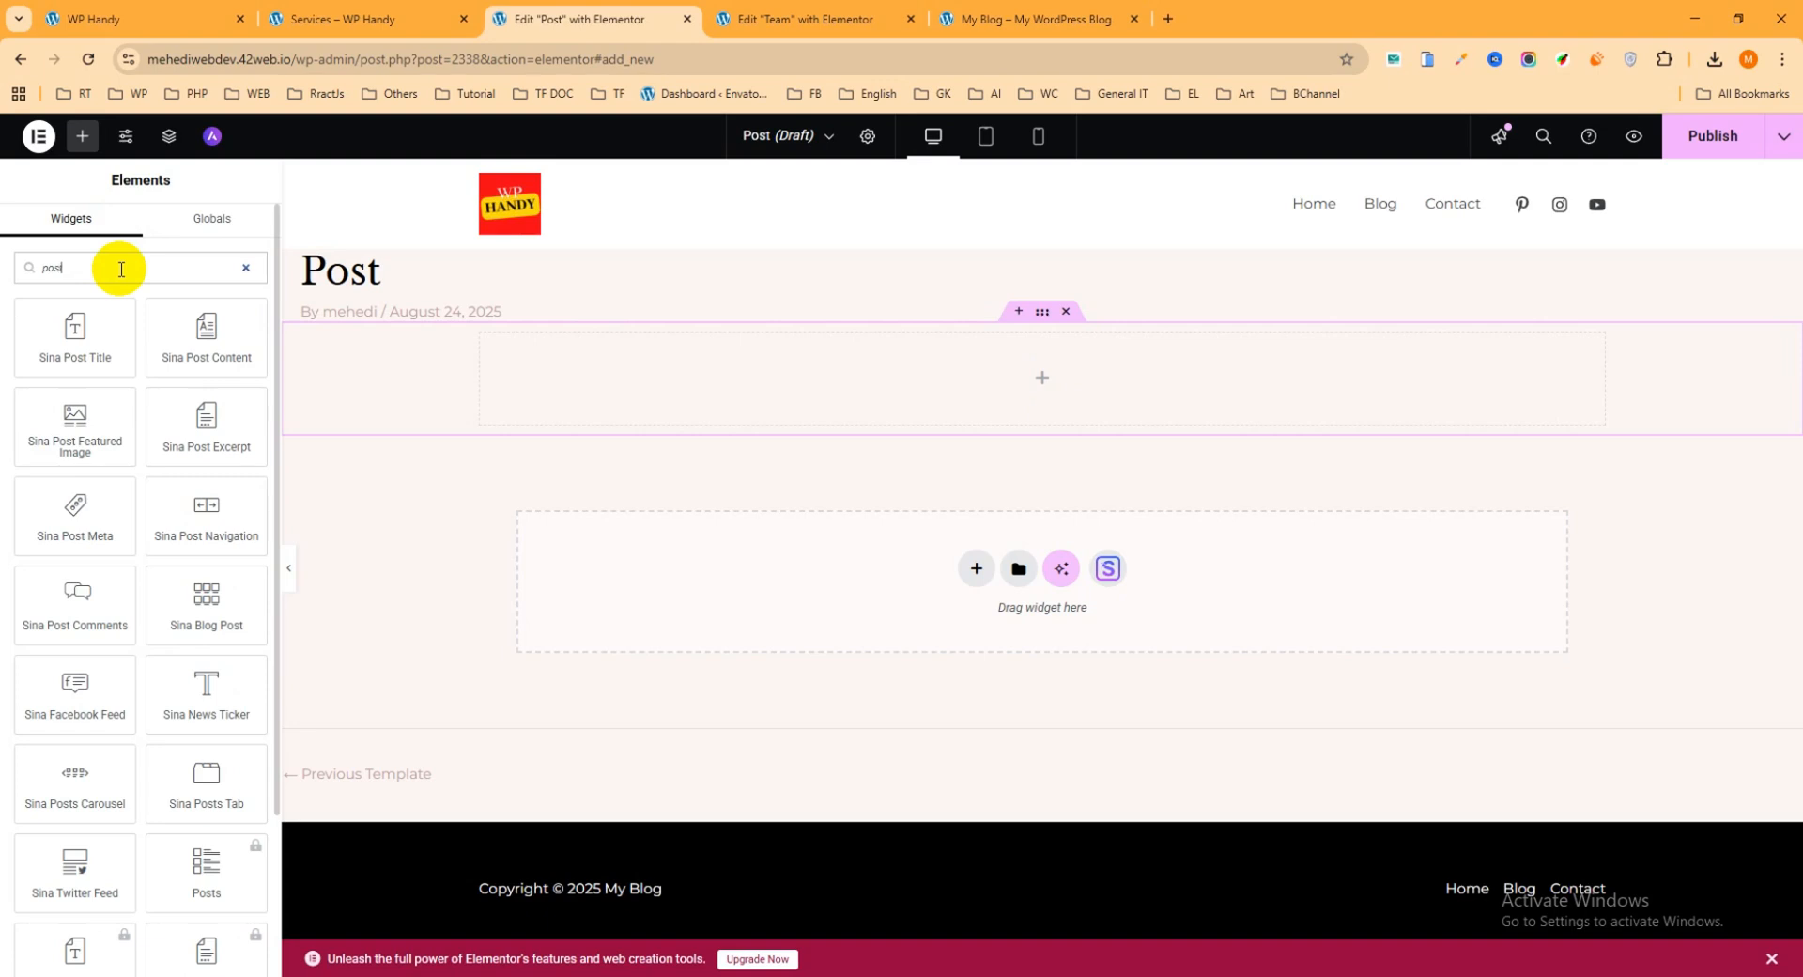
{"action": "type", "text": "t g"}
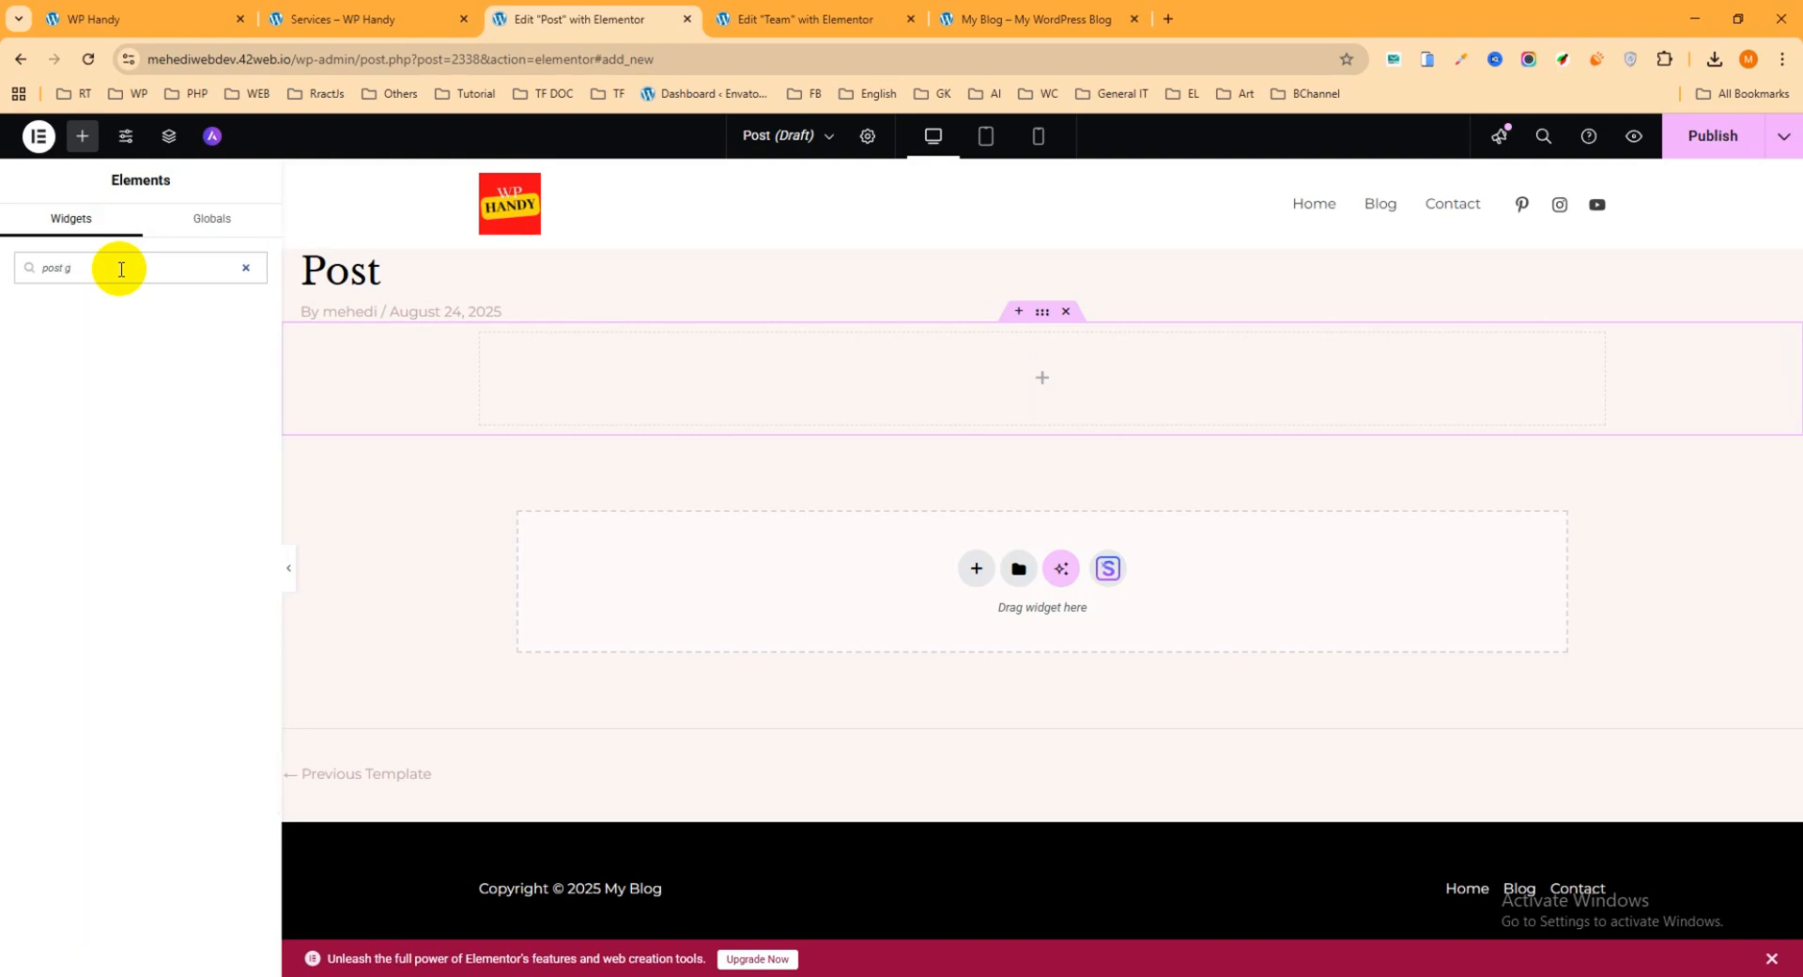
{"action": "key", "text": "BackSpace"}
{"action": "key", "text": "BackSpace"}
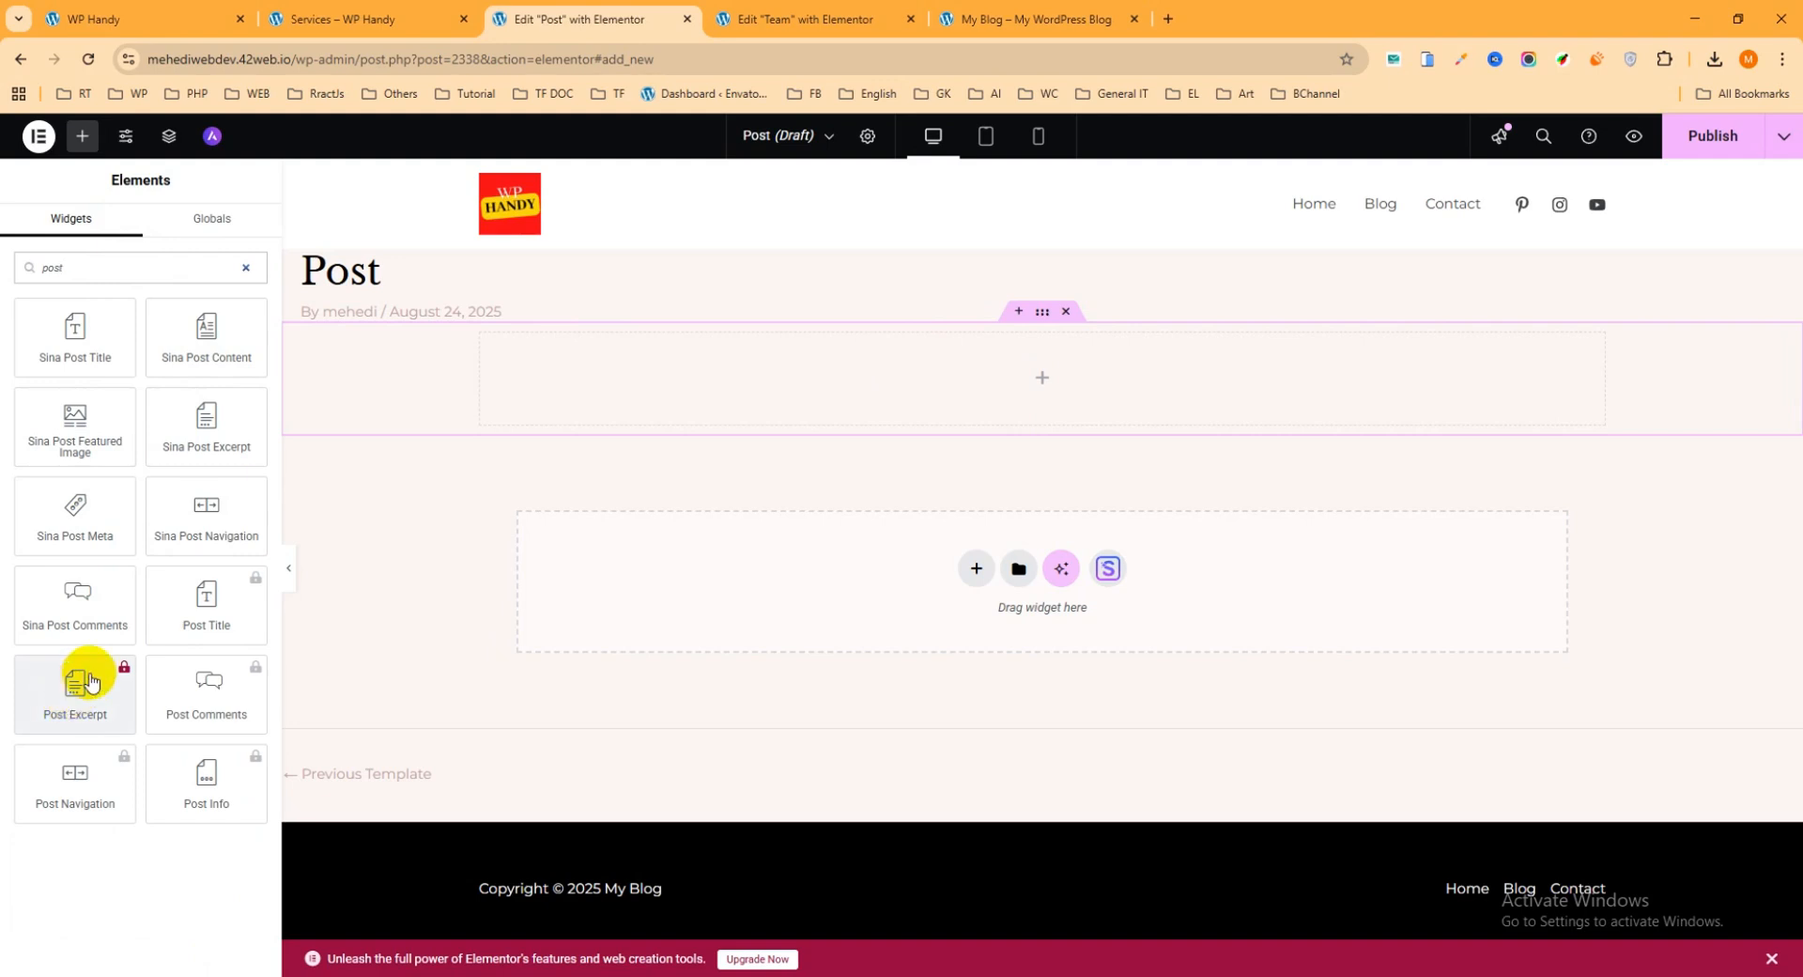
{"action": "key", "text": "BackSpace"}
{"action": "key", "text": "BackSpace"}
{"action": "key", "text": "BackSpace"}
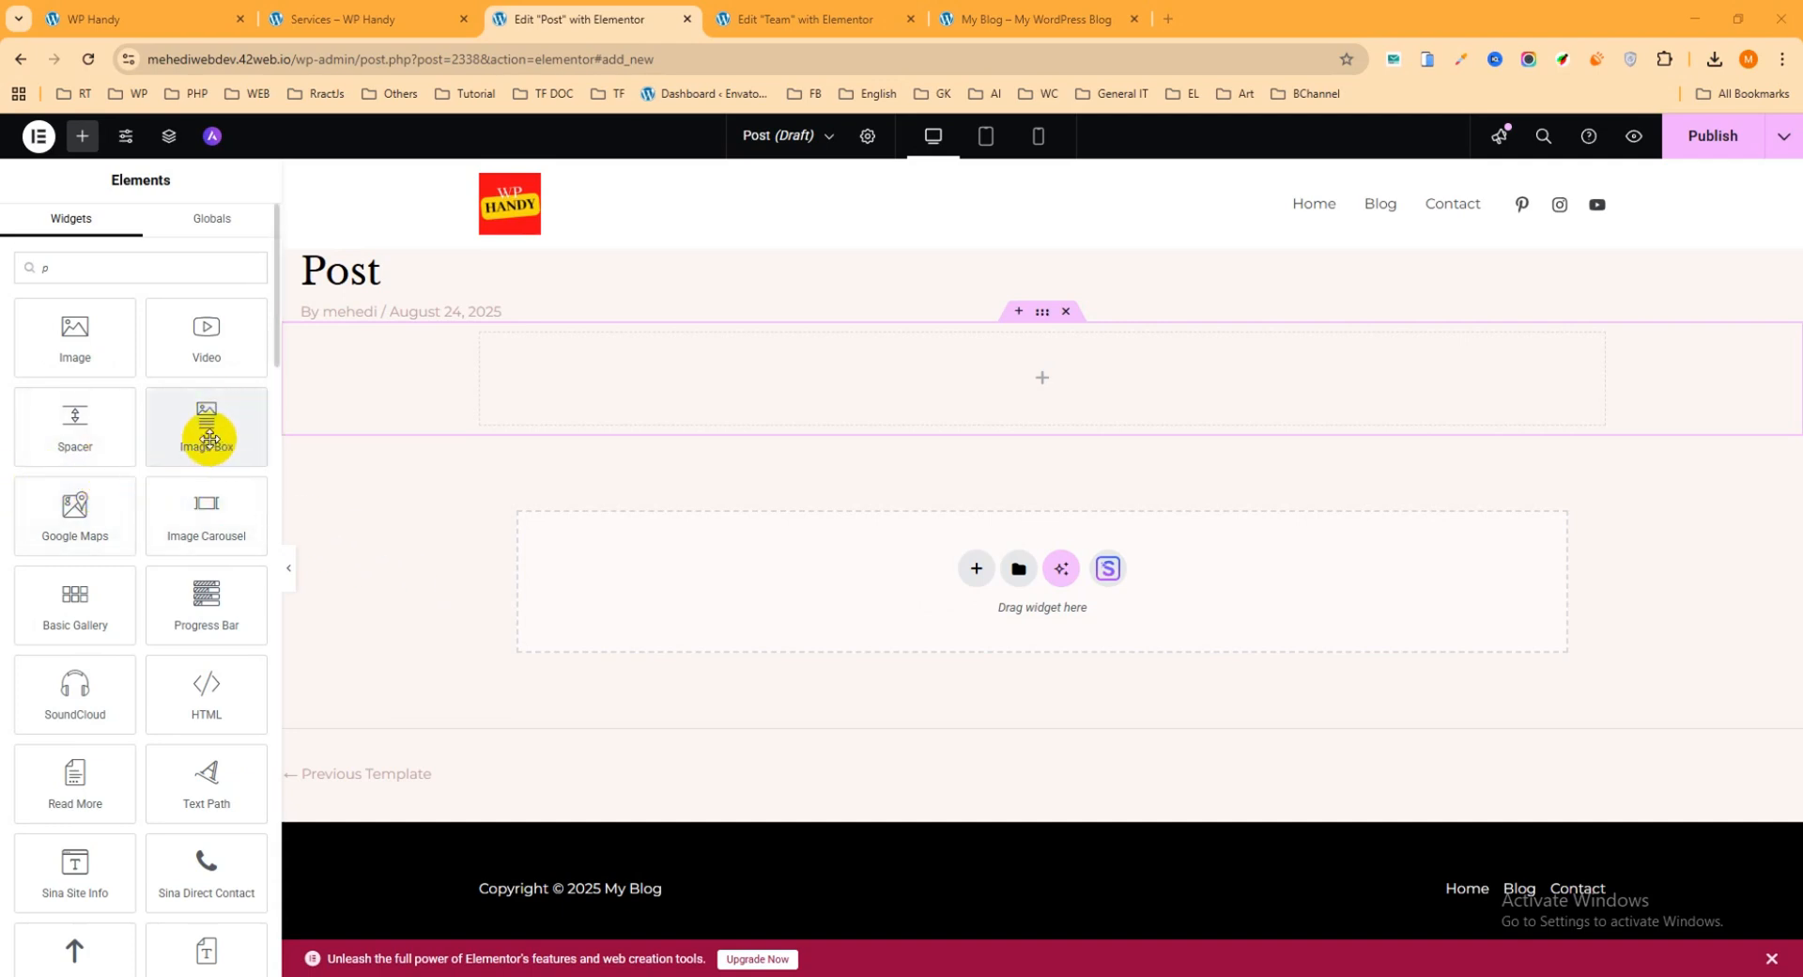
- Add an Image Box with the photo of the smiling woman on the phone to the container, and publish the Post template
{"action": "left_click_drag", "start_coordinate": [203, 453], "coordinate": [1042, 373]}
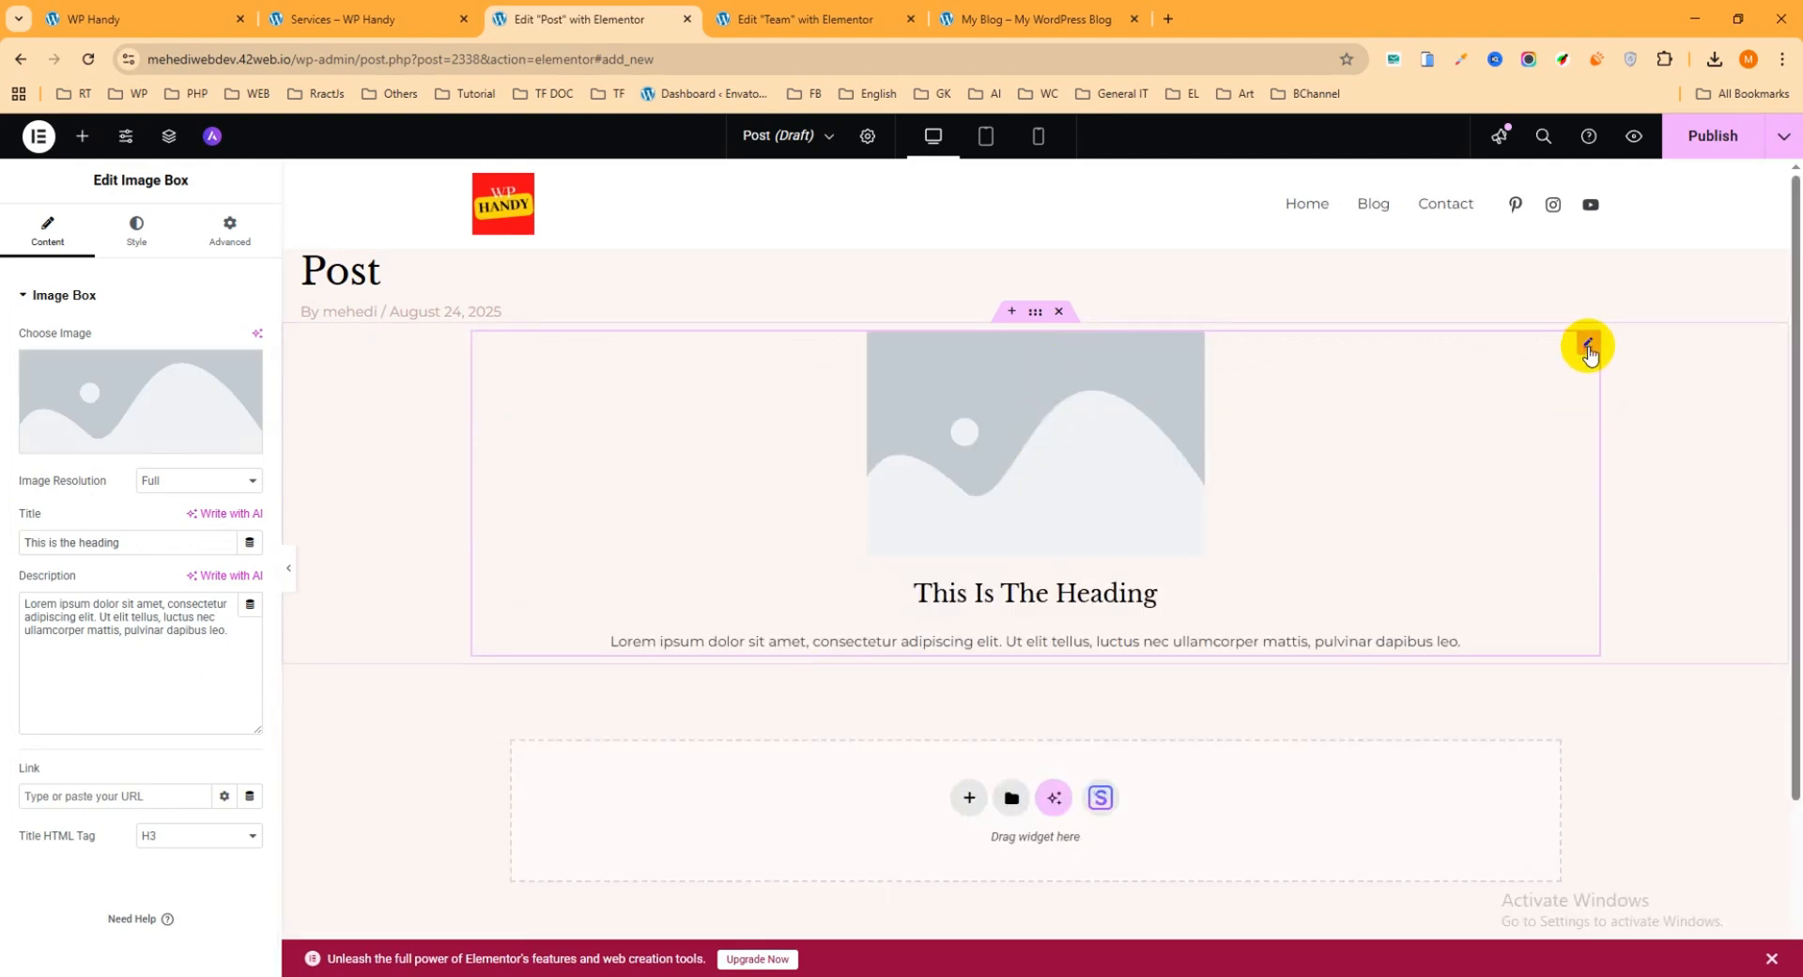
{"action": "left_click", "coordinate": [151, 402]}
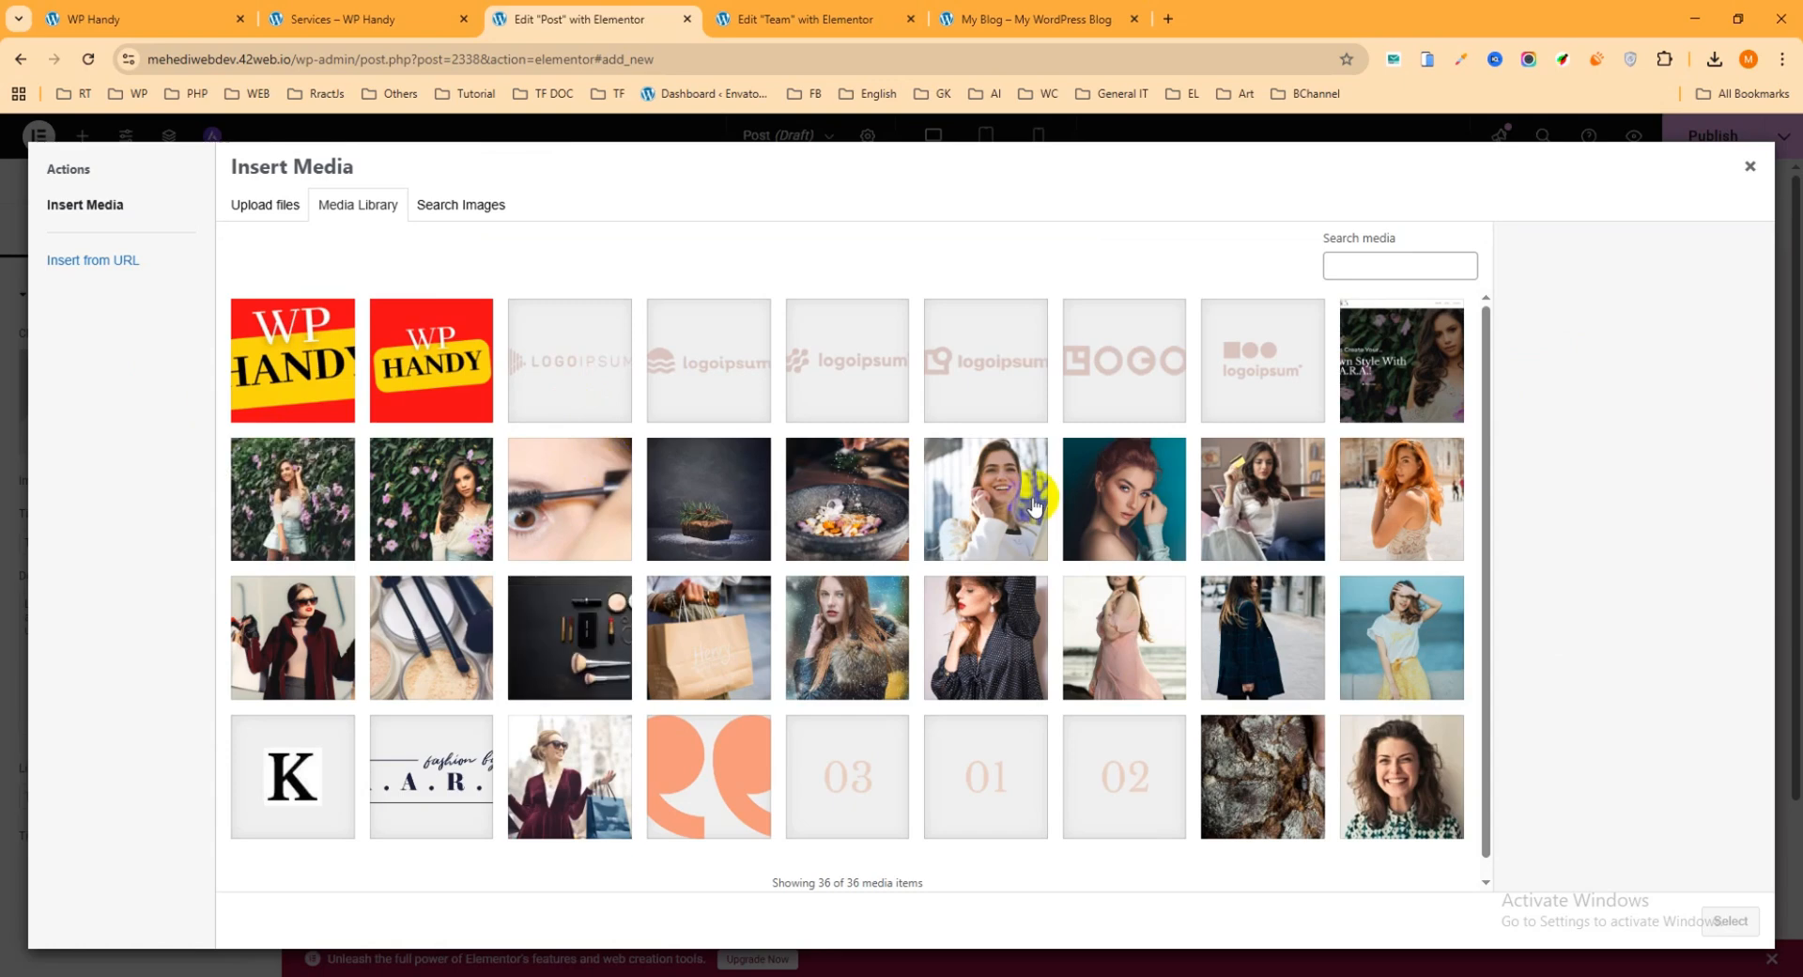
{"action": "left_click", "coordinate": [986, 498]}
{"action": "left_click", "coordinate": [1709, 930]}
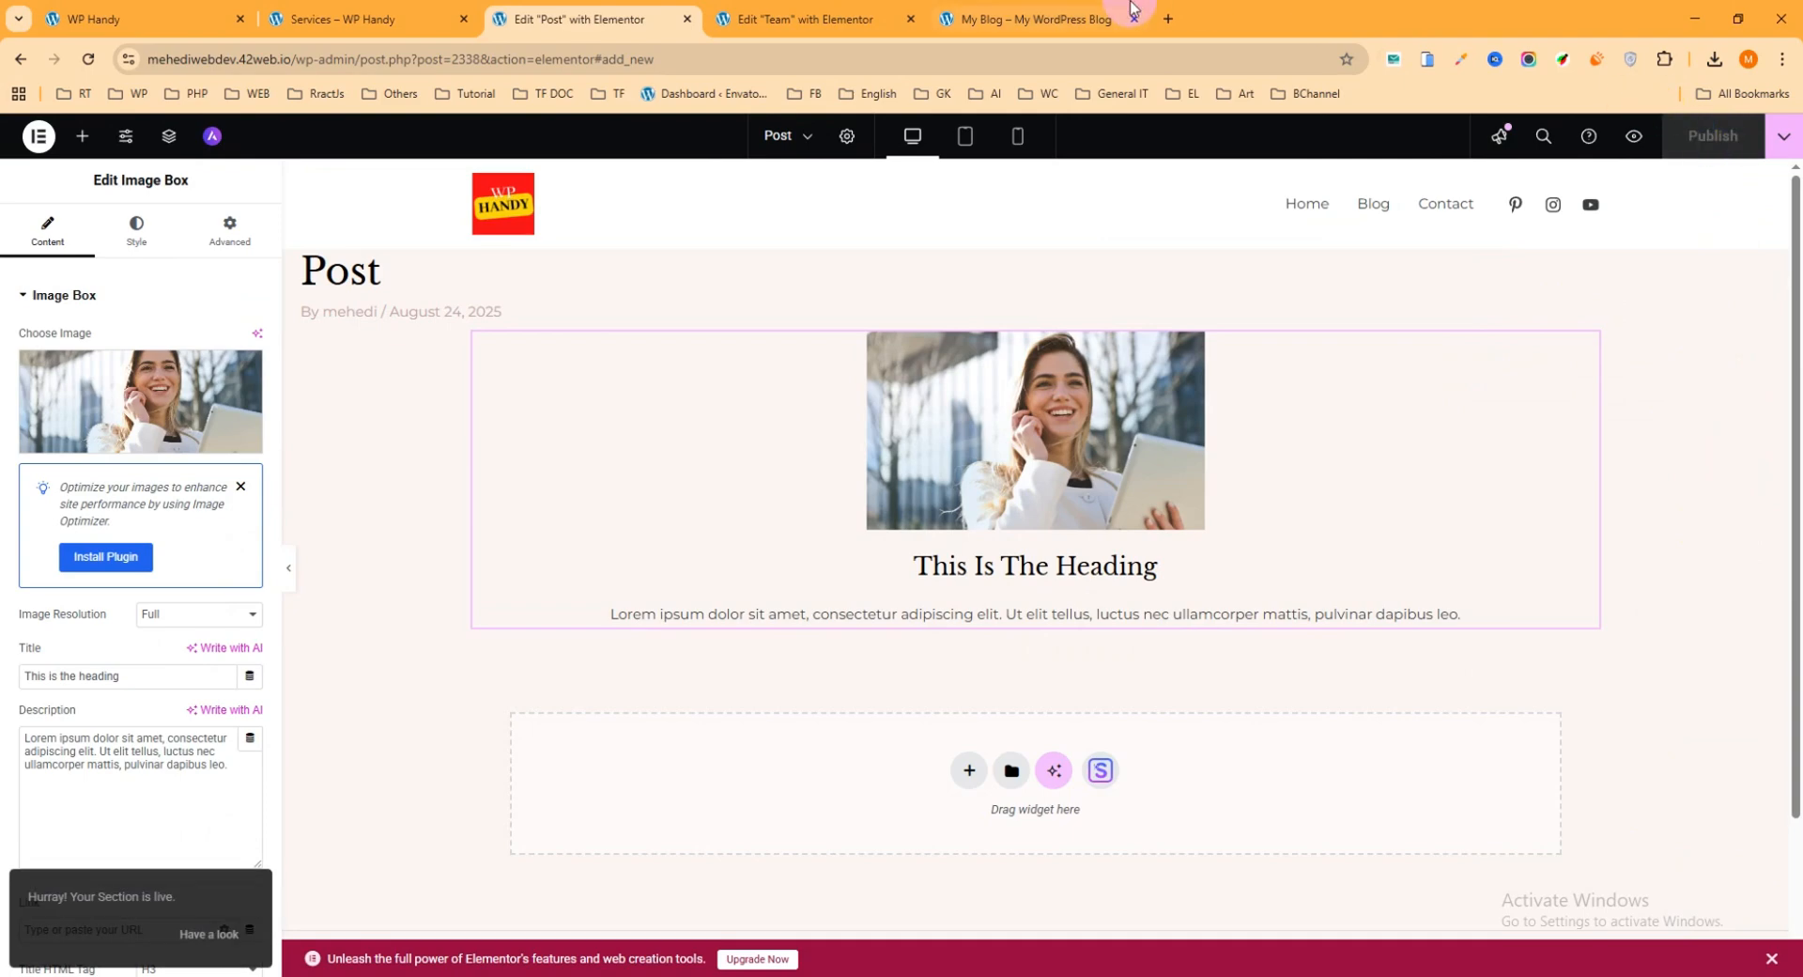
- Open the My Blog home page for editing with Elementor in a new browser tab
{"action": "left_click", "coordinate": [798, 19]}
{"action": "left_click", "coordinate": [1034, 19]}
{"action": "left_click", "coordinate": [710, 385]}
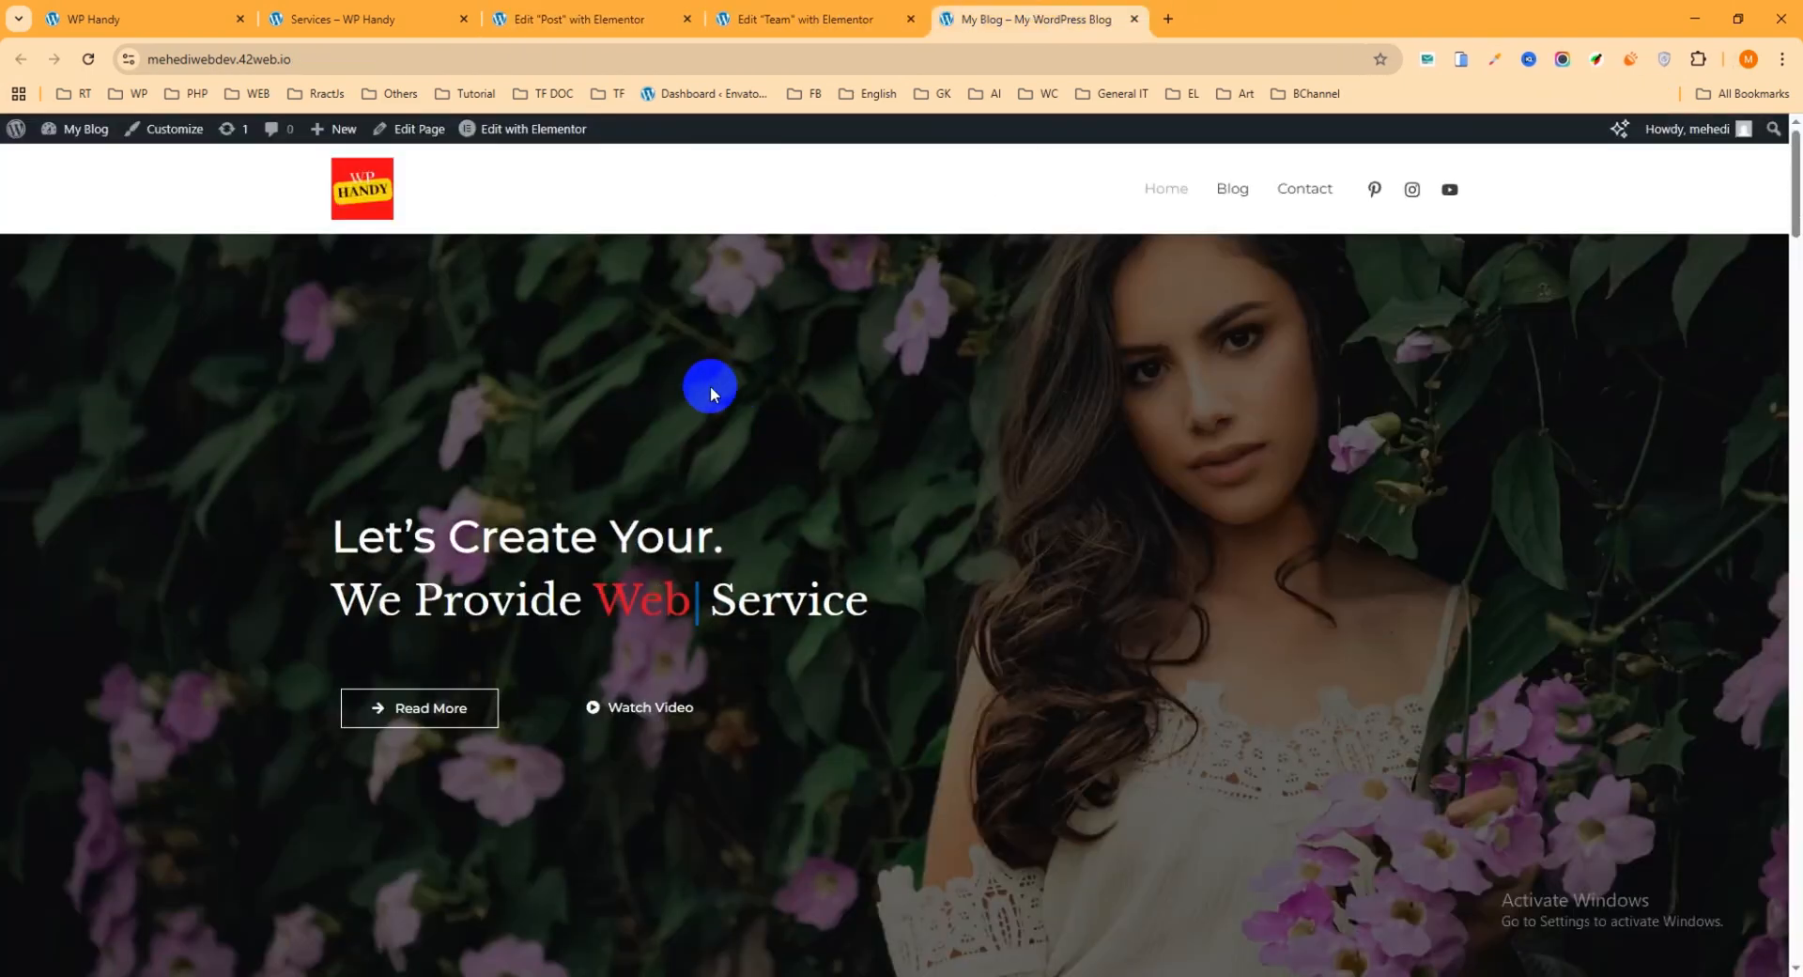
{"action": "right_click", "coordinate": [546, 134]}
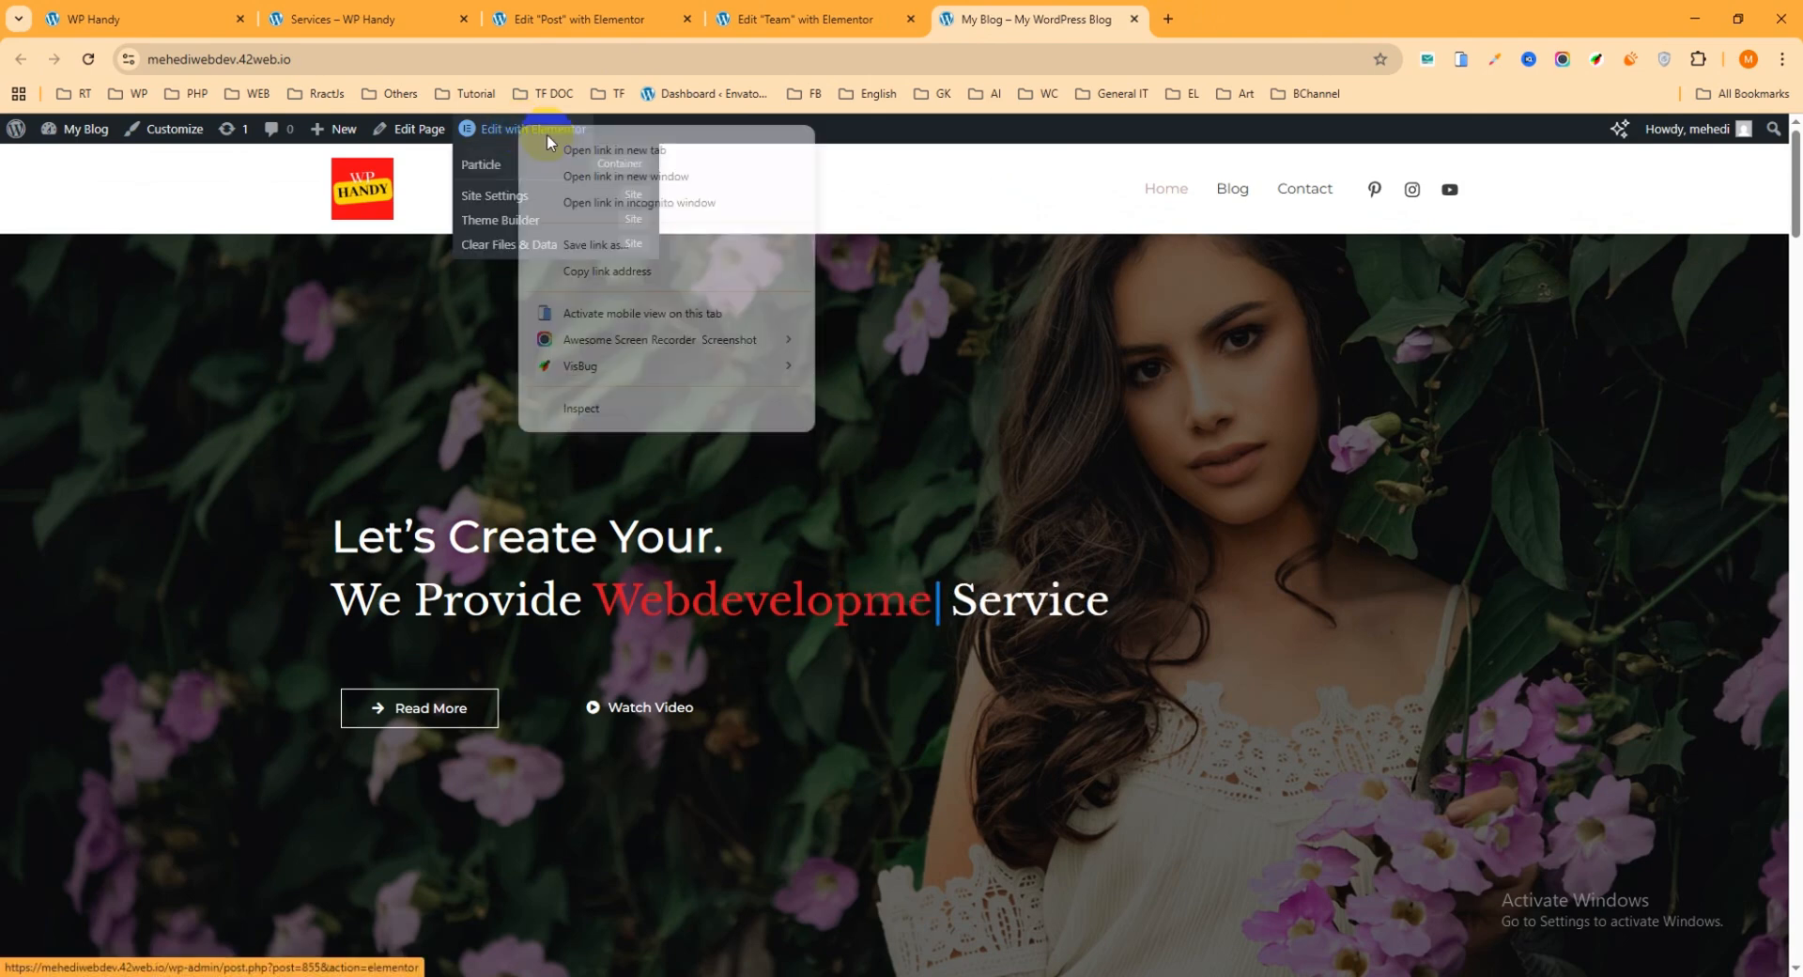
{"action": "left_click", "coordinate": [554, 148]}
{"action": "left_click", "coordinate": [1267, 20]}
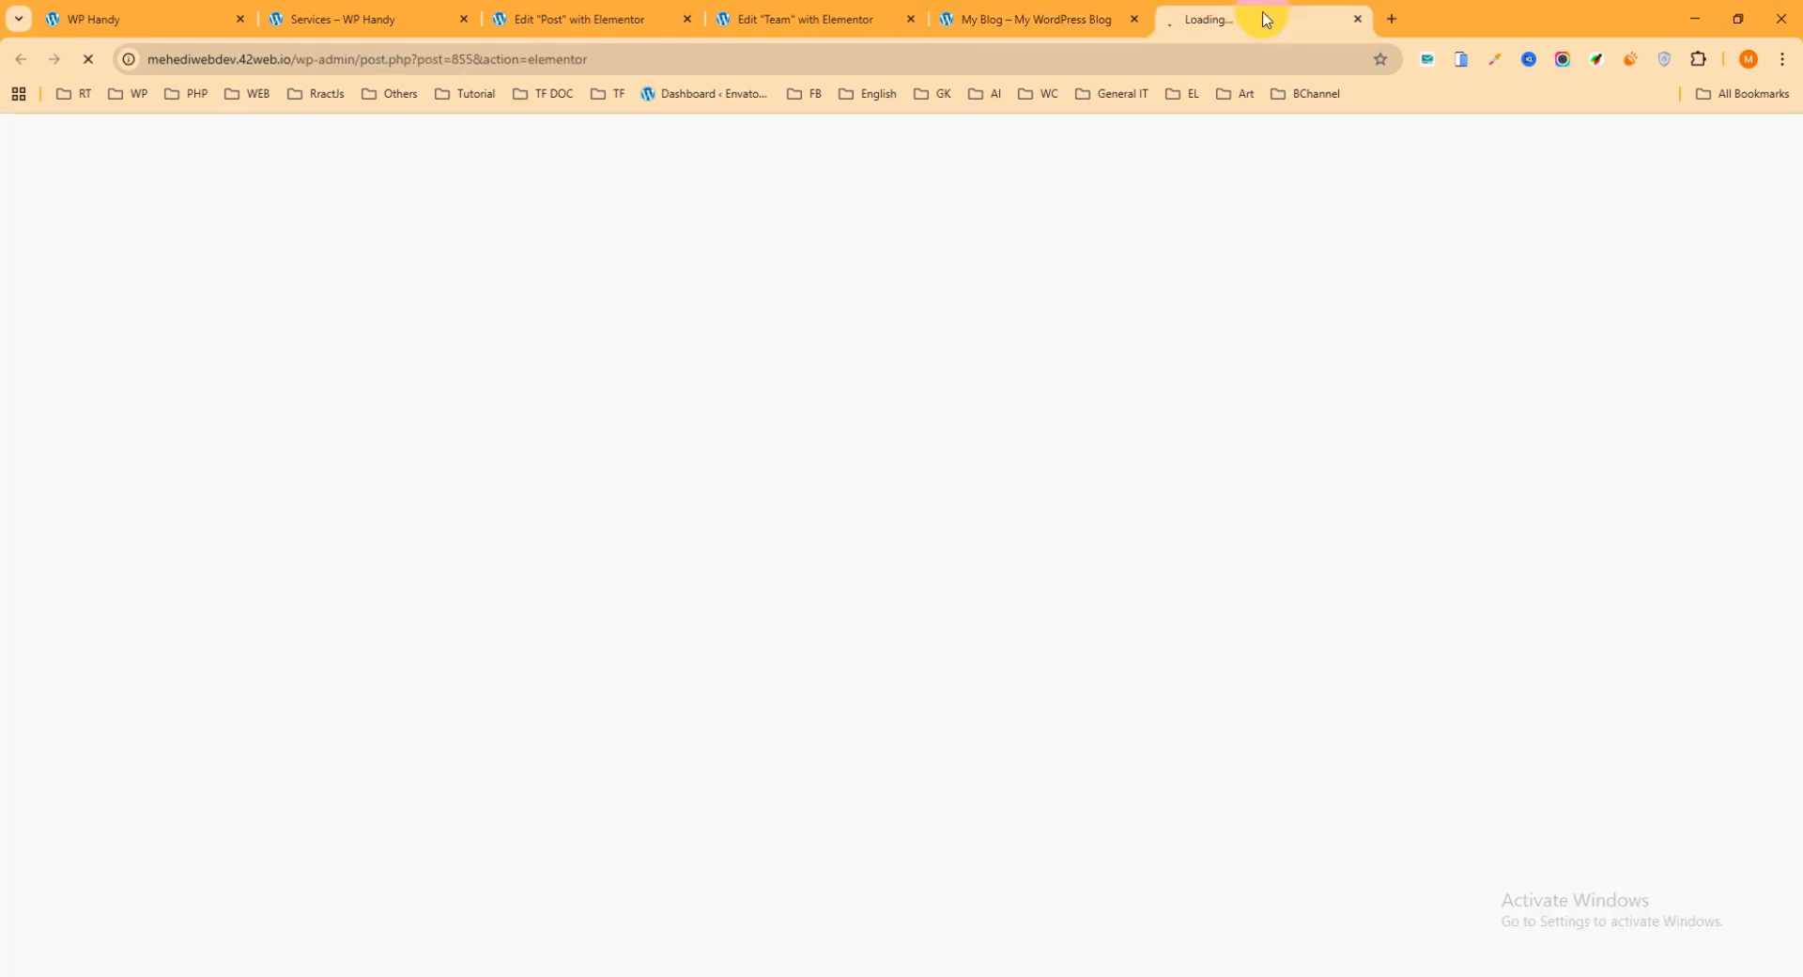
- Insert a single-column container between the hero section and the "Welcome To Get Start Your Business" section
{"action": "scroll", "coordinate": [1034, 572], "scroll_direction": "down", "scroll_amount": 5}
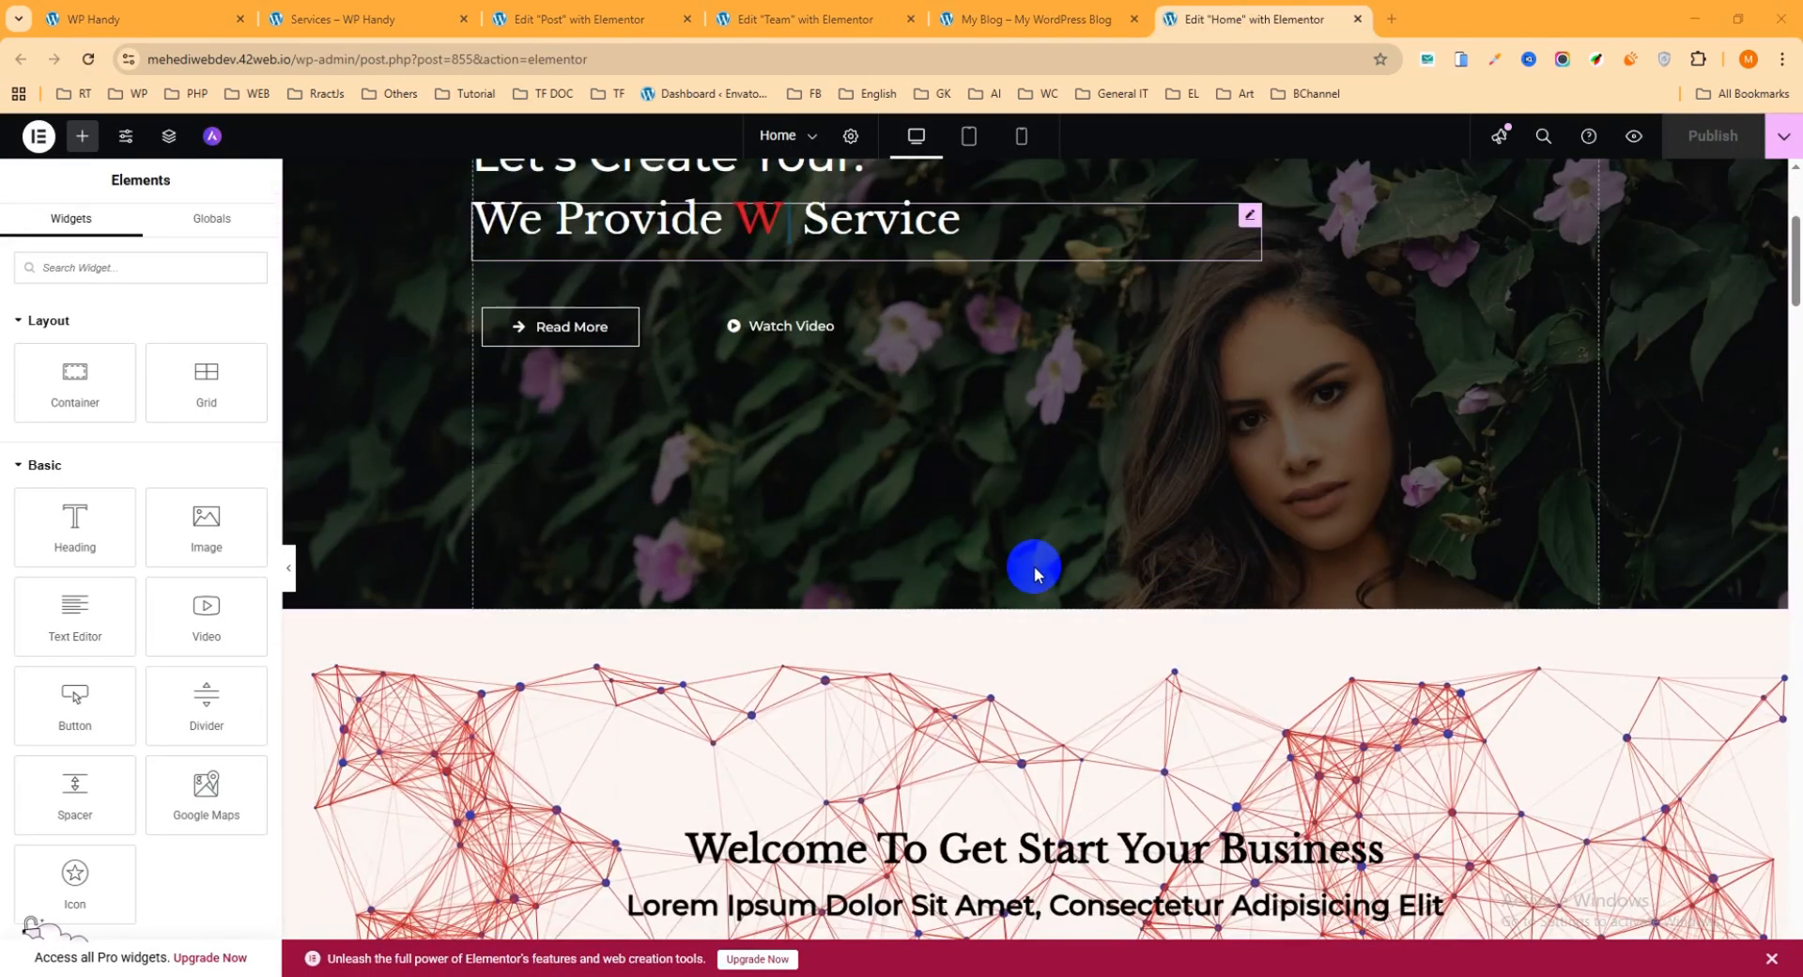
{"action": "scroll", "coordinate": [1039, 611], "scroll_direction": "down", "scroll_amount": 1}
{"action": "left_click", "coordinate": [1008, 410]}
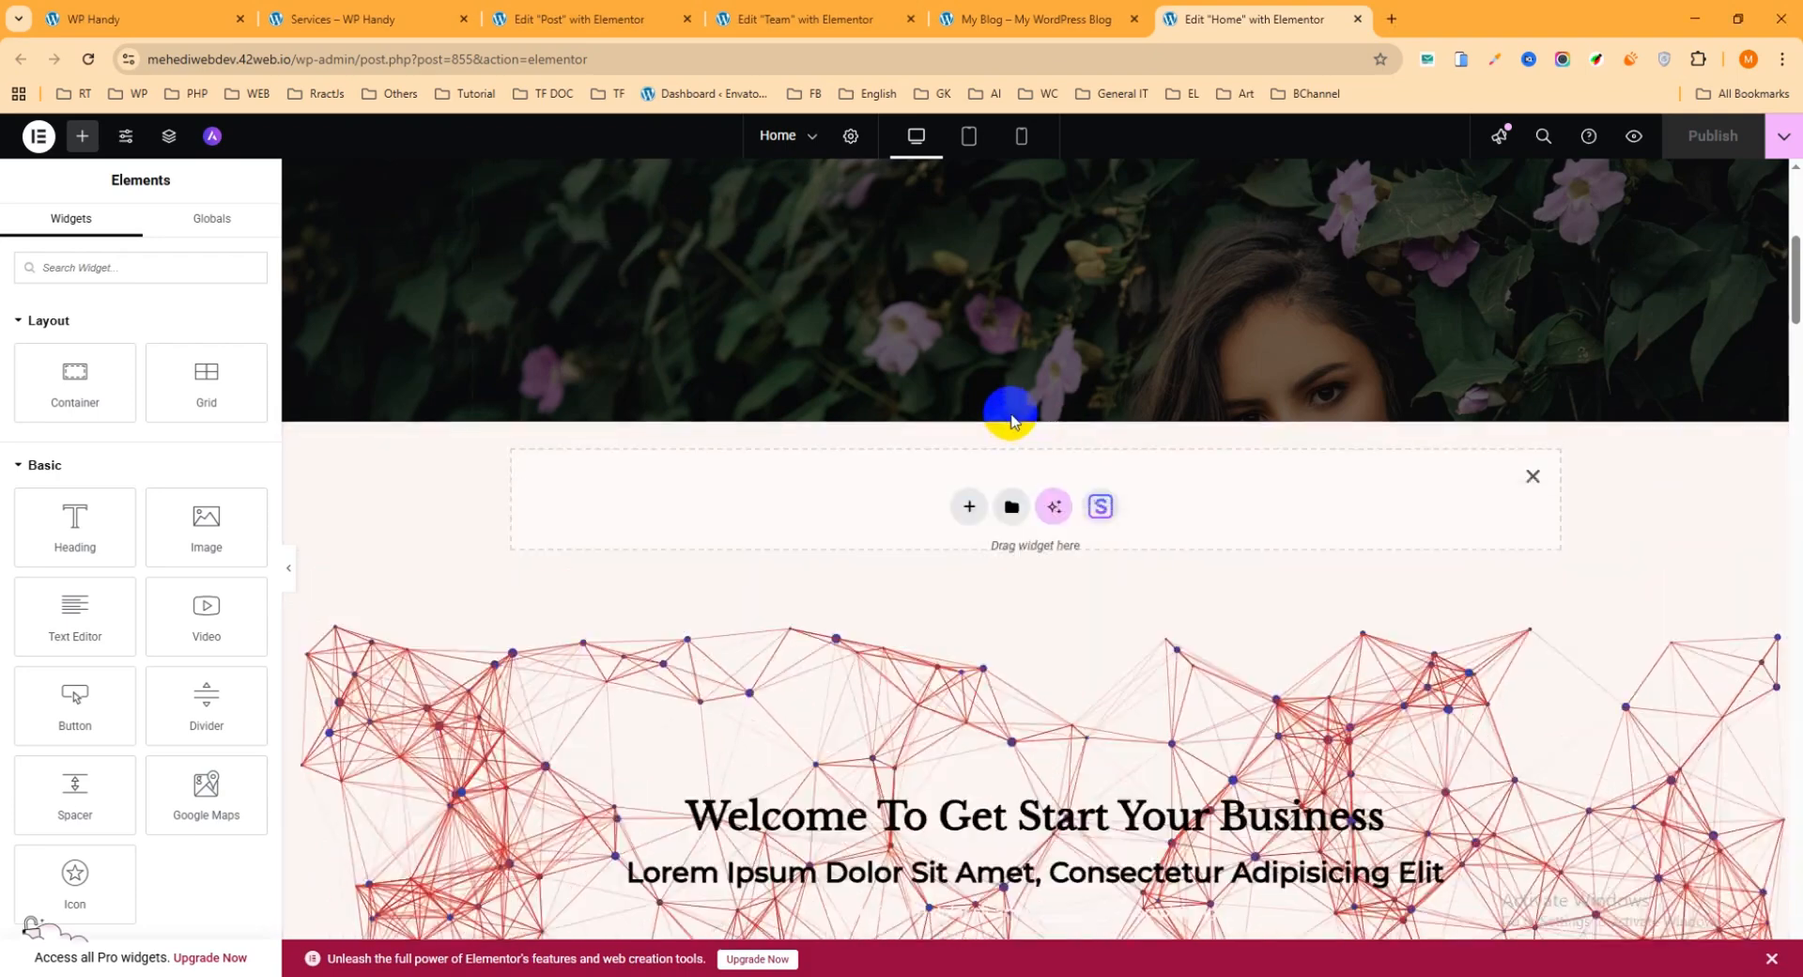
{"action": "left_click", "coordinate": [970, 508]}
{"action": "left_click", "coordinate": [951, 578]}
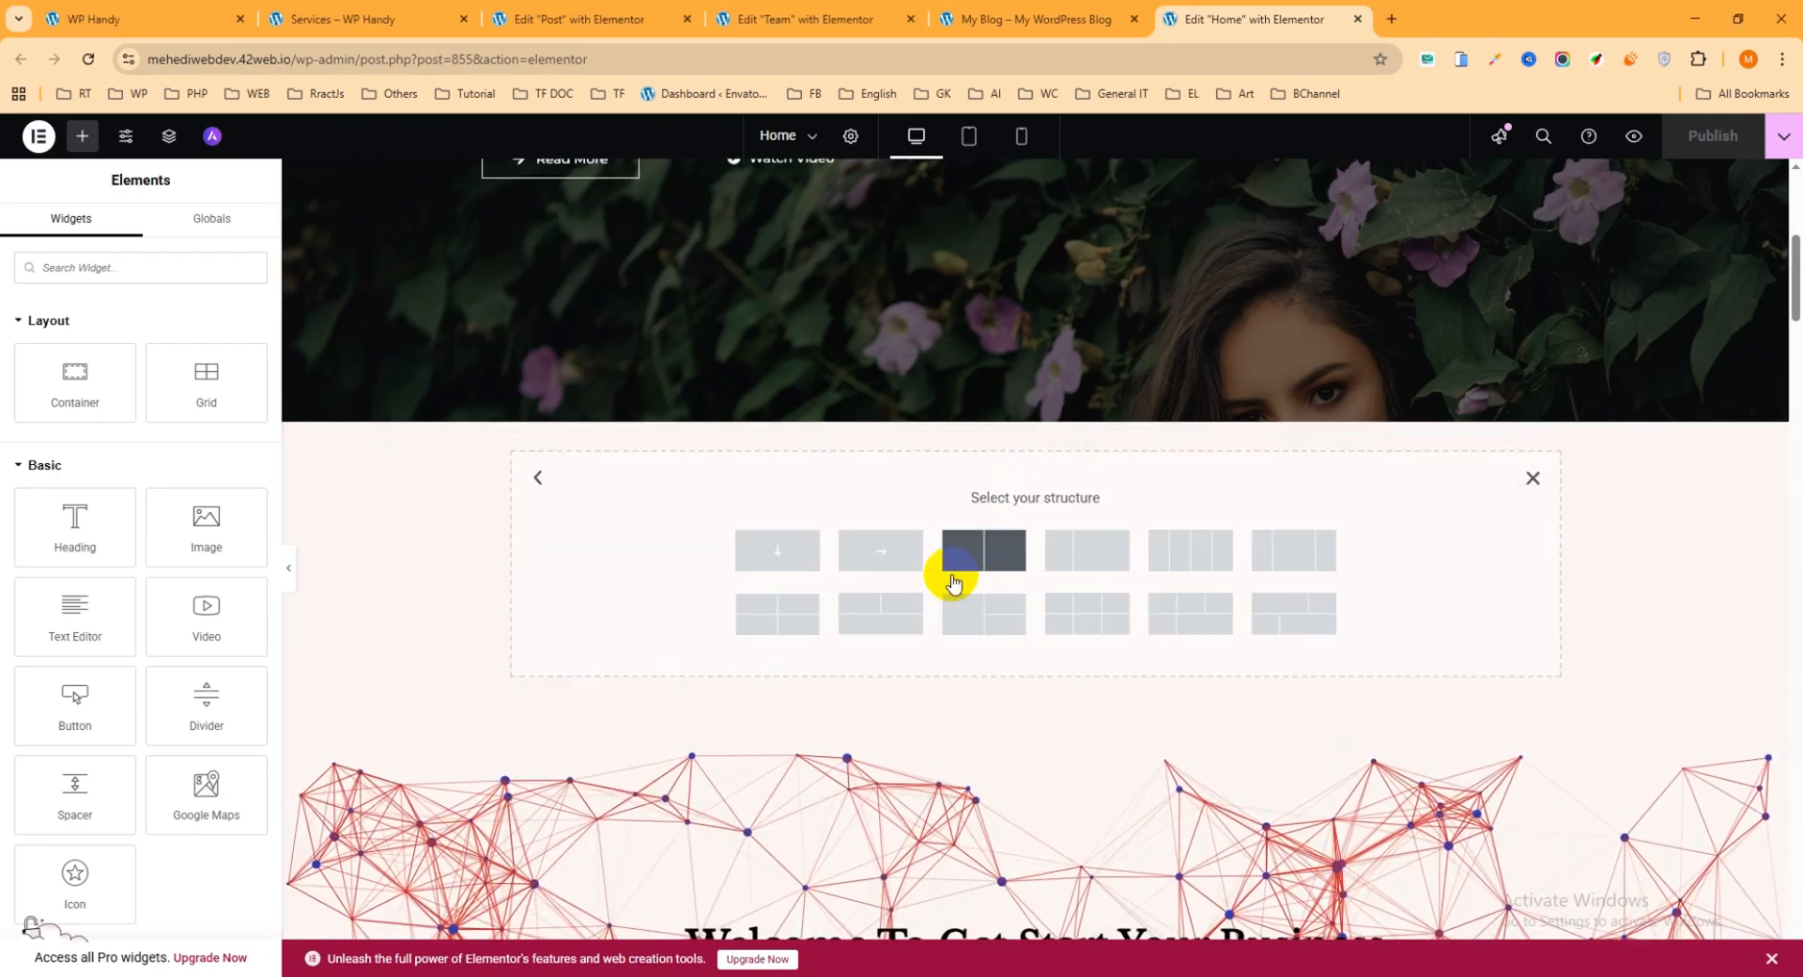
{"action": "left_click", "coordinate": [761, 560]}
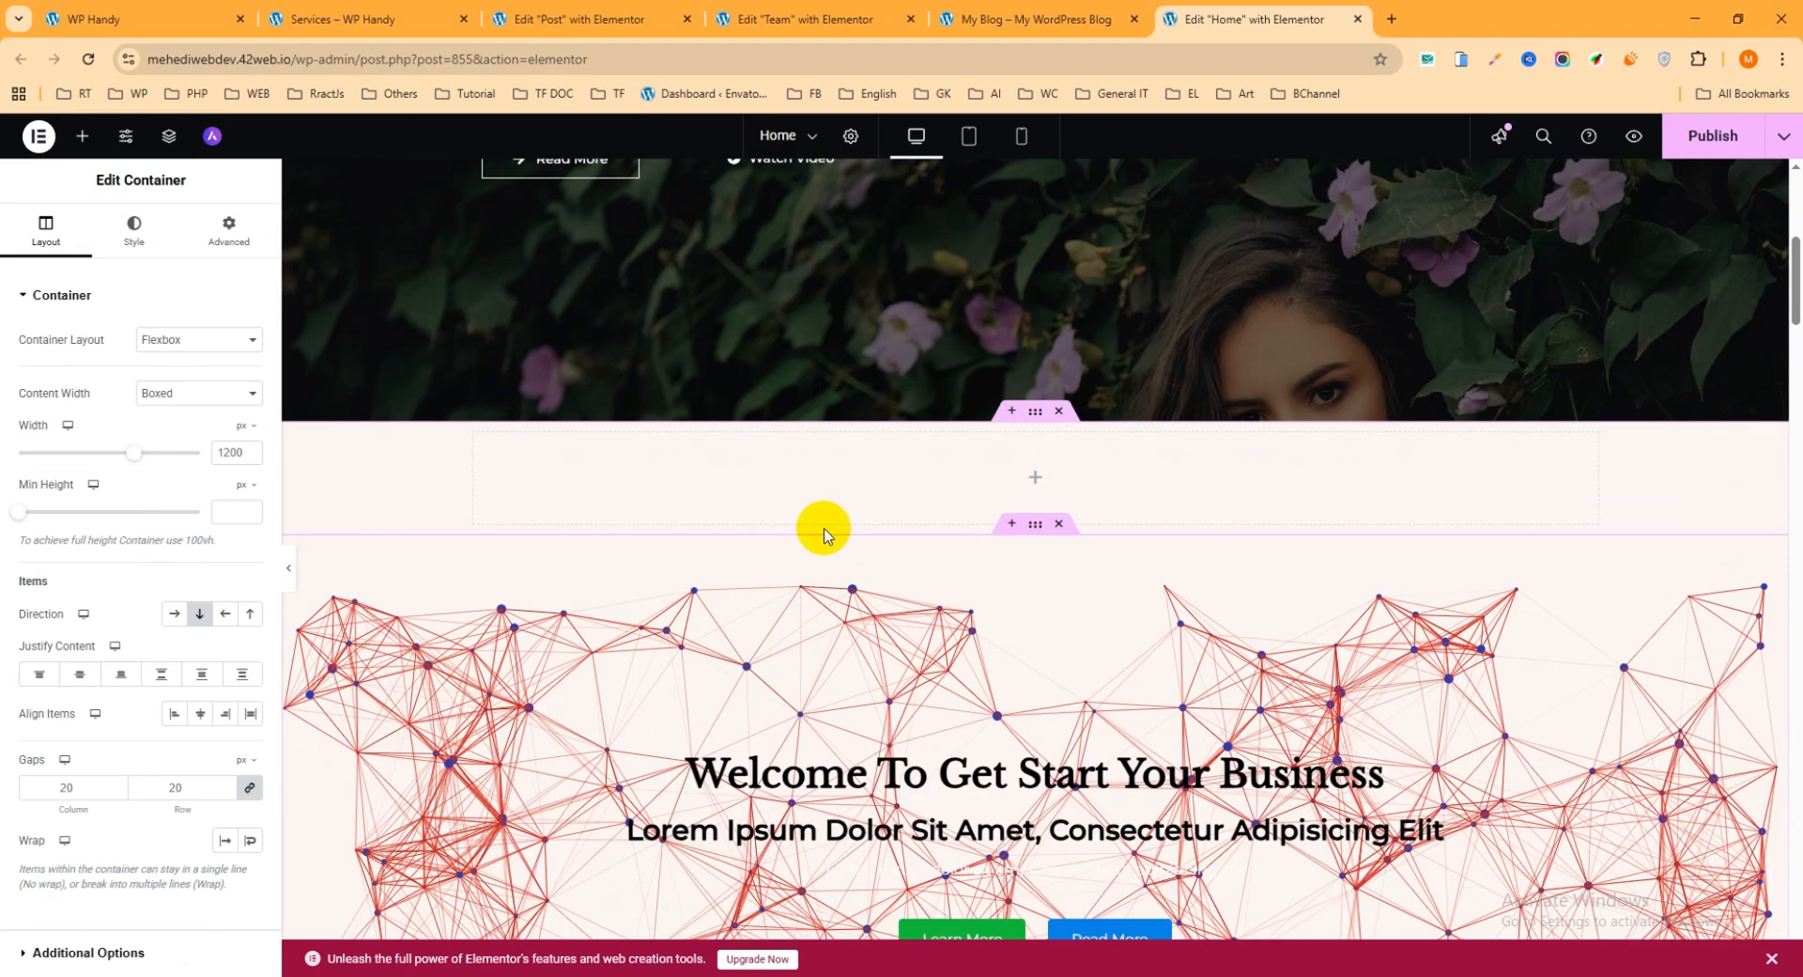
- Find the Sina Content Slider widget with "sina con" and place it in the new container
{"action": "left_click", "coordinate": [1036, 477]}
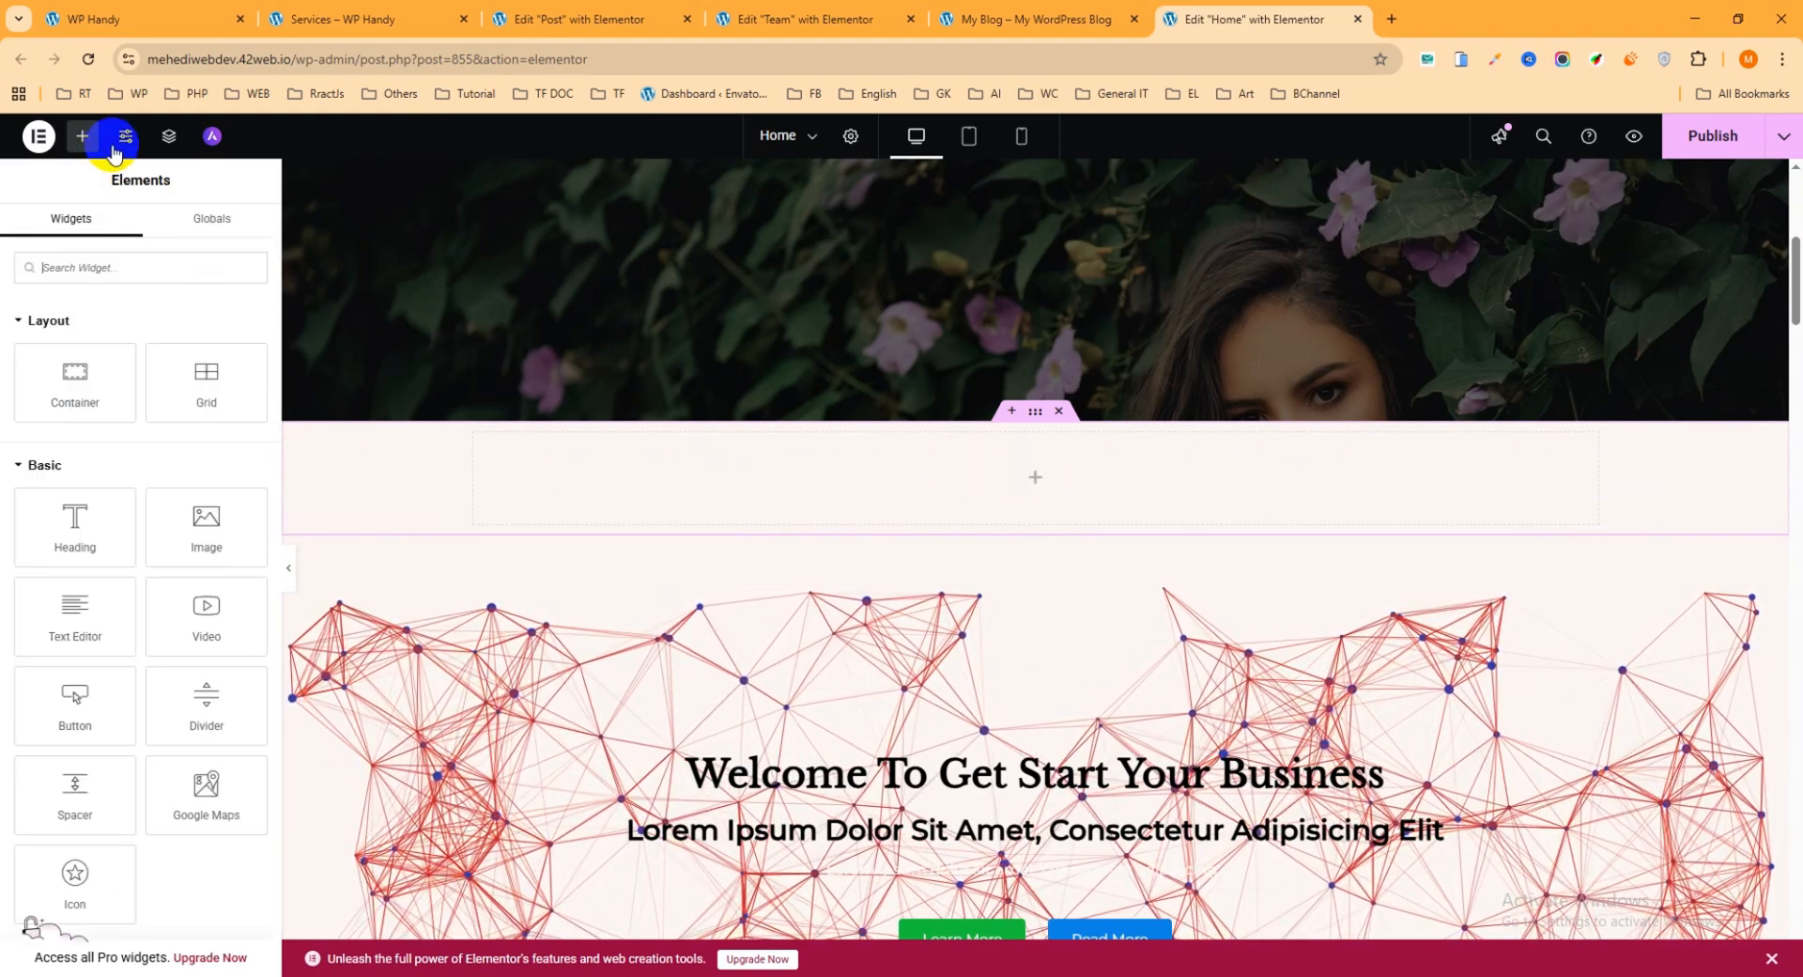
{"action": "left_click", "coordinate": [81, 139]}
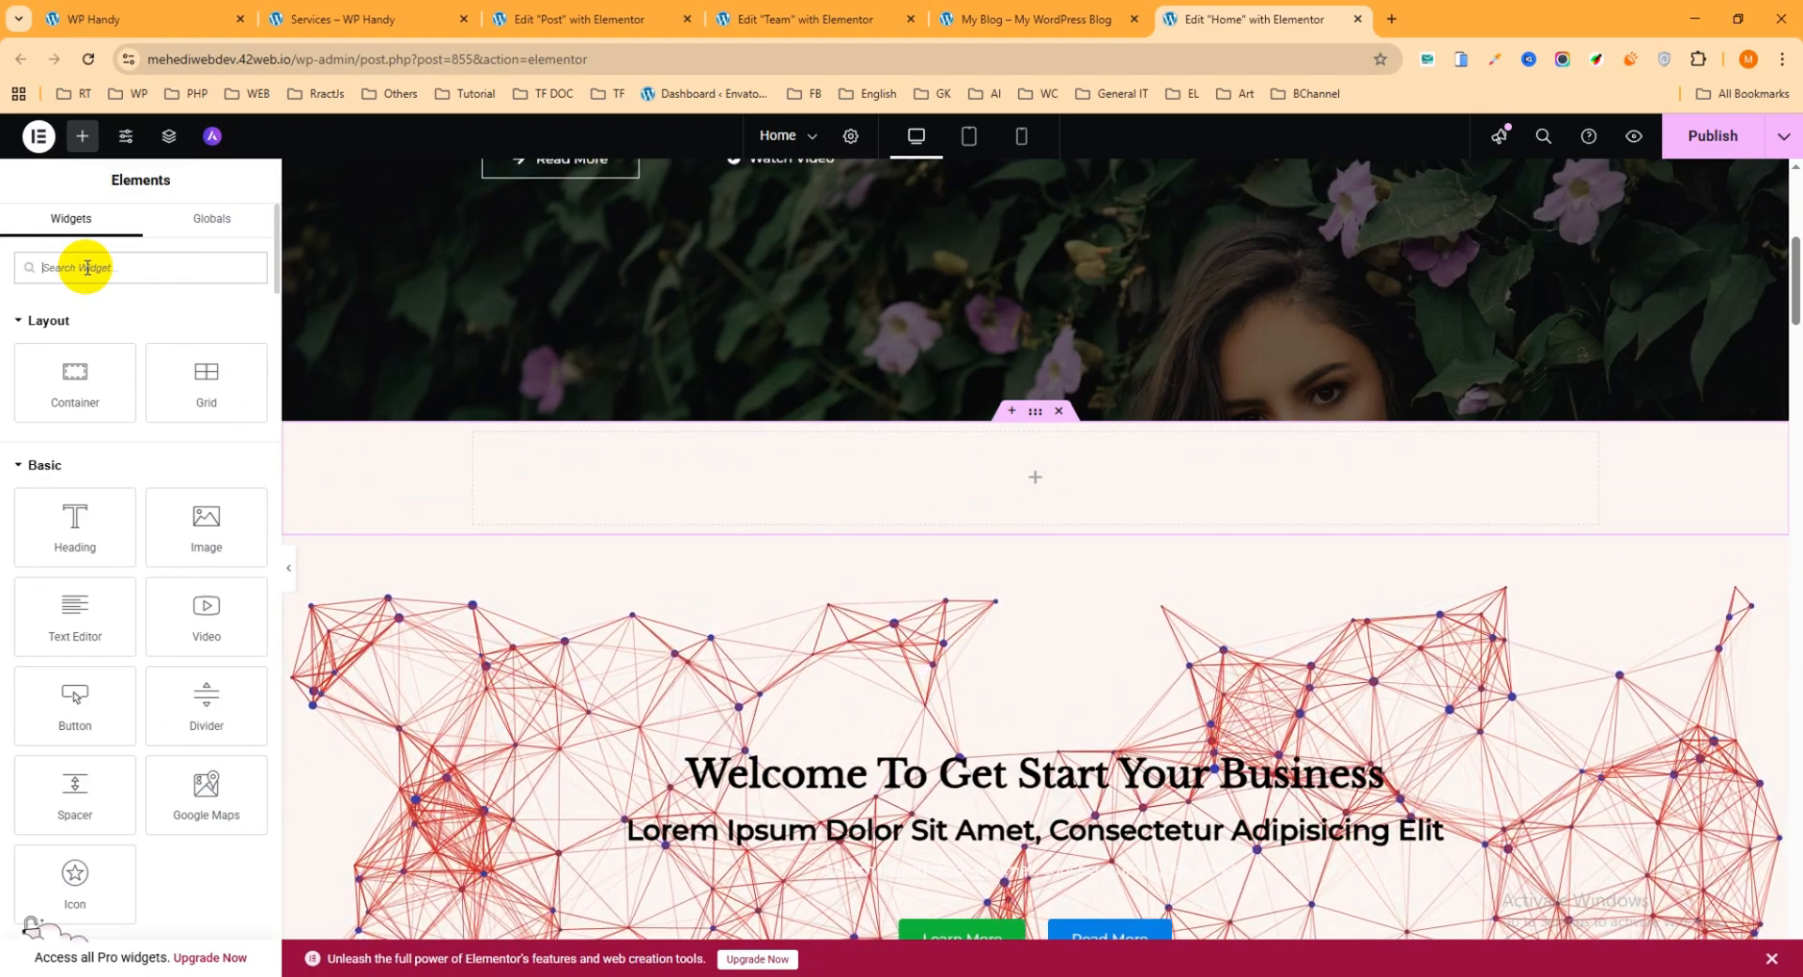
{"action": "type", "text": "sina"}
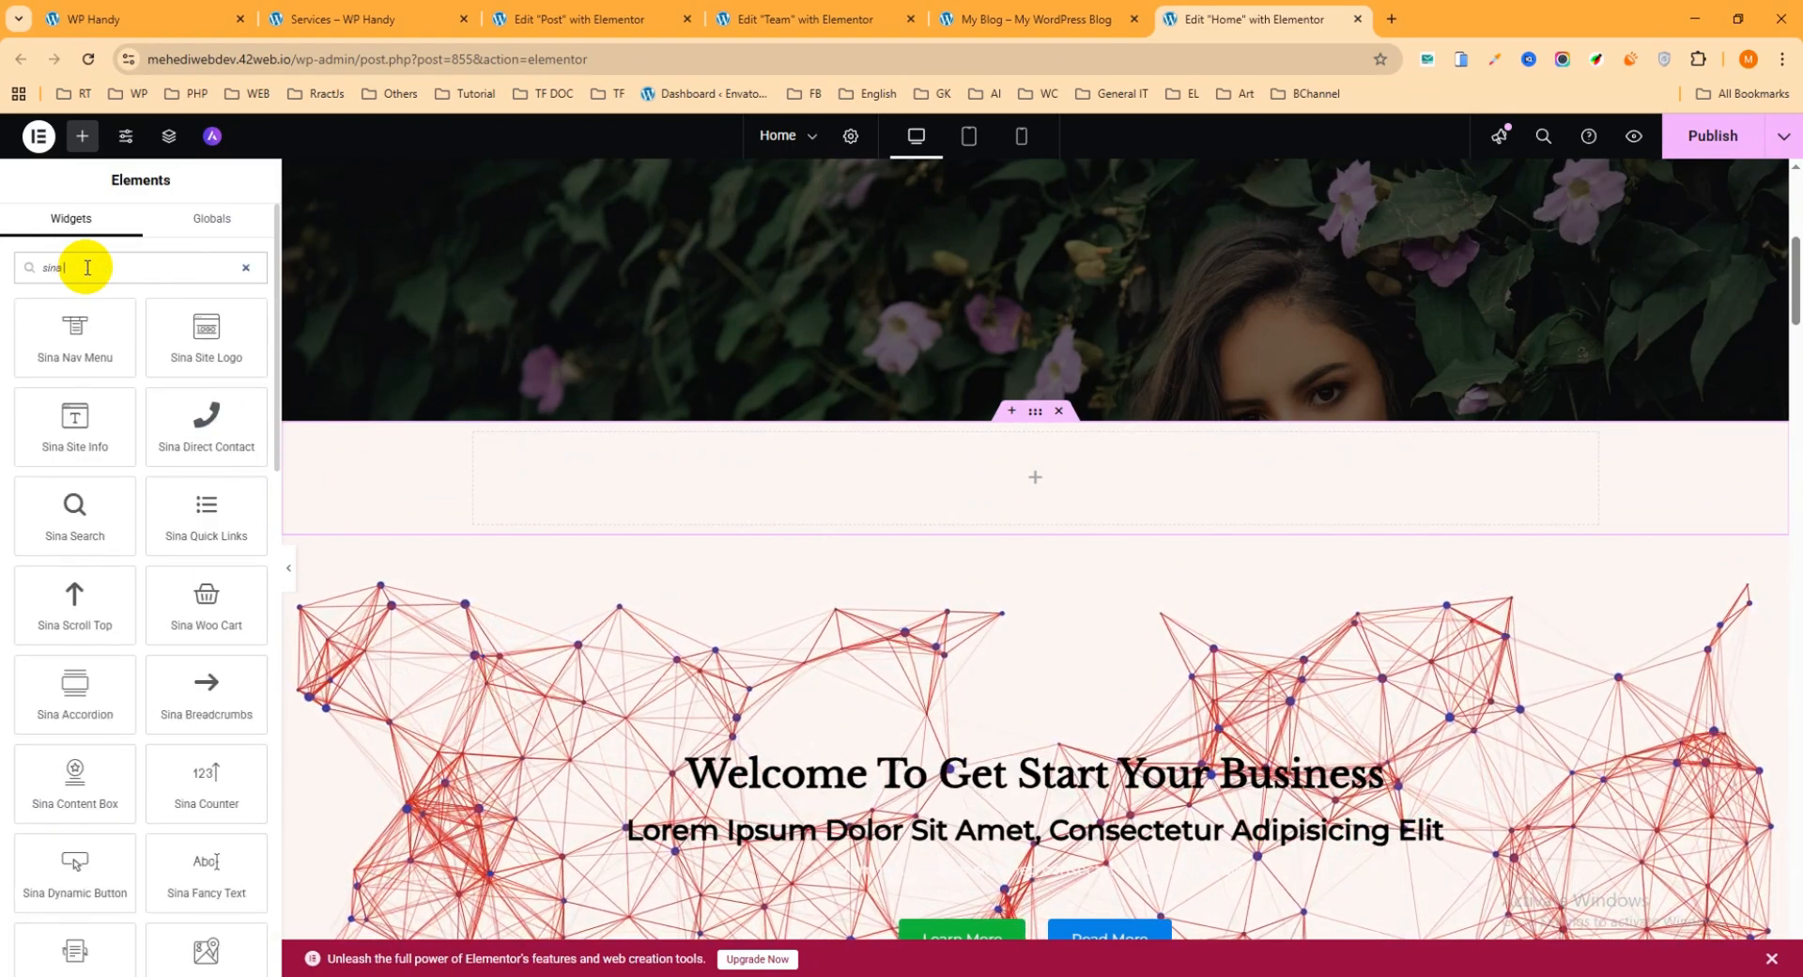
{"action": "type", "text": " con"}
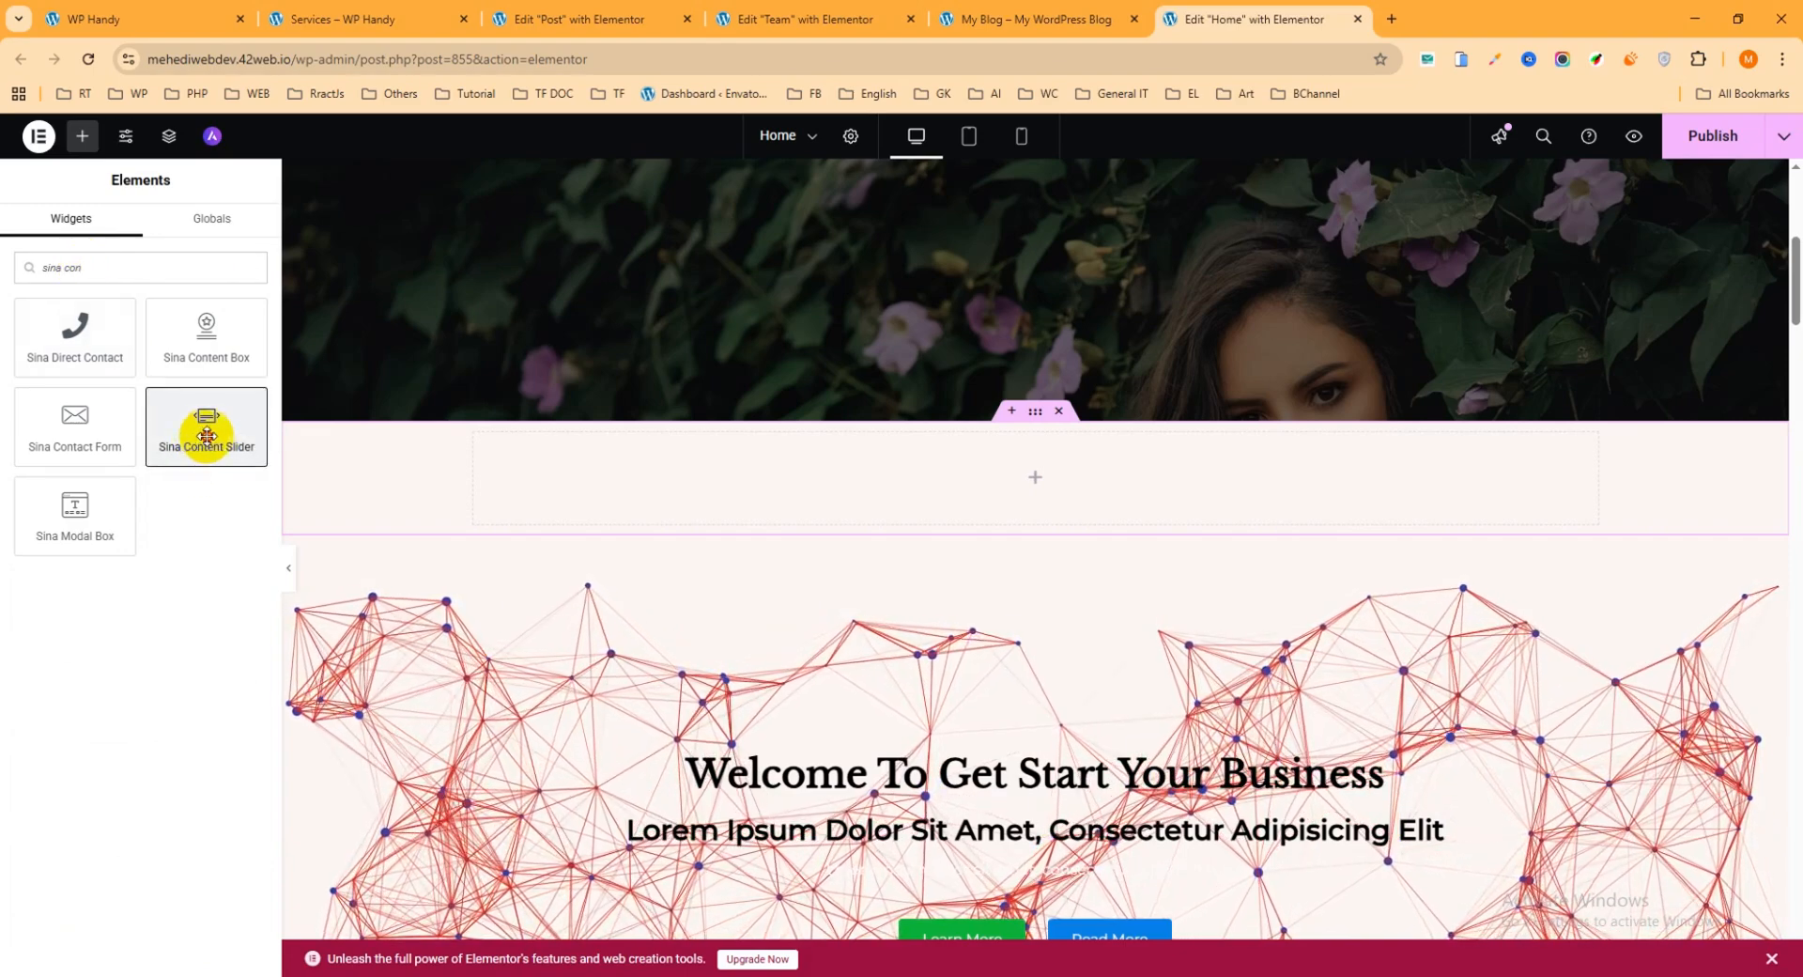
{"action": "left_click_drag", "start_coordinate": [207, 434], "coordinate": [967, 468]}
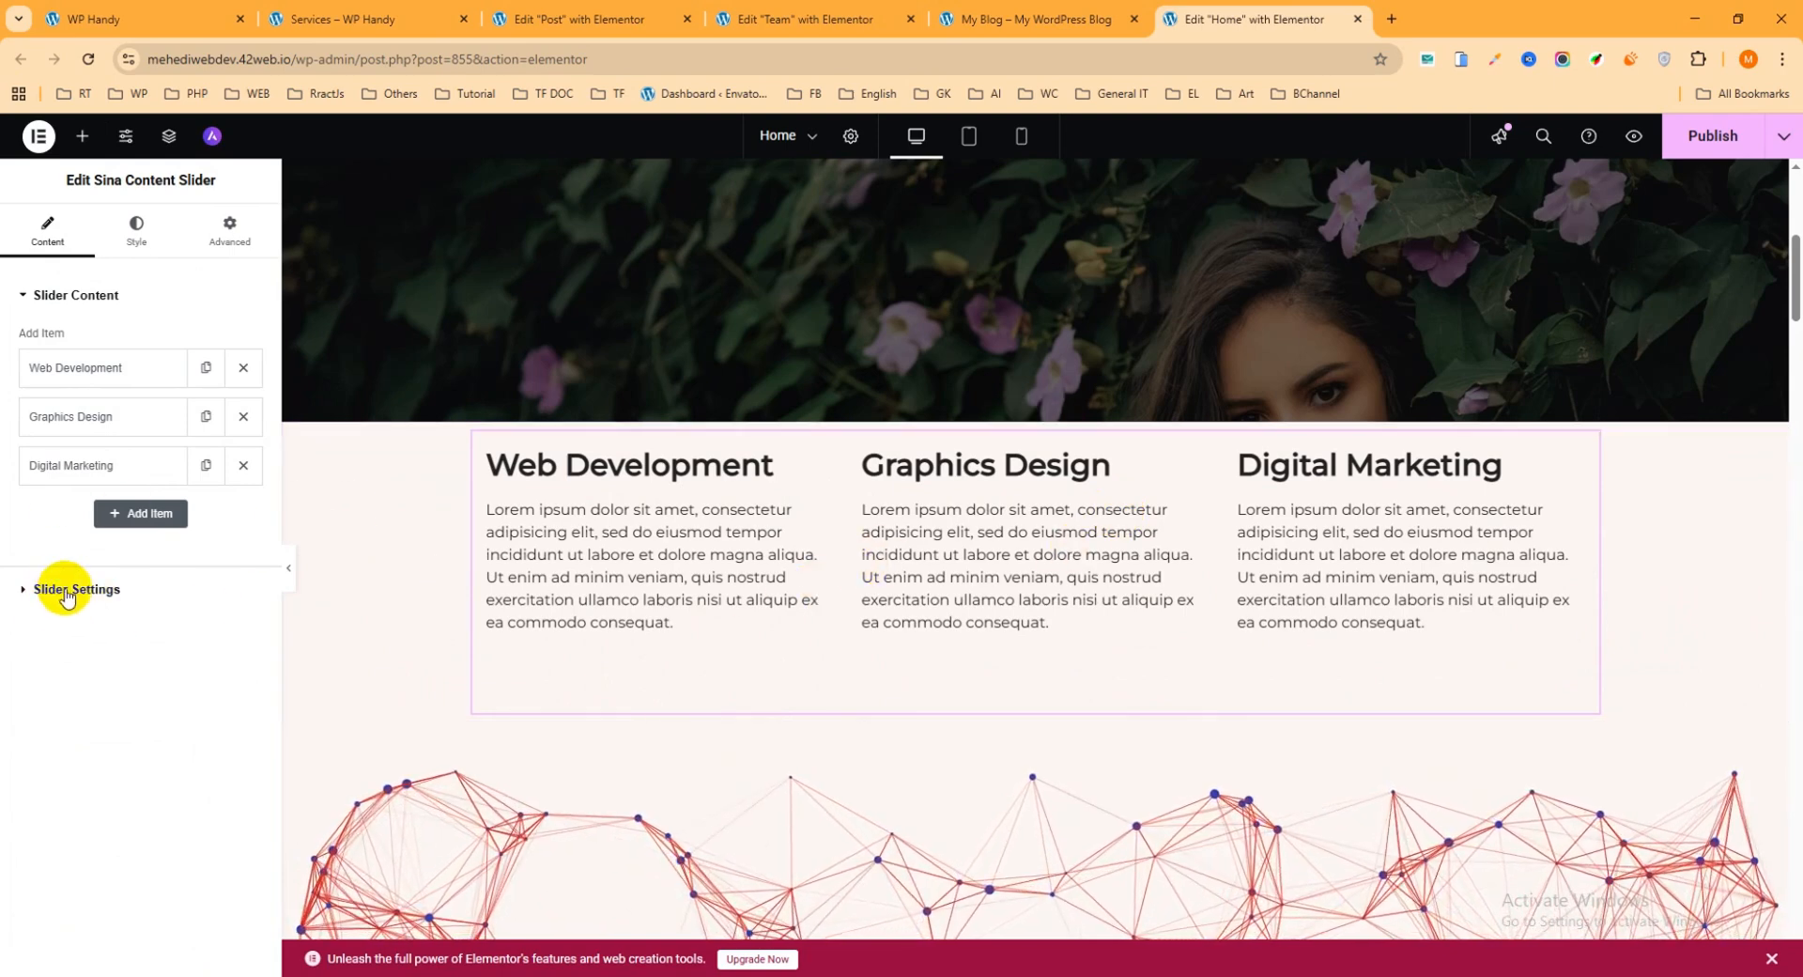
- Set the content slider to show 1 item at a time
{"action": "left_click", "coordinate": [19, 592]}
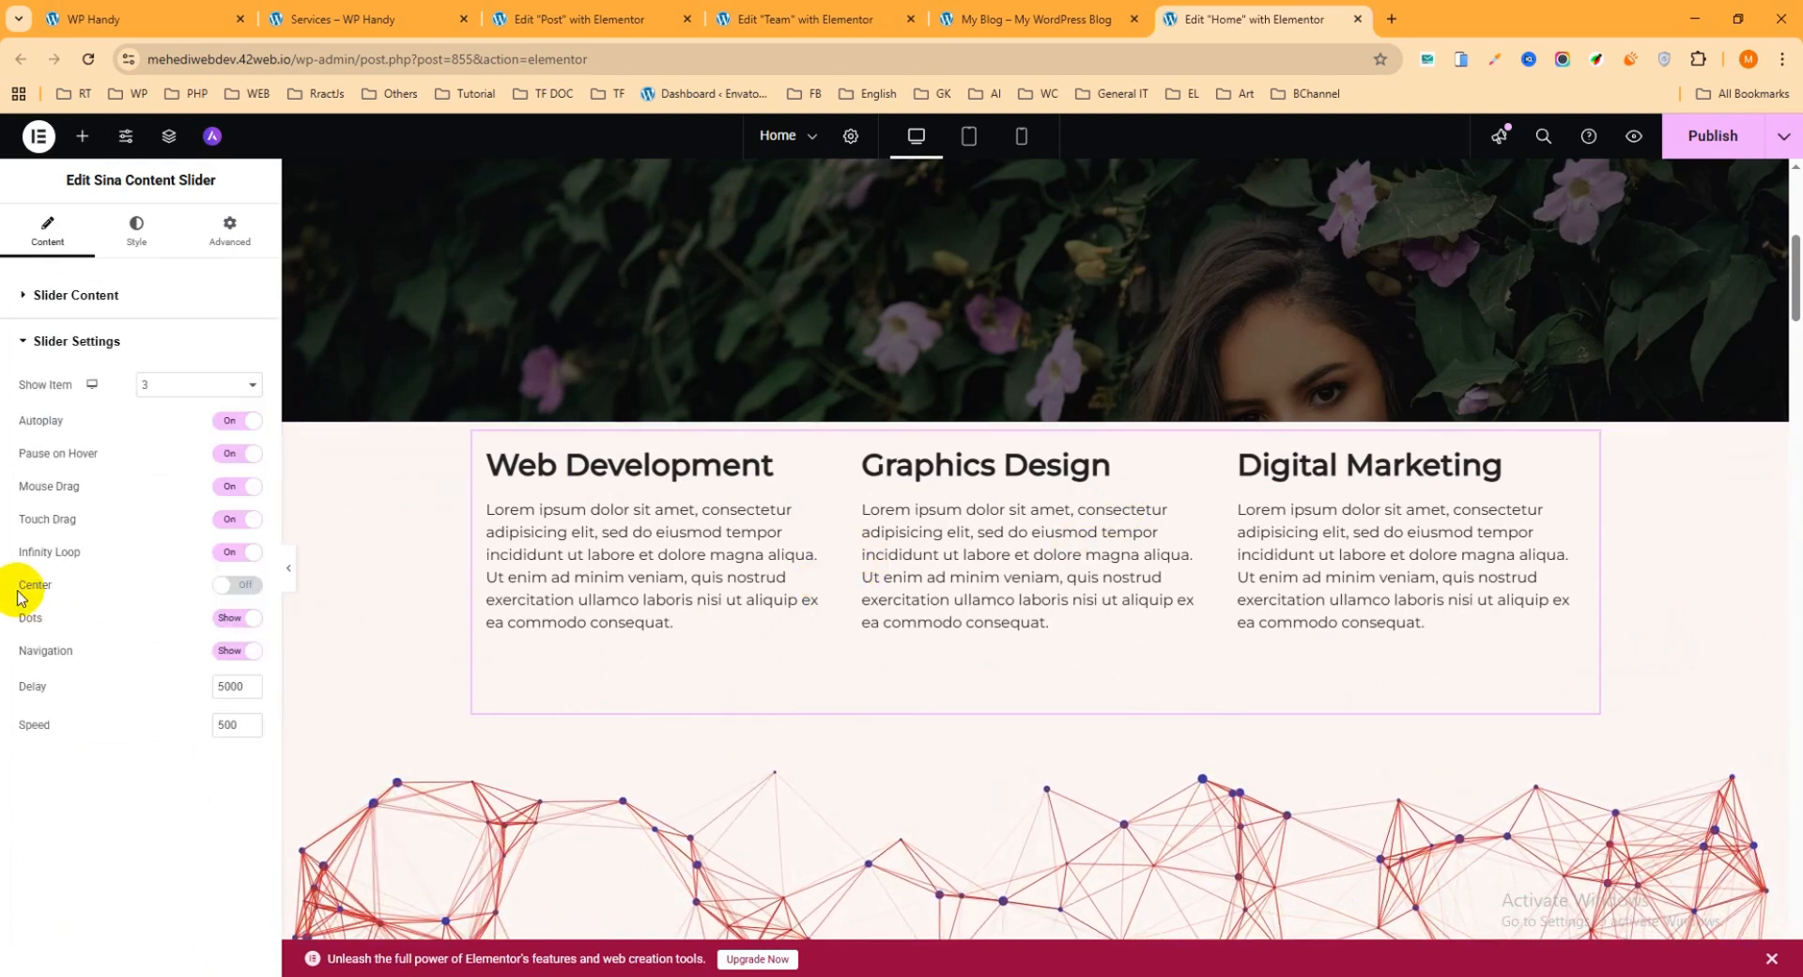
{"action": "left_click", "coordinate": [169, 391]}
{"action": "left_click", "coordinate": [148, 402]}
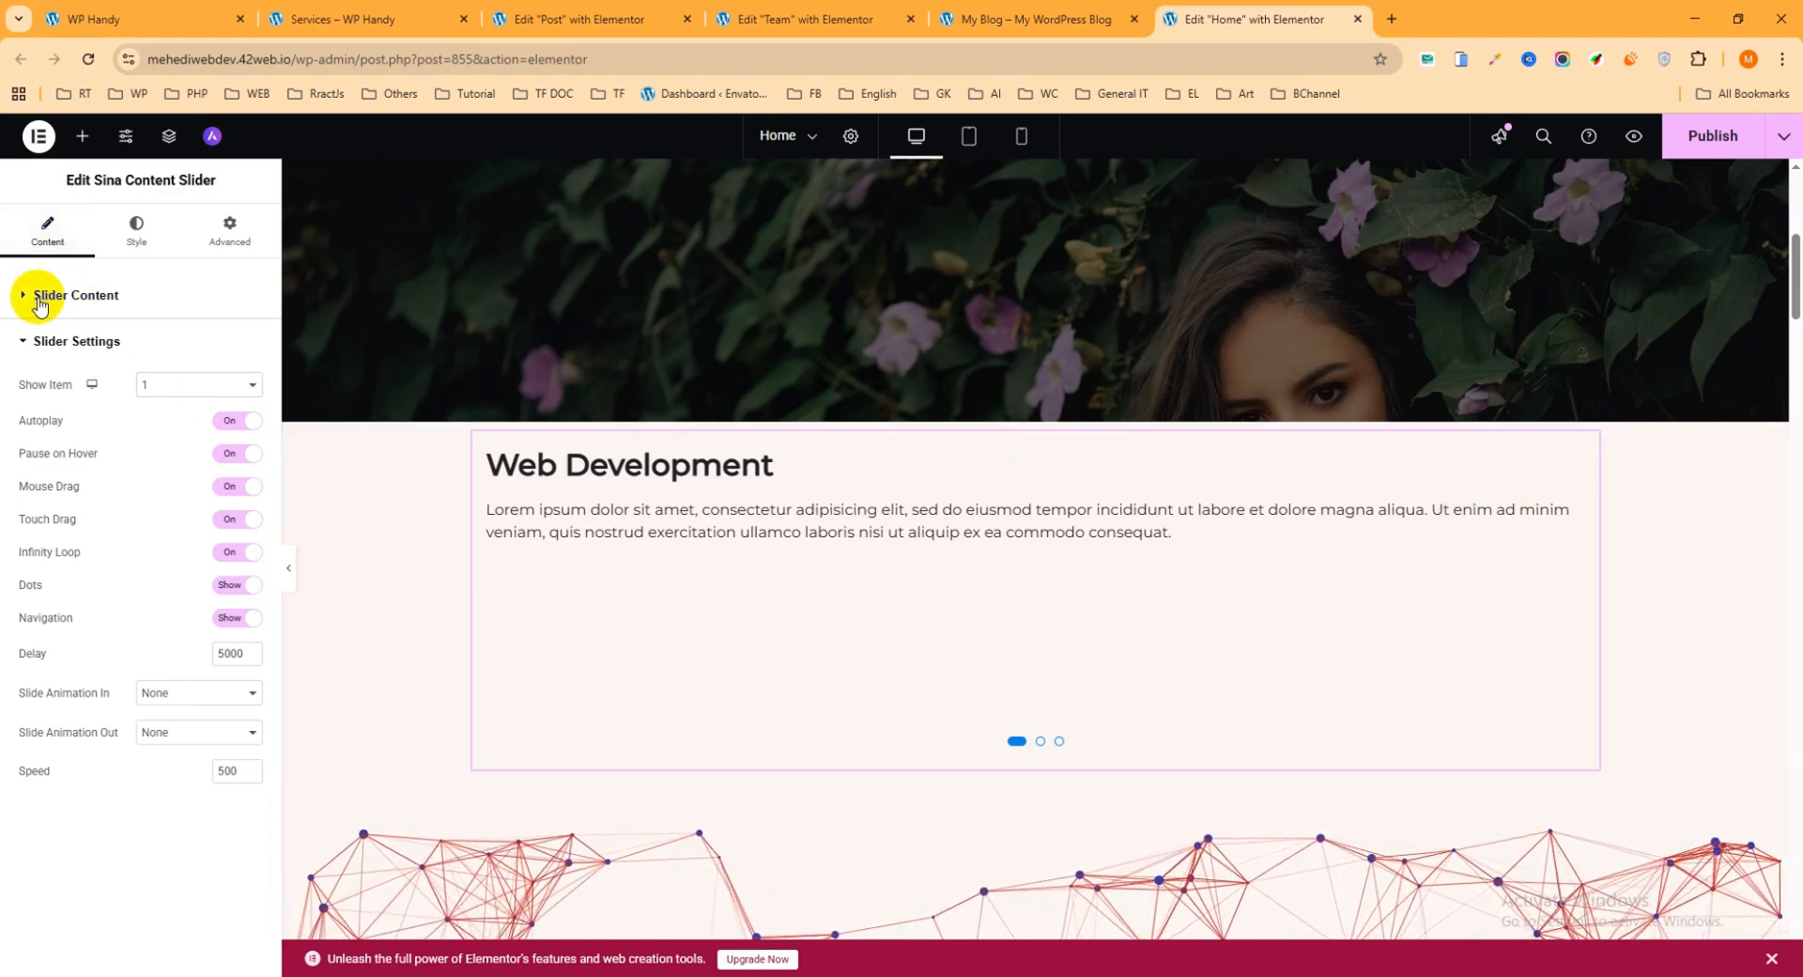
- Enable saved templates for the Web Development slide, choose the Team template, and check the slide on the page
{"action": "left_click", "coordinate": [44, 235]}
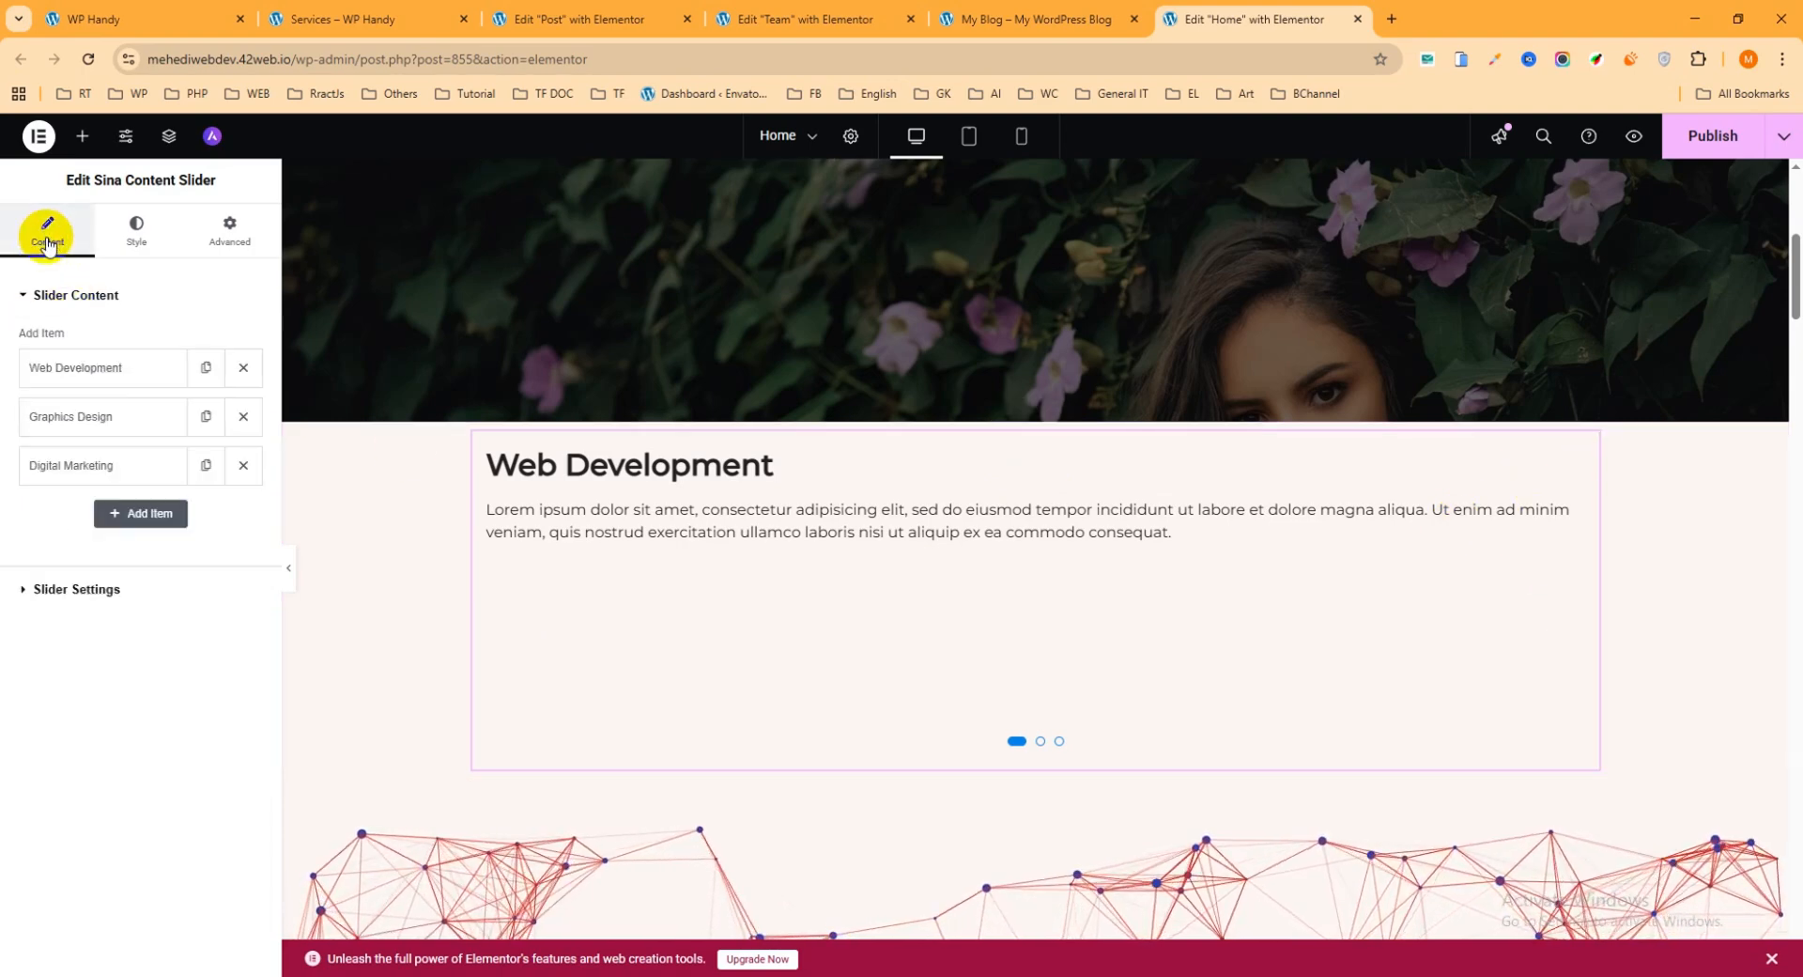
{"action": "left_click", "coordinate": [82, 306]}
{"action": "left_click", "coordinate": [58, 299]}
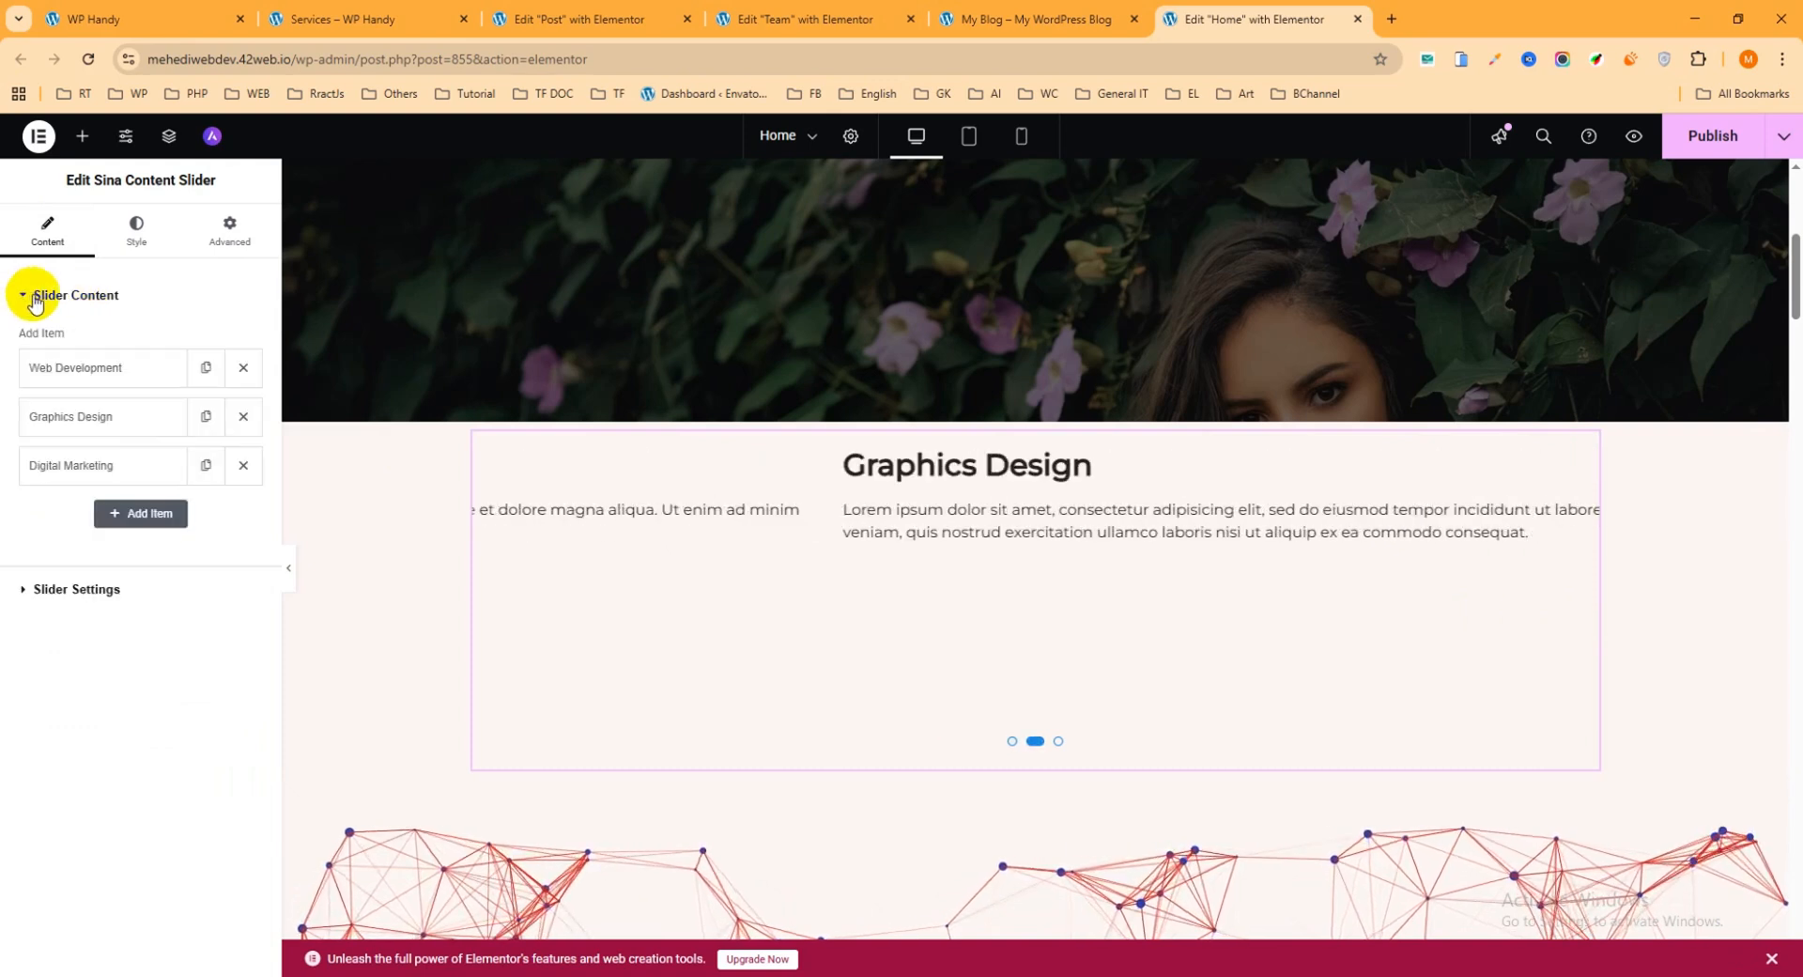
{"action": "left_click", "coordinate": [103, 375]}
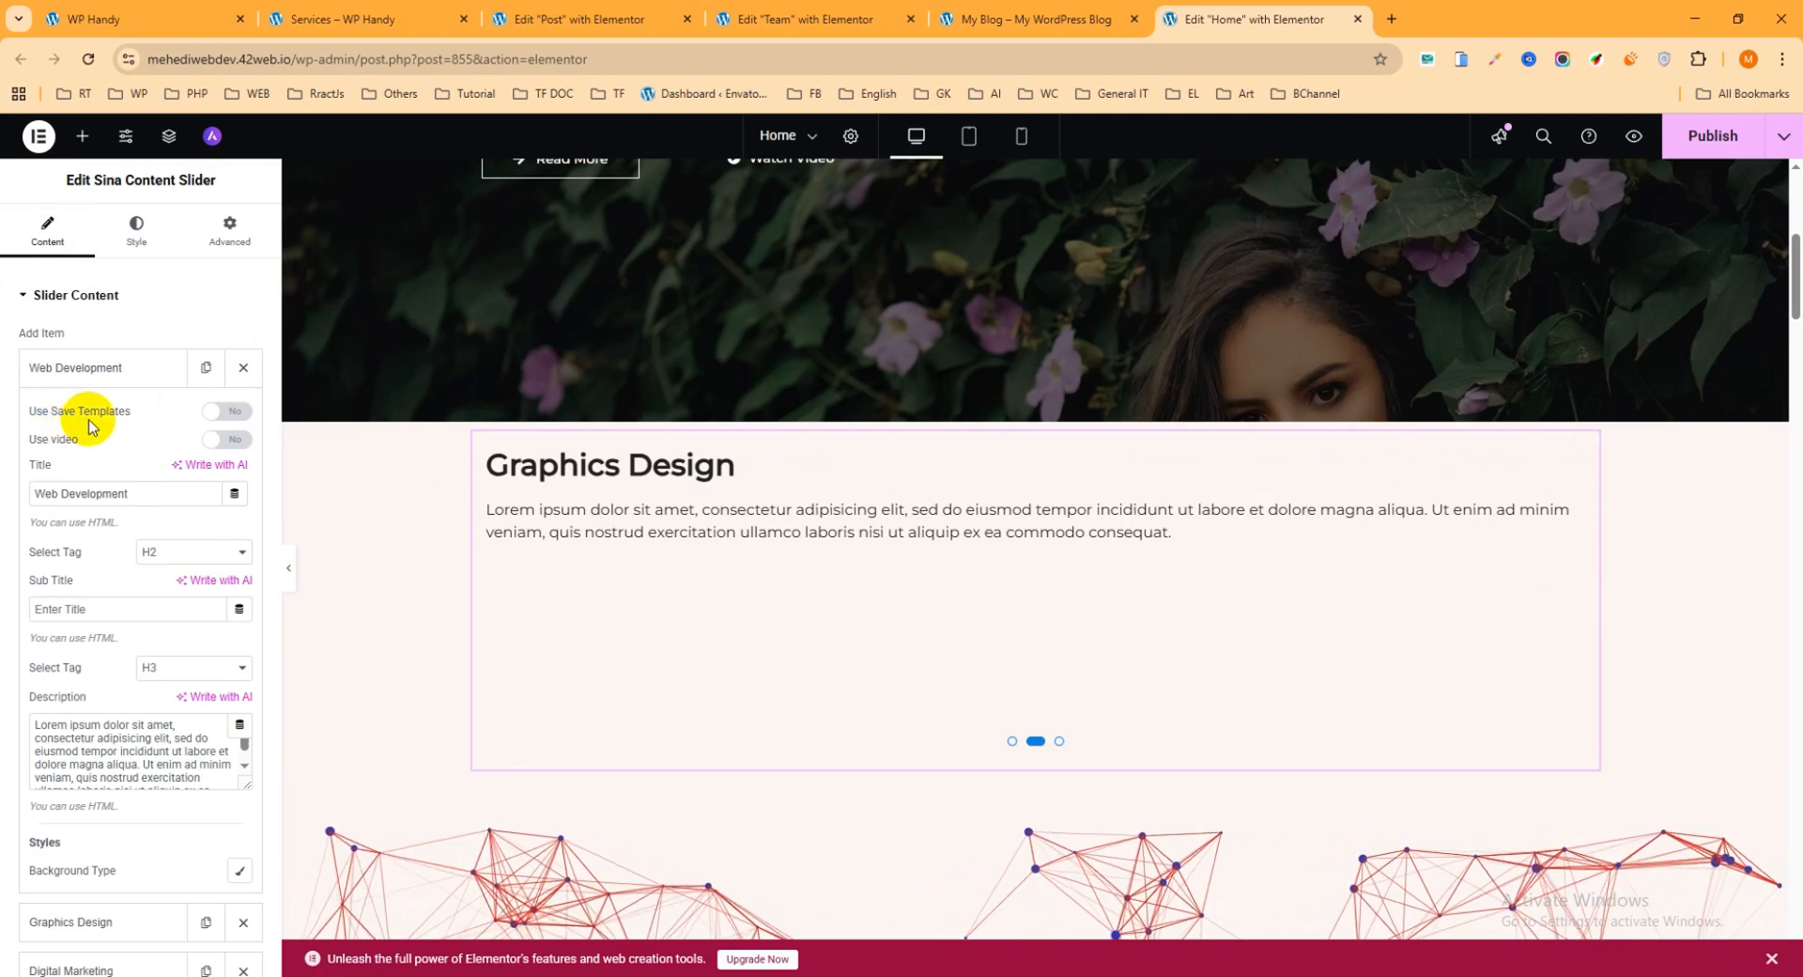
{"action": "left_click", "coordinate": [222, 413]}
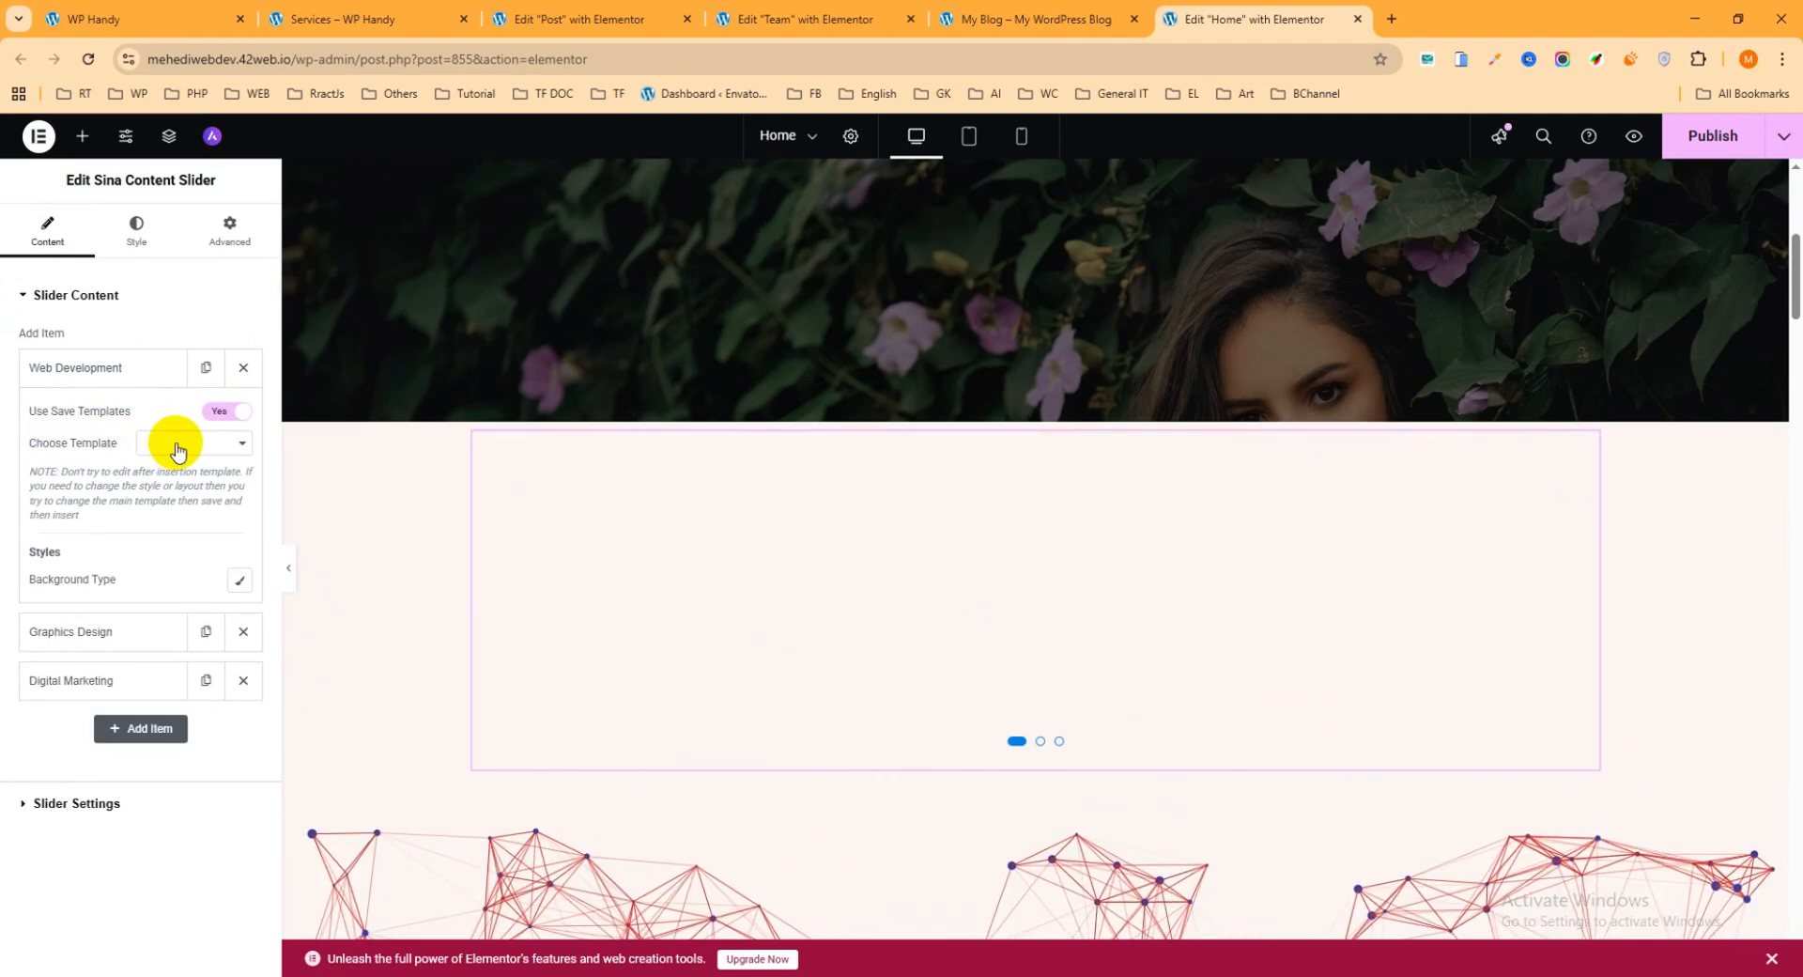
{"action": "left_click", "coordinate": [234, 443]}
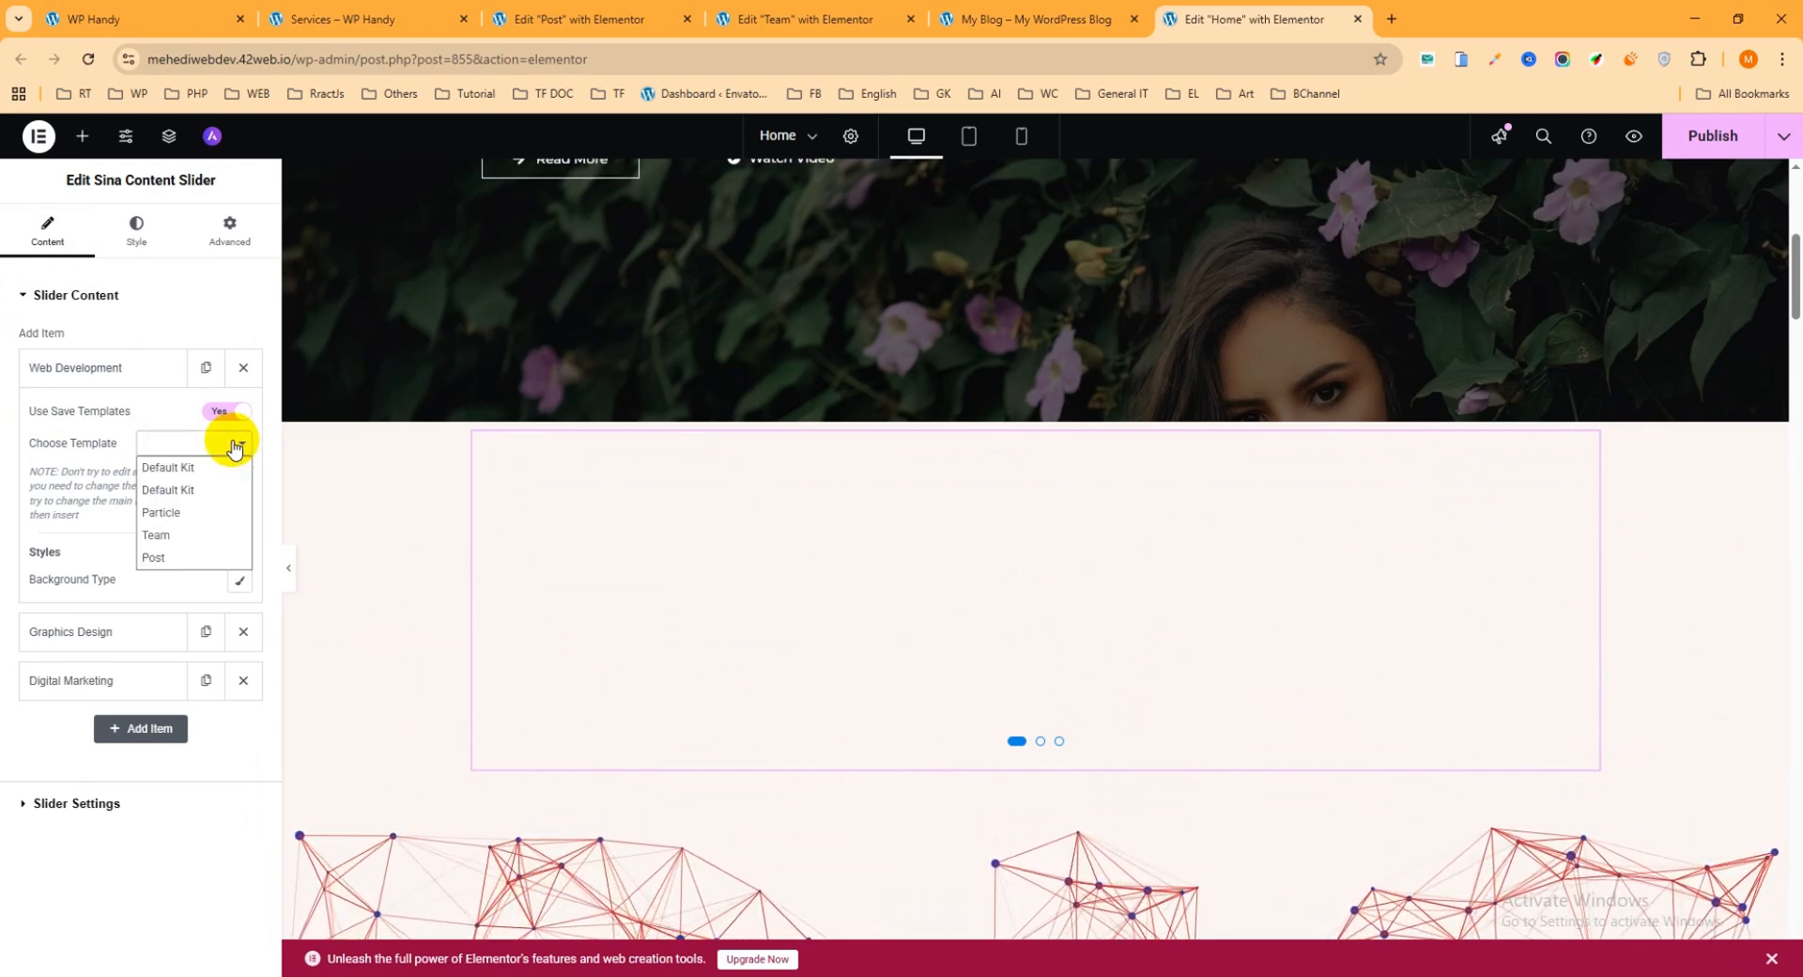
{"action": "left_click", "coordinate": [175, 535]}
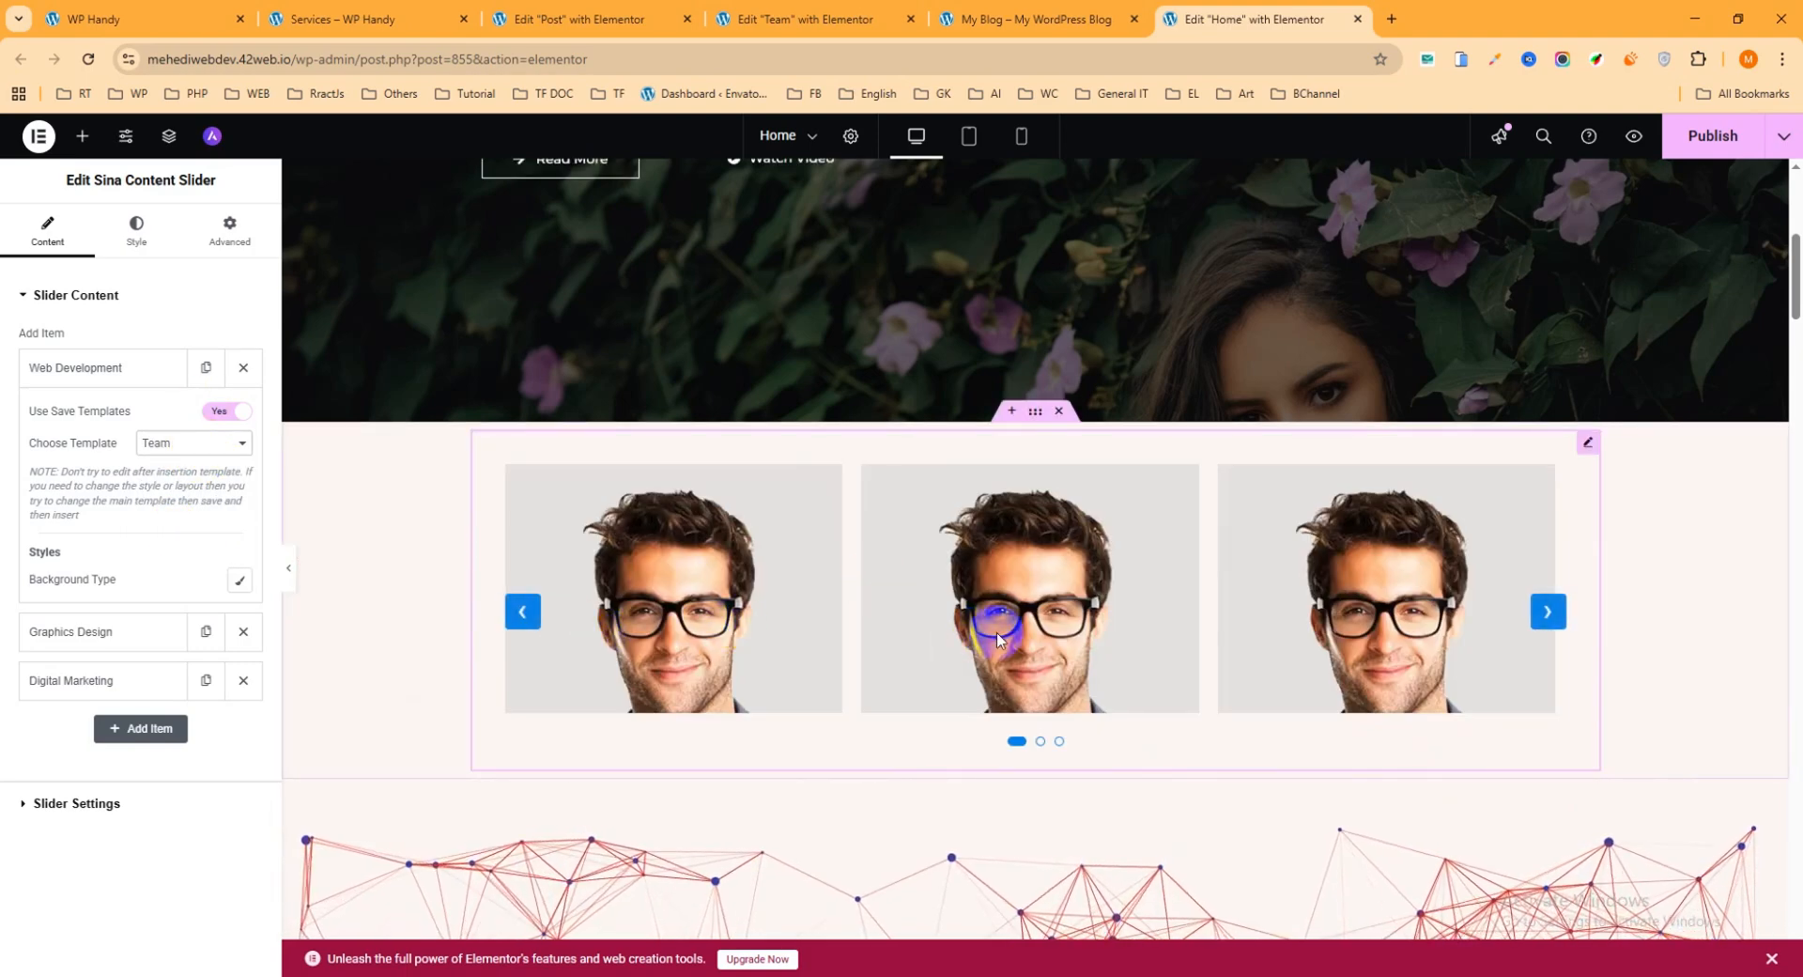
{"action": "scroll", "coordinate": [950, 632], "scroll_direction": "down", "scroll_amount": 2}
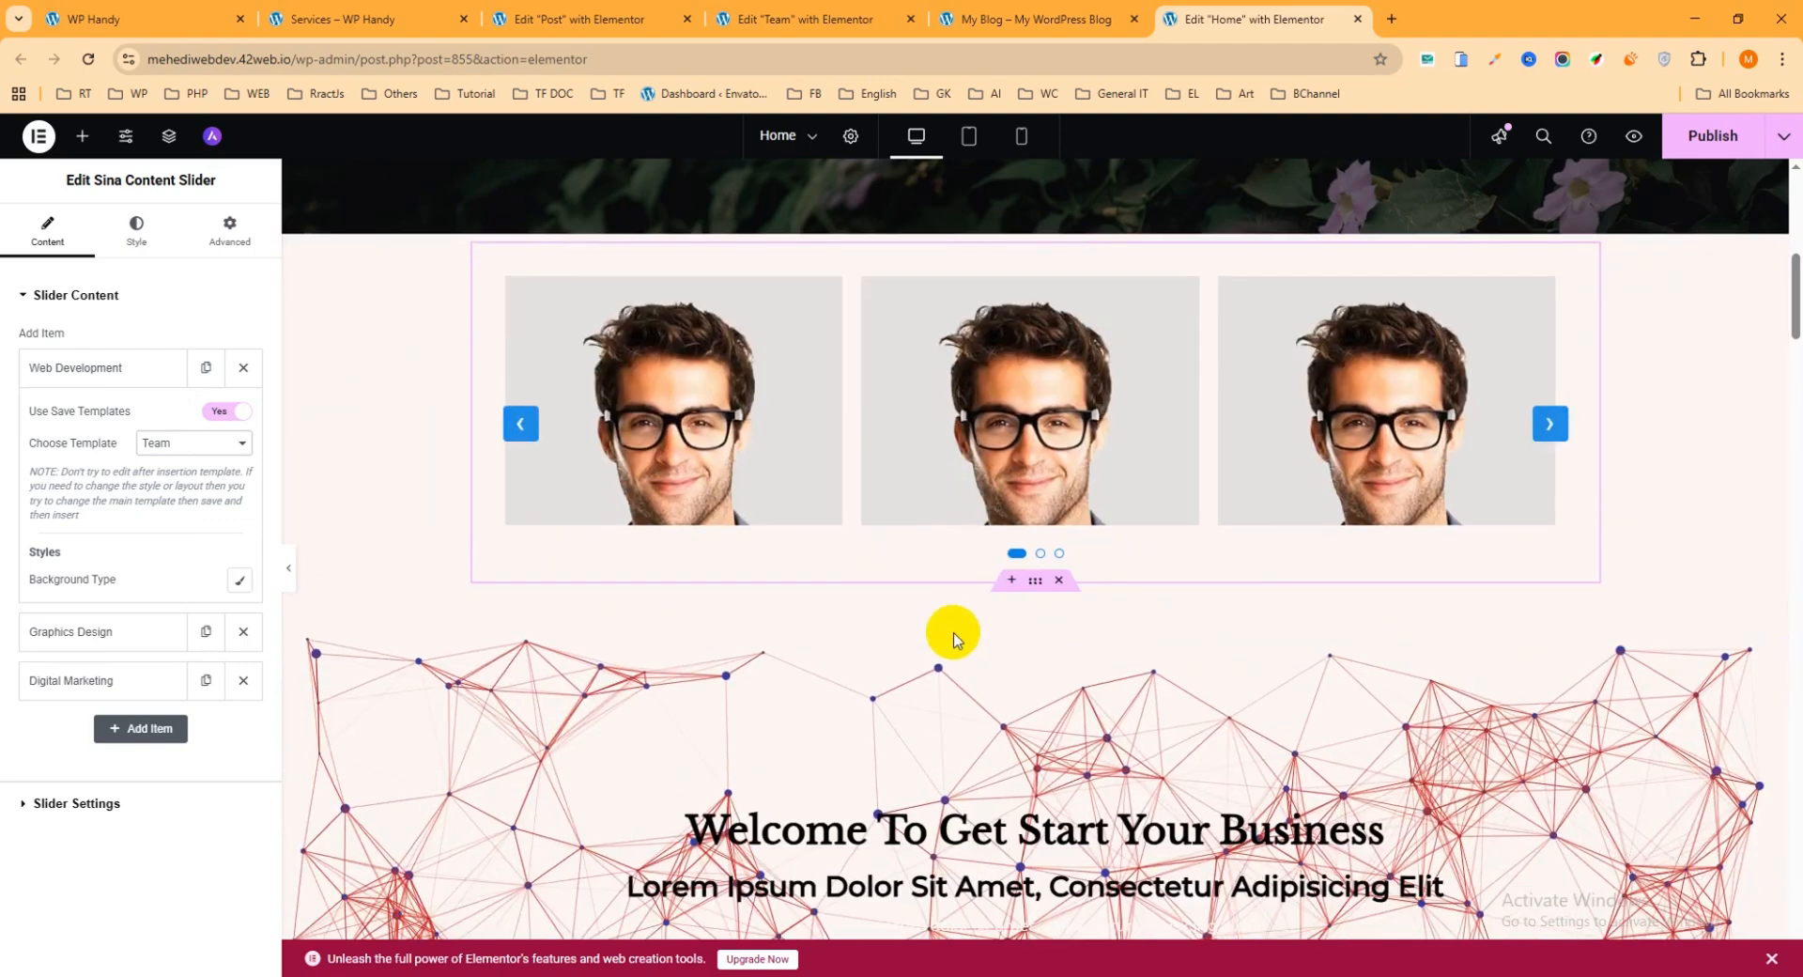
- Set the content slider's box height to 700 px and check how the Team slide fits on the page
{"action": "scroll", "coordinate": [944, 680], "scroll_direction": "up", "scroll_amount": 2}
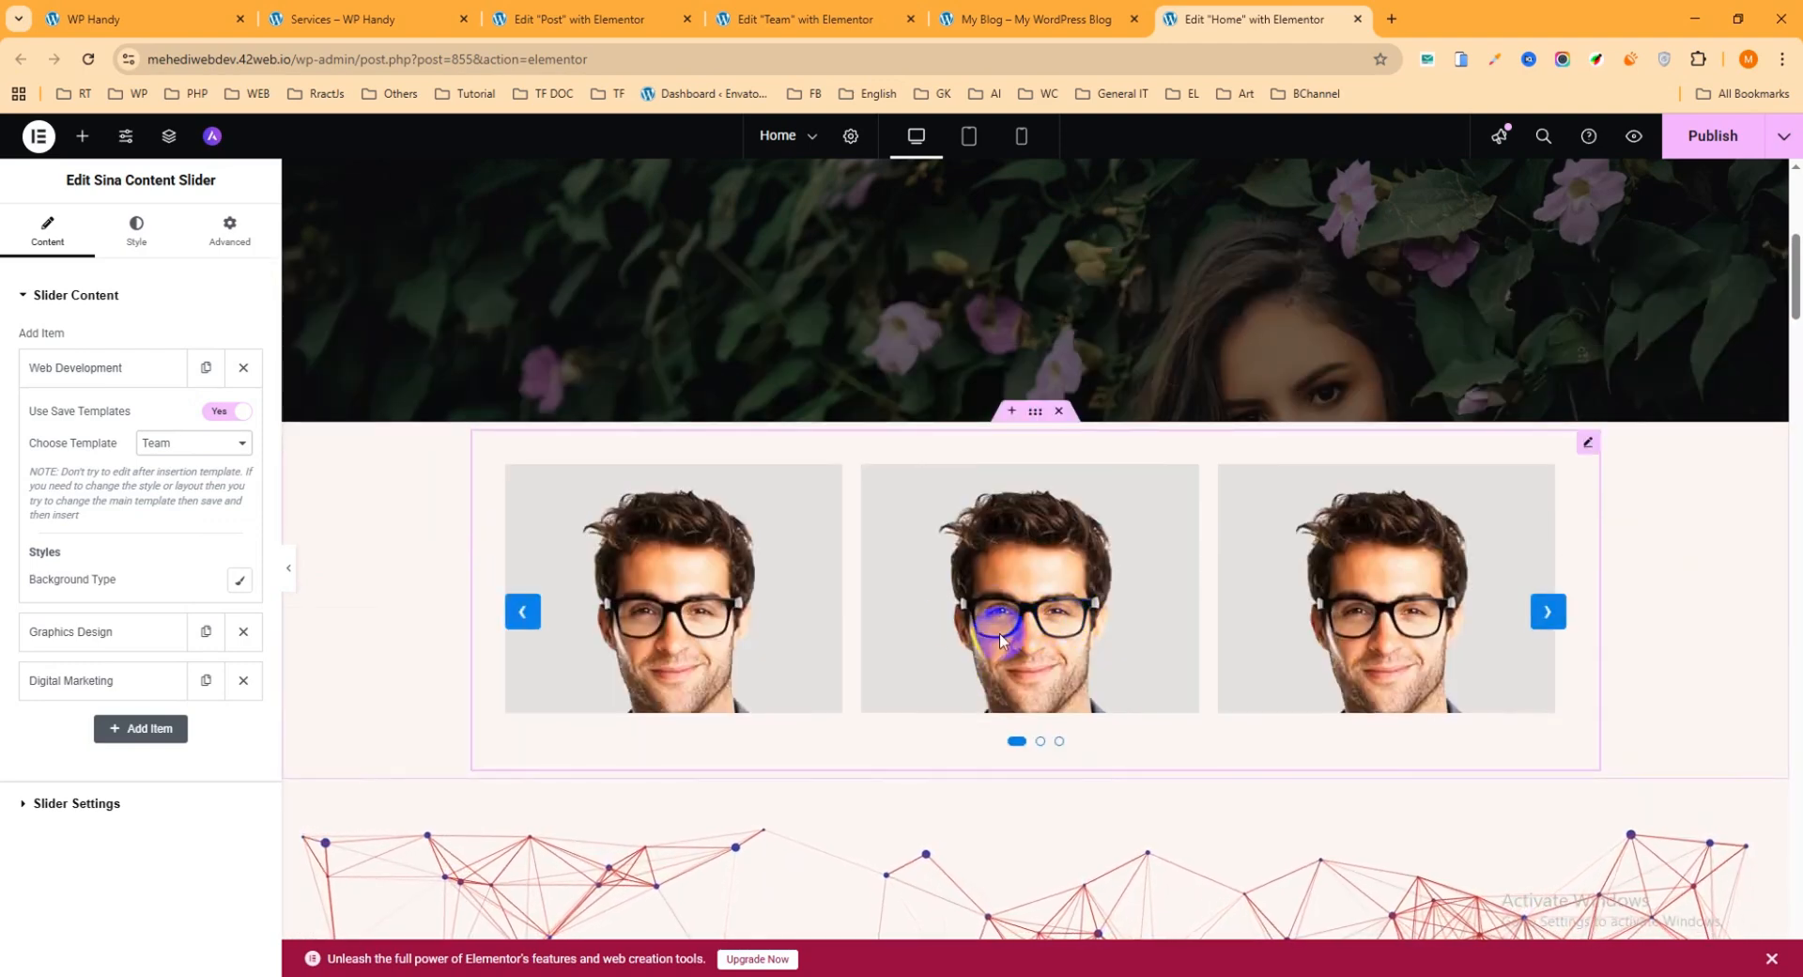
{"action": "left_click", "coordinate": [131, 250]}
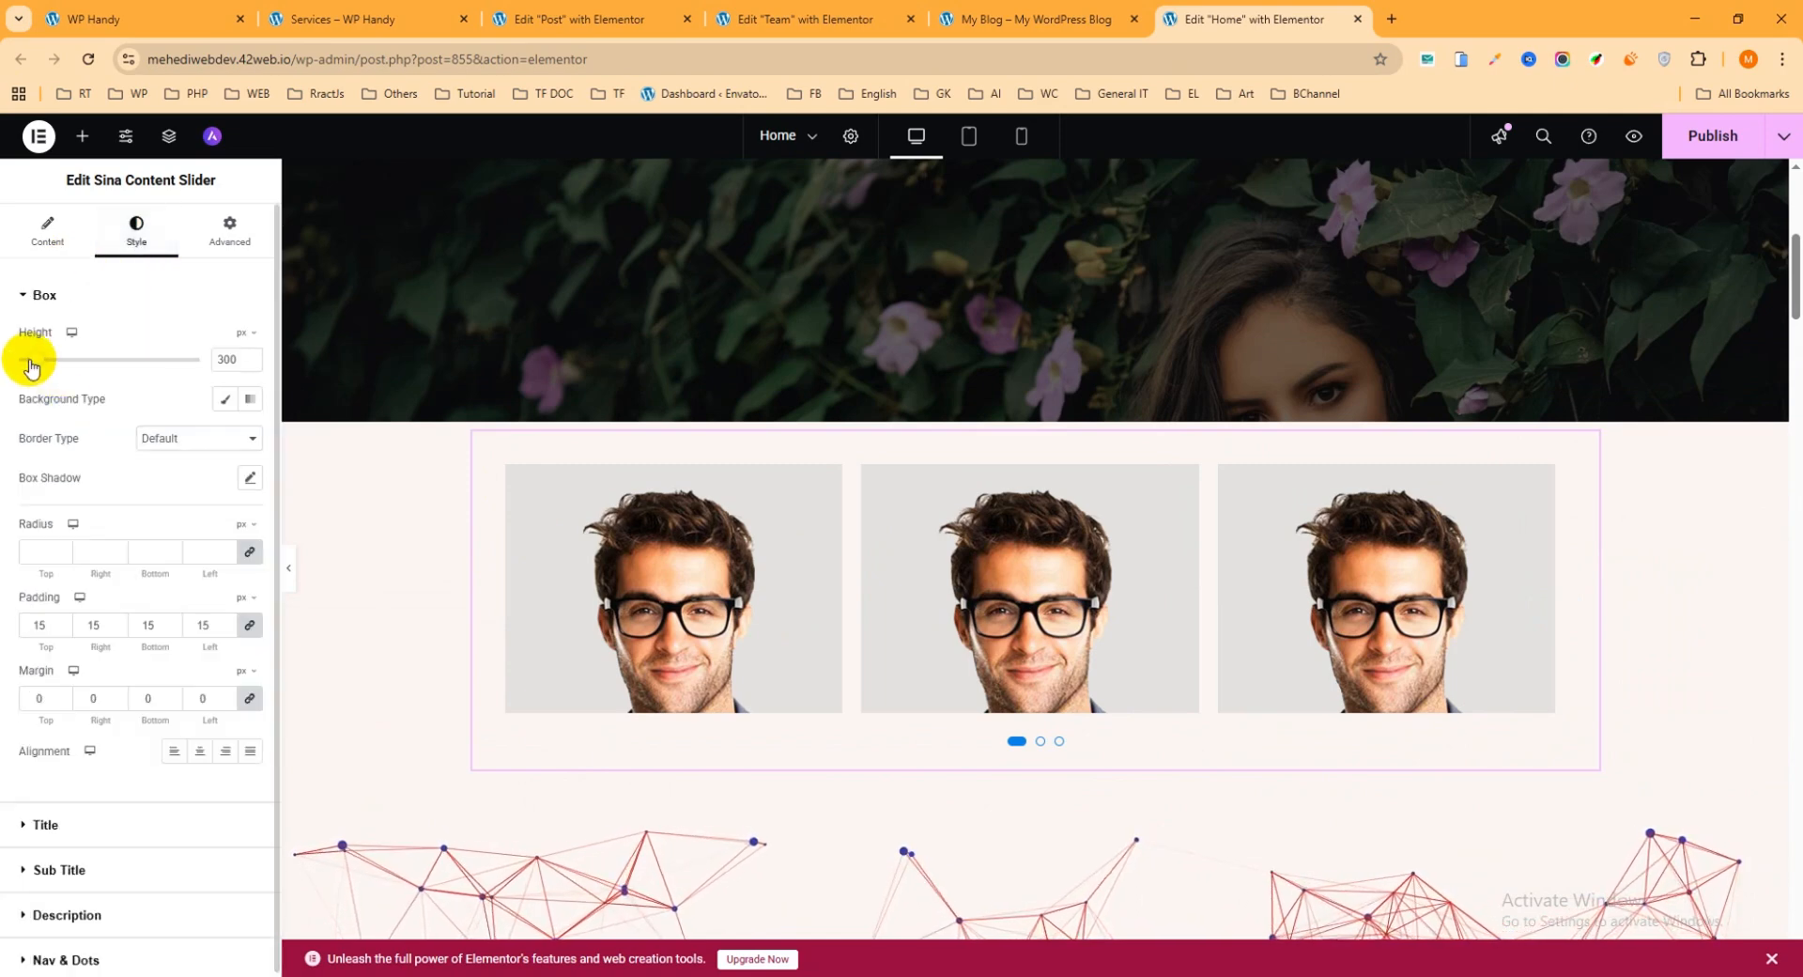
{"action": "left_click_drag", "start_coordinate": [66, 359], "coordinate": [92, 360]}
{"action": "scroll", "coordinate": [742, 449], "scroll_direction": "down", "scroll_amount": 1}
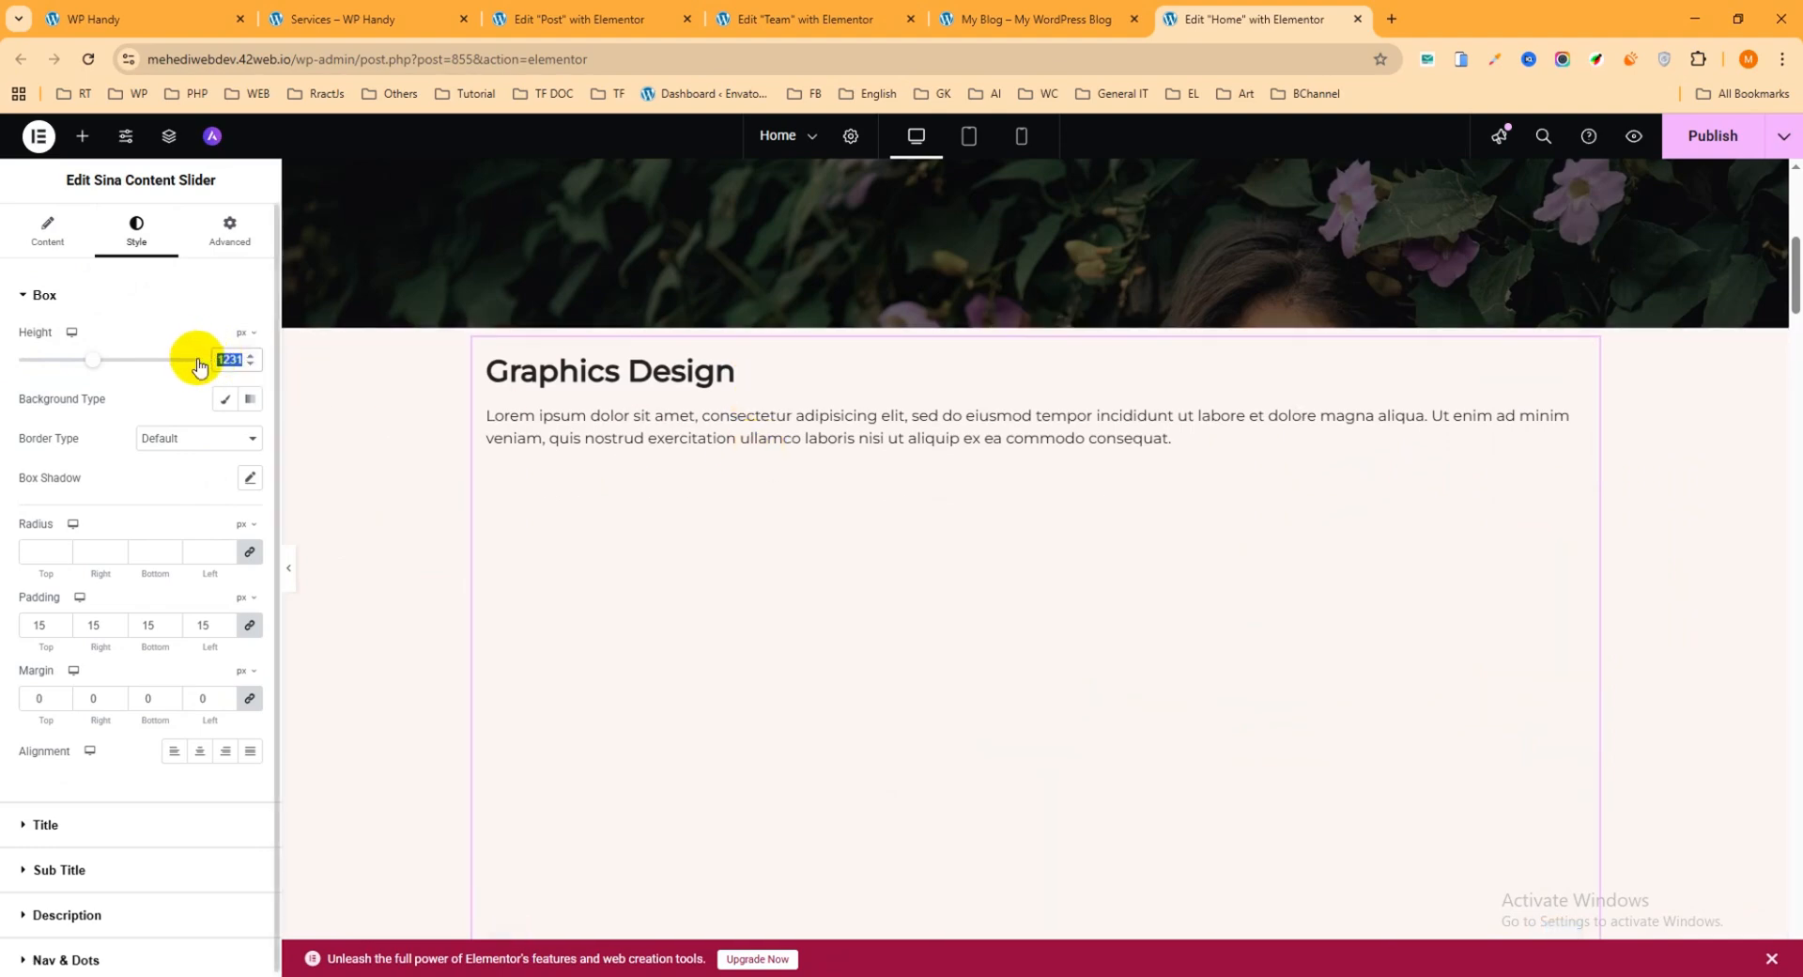
{"action": "type", "text": "700"}
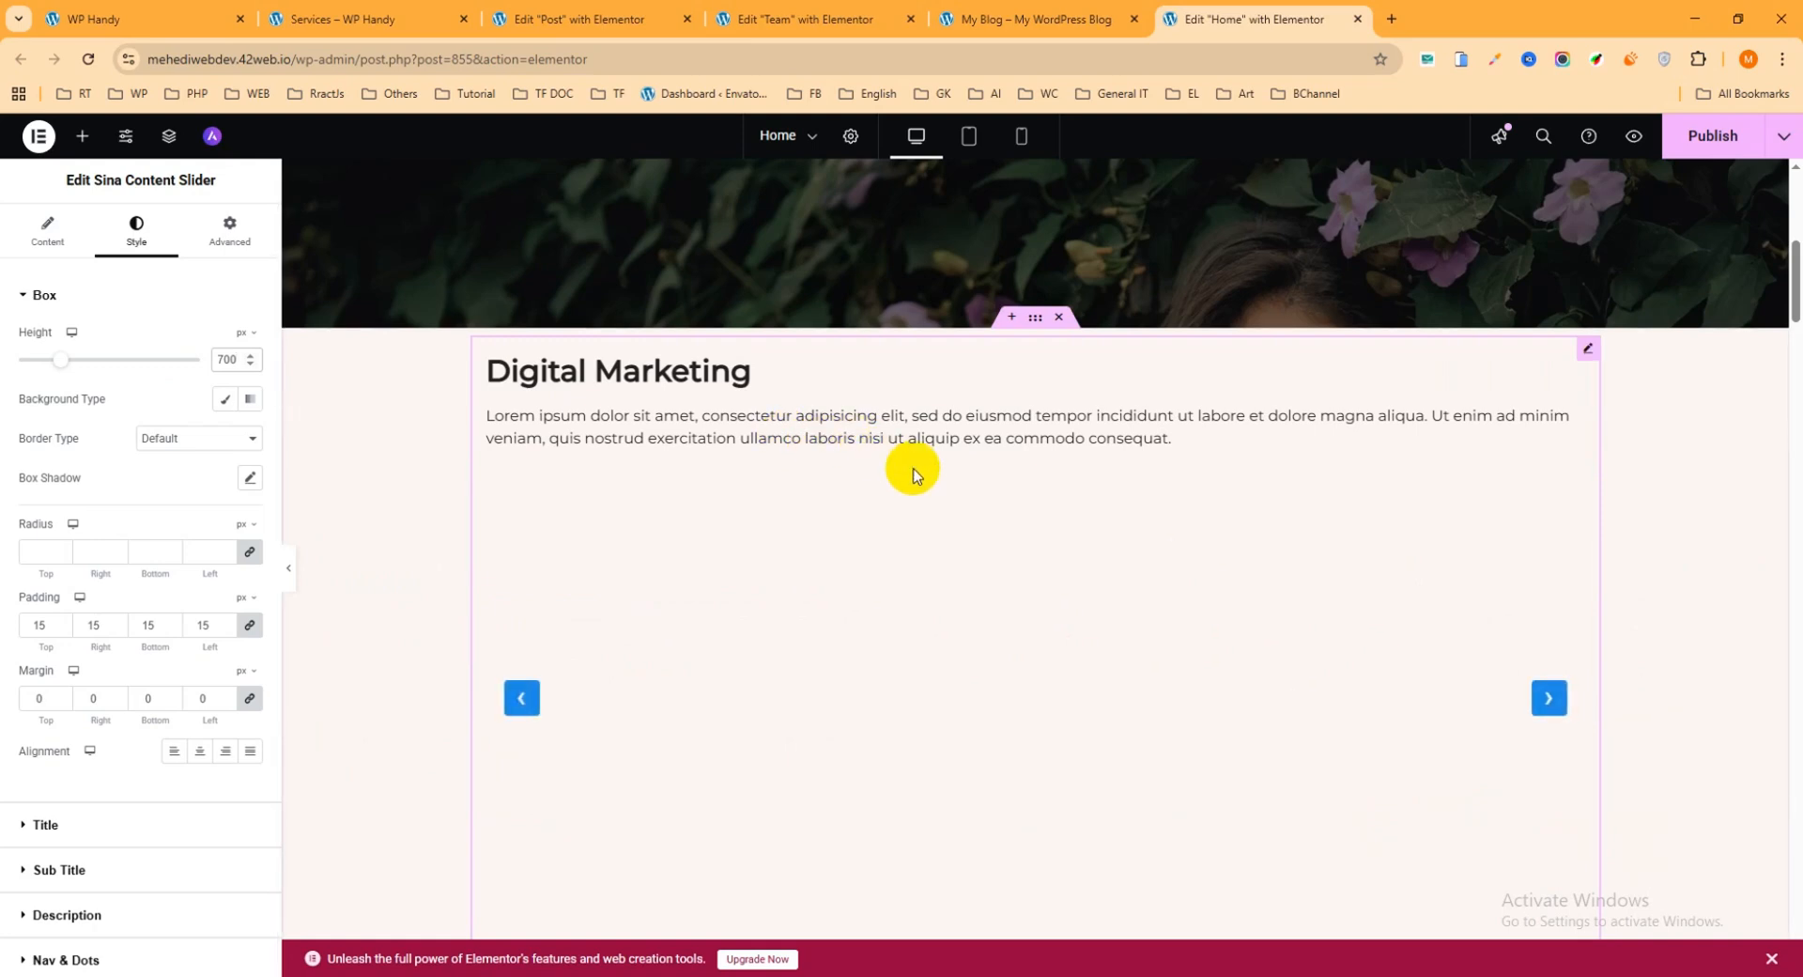
{"action": "scroll", "coordinate": [913, 474], "scroll_direction": "down", "scroll_amount": 1}
{"action": "left_click", "coordinate": [1547, 604]}
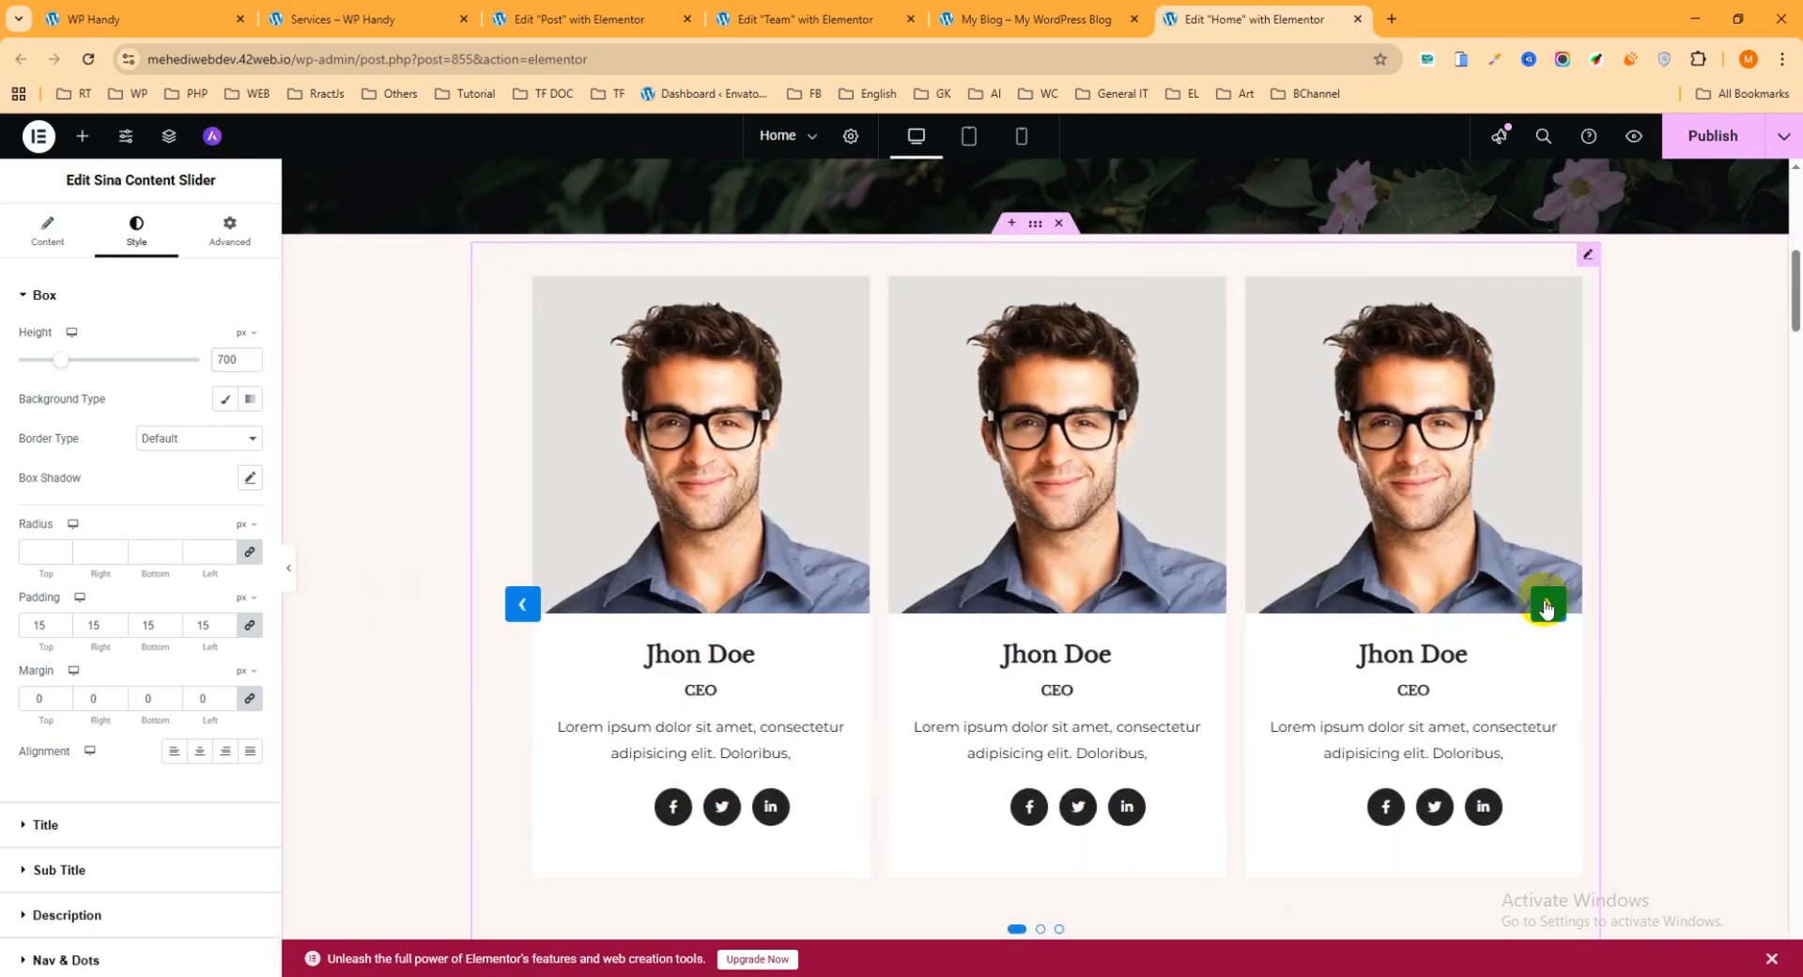
{"action": "scroll", "coordinate": [991, 568], "scroll_direction": "down", "scroll_amount": 1}
{"action": "scroll", "coordinate": [995, 564], "scroll_direction": "up", "scroll_amount": 1}
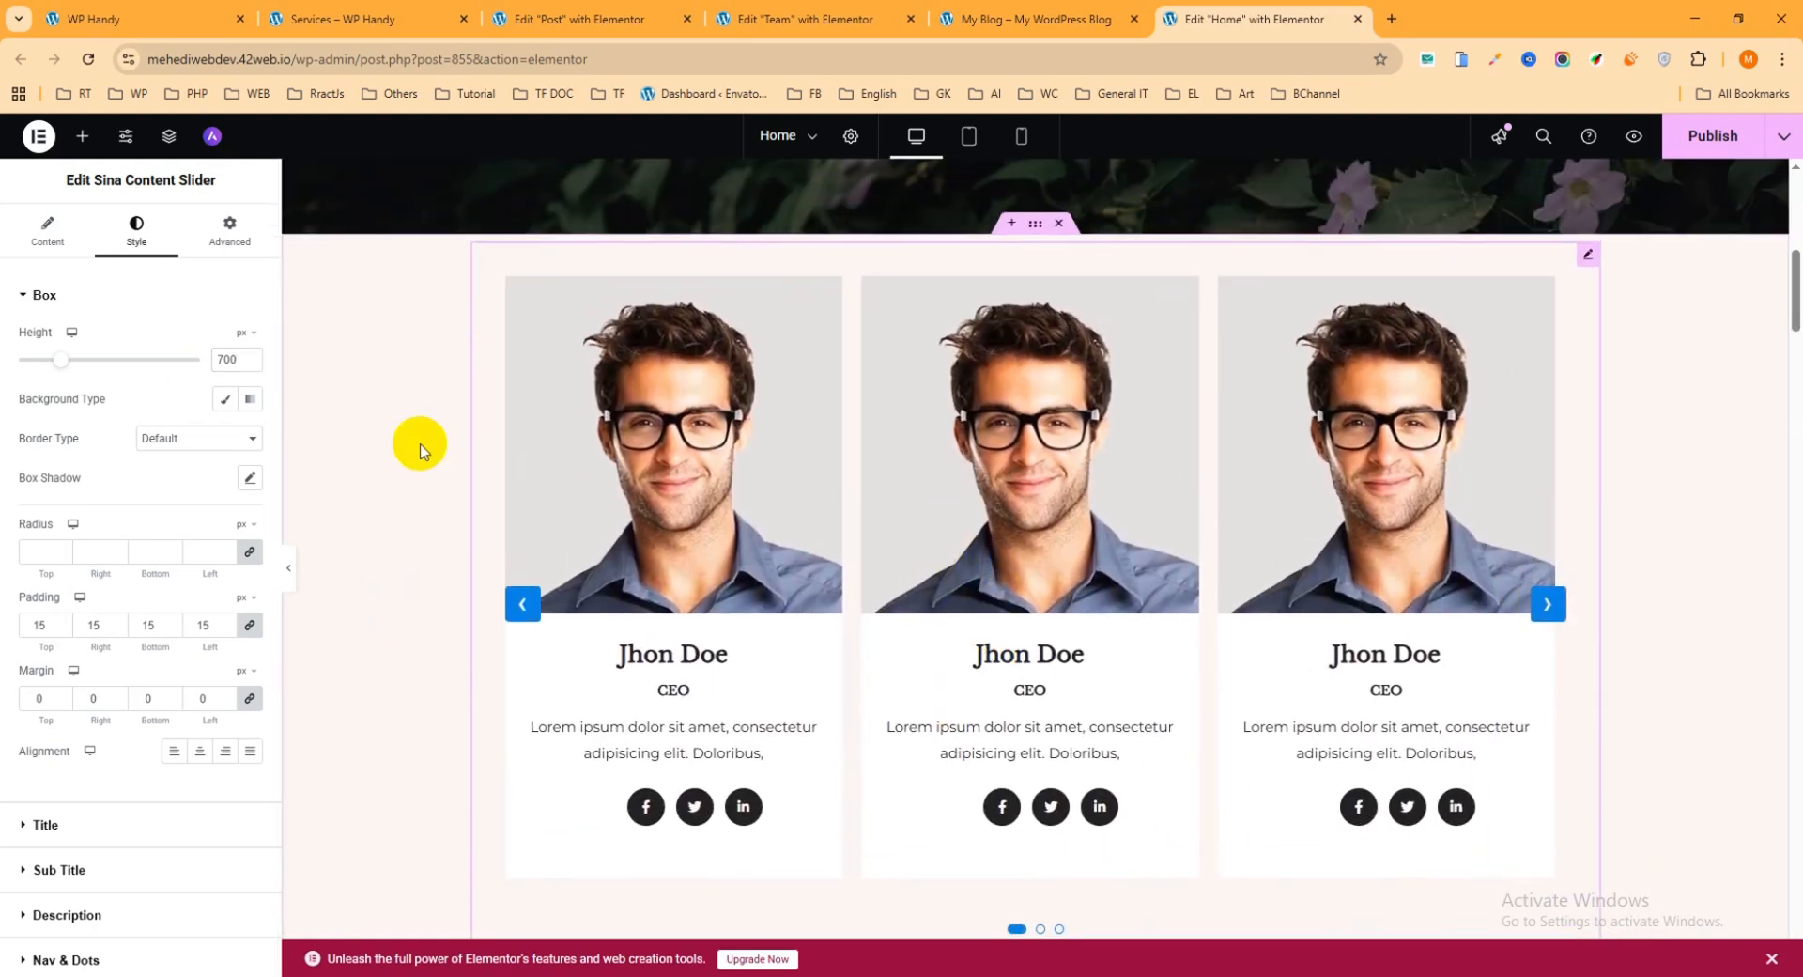
- Enable the background type with color and image options for the Graphics Design slide and open its background image selection
{"action": "left_click", "coordinate": [44, 236]}
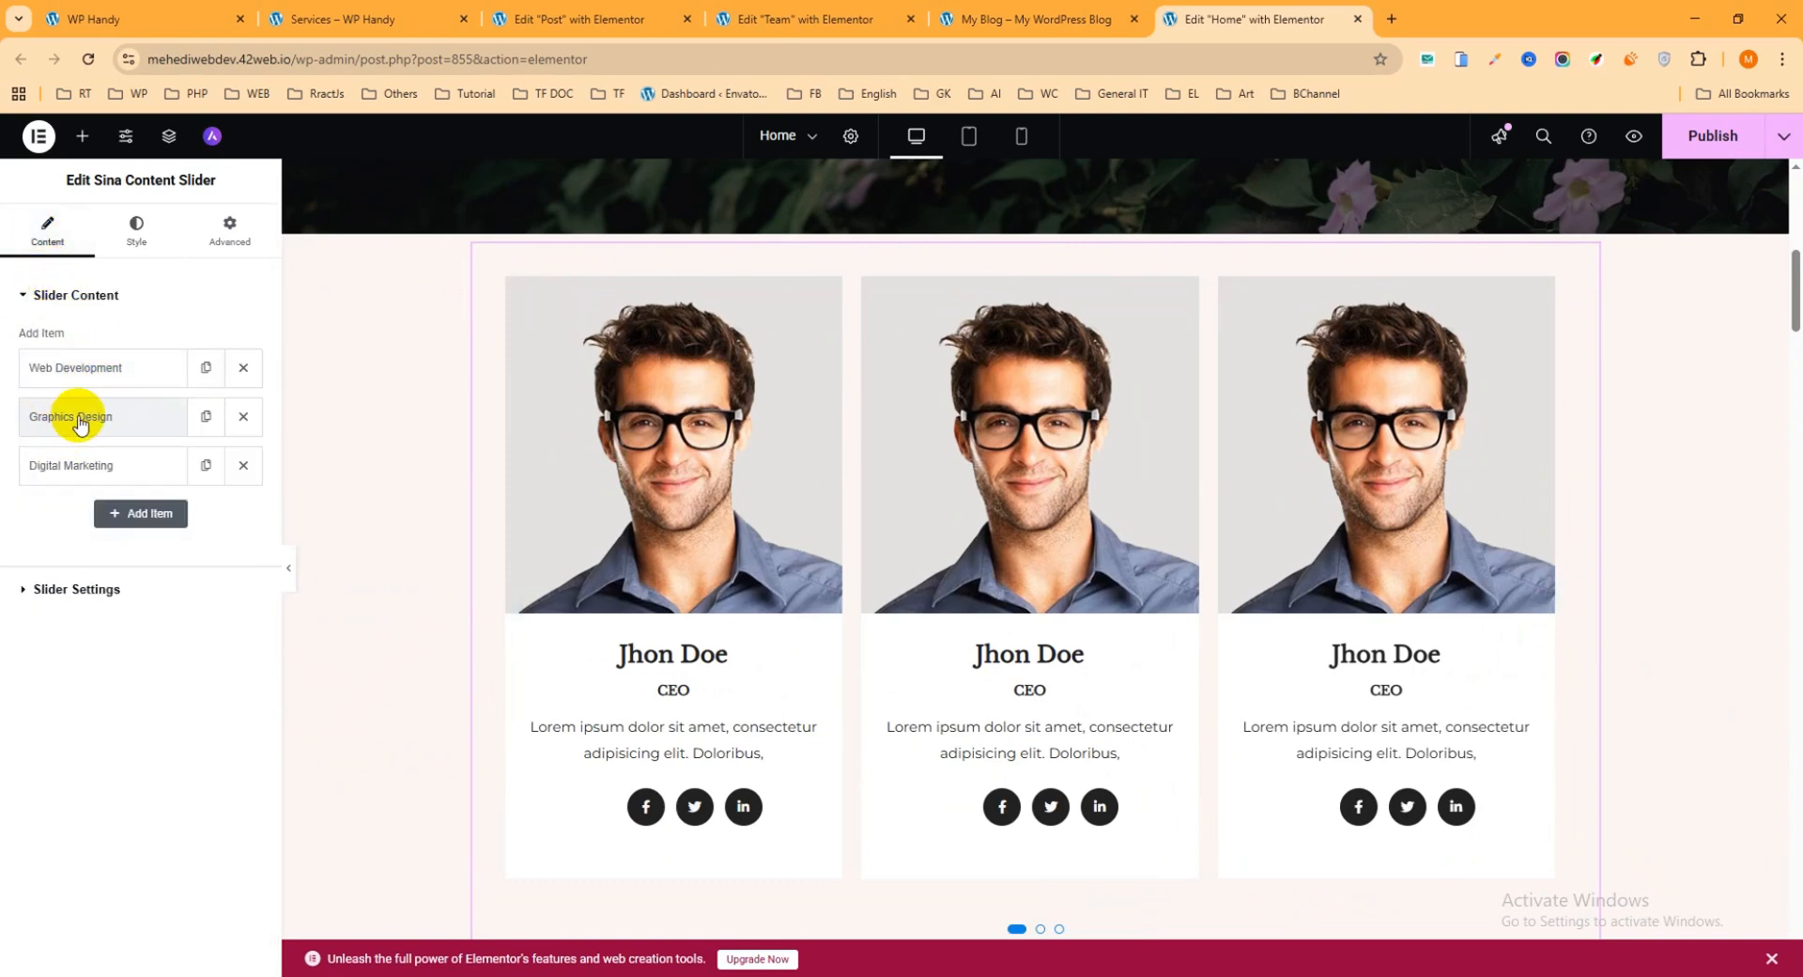
{"action": "left_click", "coordinate": [116, 418]}
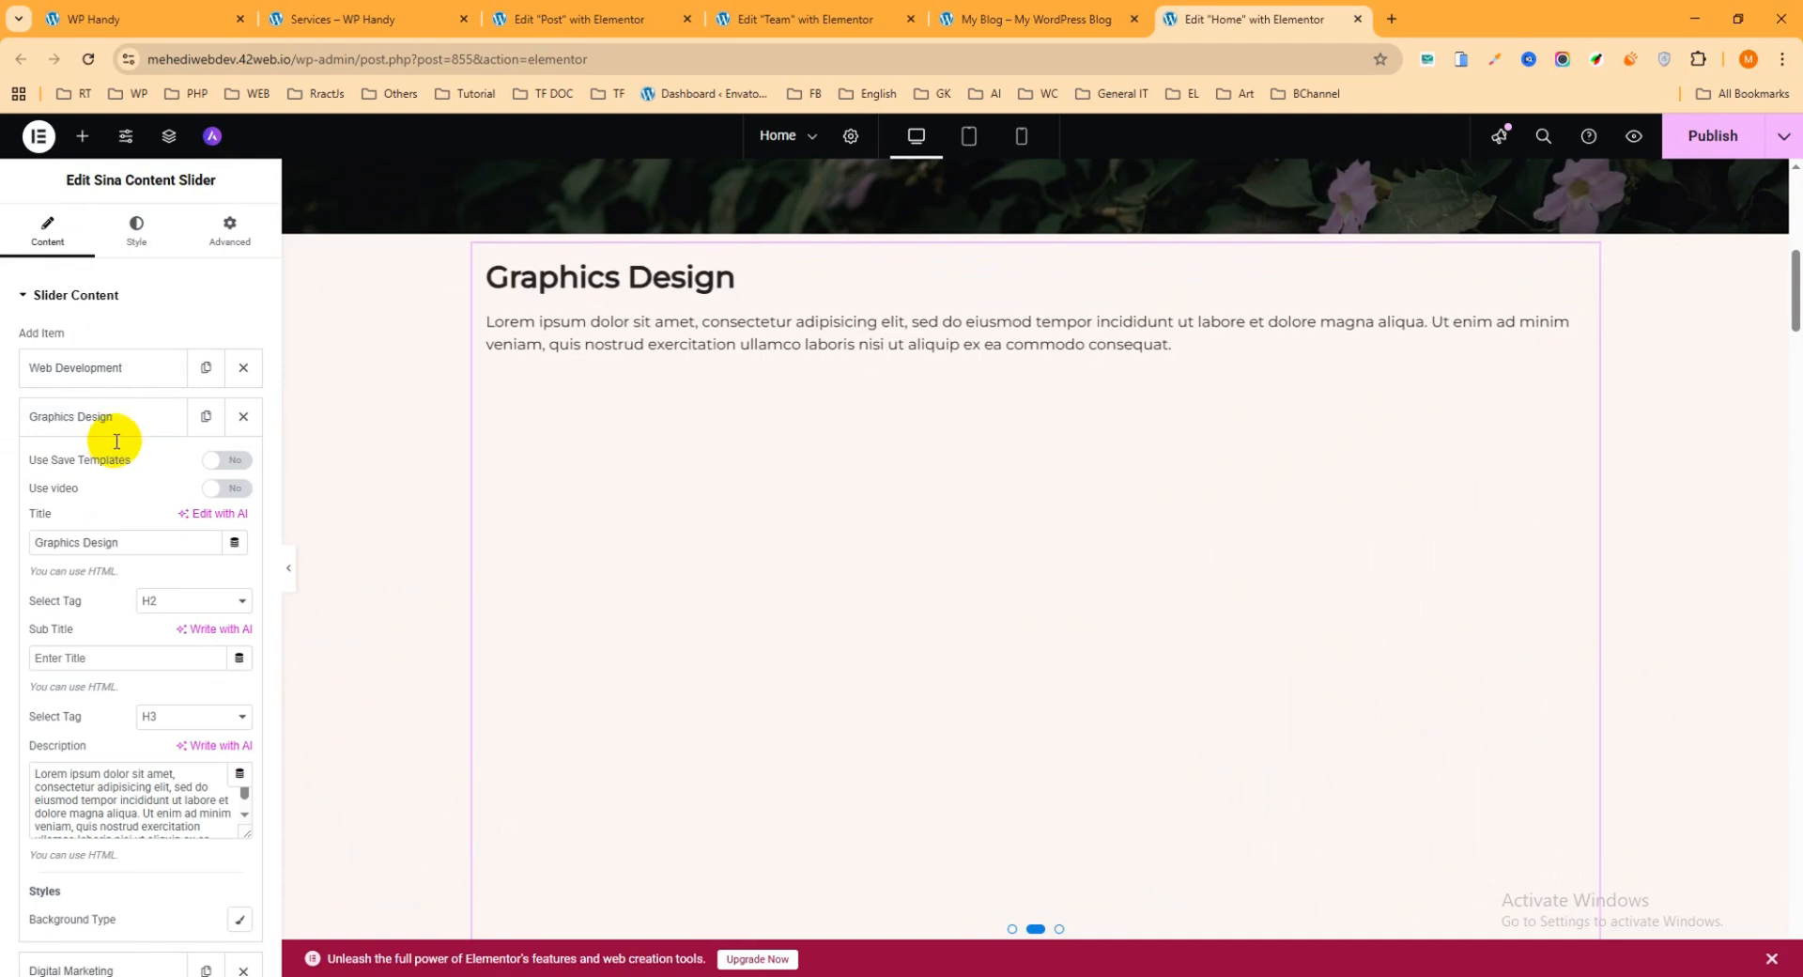
{"action": "scroll", "coordinate": [123, 432], "scroll_direction": "down", "scroll_amount": 1}
{"action": "scroll", "coordinate": [127, 439], "scroll_direction": "down", "scroll_amount": 1}
{"action": "scroll", "coordinate": [144, 628], "scroll_direction": "down", "scroll_amount": 1}
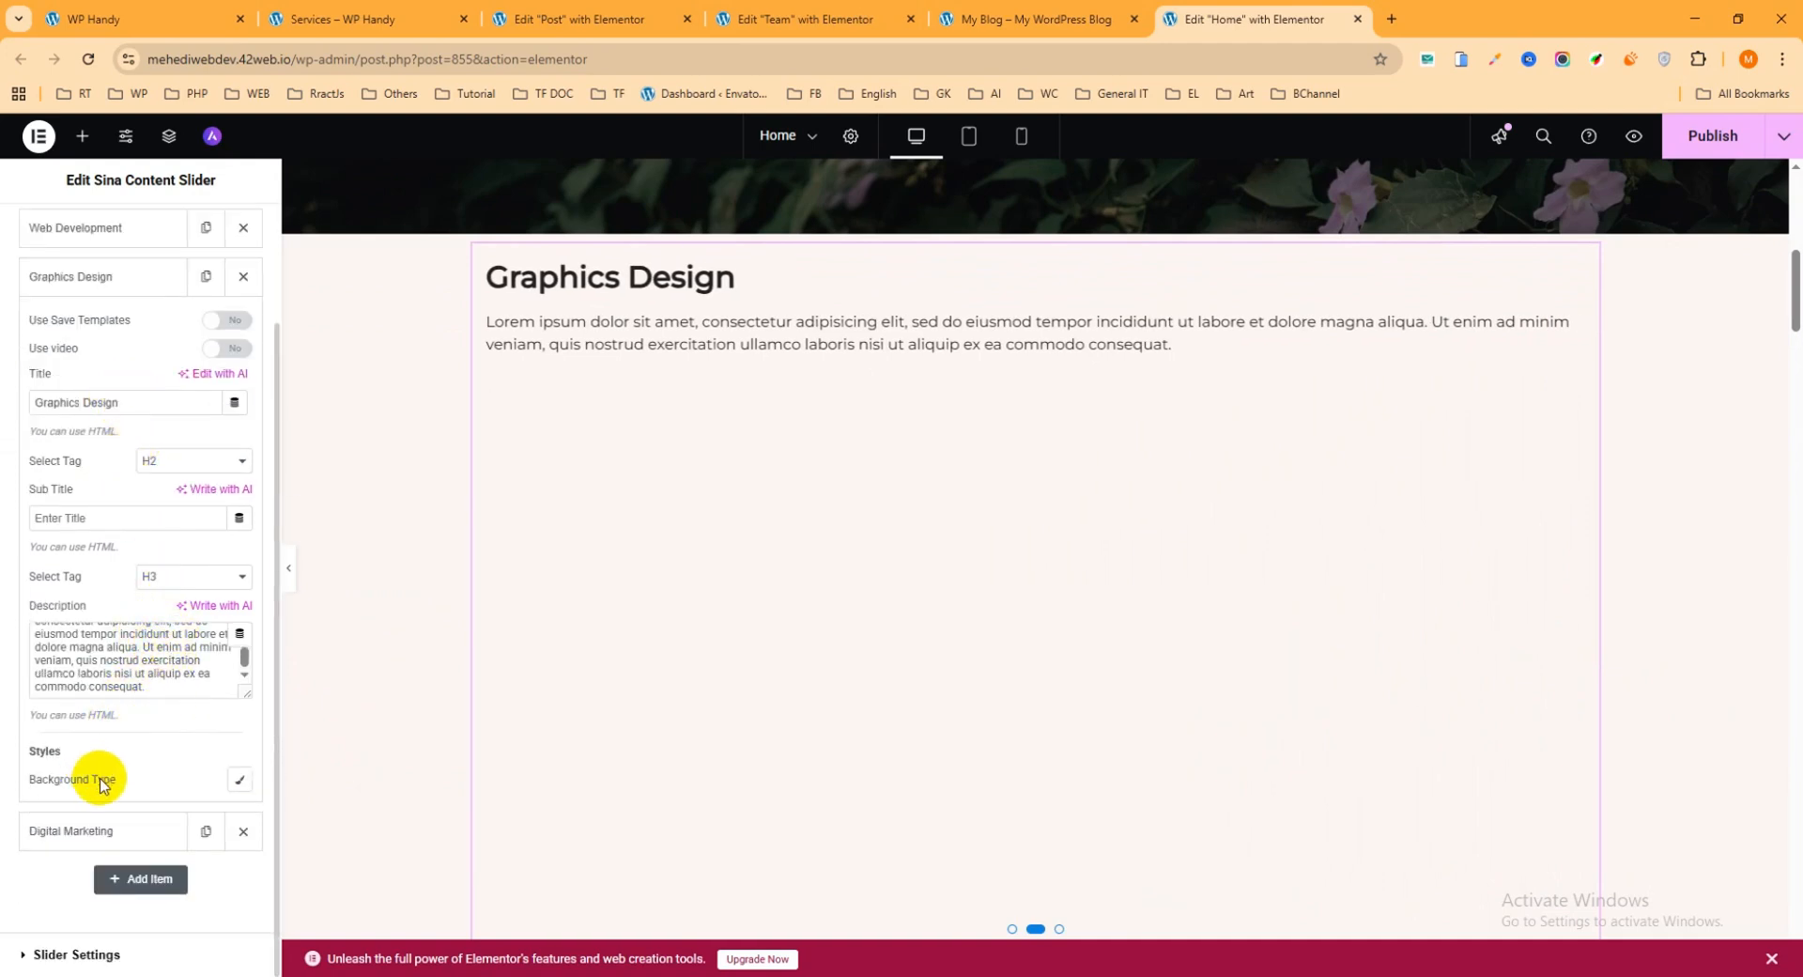
{"action": "left_click", "coordinate": [242, 784]}
{"action": "scroll", "coordinate": [150, 827], "scroll_direction": "down", "scroll_amount": 1}
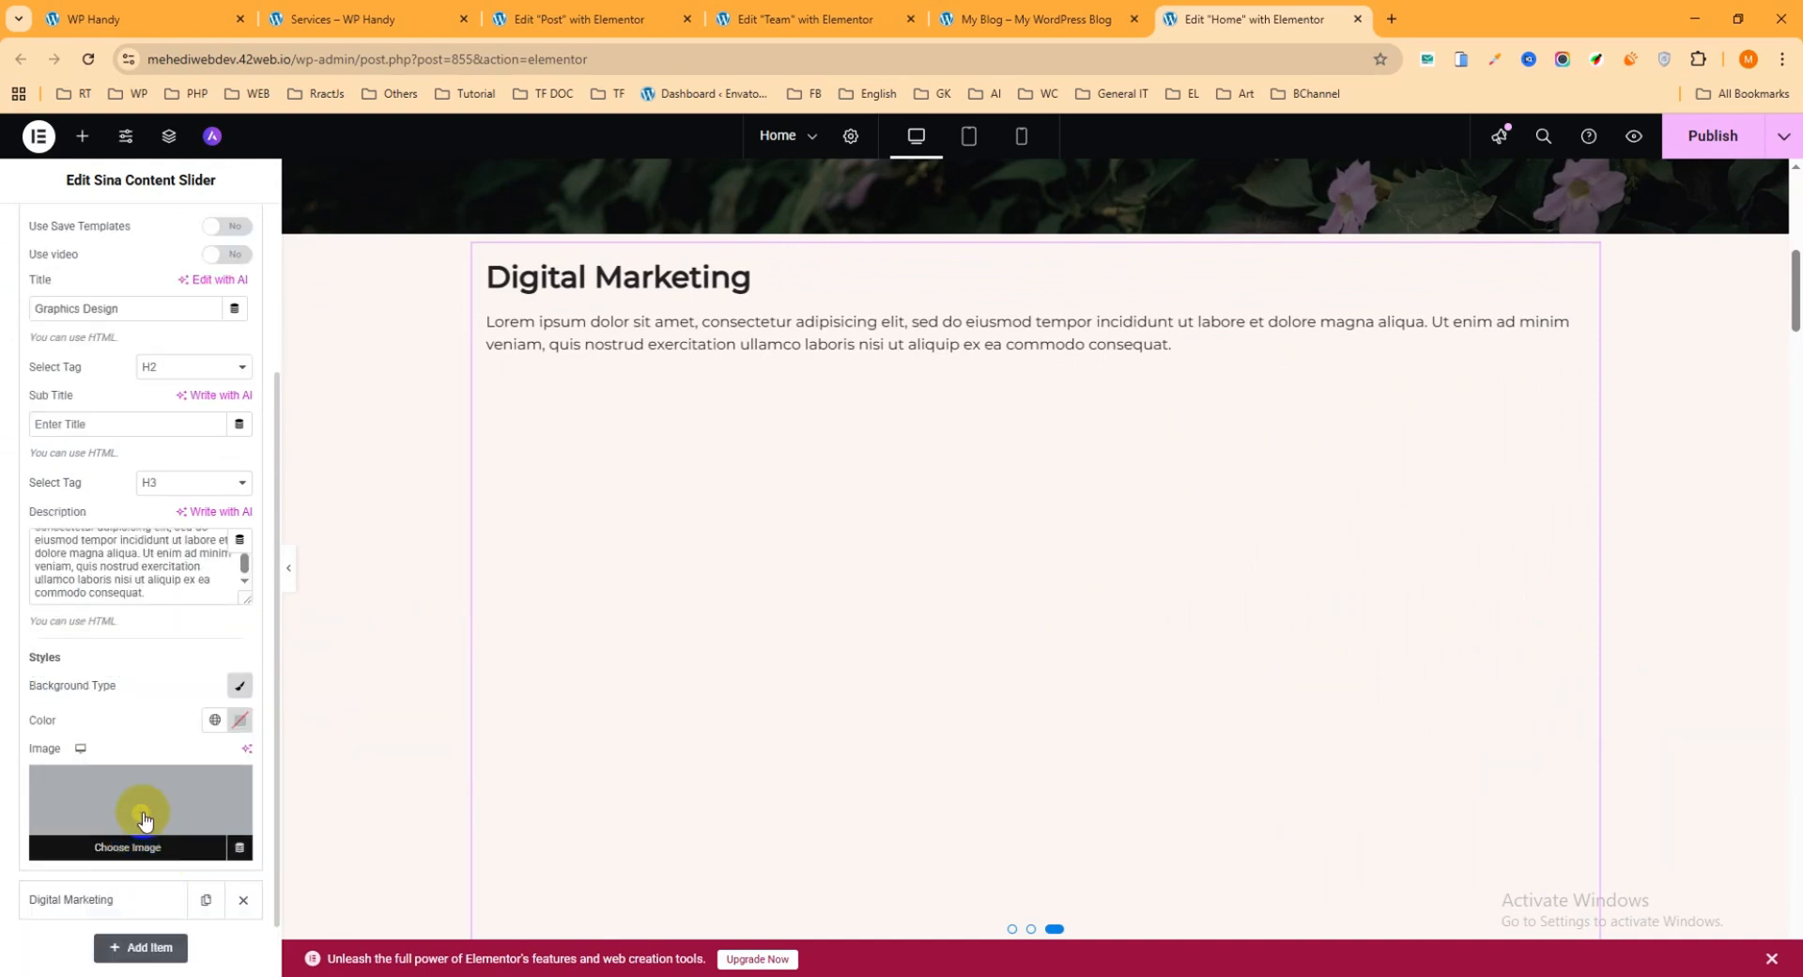
{"action": "left_click", "coordinate": [142, 820]}
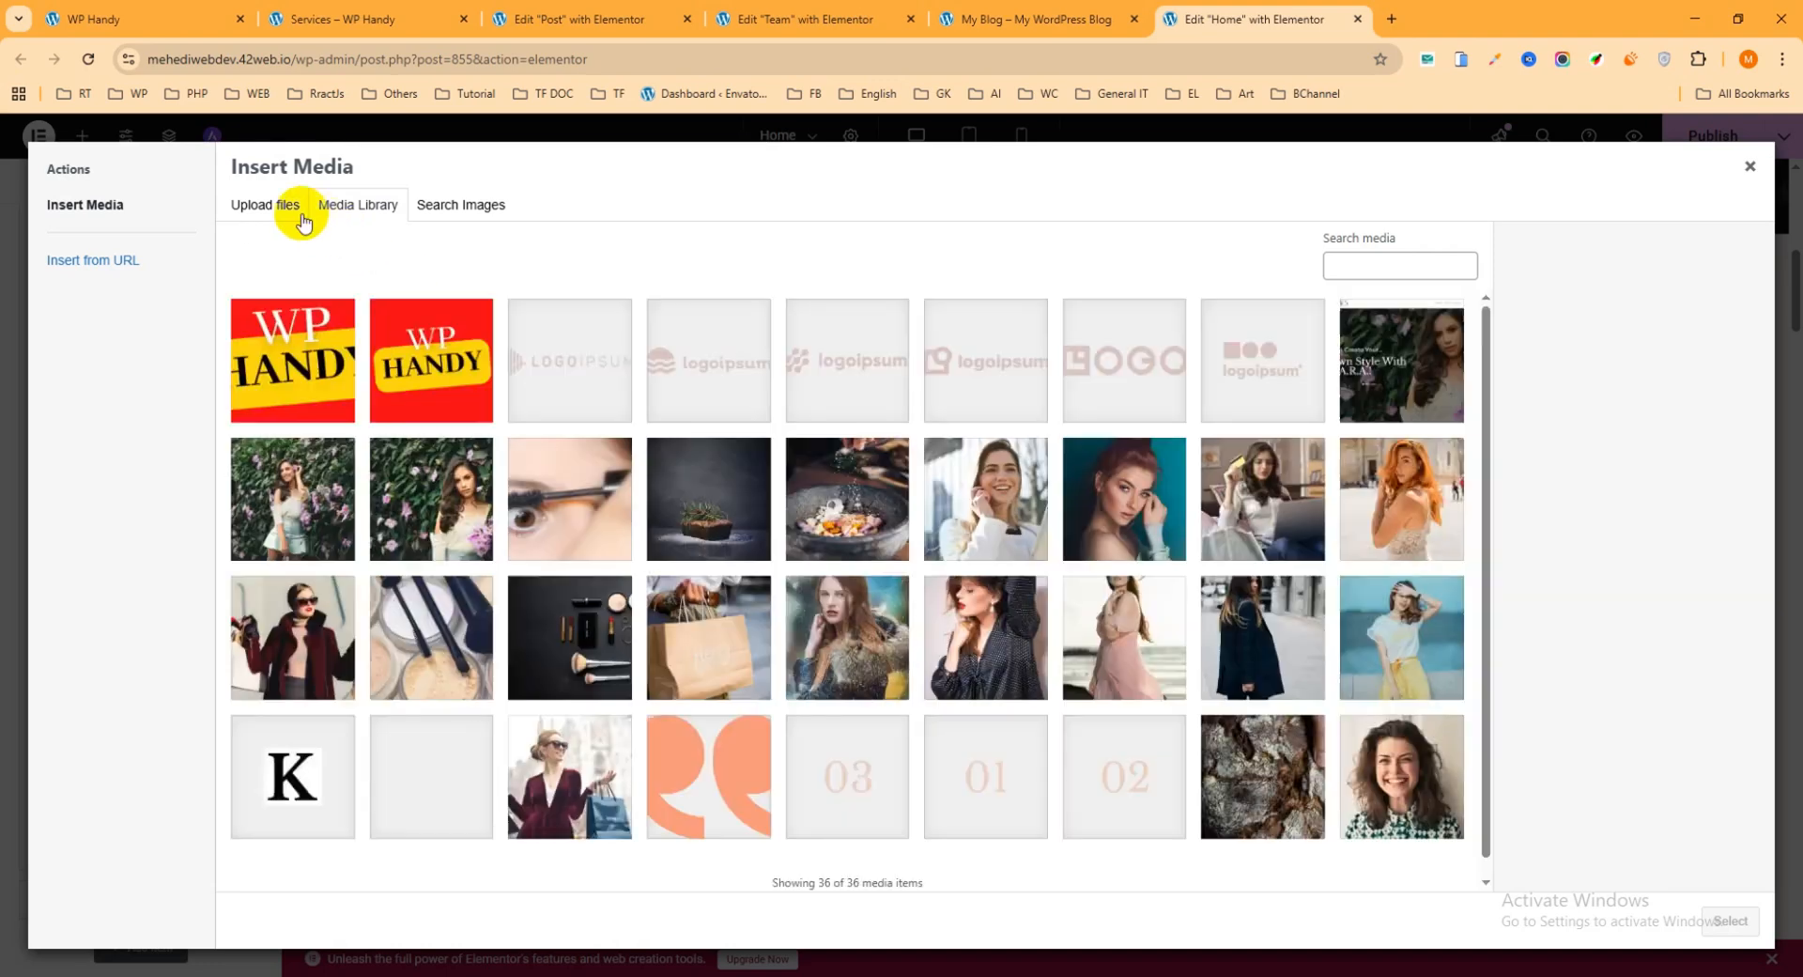
- Upload fashion-13-1.jpg.webp from Downloads and use it as the Graphics Design slide's background image
{"action": "left_click", "coordinate": [264, 206]}
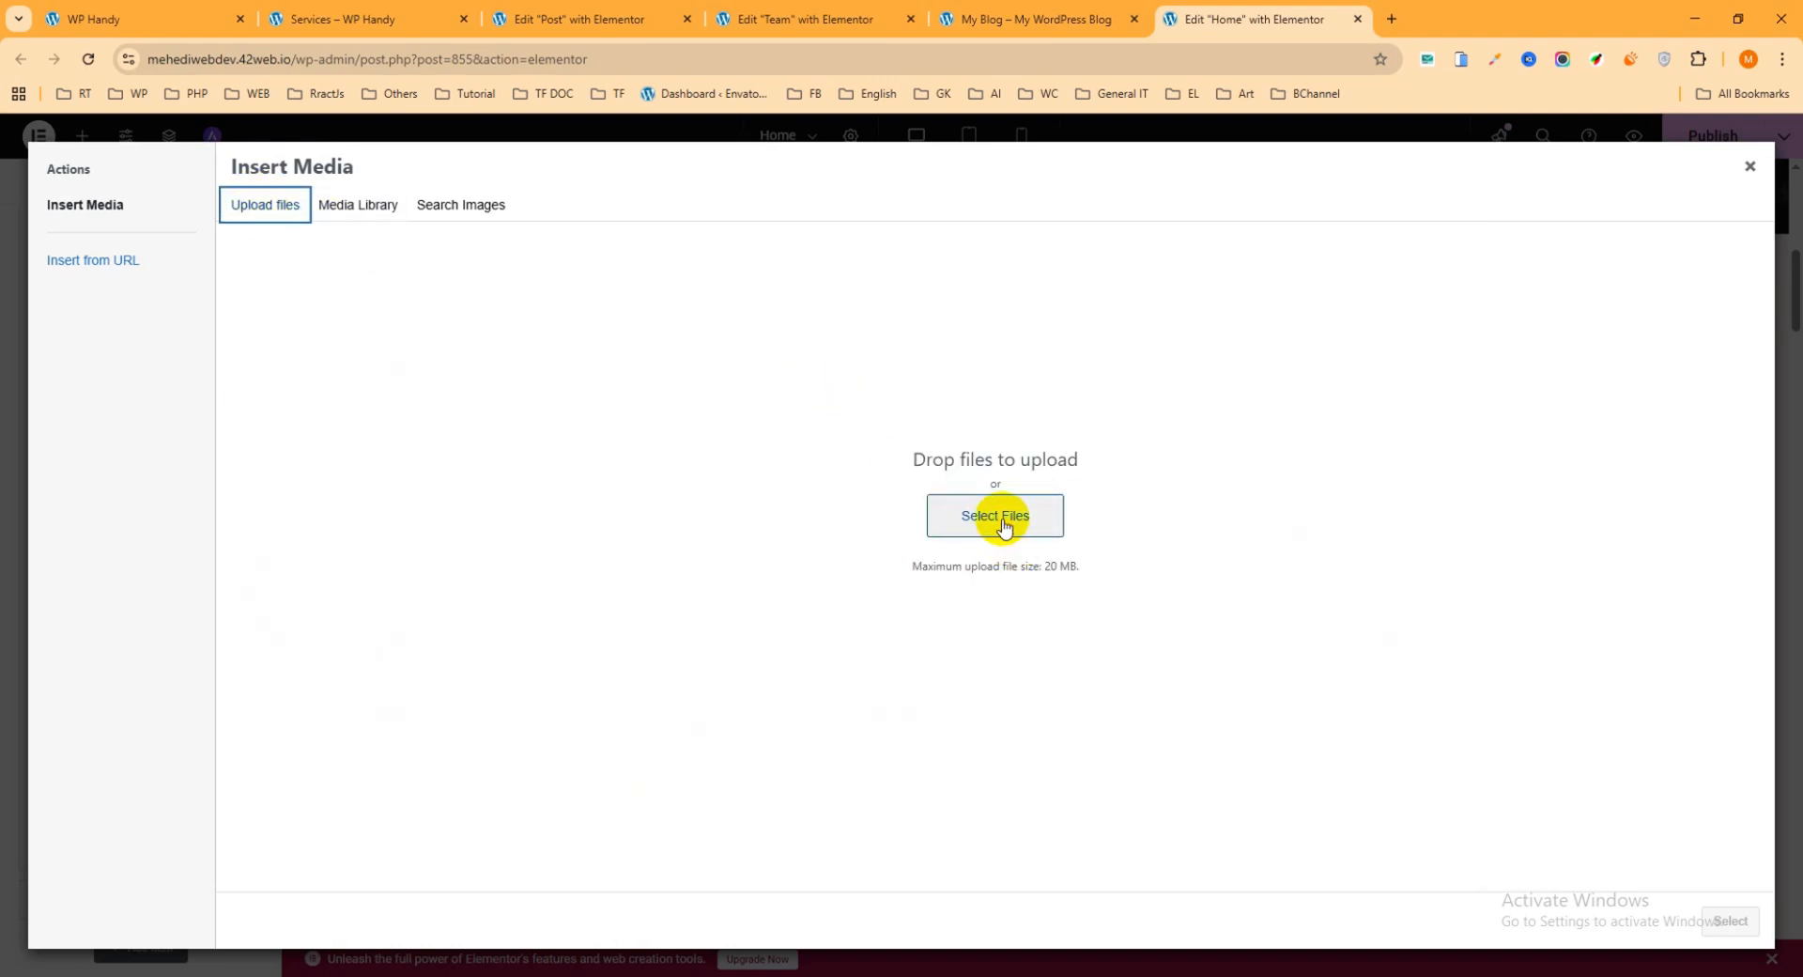
{"action": "left_click", "coordinate": [1697, 60]}
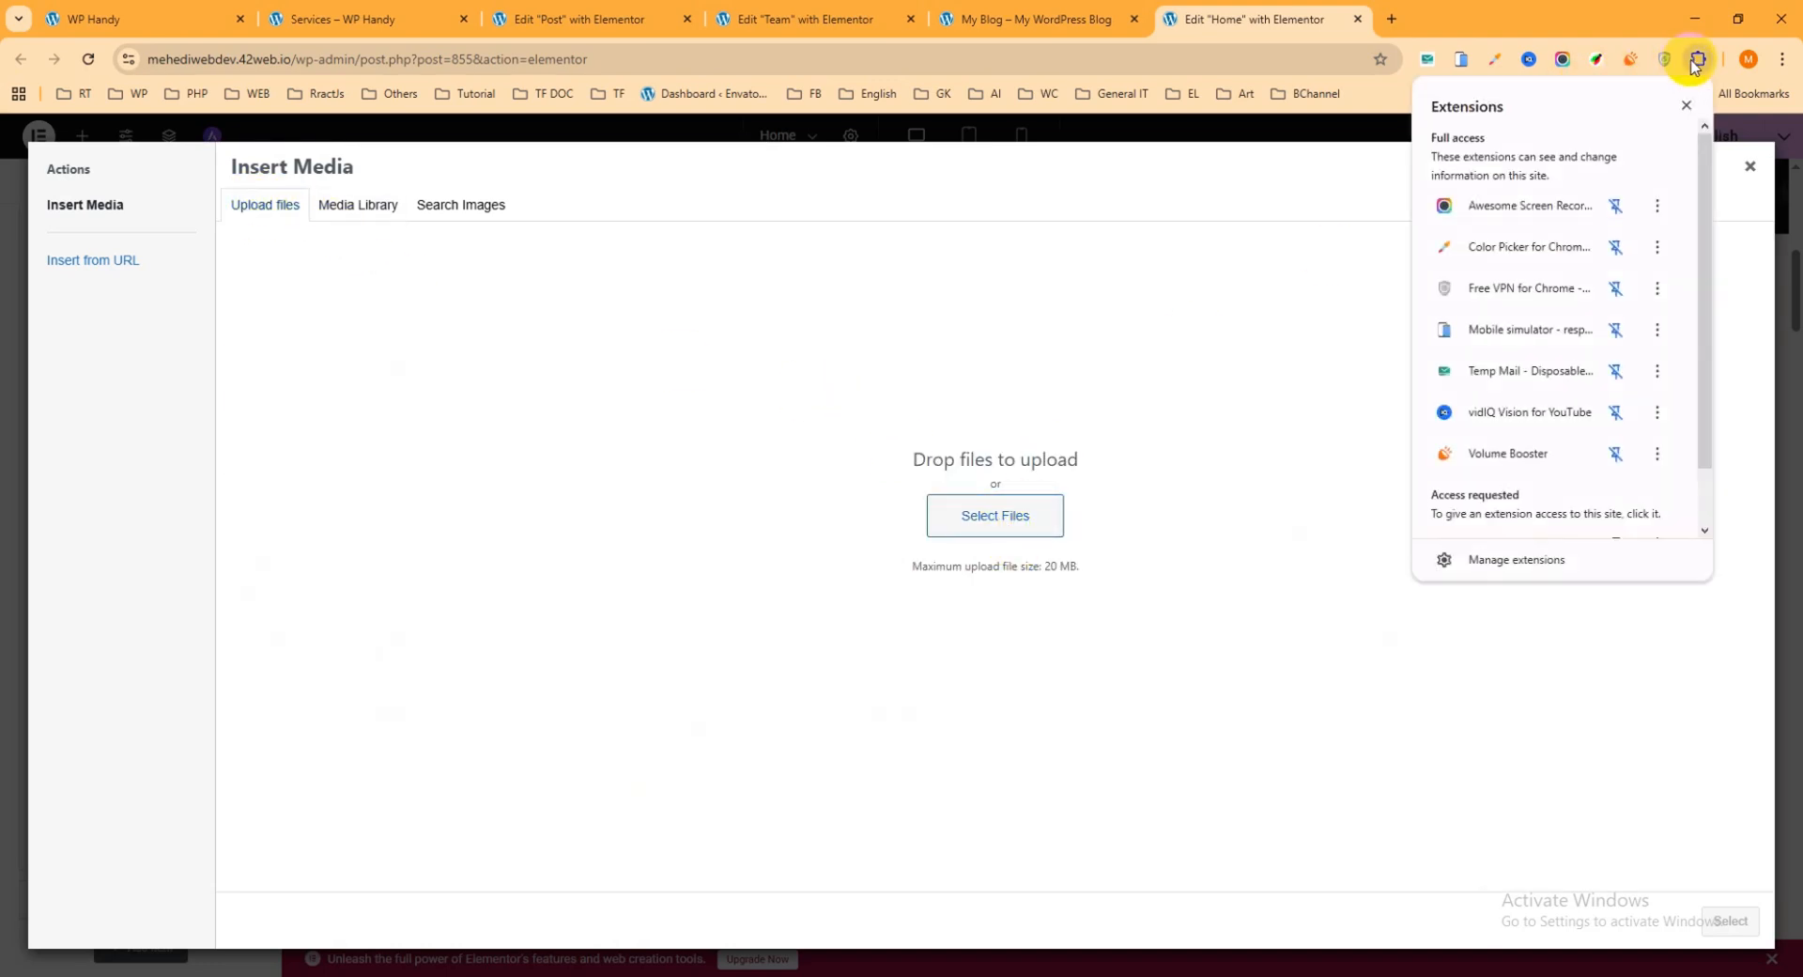
{"action": "left_click", "coordinate": [986, 519]}
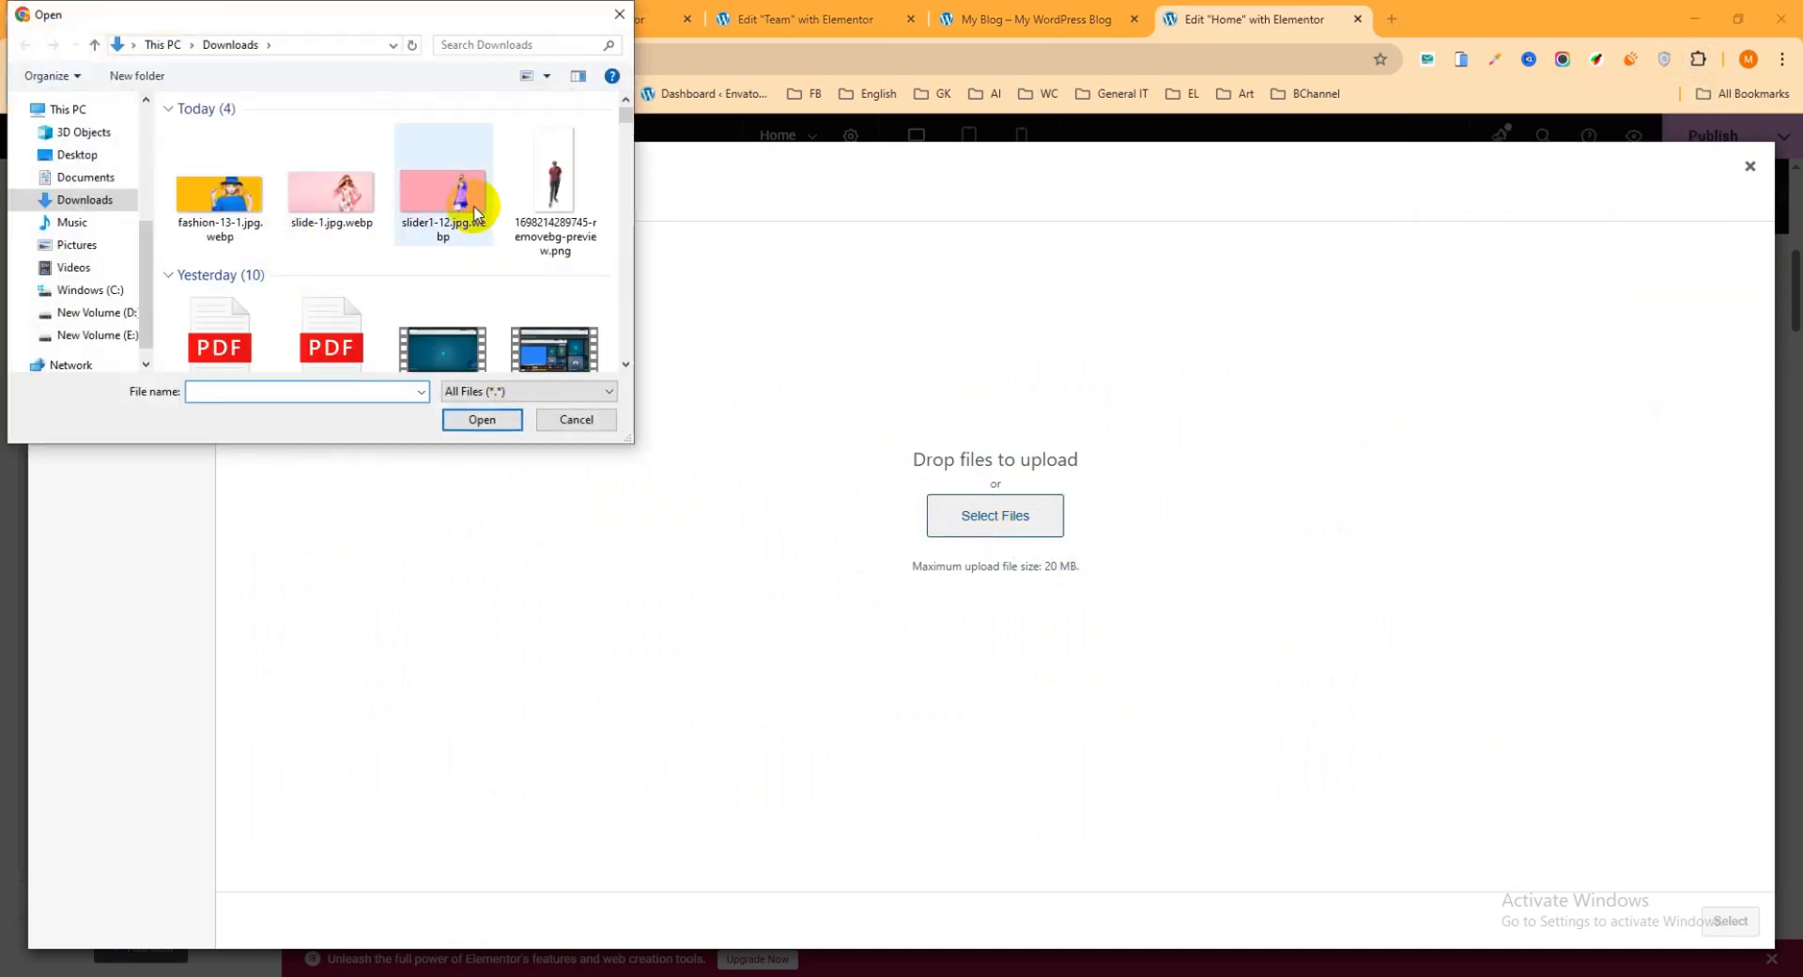
{"action": "left_click", "coordinate": [234, 200]}
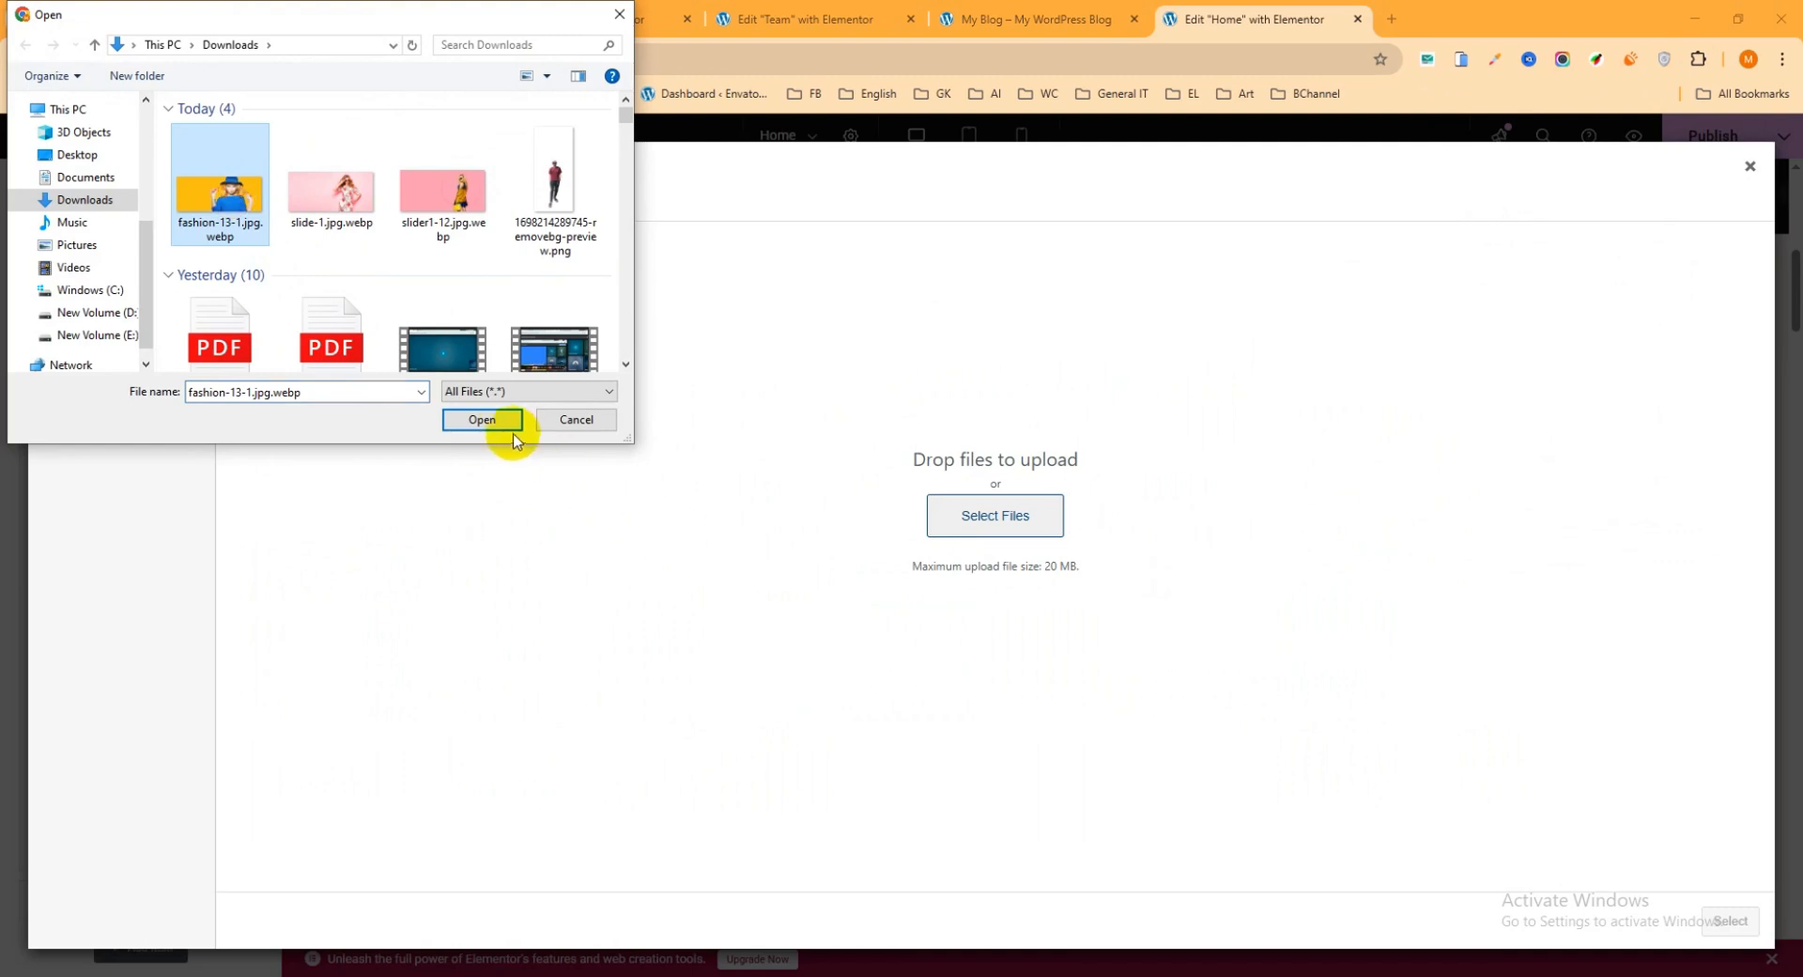
{"action": "left_click", "coordinate": [484, 420]}
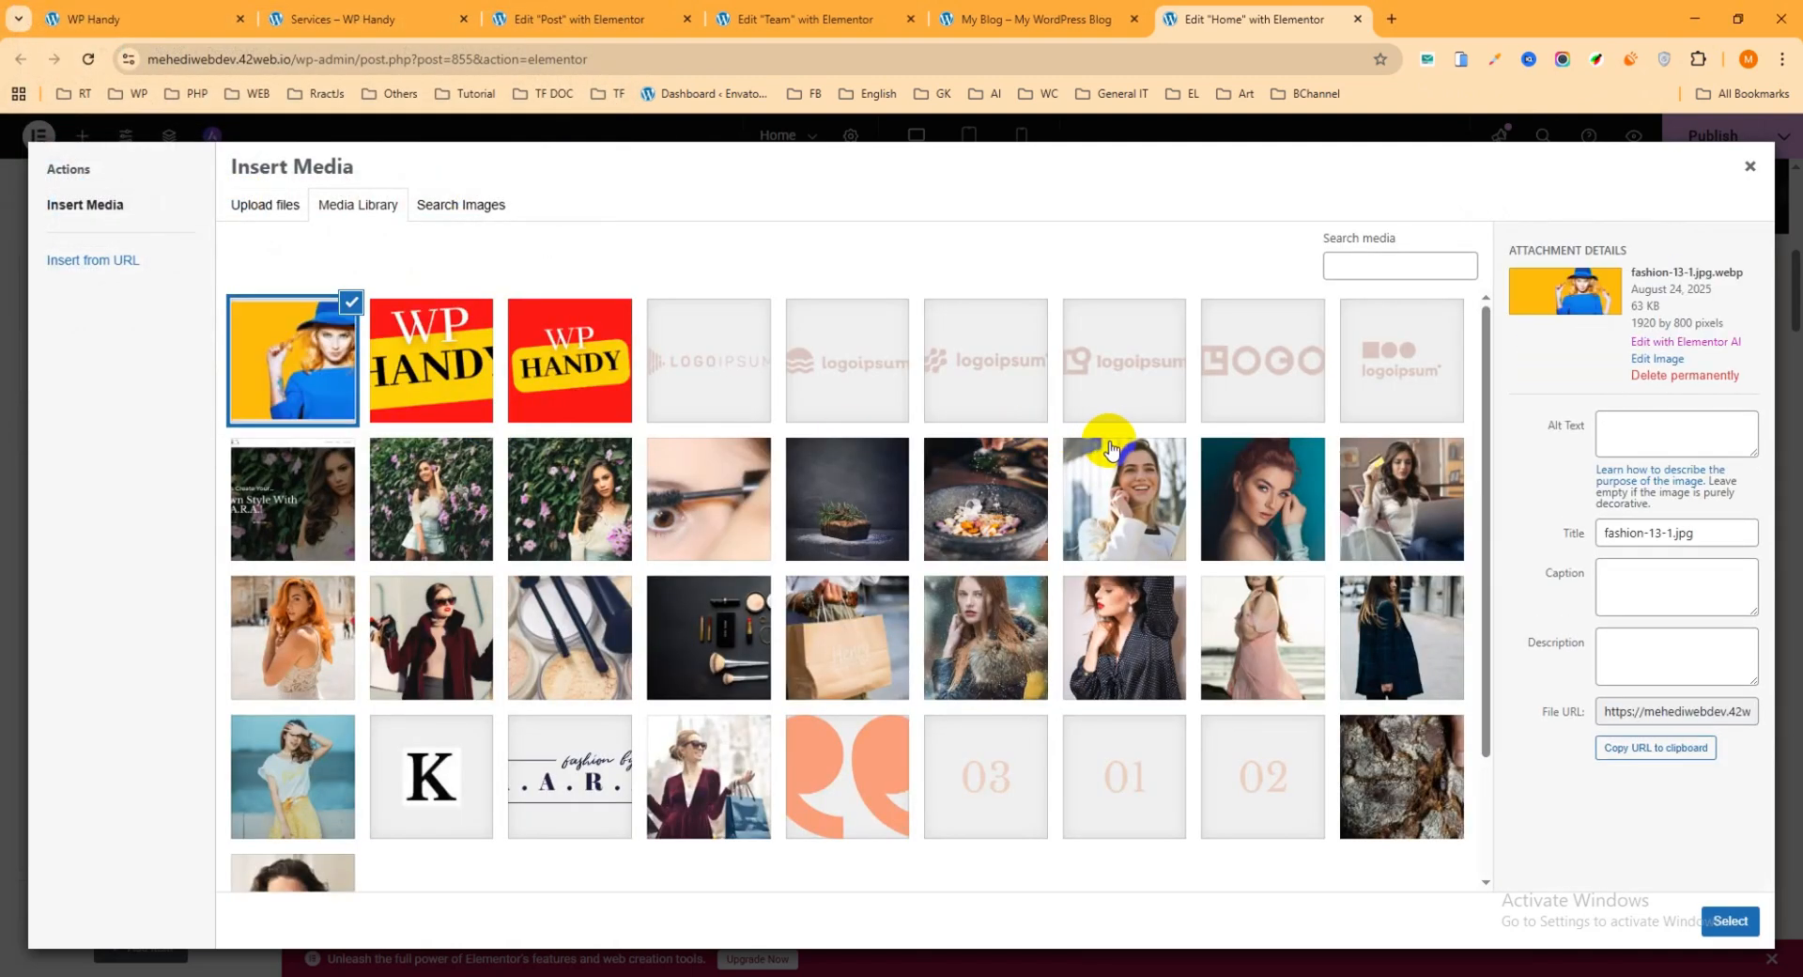
{"action": "left_click", "coordinate": [1733, 921]}
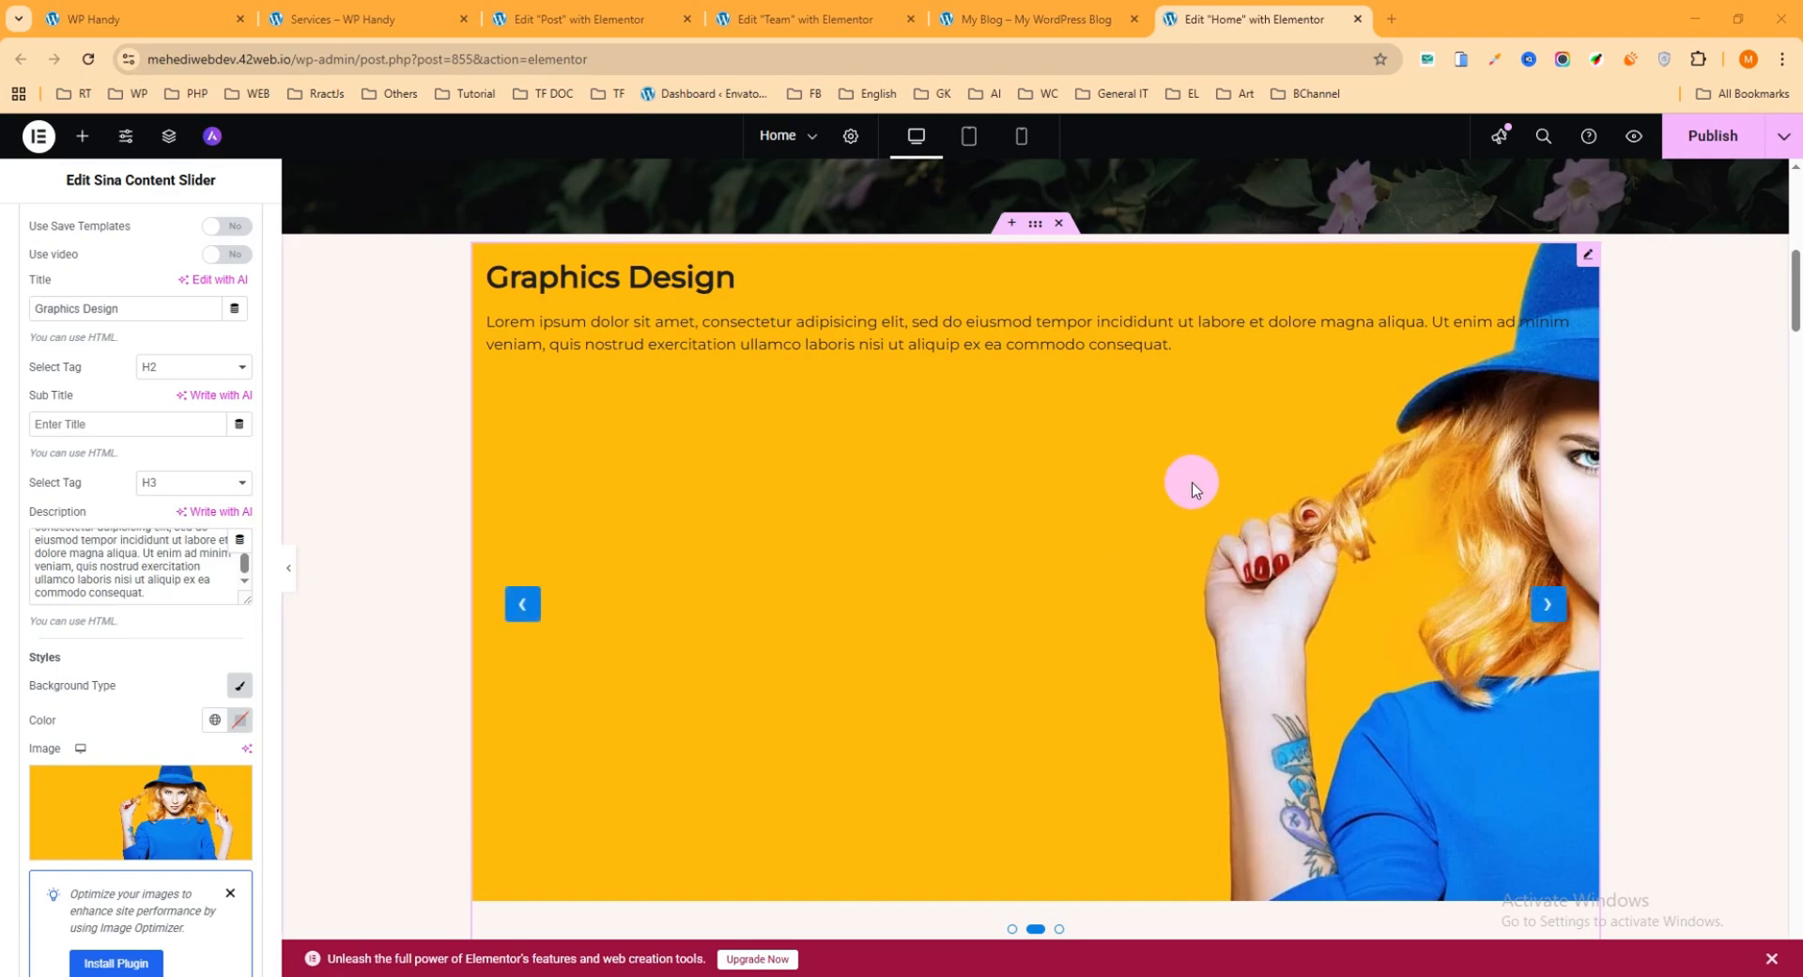
- Enable saved templates for the Digital Marketing slide, choose the Post template, and check the slides on the page
{"action": "scroll", "coordinate": [940, 511], "scroll_direction": "up", "scroll_amount": 2}
{"action": "scroll", "coordinate": [939, 512], "scroll_direction": "up", "scroll_amount": 2}
{"action": "scroll", "coordinate": [165, 294], "scroll_direction": "up", "scroll_amount": 5}
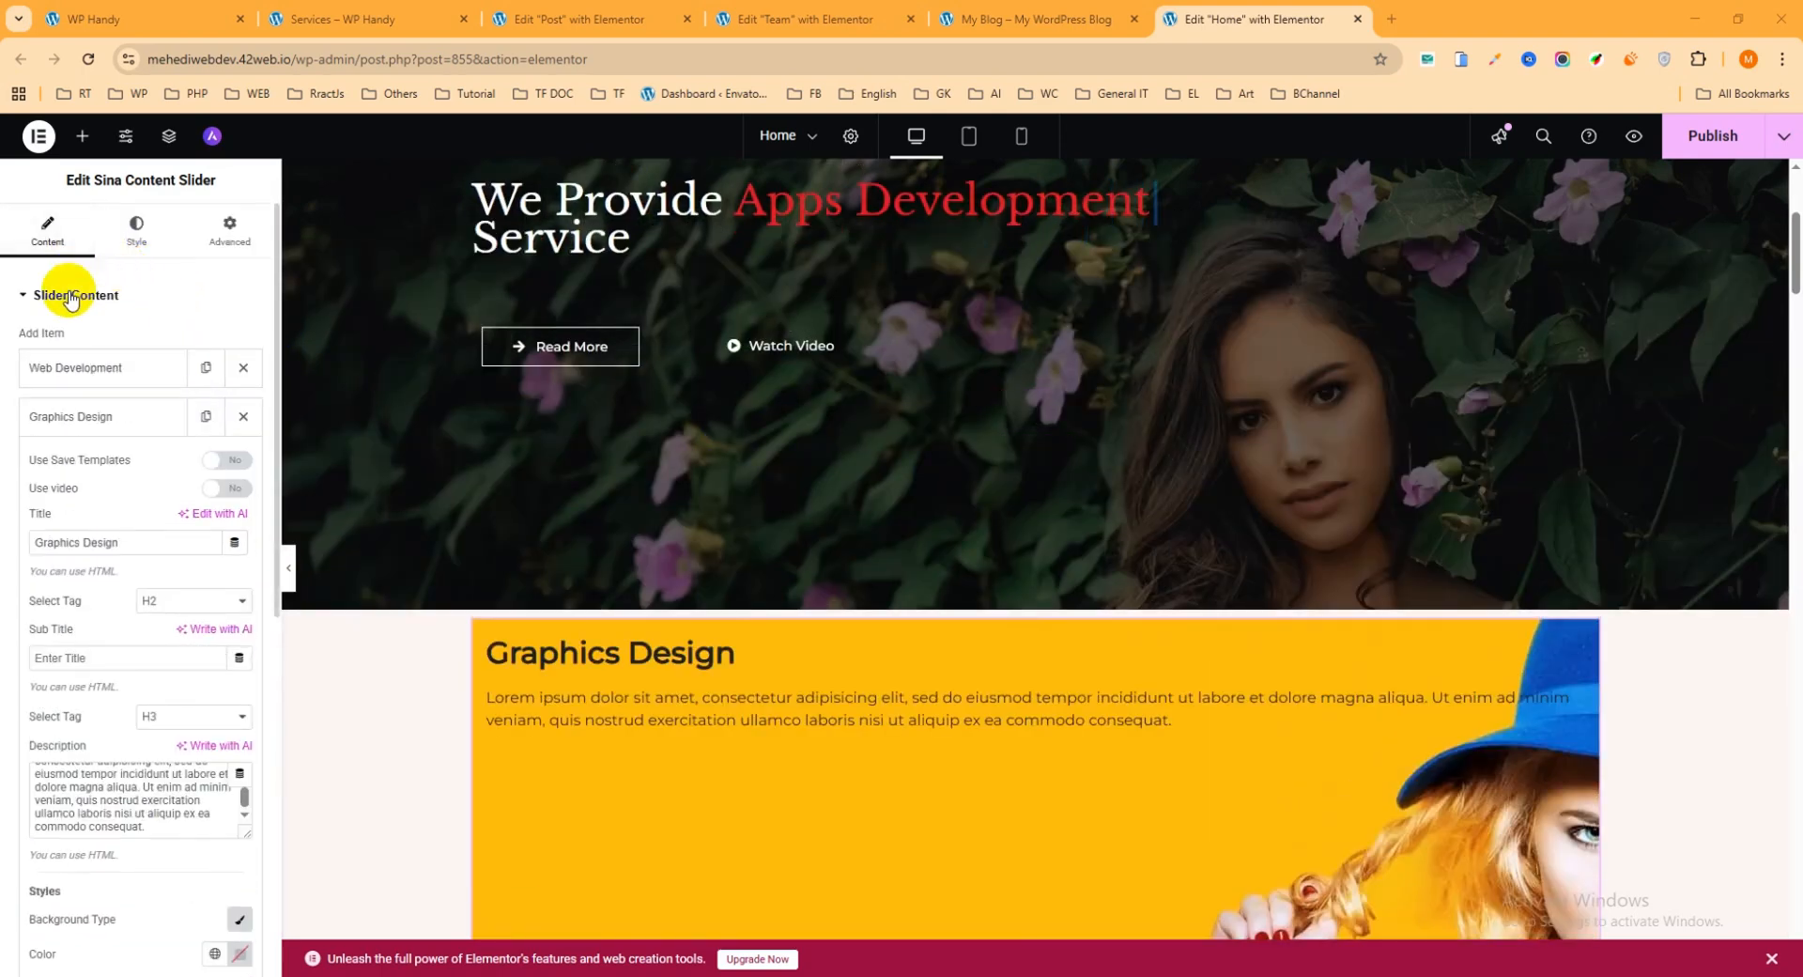
{"action": "left_click", "coordinate": [70, 297]}
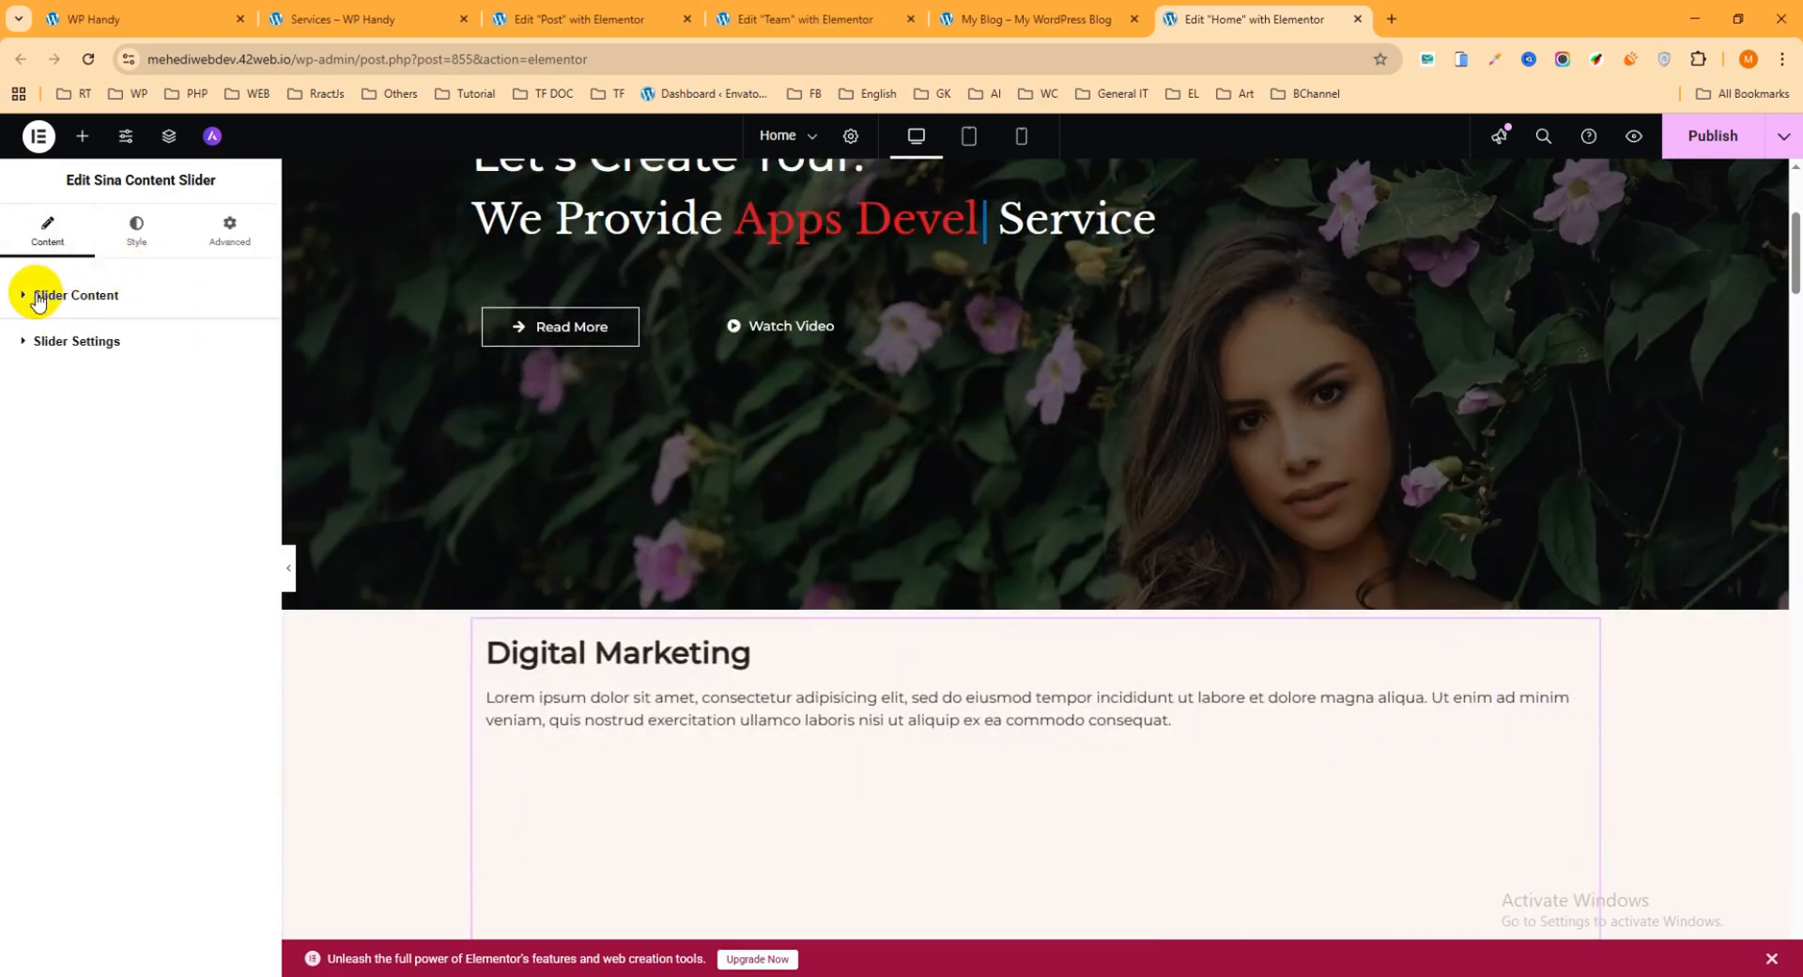
{"action": "left_click", "coordinate": [38, 299]}
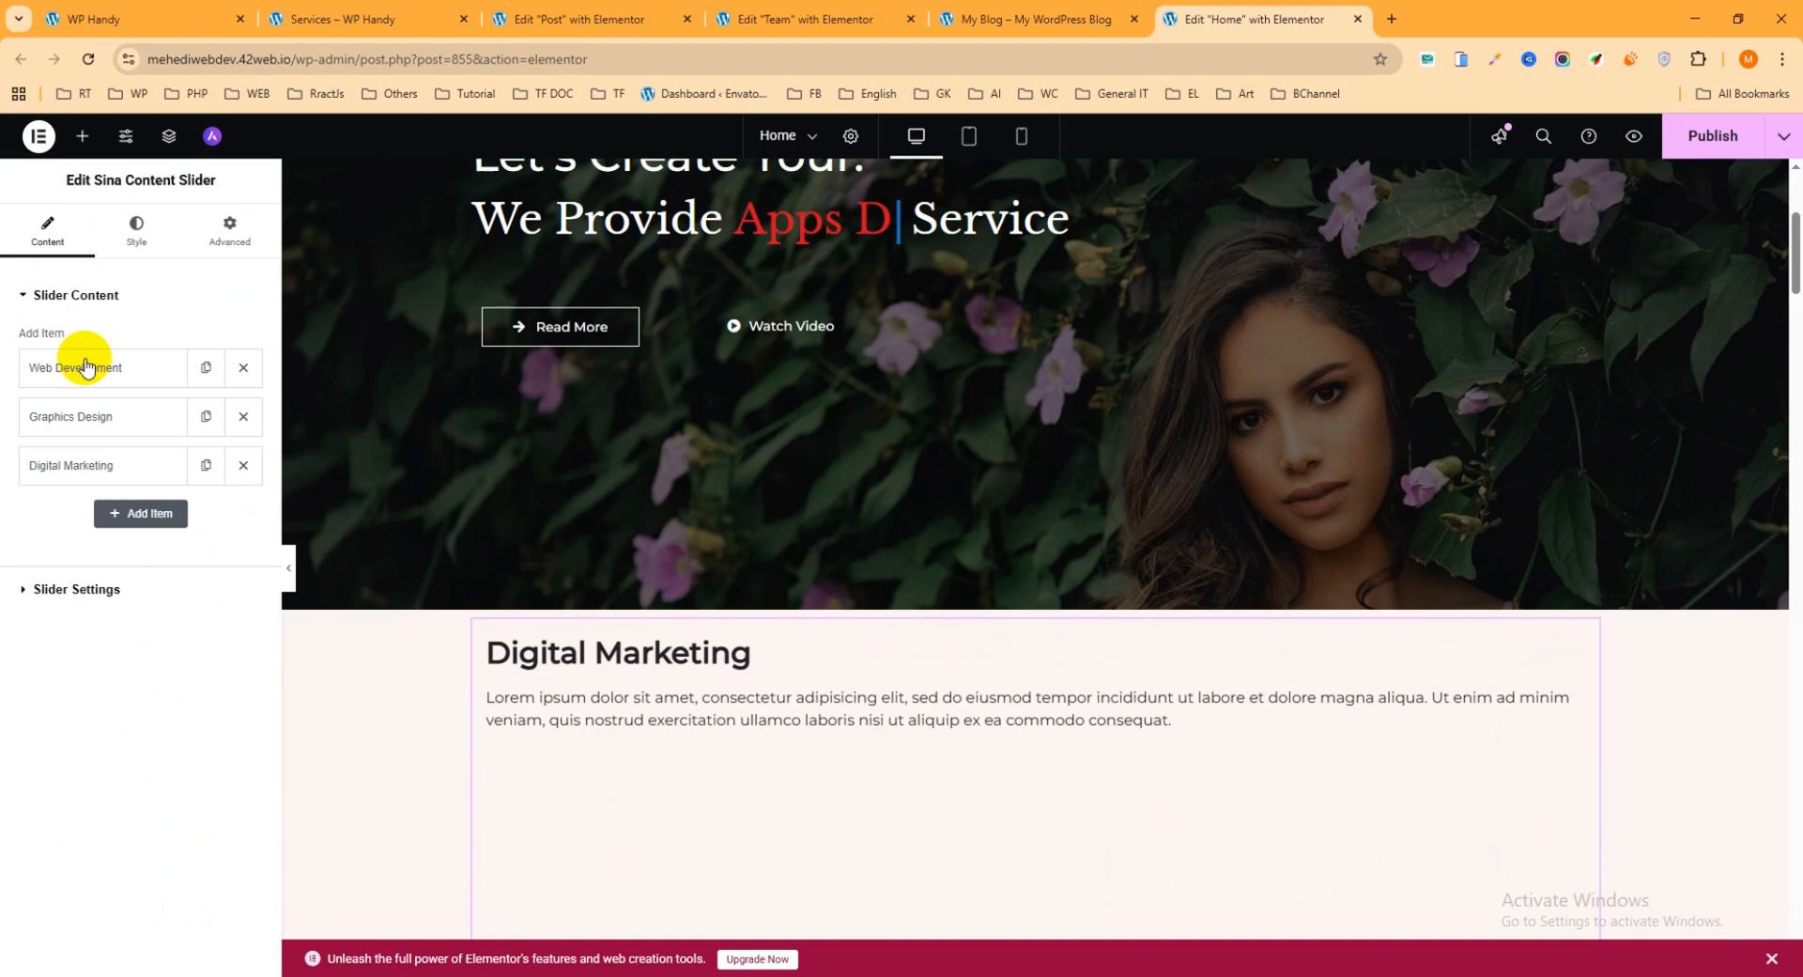
{"action": "left_click", "coordinate": [104, 470]}
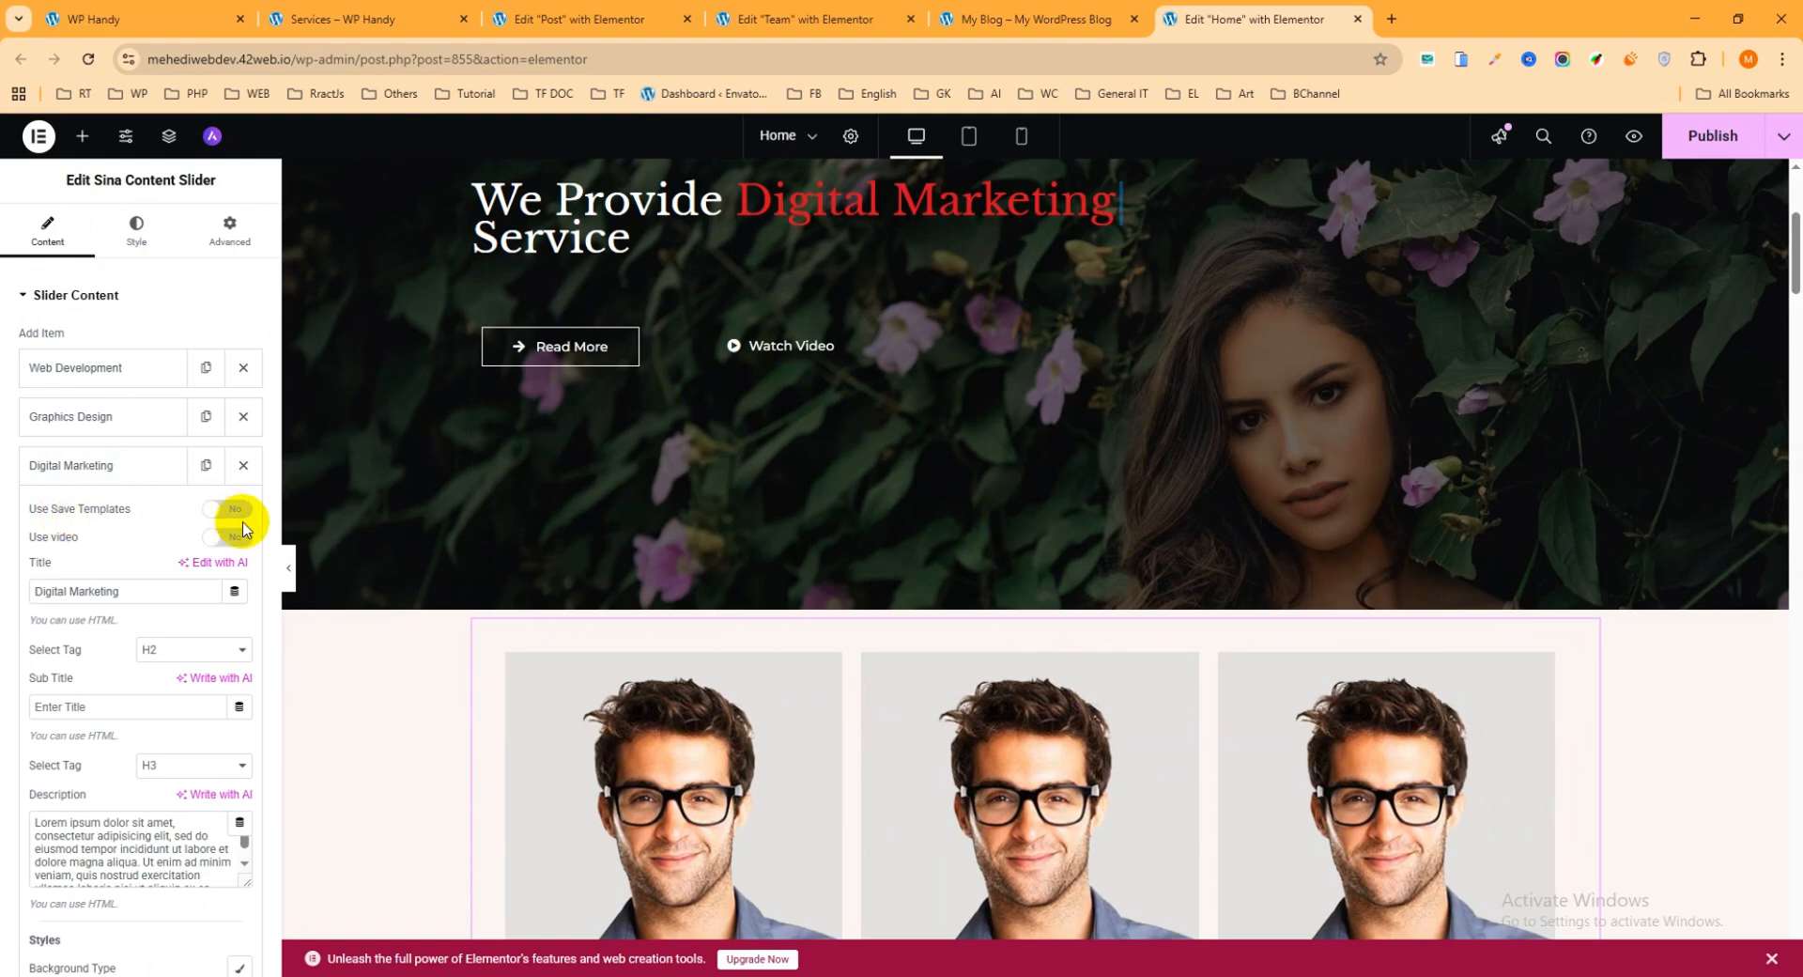
{"action": "left_click", "coordinate": [225, 508]}
{"action": "left_click", "coordinate": [177, 542]}
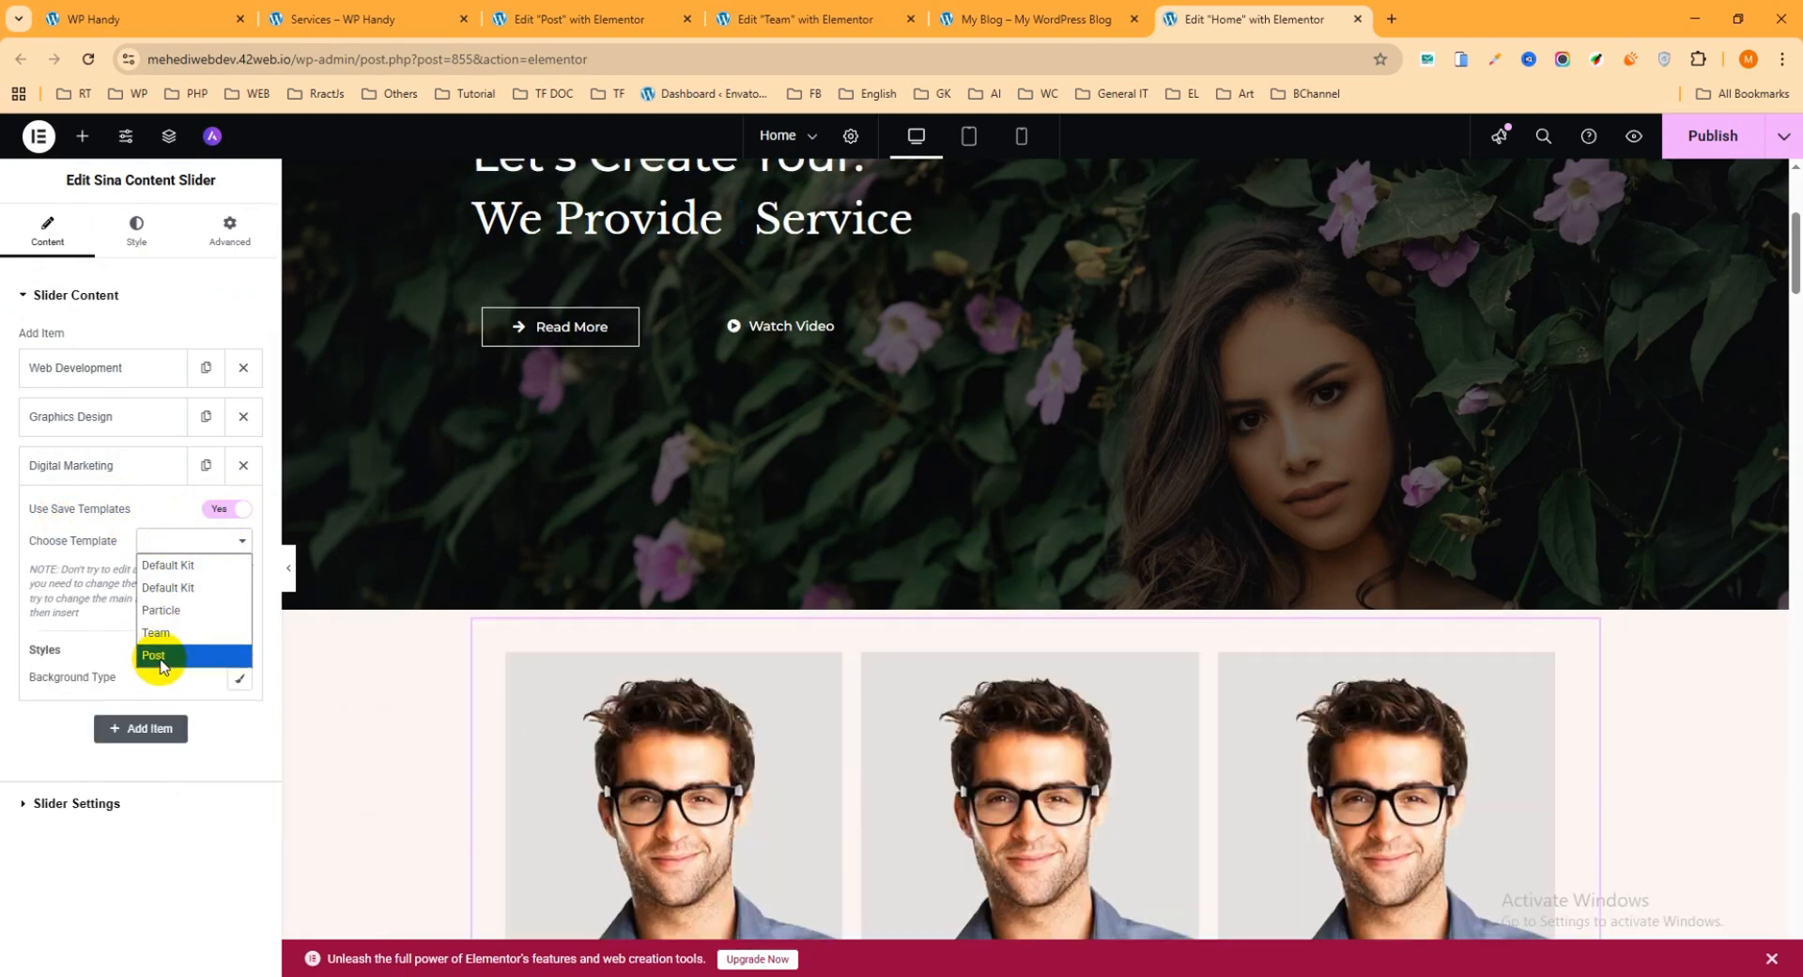
{"action": "left_click", "coordinate": [161, 655]}
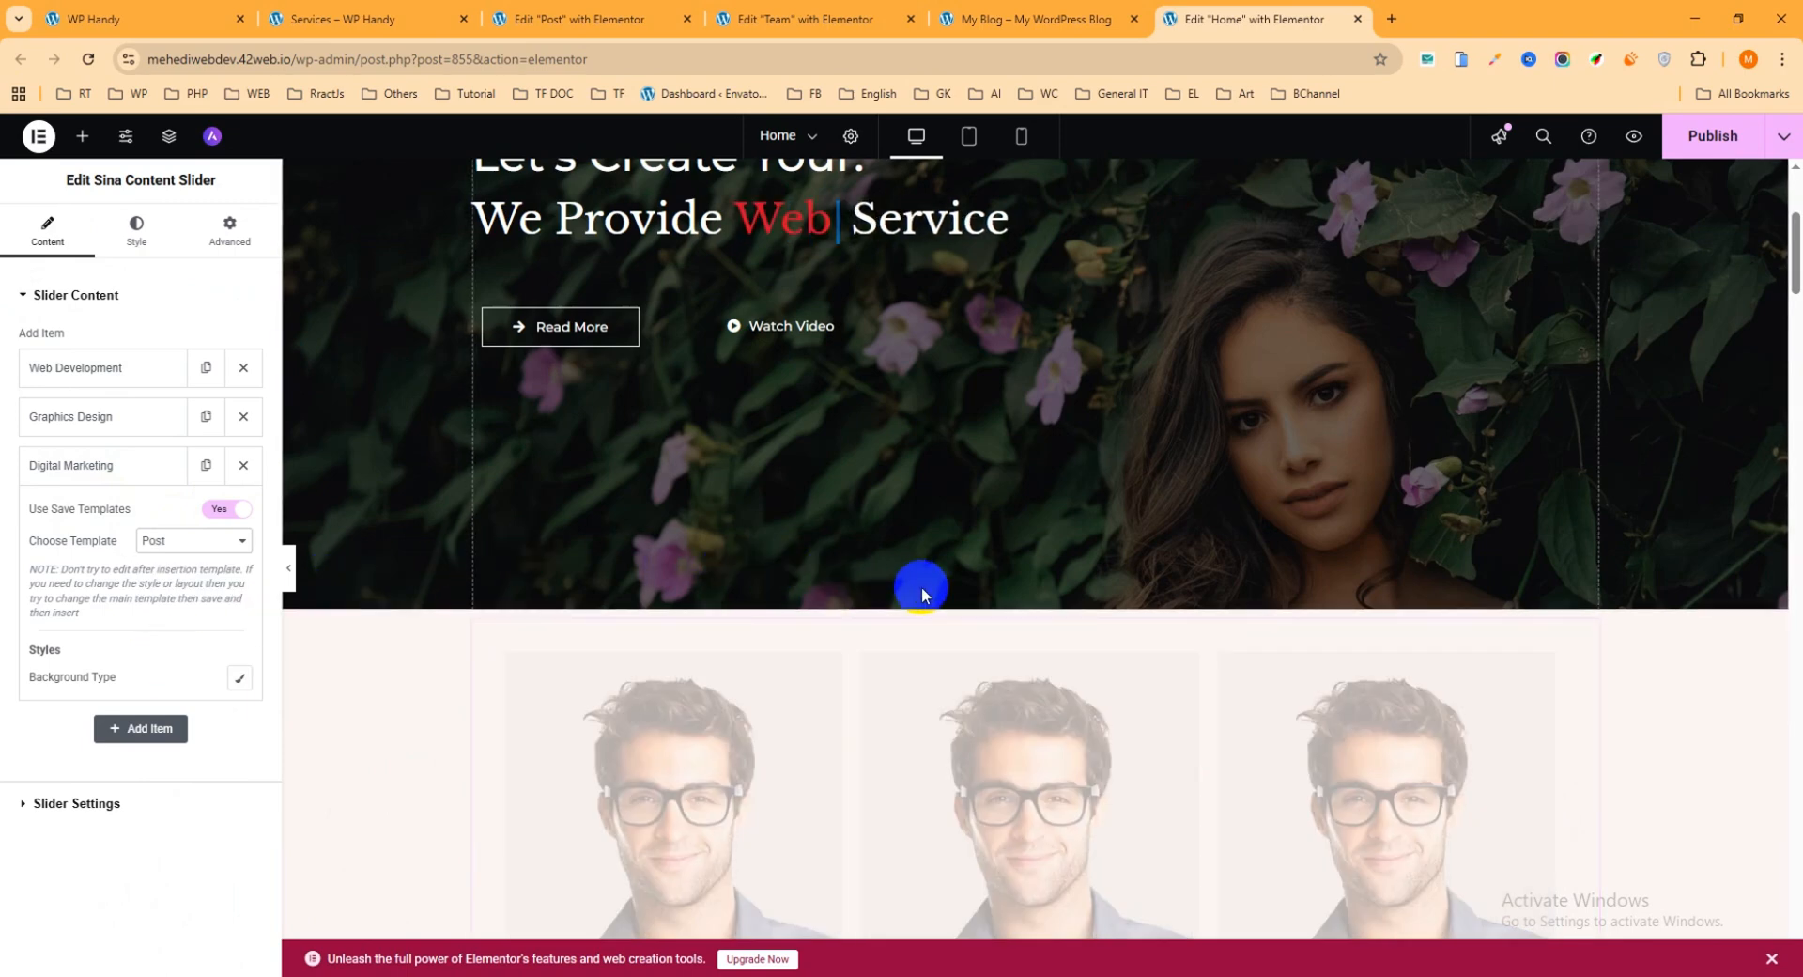
{"action": "scroll", "coordinate": [1033, 602], "scroll_direction": "down", "scroll_amount": 4}
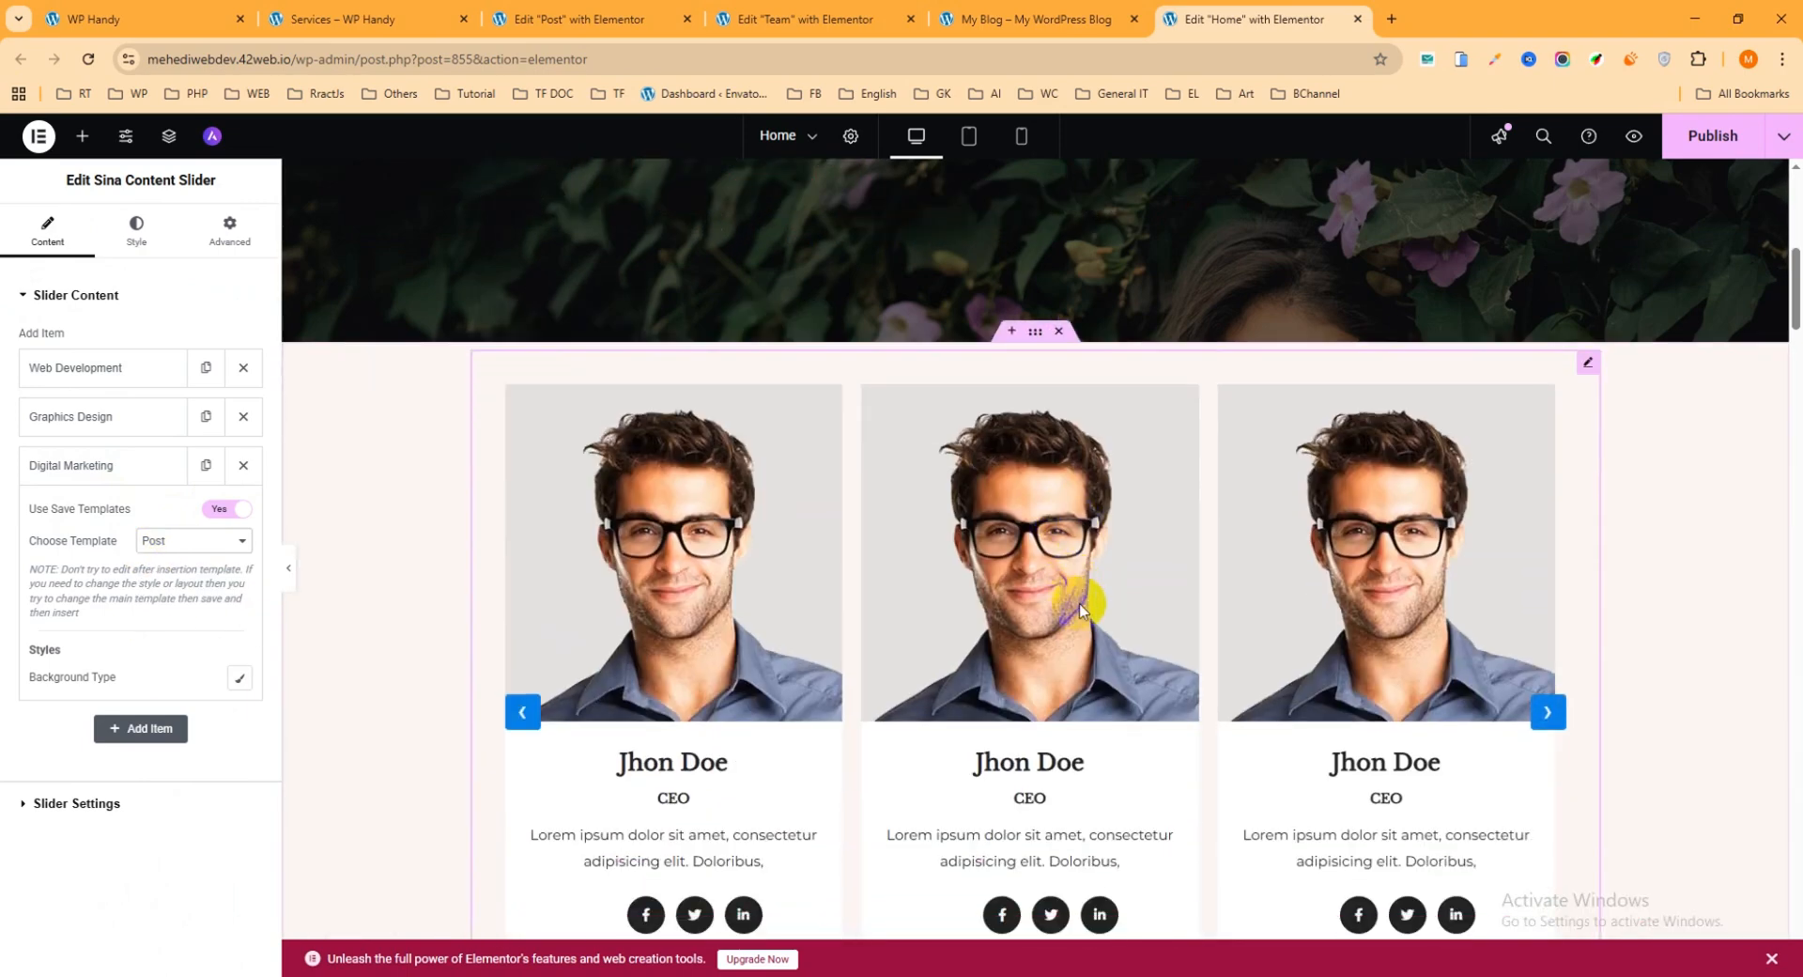
{"action": "left_click", "coordinate": [1552, 615]}
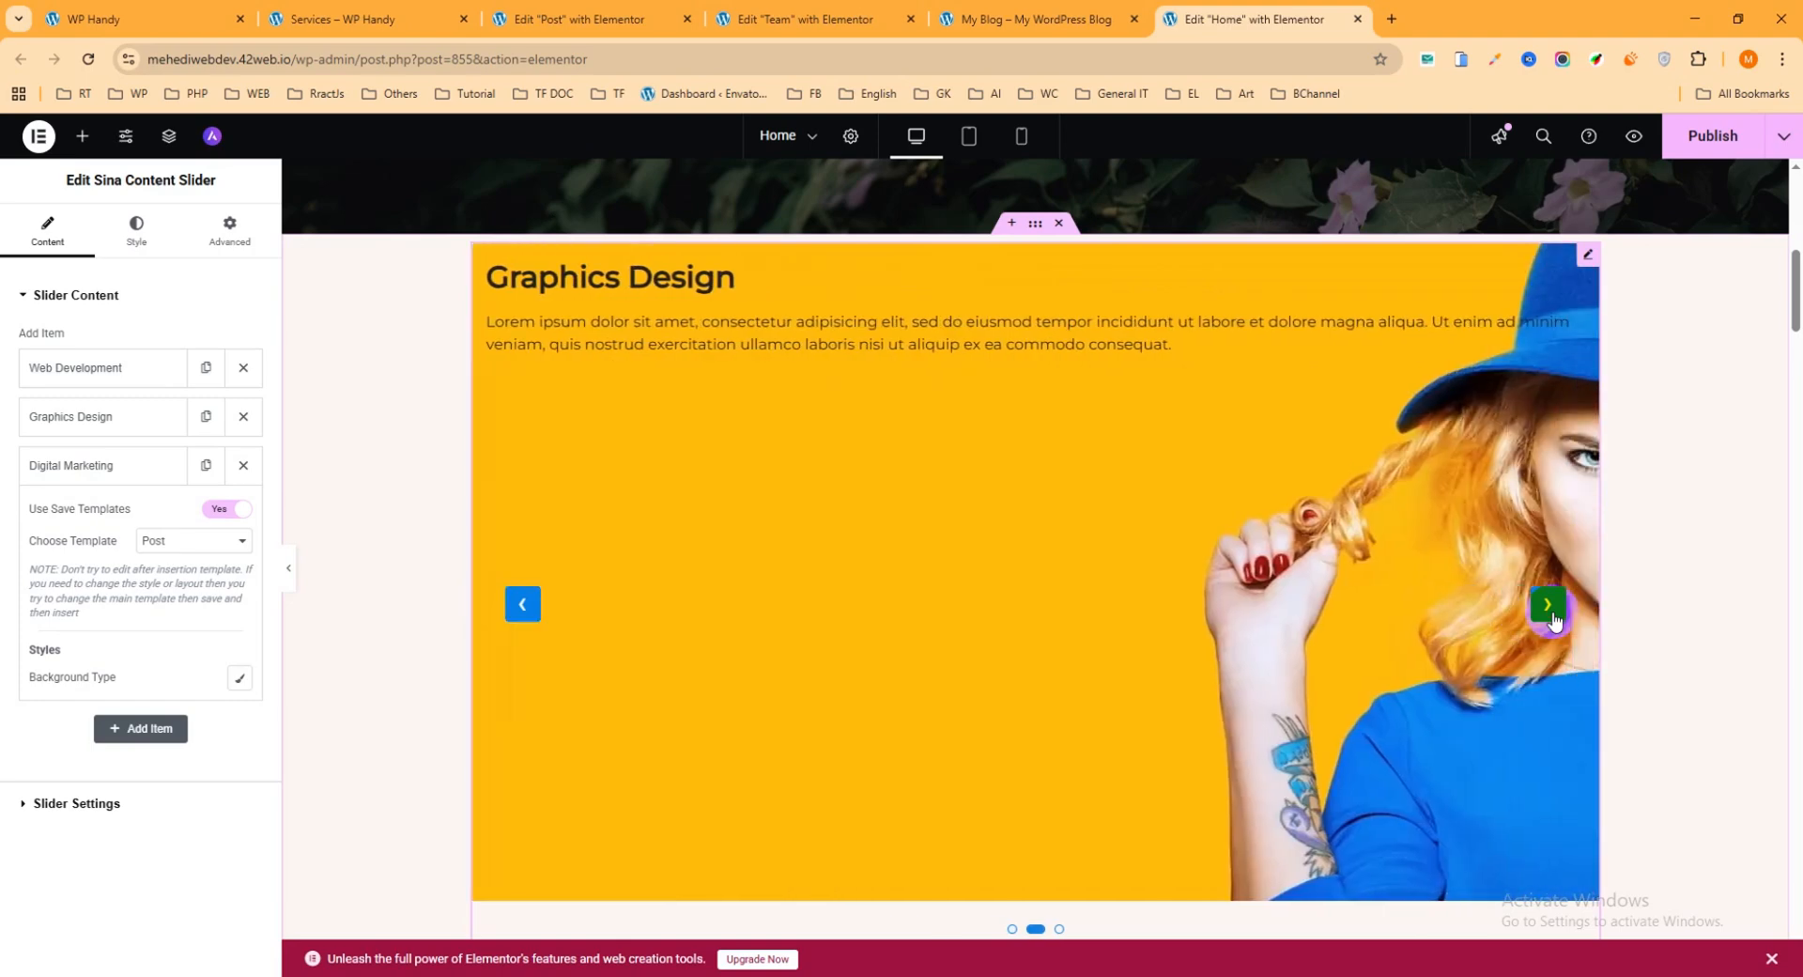
{"action": "left_click", "coordinate": [1550, 608]}
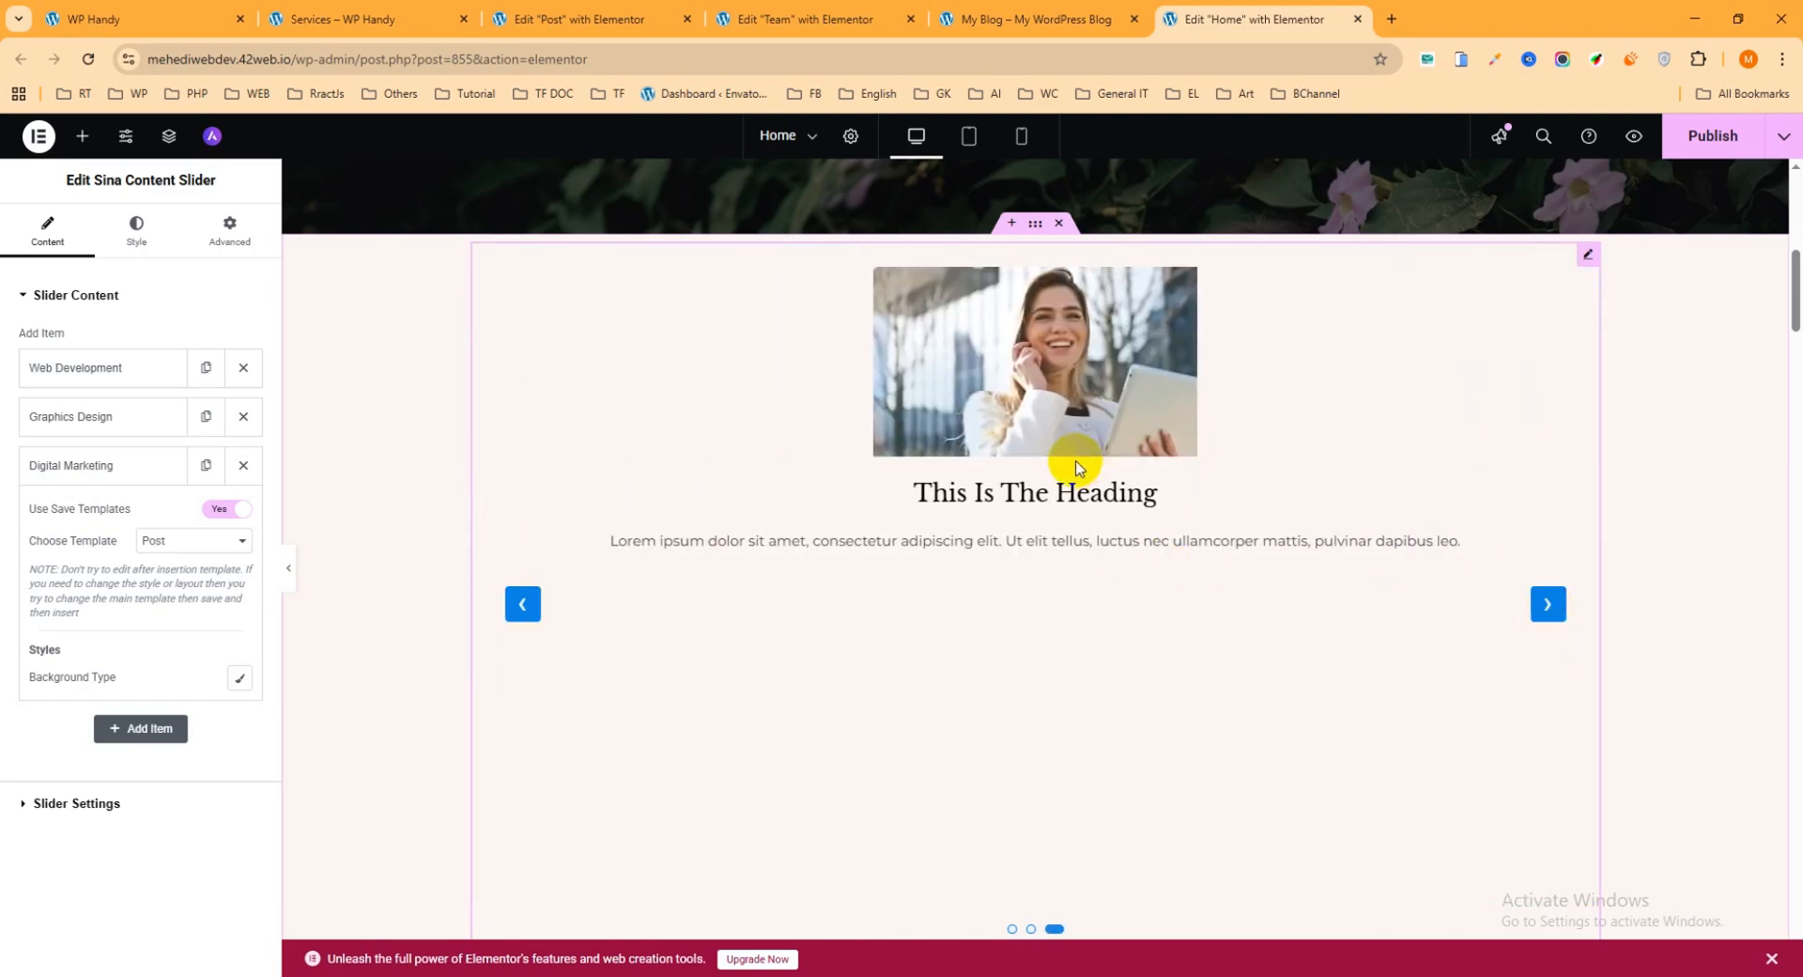
- Set the content width of the container holding the content slider to Full Width
{"action": "scroll", "coordinate": [1066, 459], "scroll_direction": "up", "scroll_amount": 1}
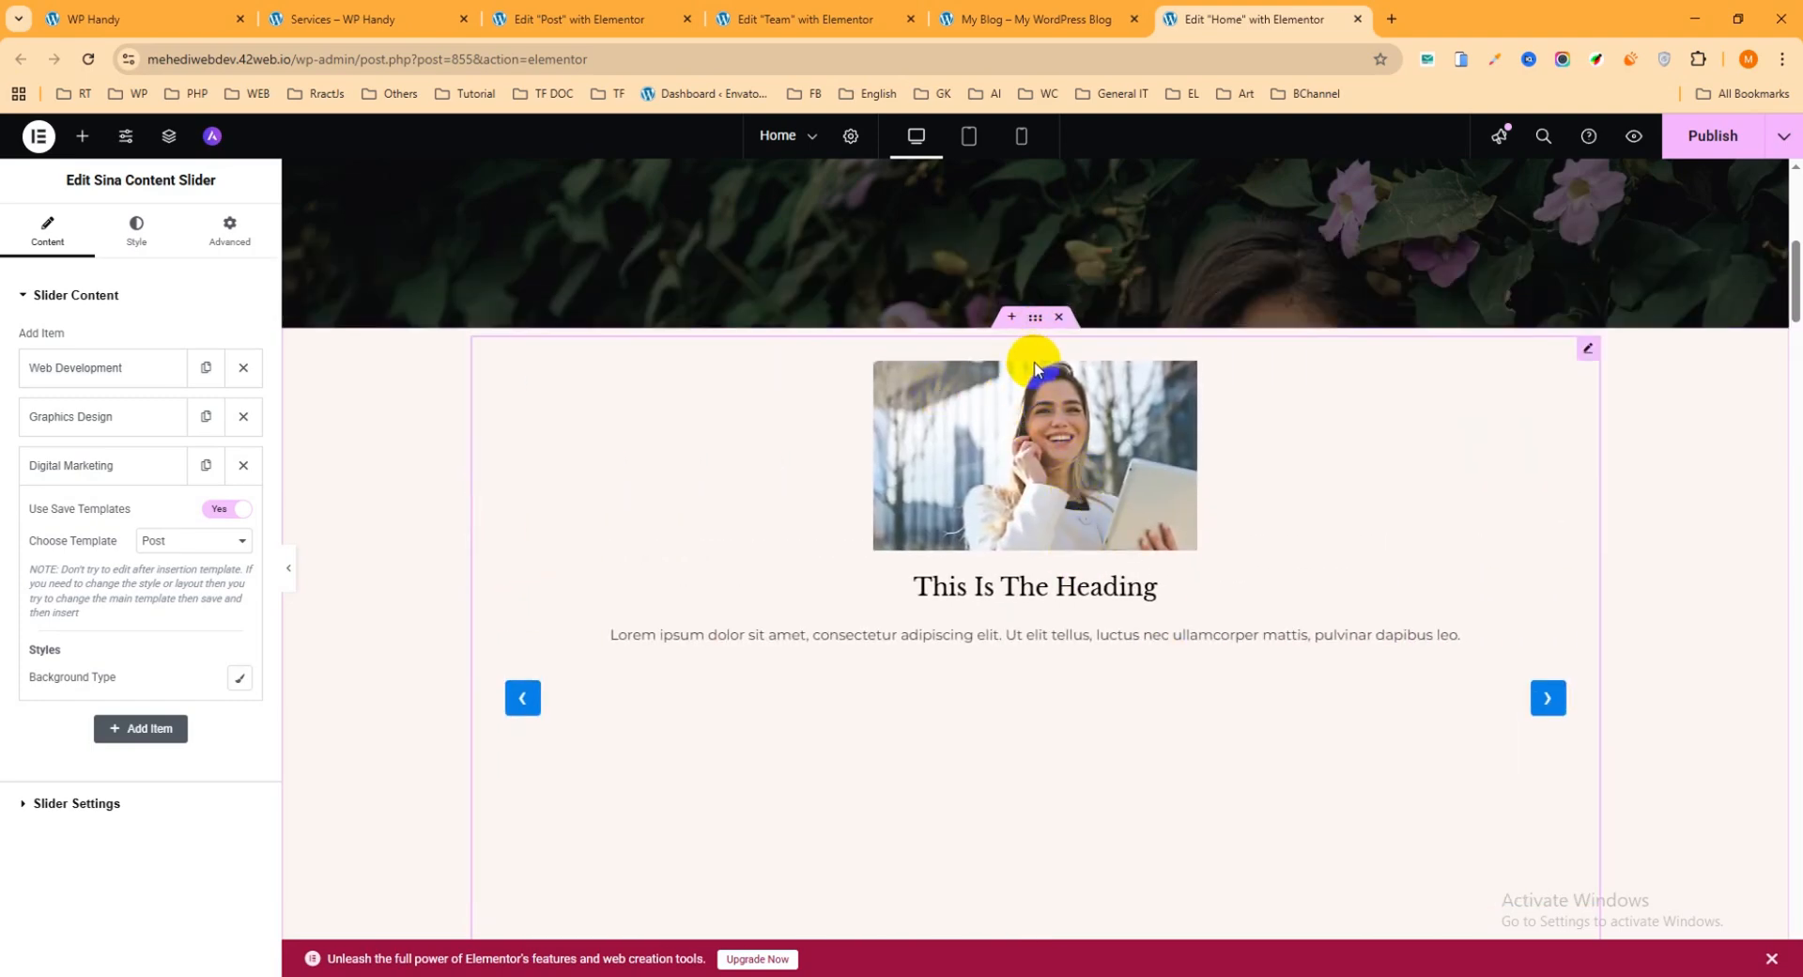
{"action": "left_click", "coordinate": [1035, 324]}
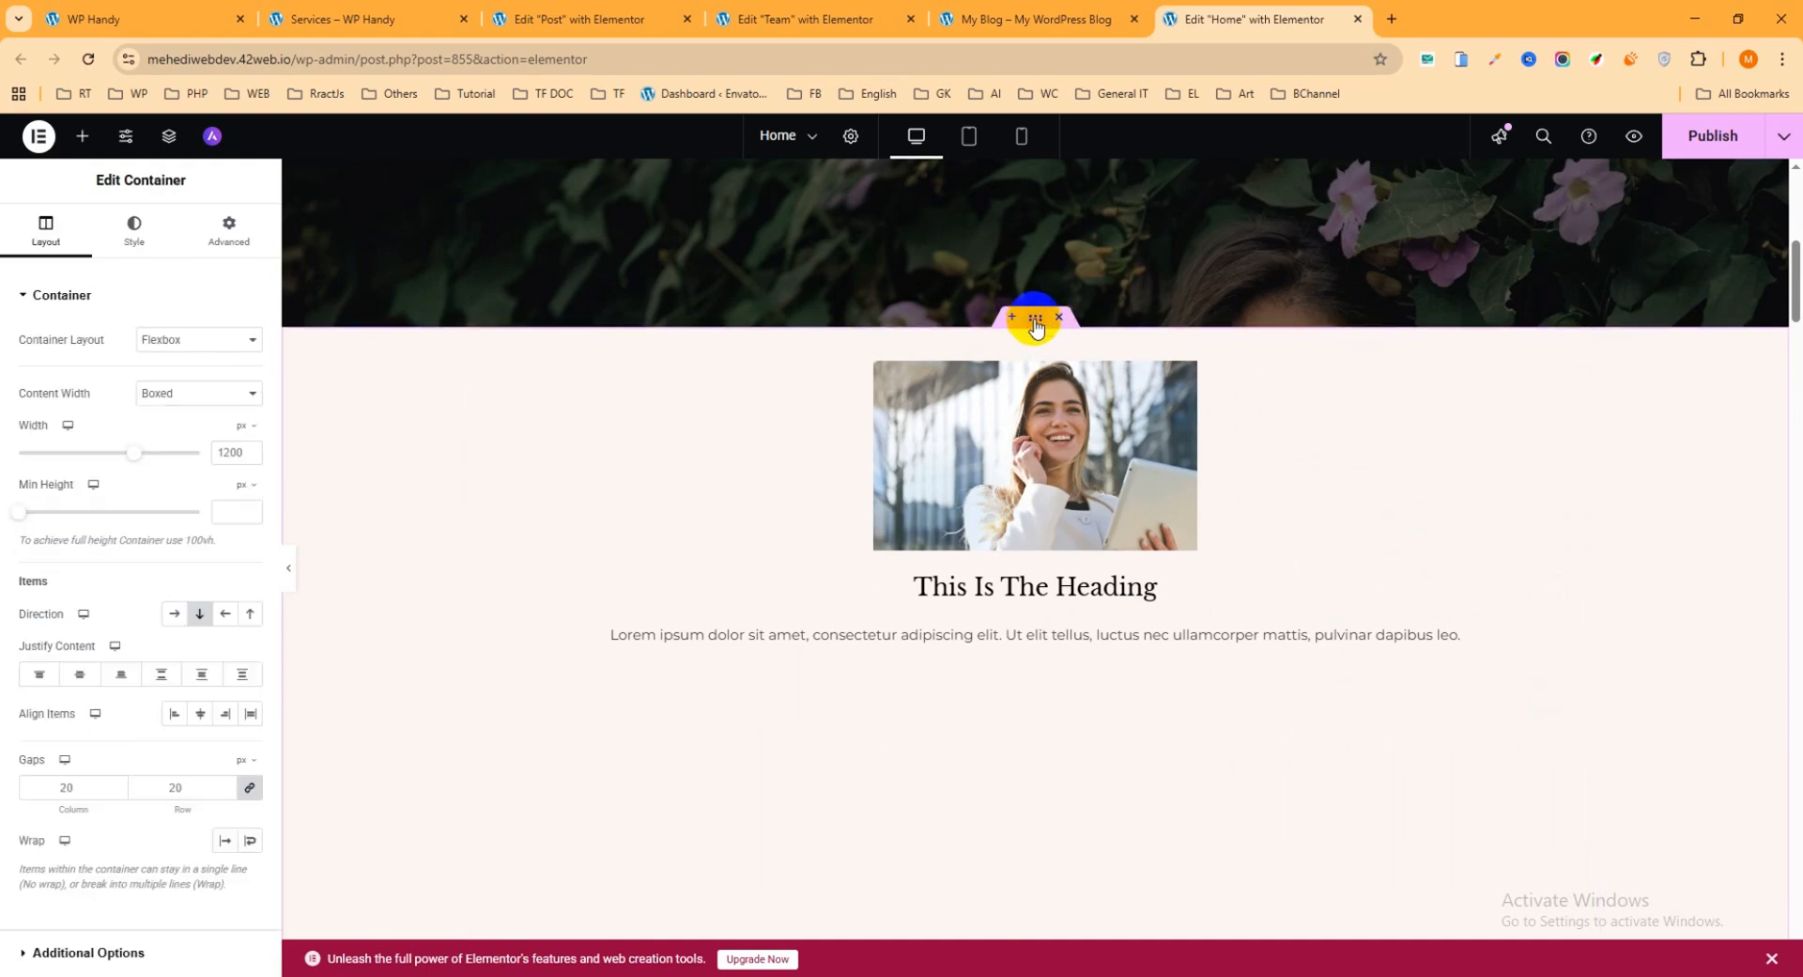
{"action": "left_click", "coordinate": [156, 394]}
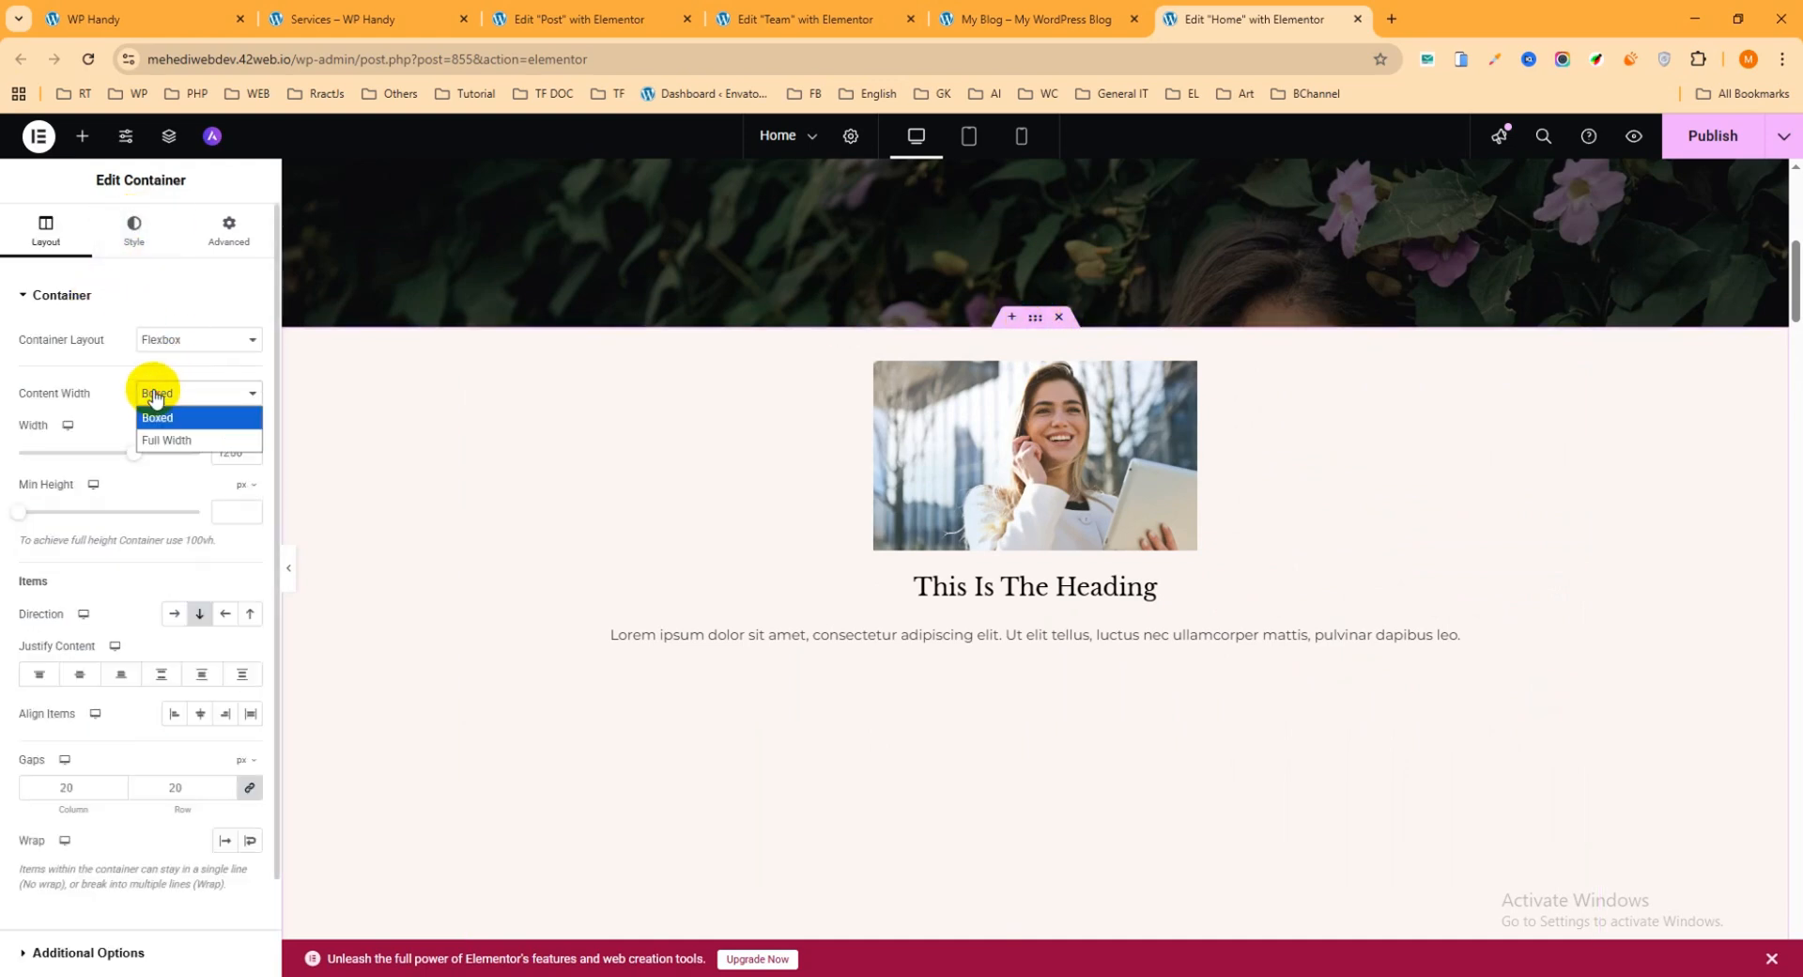
{"action": "left_click", "coordinate": [170, 442]}
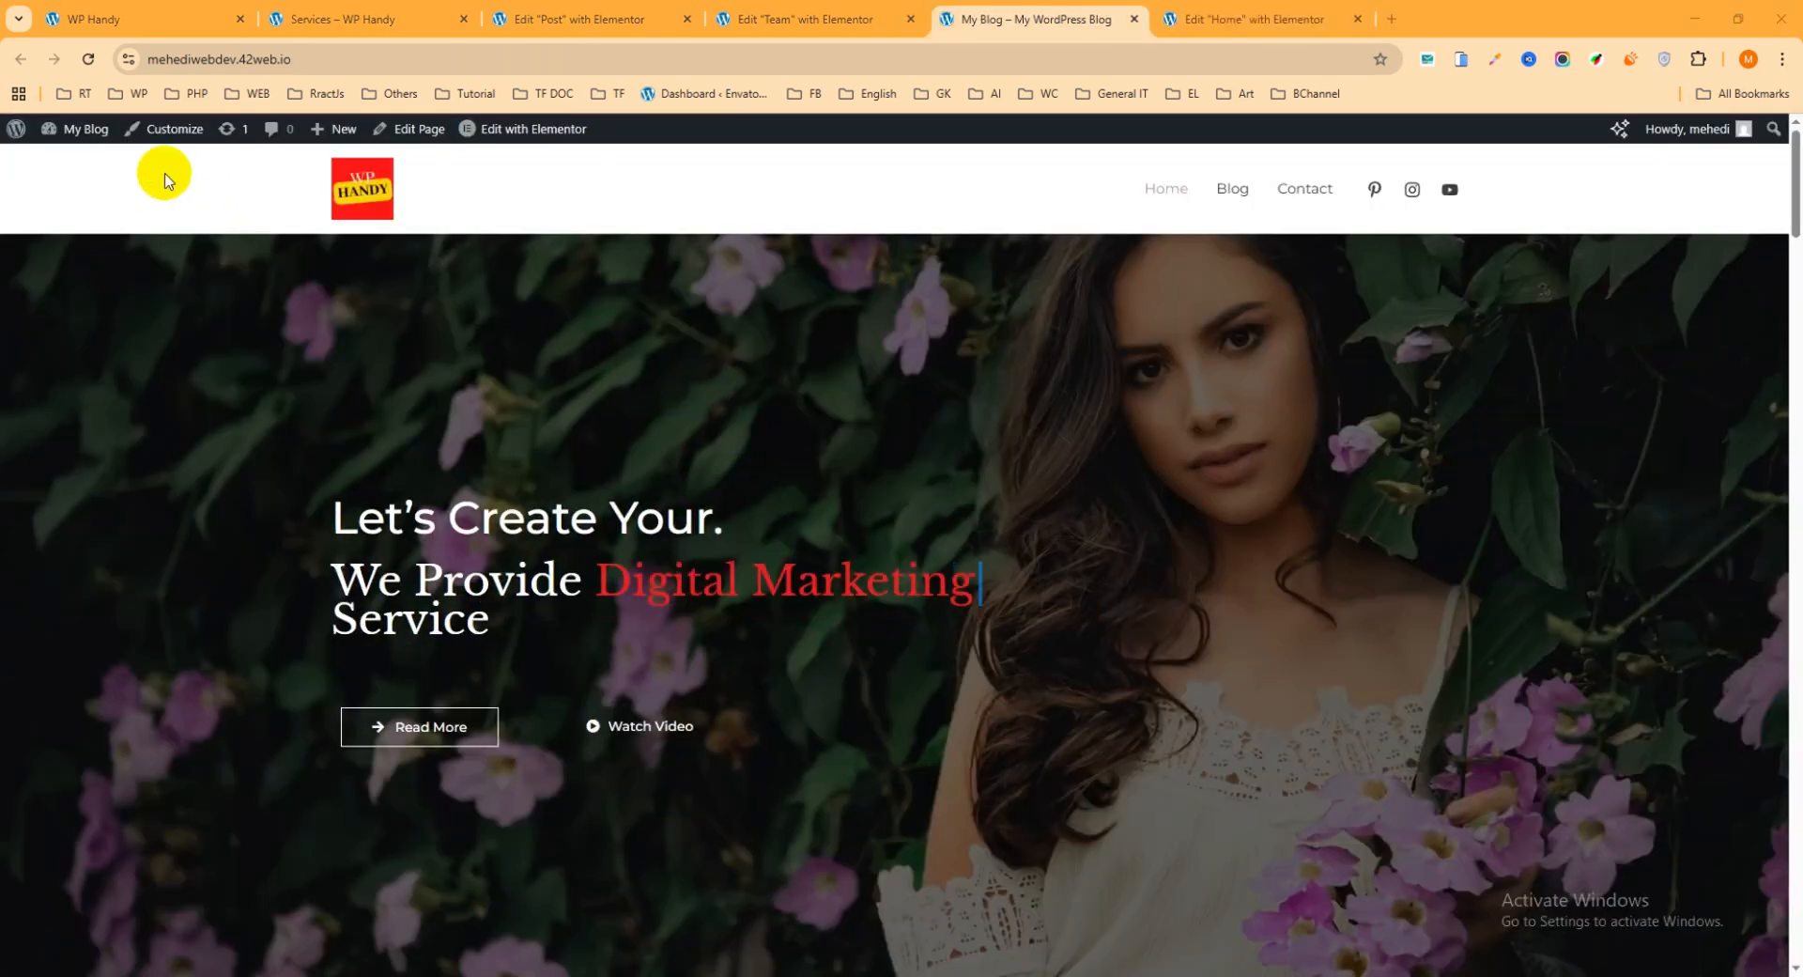
- Reload the live Home page and go through the content slider's slides forward and back
{"action": "left_click", "coordinate": [91, 65]}
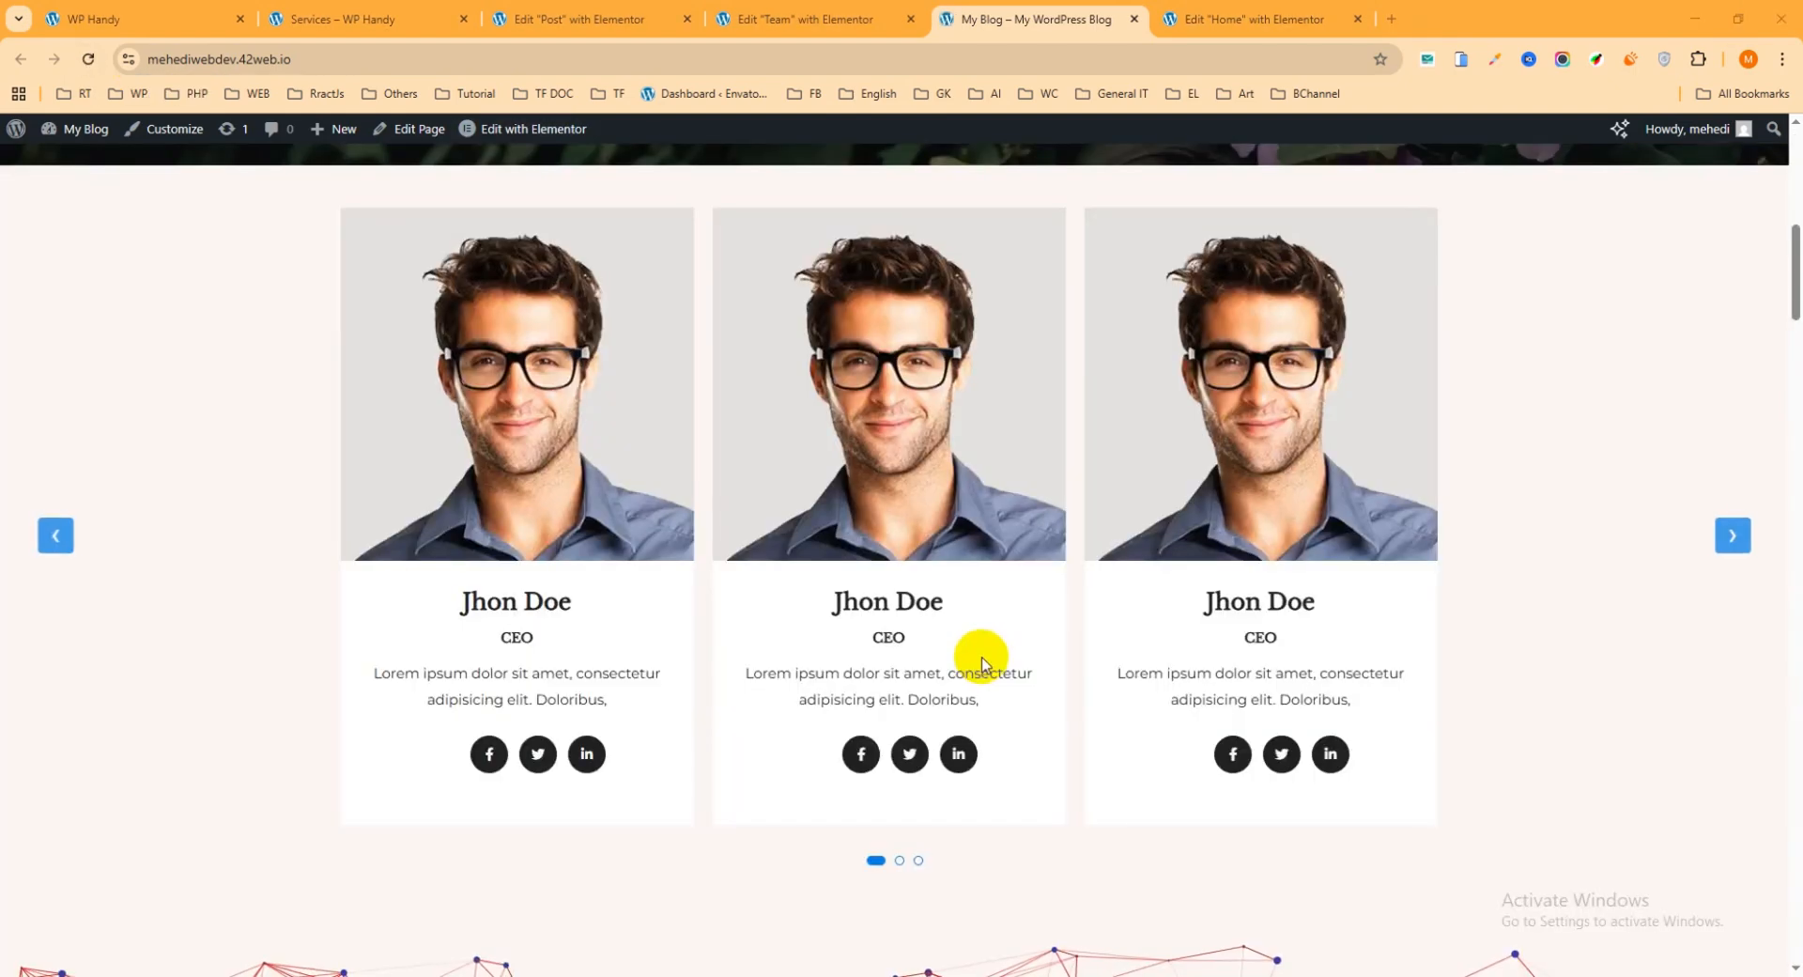
{"action": "scroll", "coordinate": [1475, 612], "scroll_direction": "up", "scroll_amount": 1}
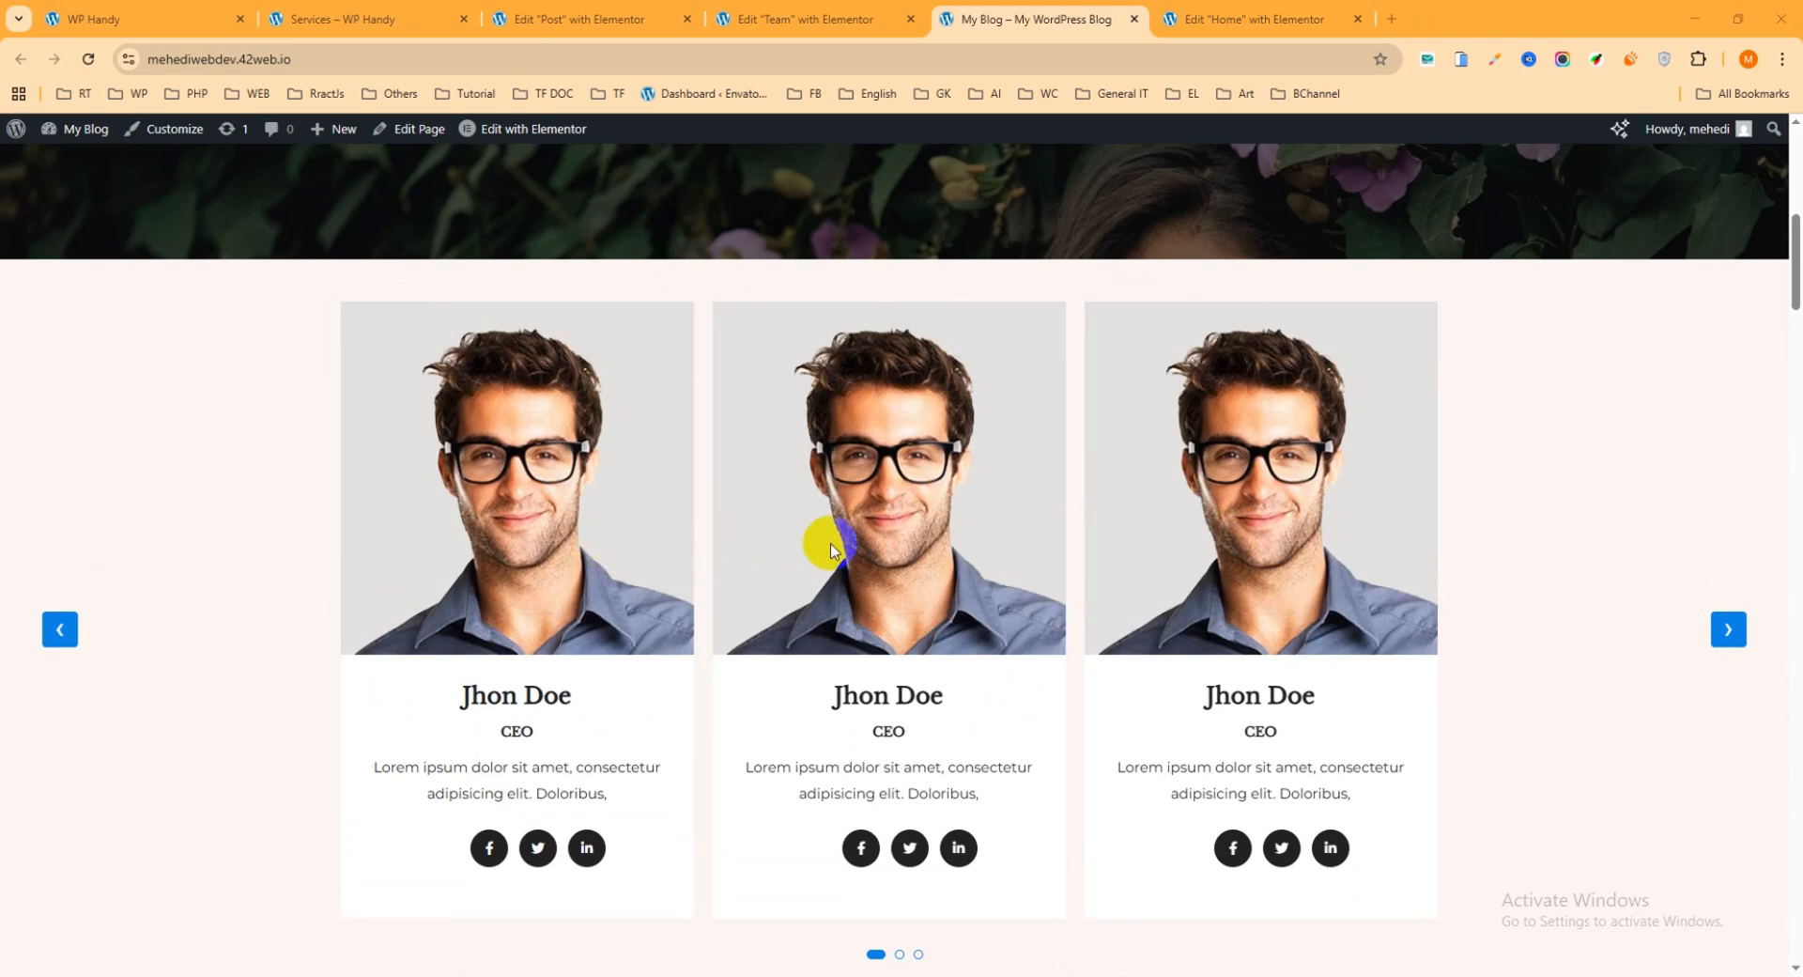
{"action": "left_click", "coordinate": [1729, 633]}
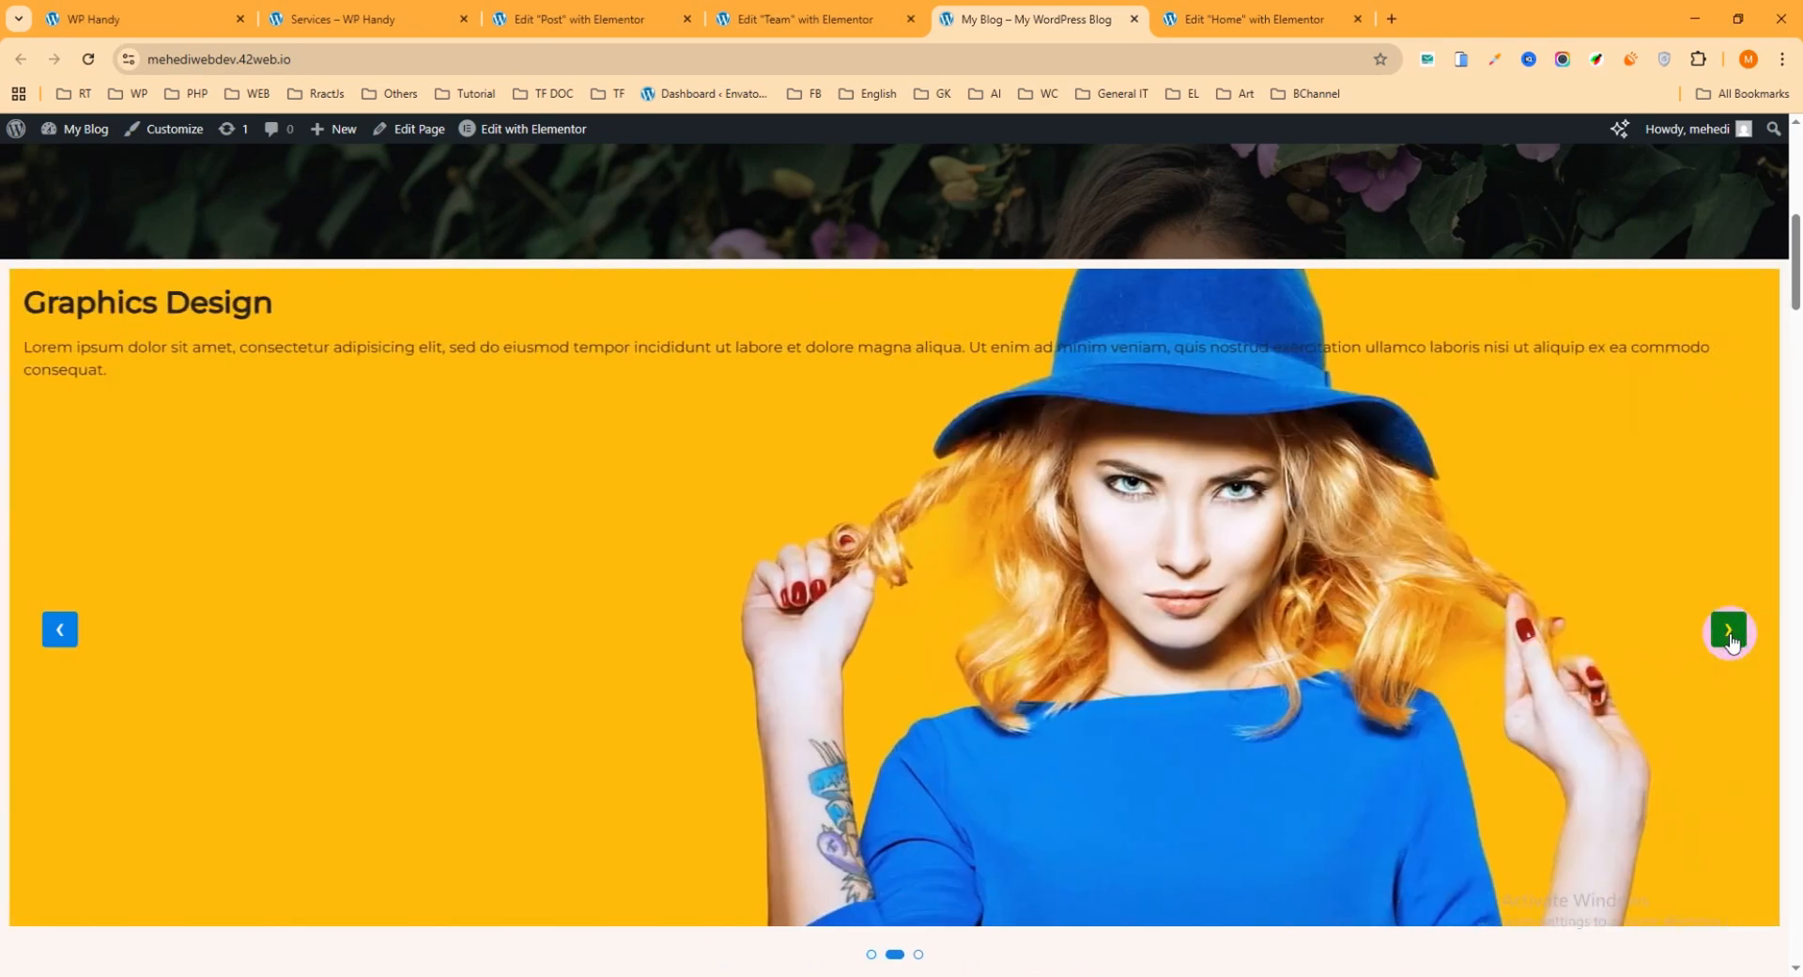
{"action": "left_click", "coordinate": [1726, 629]}
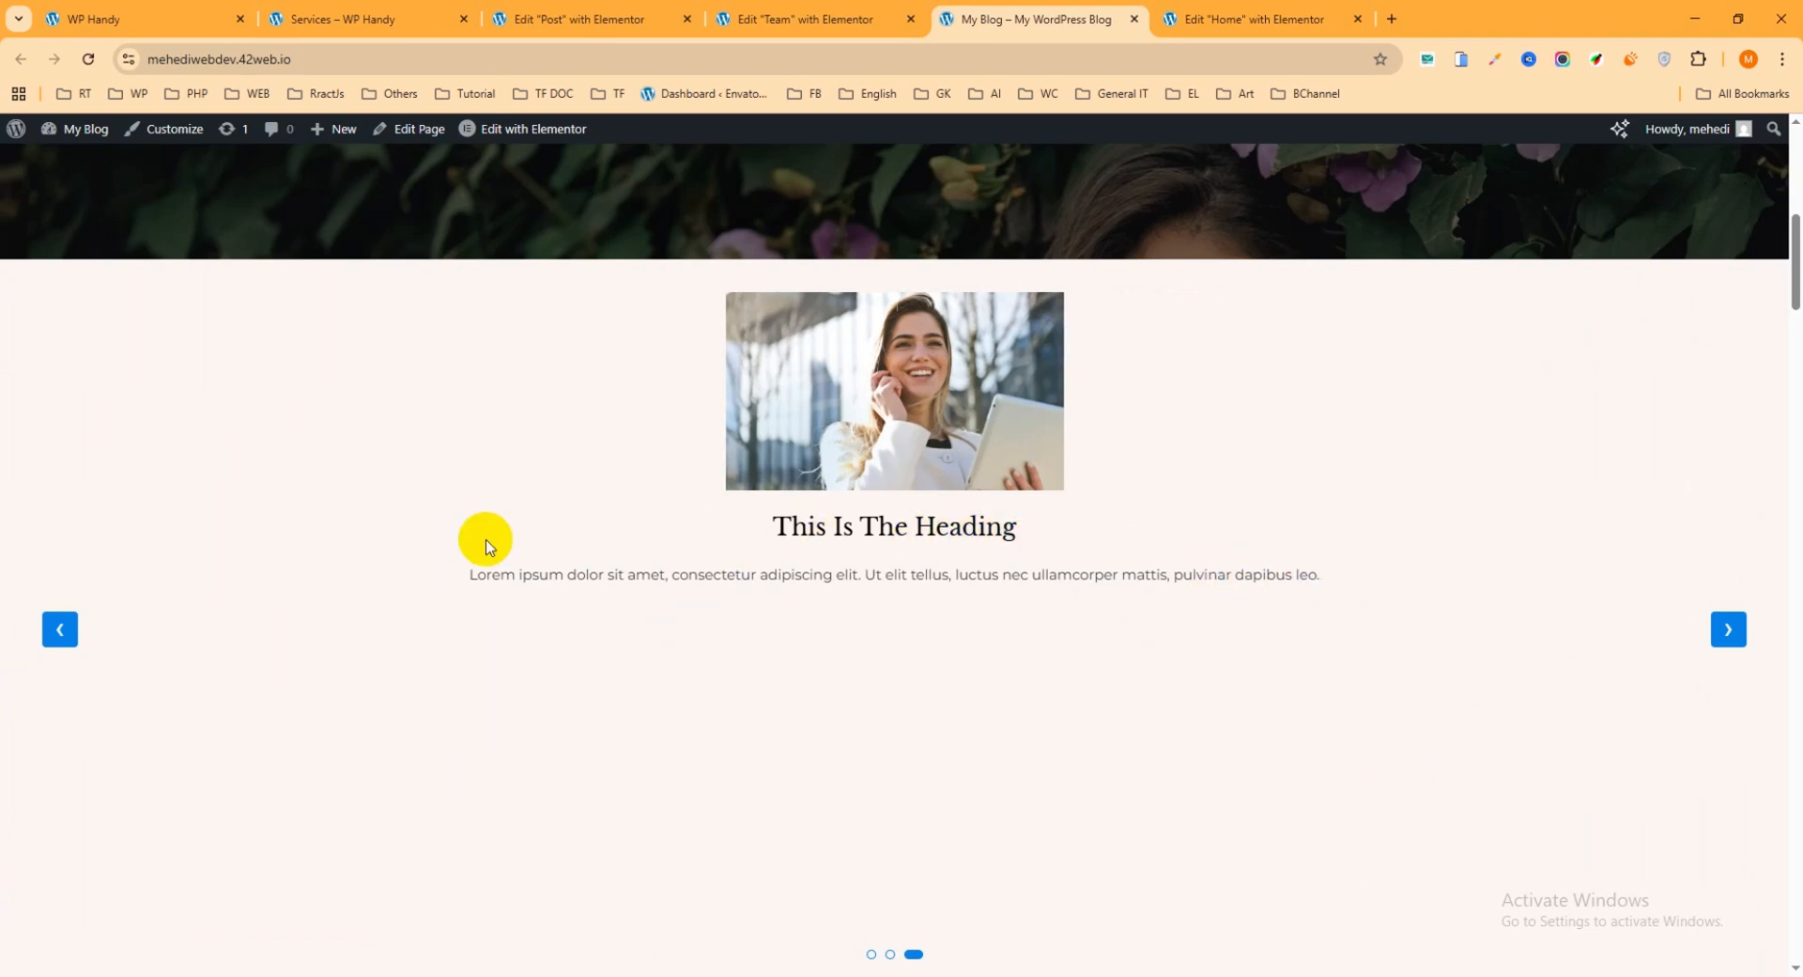
{"action": "left_click", "coordinate": [59, 629]}
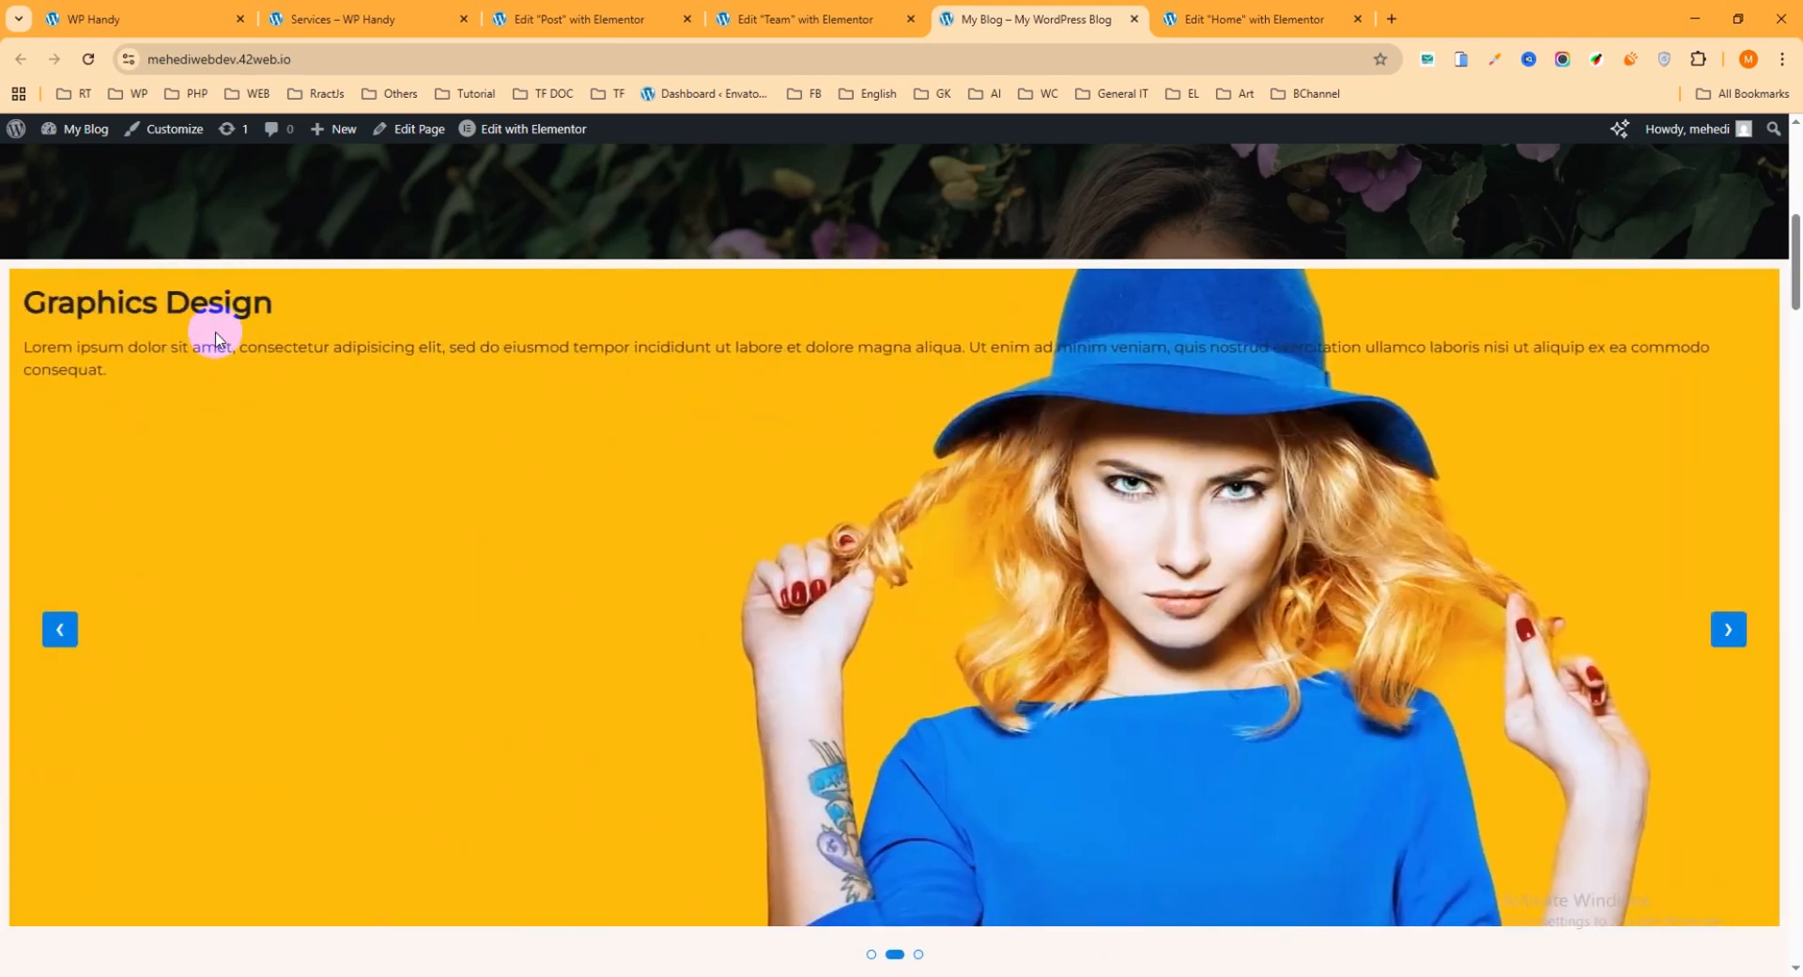
- Check the Graphics Design slide's text on the live Home page, advance the slider, and view the Team template
{"action": "left_click_drag", "start_coordinate": [129, 370], "coordinate": [355, 364]}
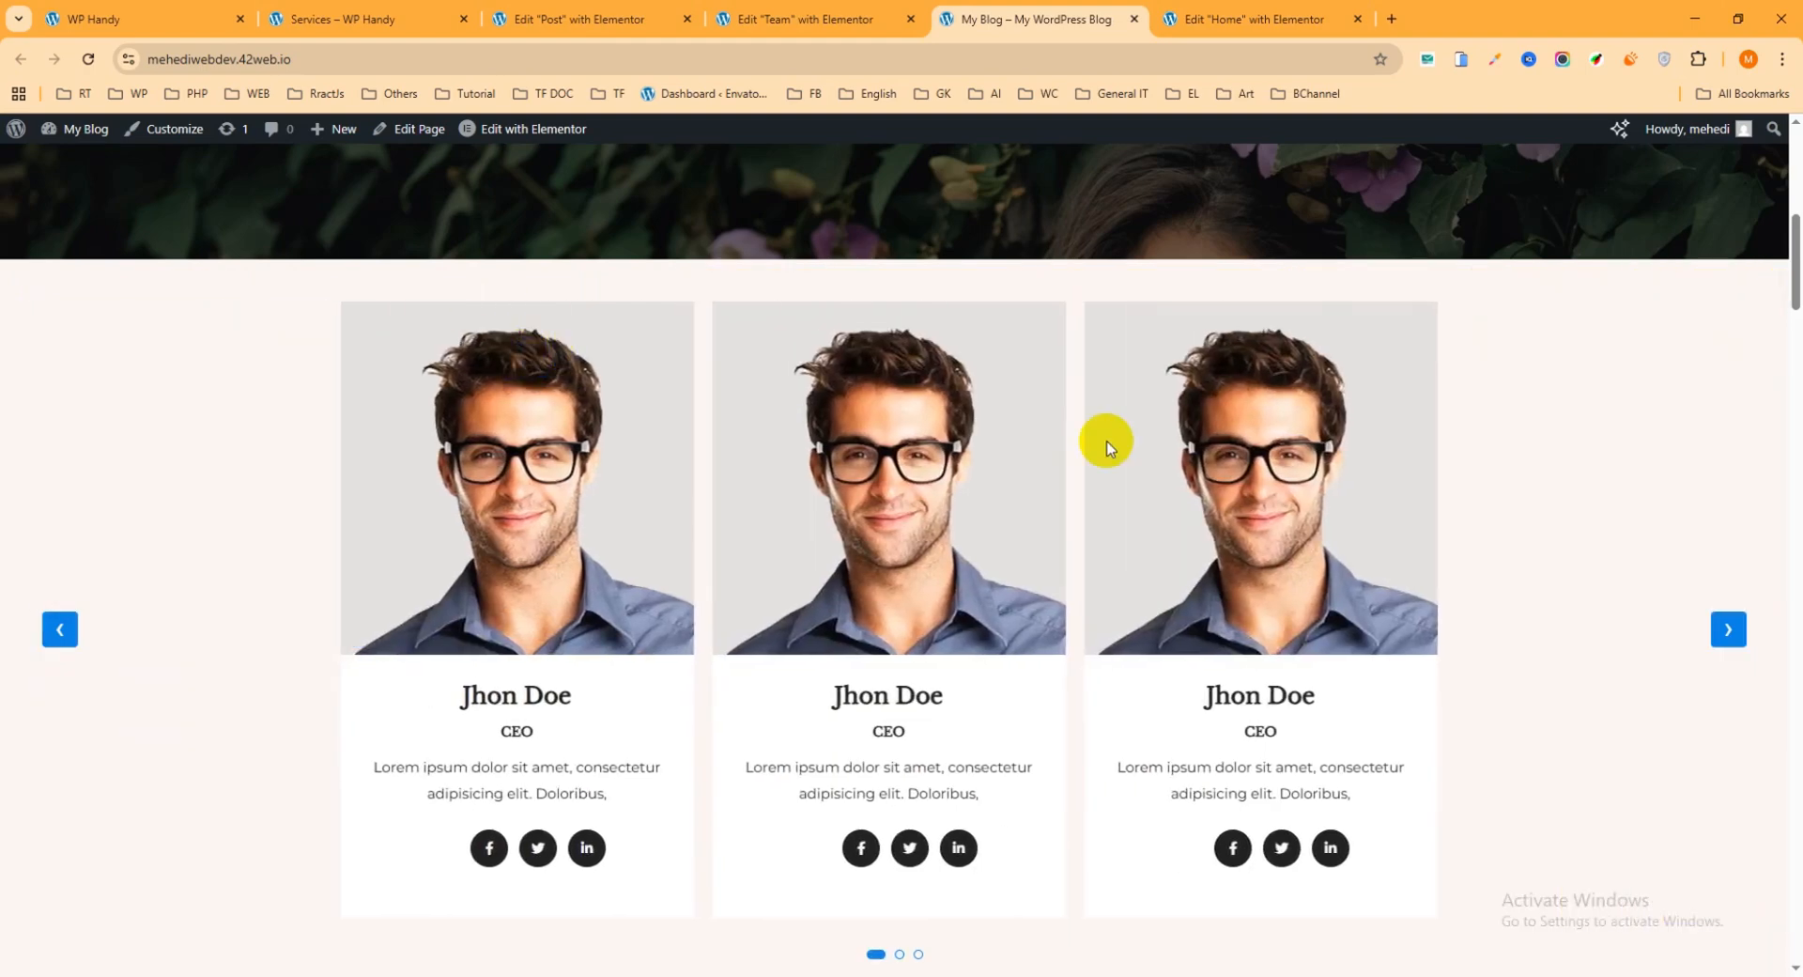
{"action": "left_click", "coordinate": [1715, 631]}
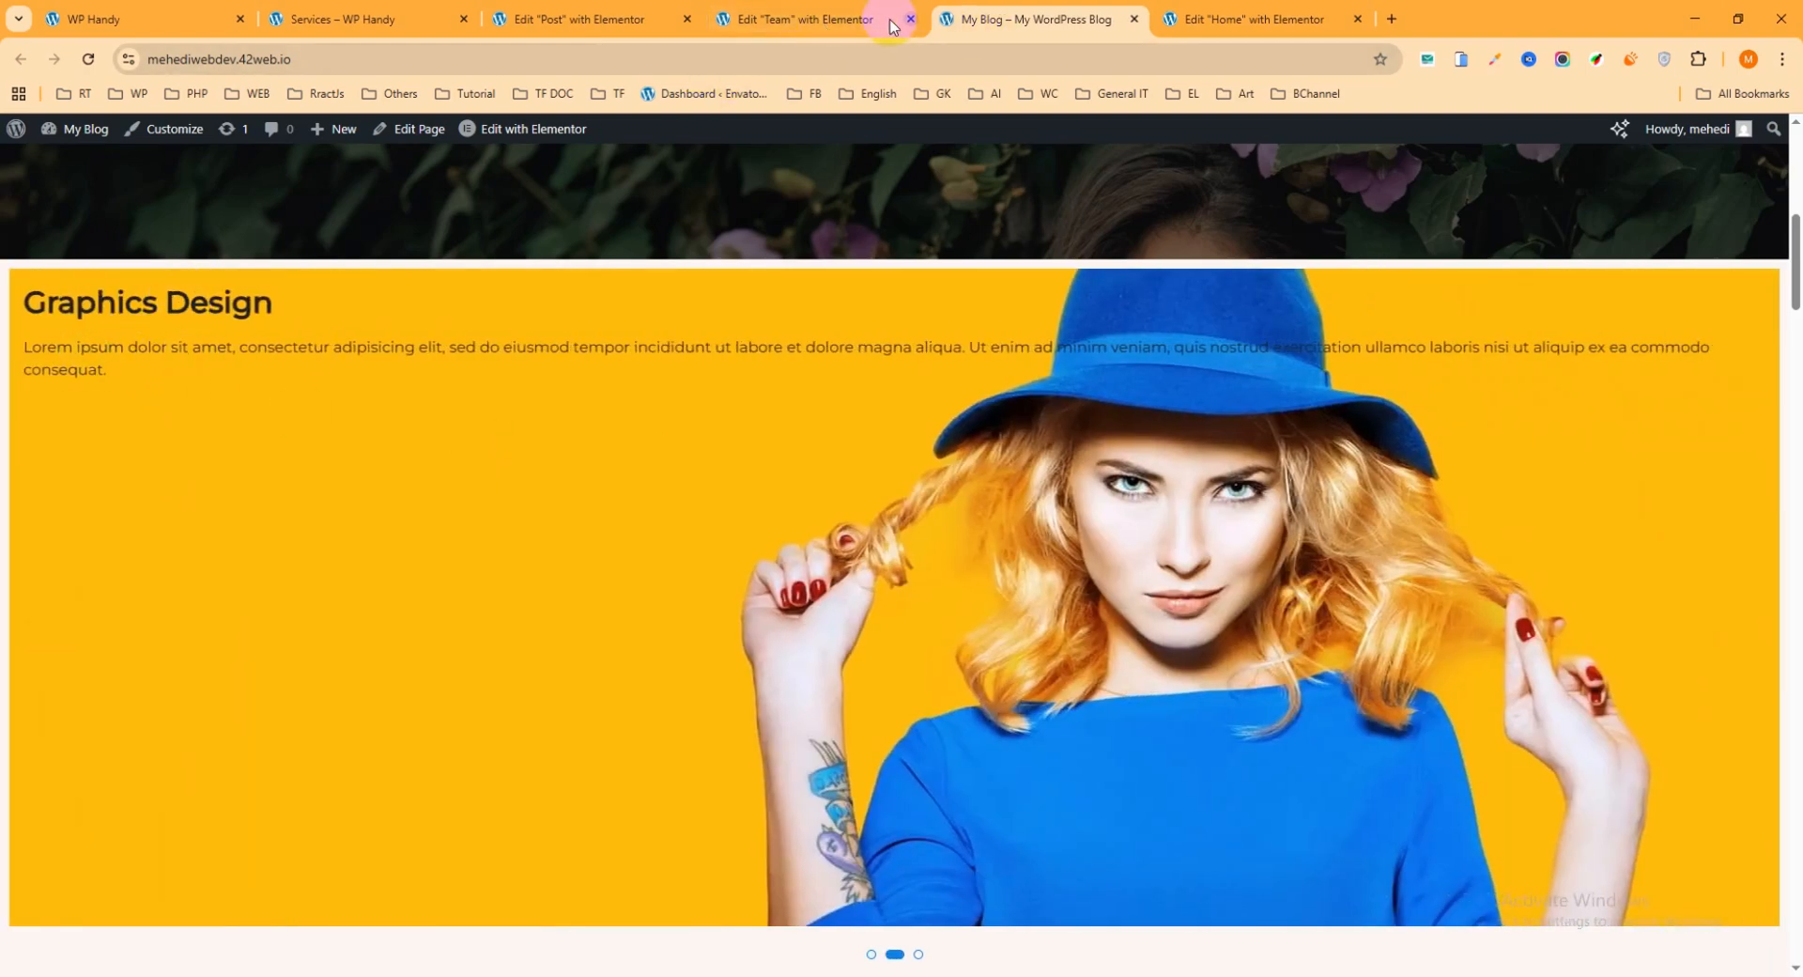
{"action": "left_click", "coordinate": [826, 9]}
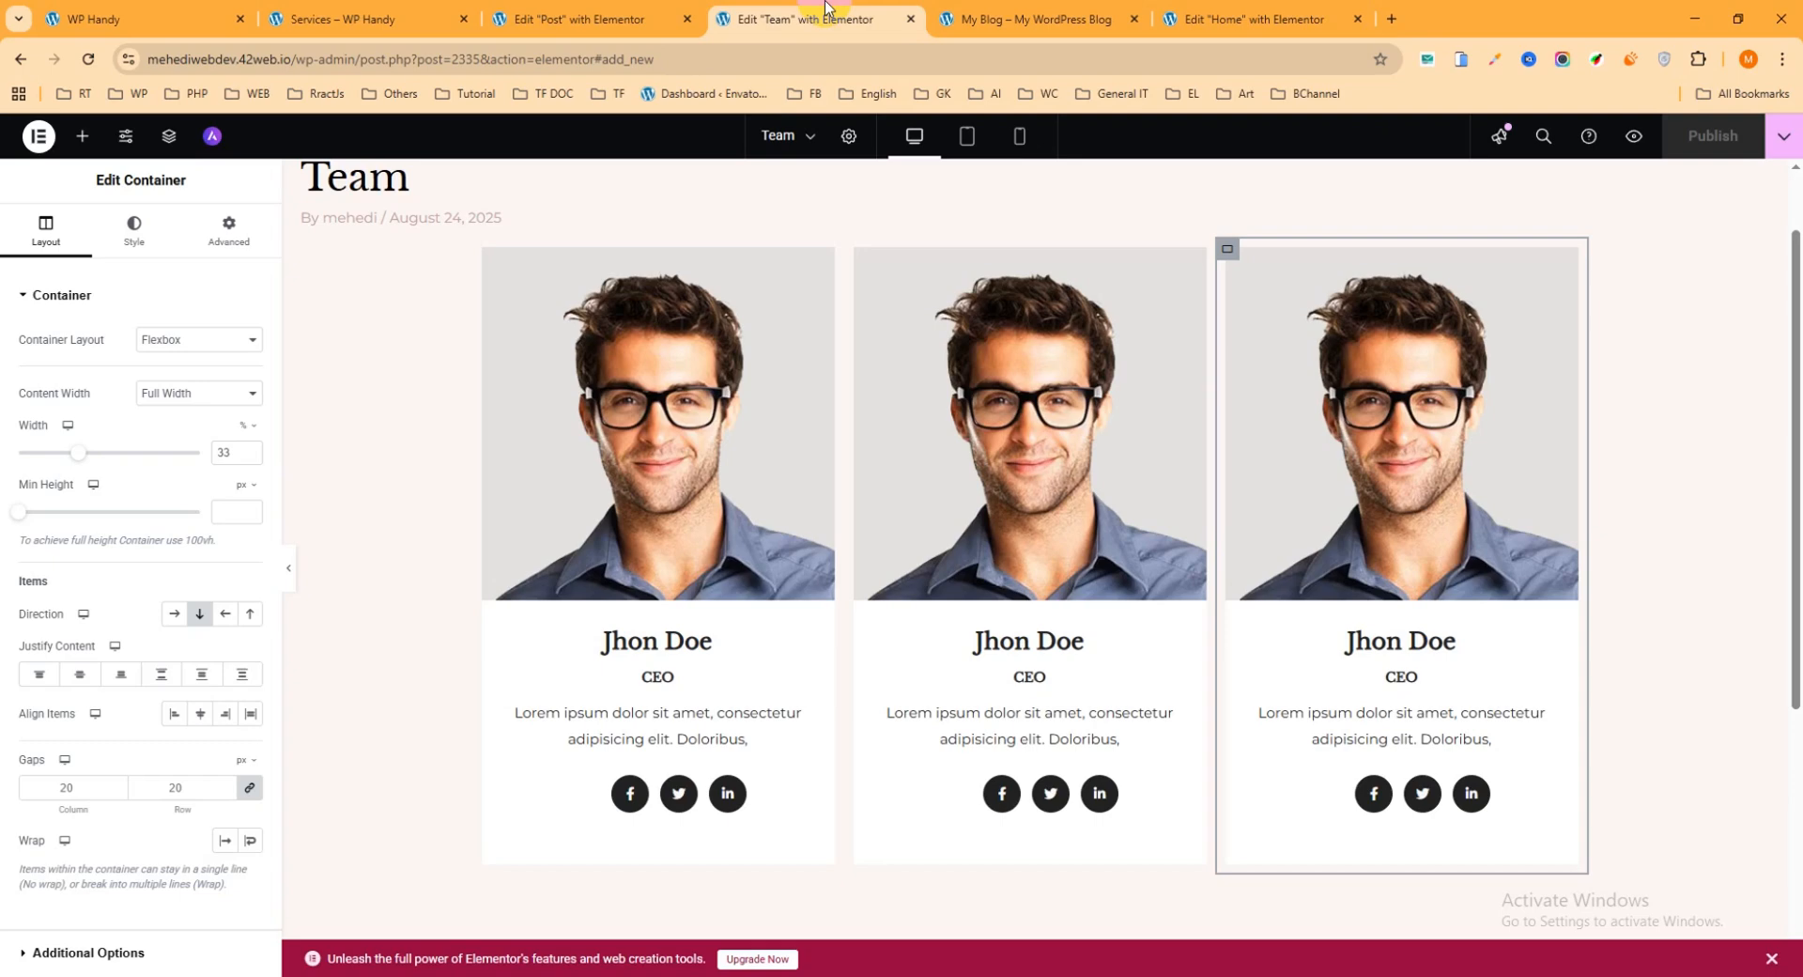
- In the Home page's content slider, clear the title and description of the Graphics Design slide
{"action": "left_click", "coordinate": [1249, 18]}
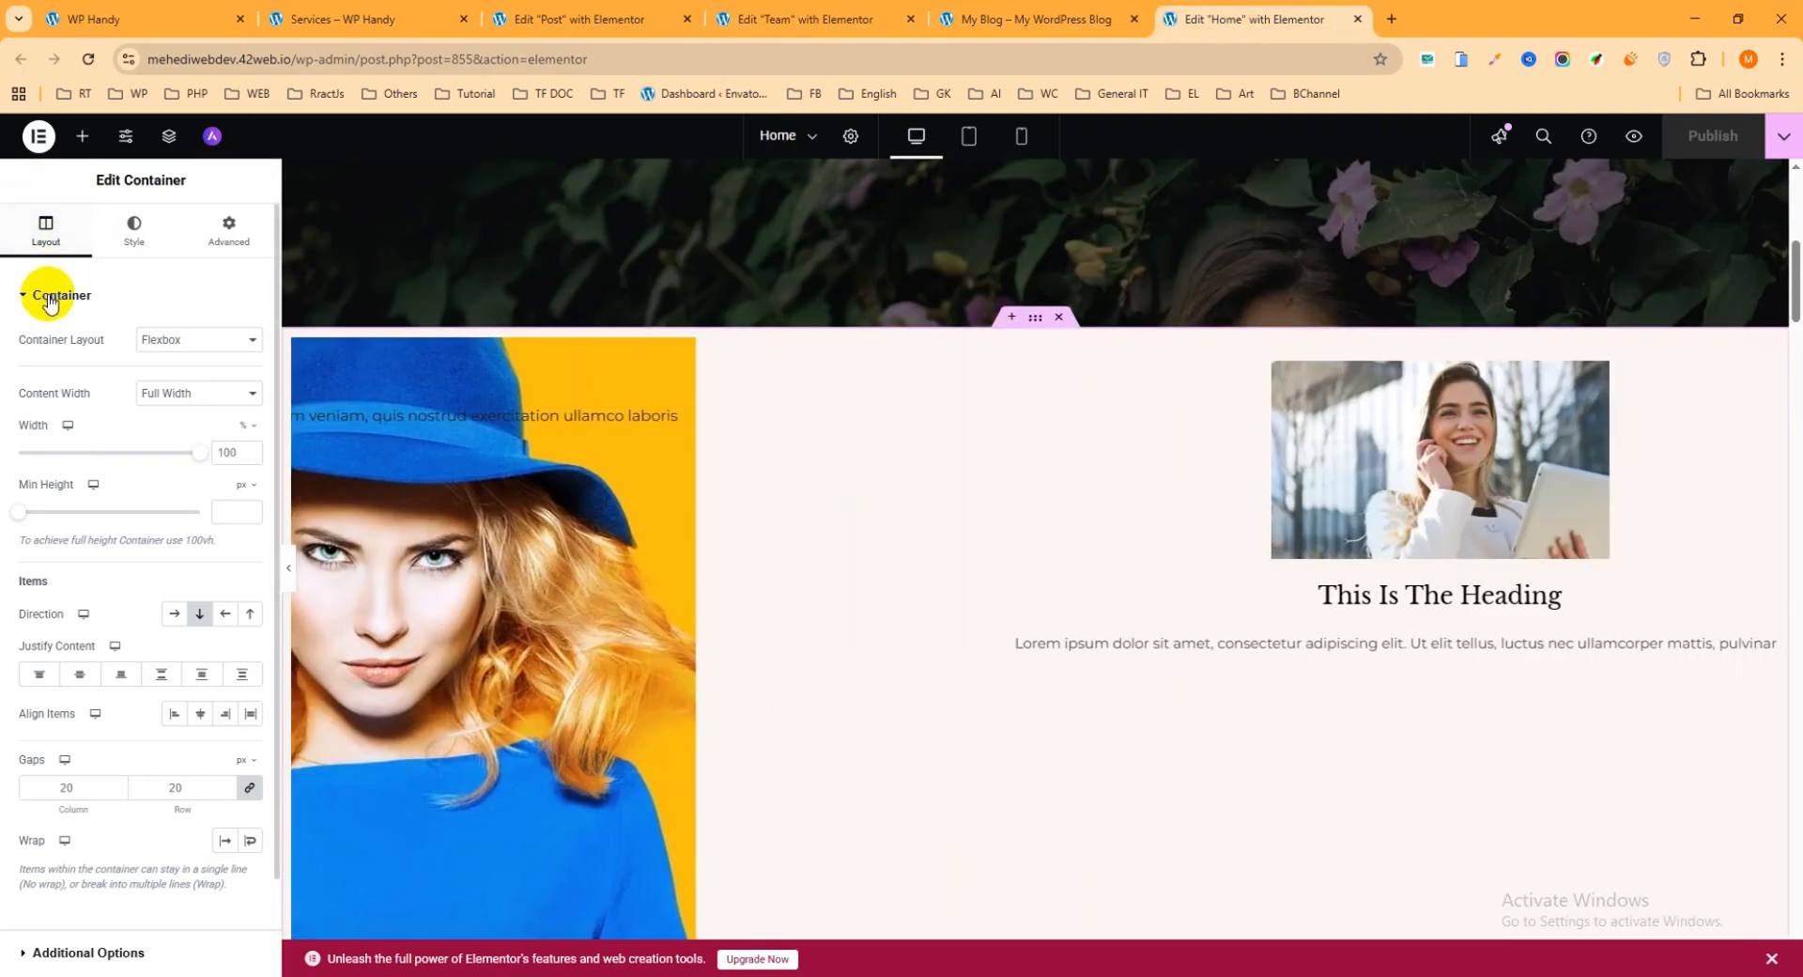
{"action": "left_click", "coordinate": [34, 293]}
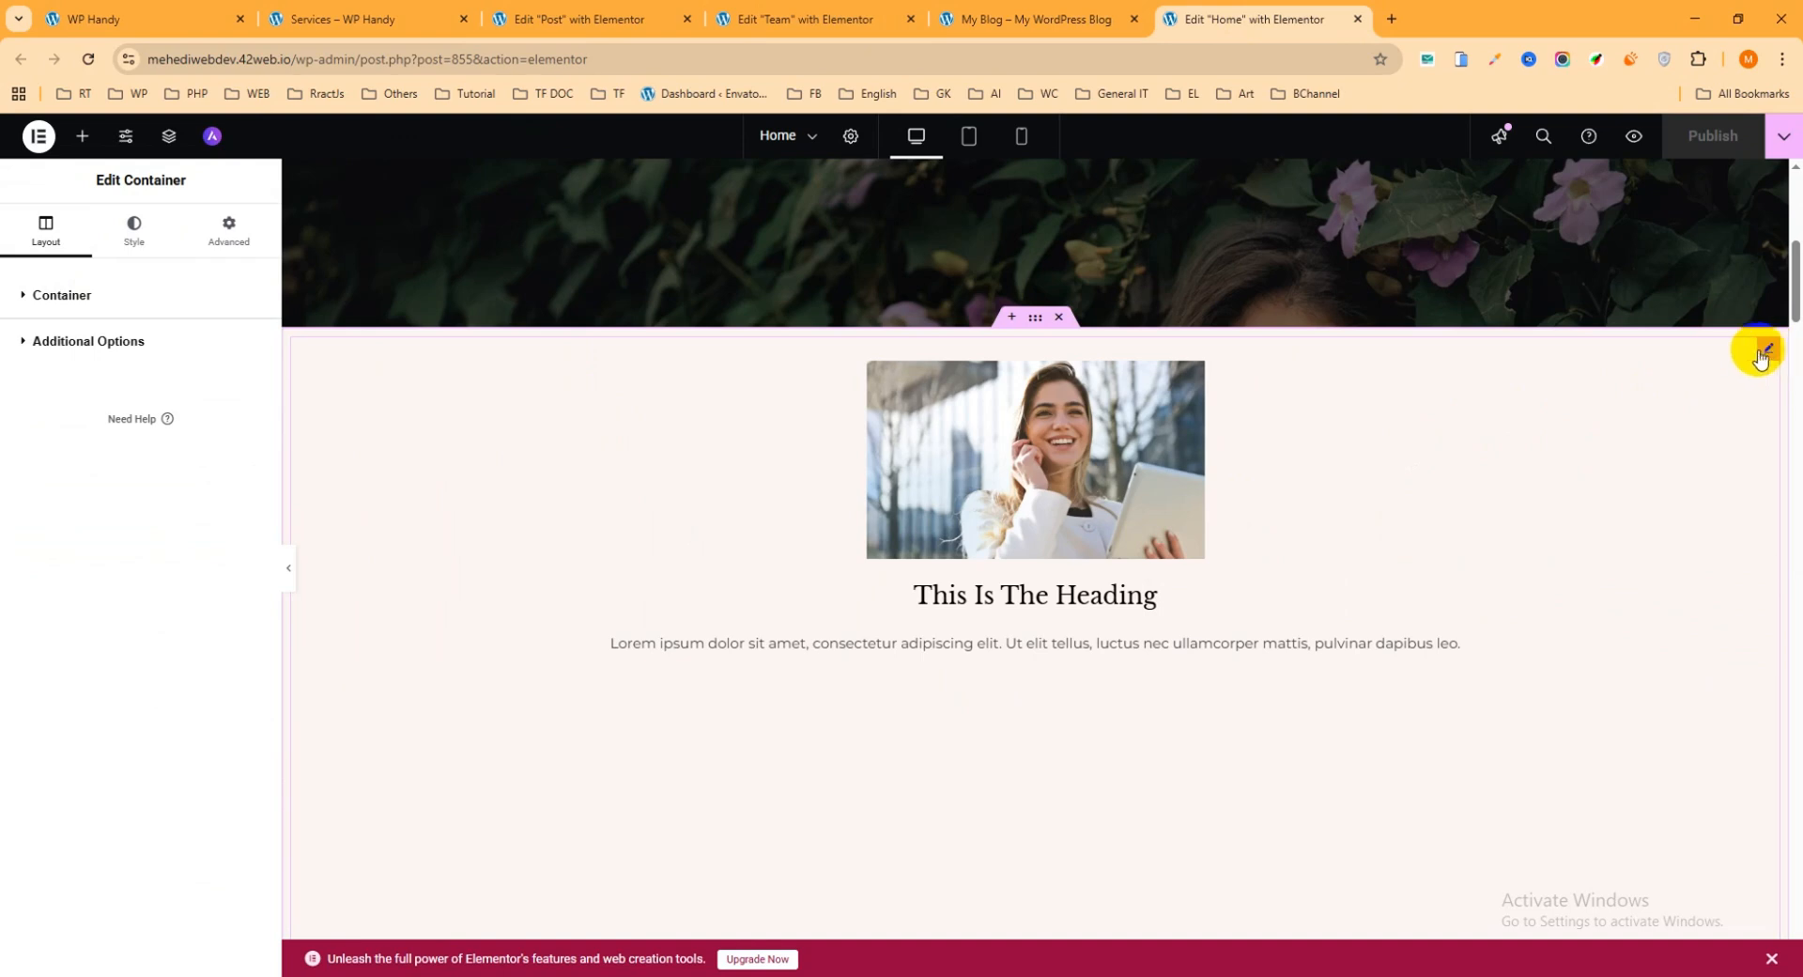
{"action": "left_click", "coordinate": [1762, 354]}
{"action": "left_click", "coordinate": [63, 422]}
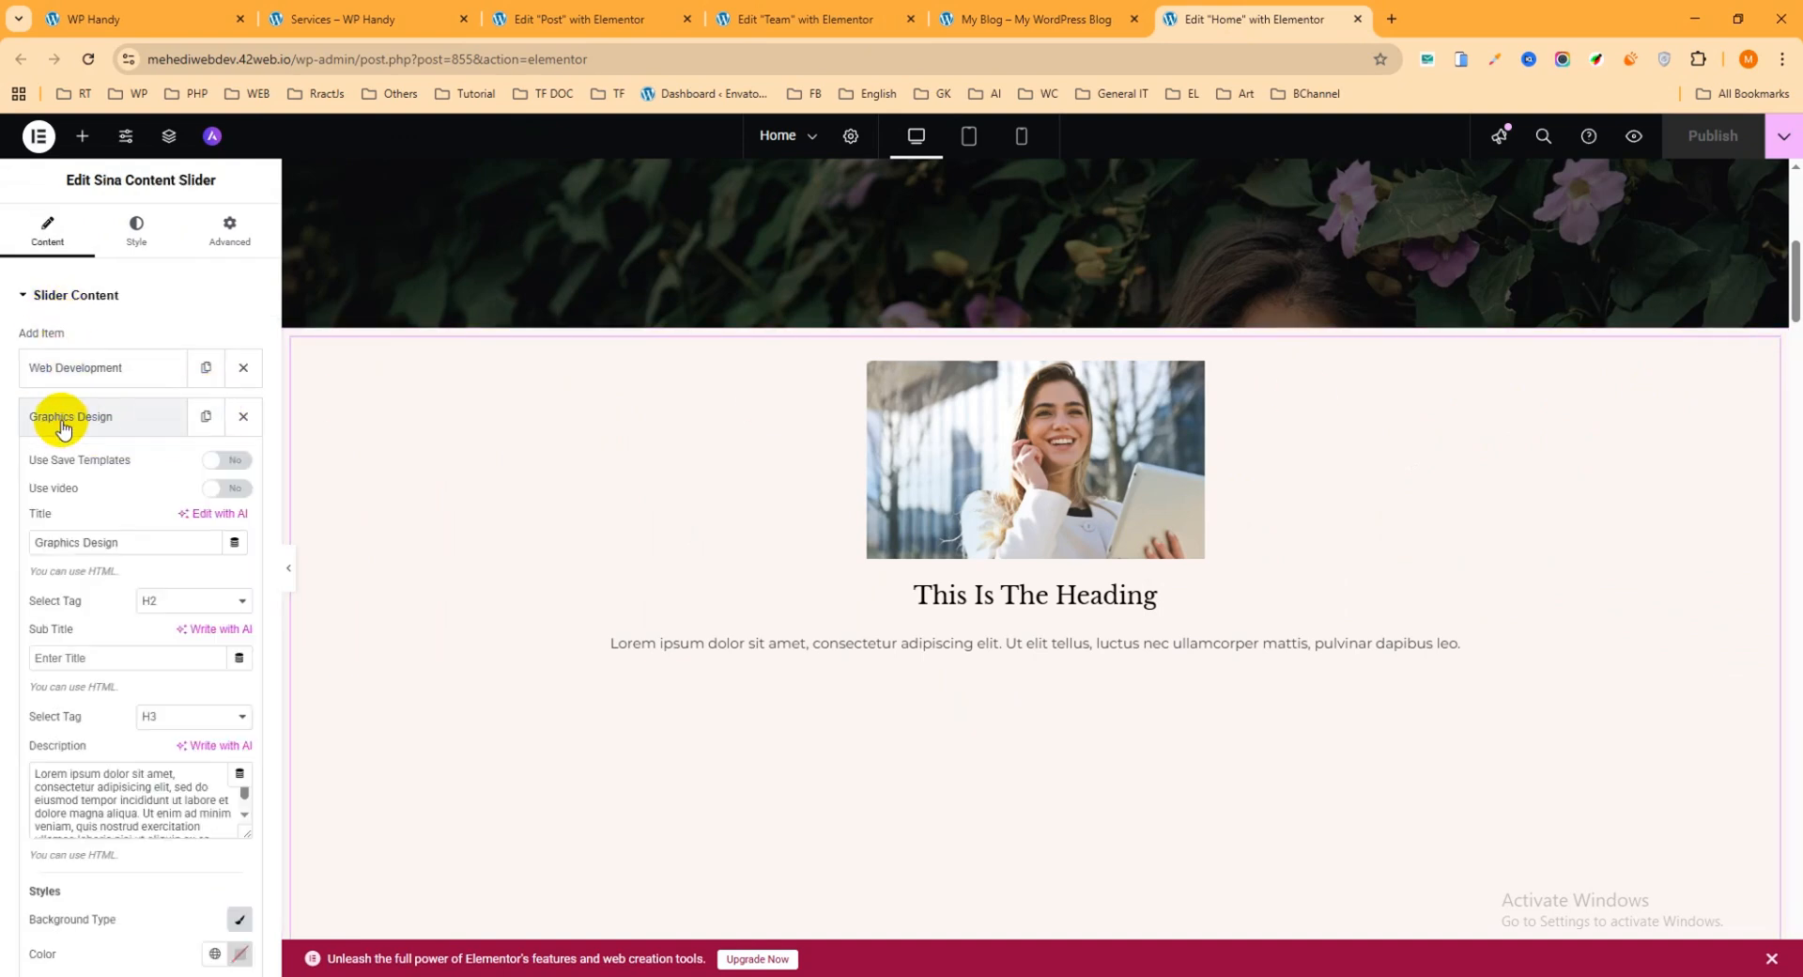
{"action": "scroll", "coordinate": [133, 565], "scroll_direction": "down", "scroll_amount": 1}
{"action": "left_click_drag", "start_coordinate": [137, 450], "coordinate": [40, 451]}
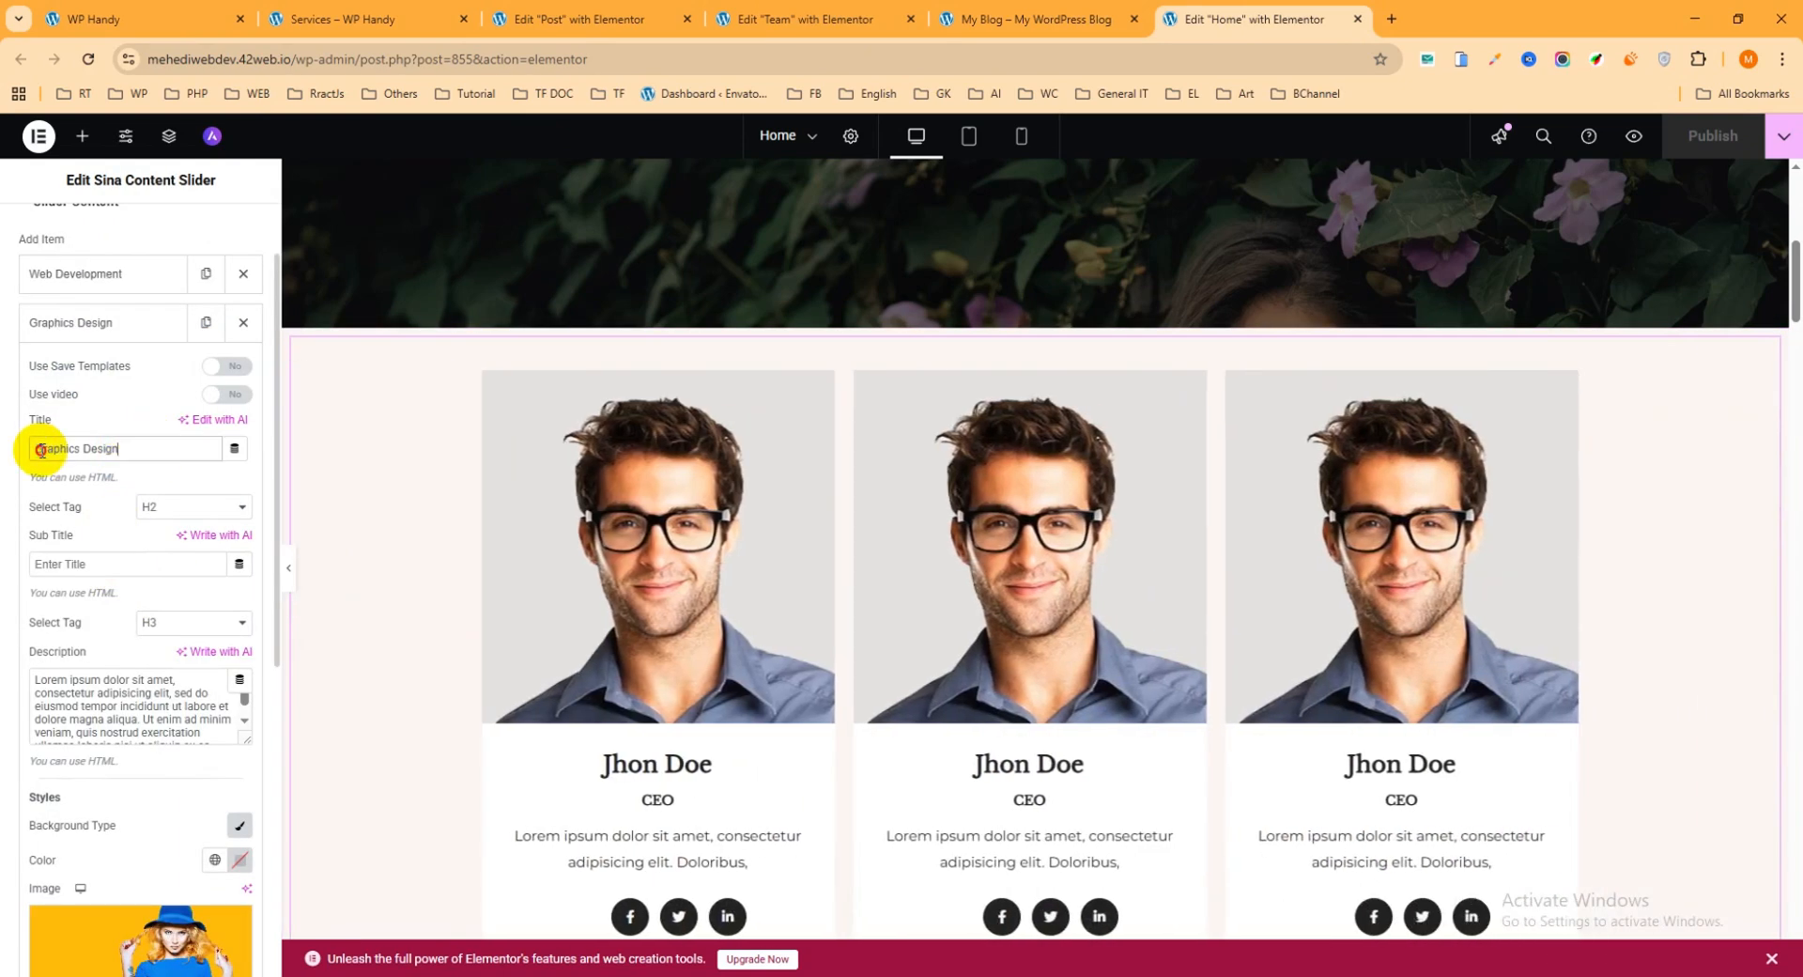
{"action": "key", "text": "BackSpace"}
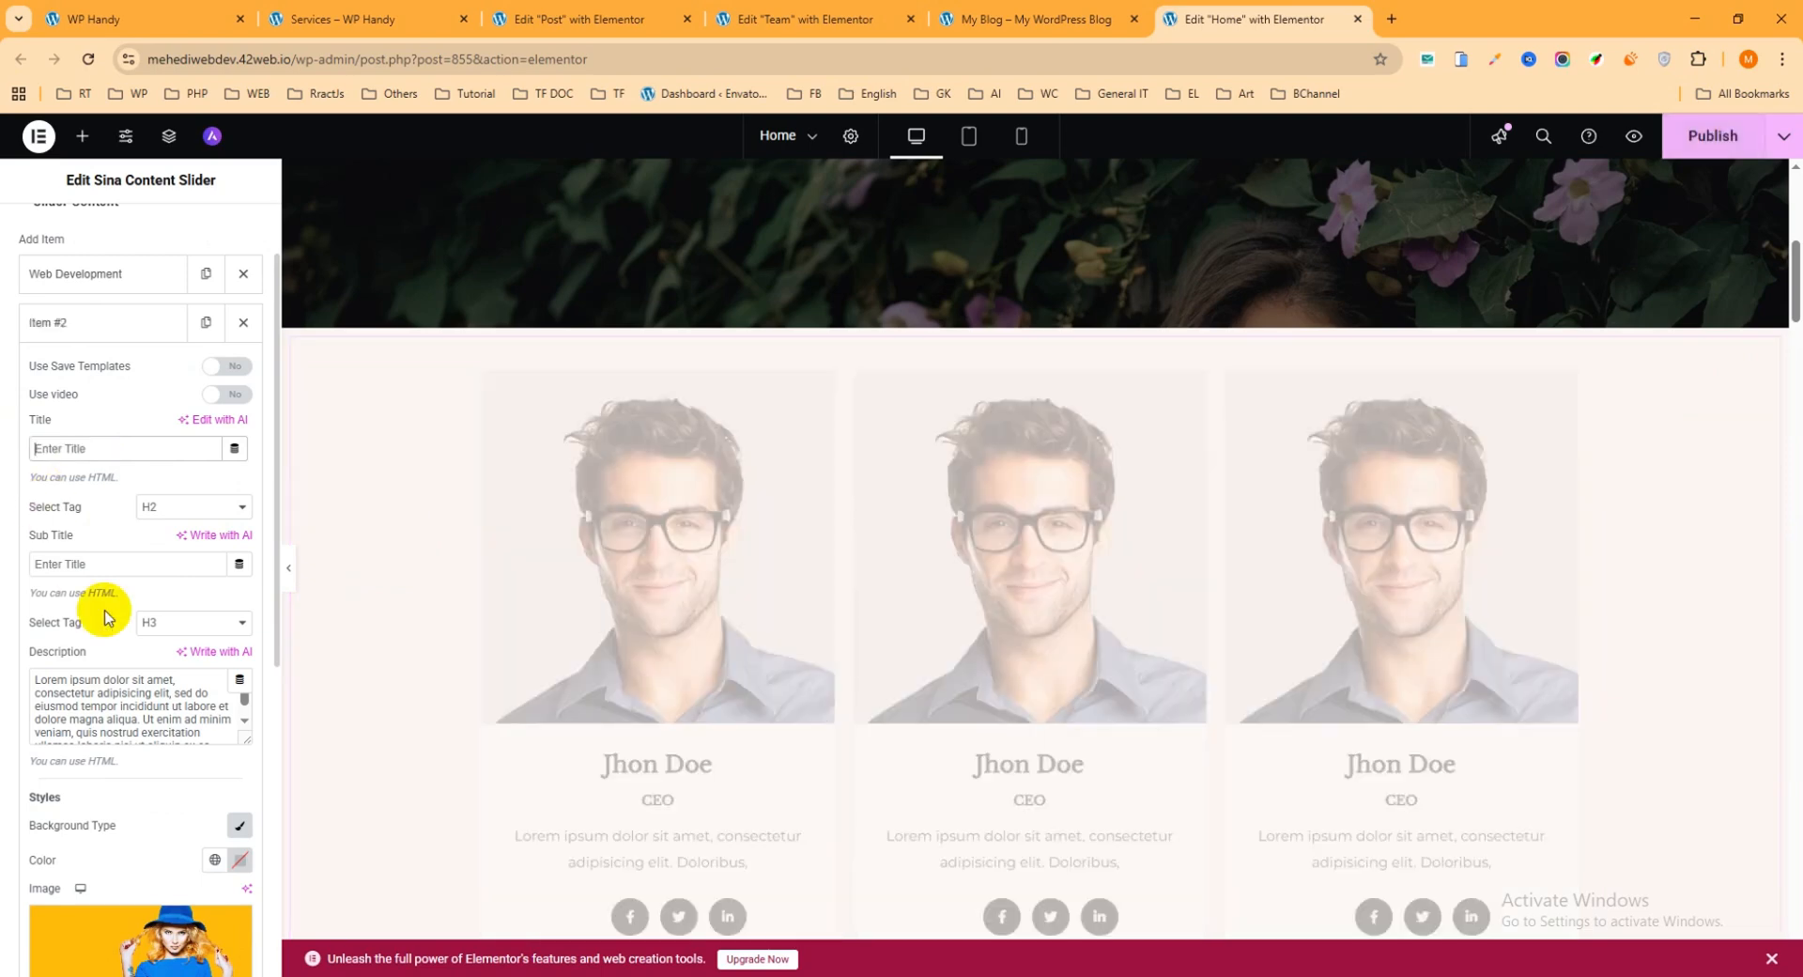
{"action": "scroll", "coordinate": [197, 702], "scroll_direction": "down", "scroll_amount": 1}
{"action": "left_click_drag", "start_coordinate": [173, 731], "coordinate": [10, 664]}
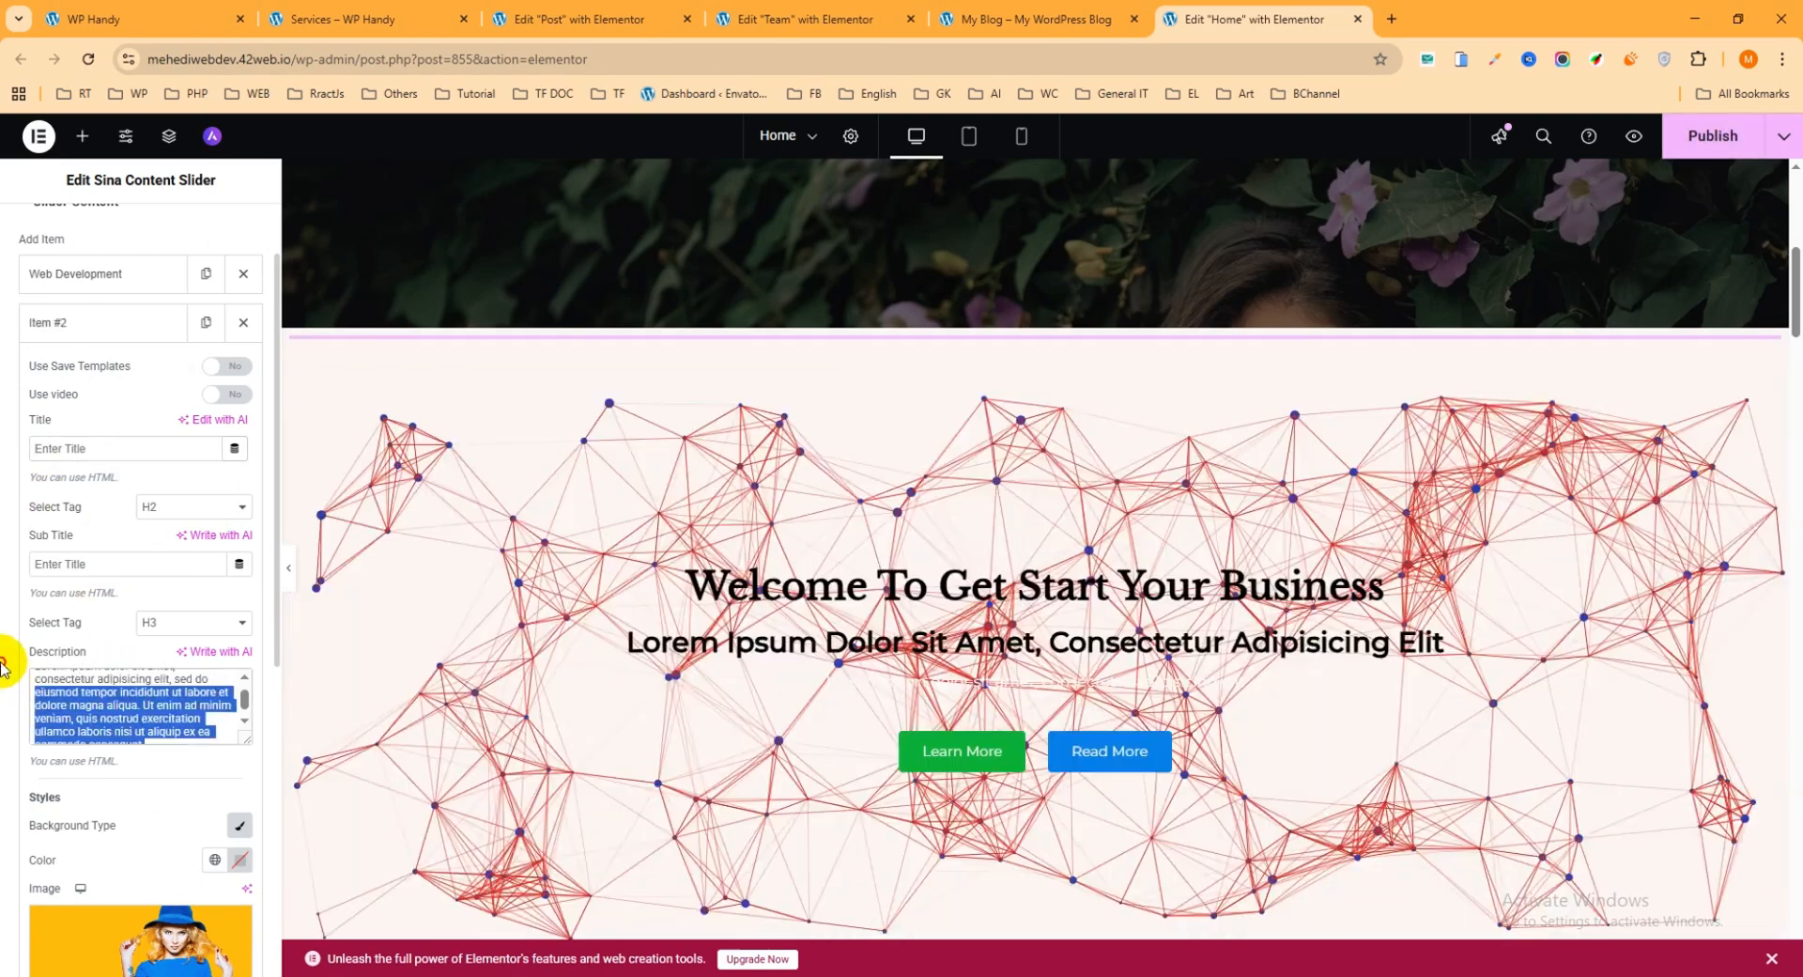
{"action": "key", "text": "BackSpace"}
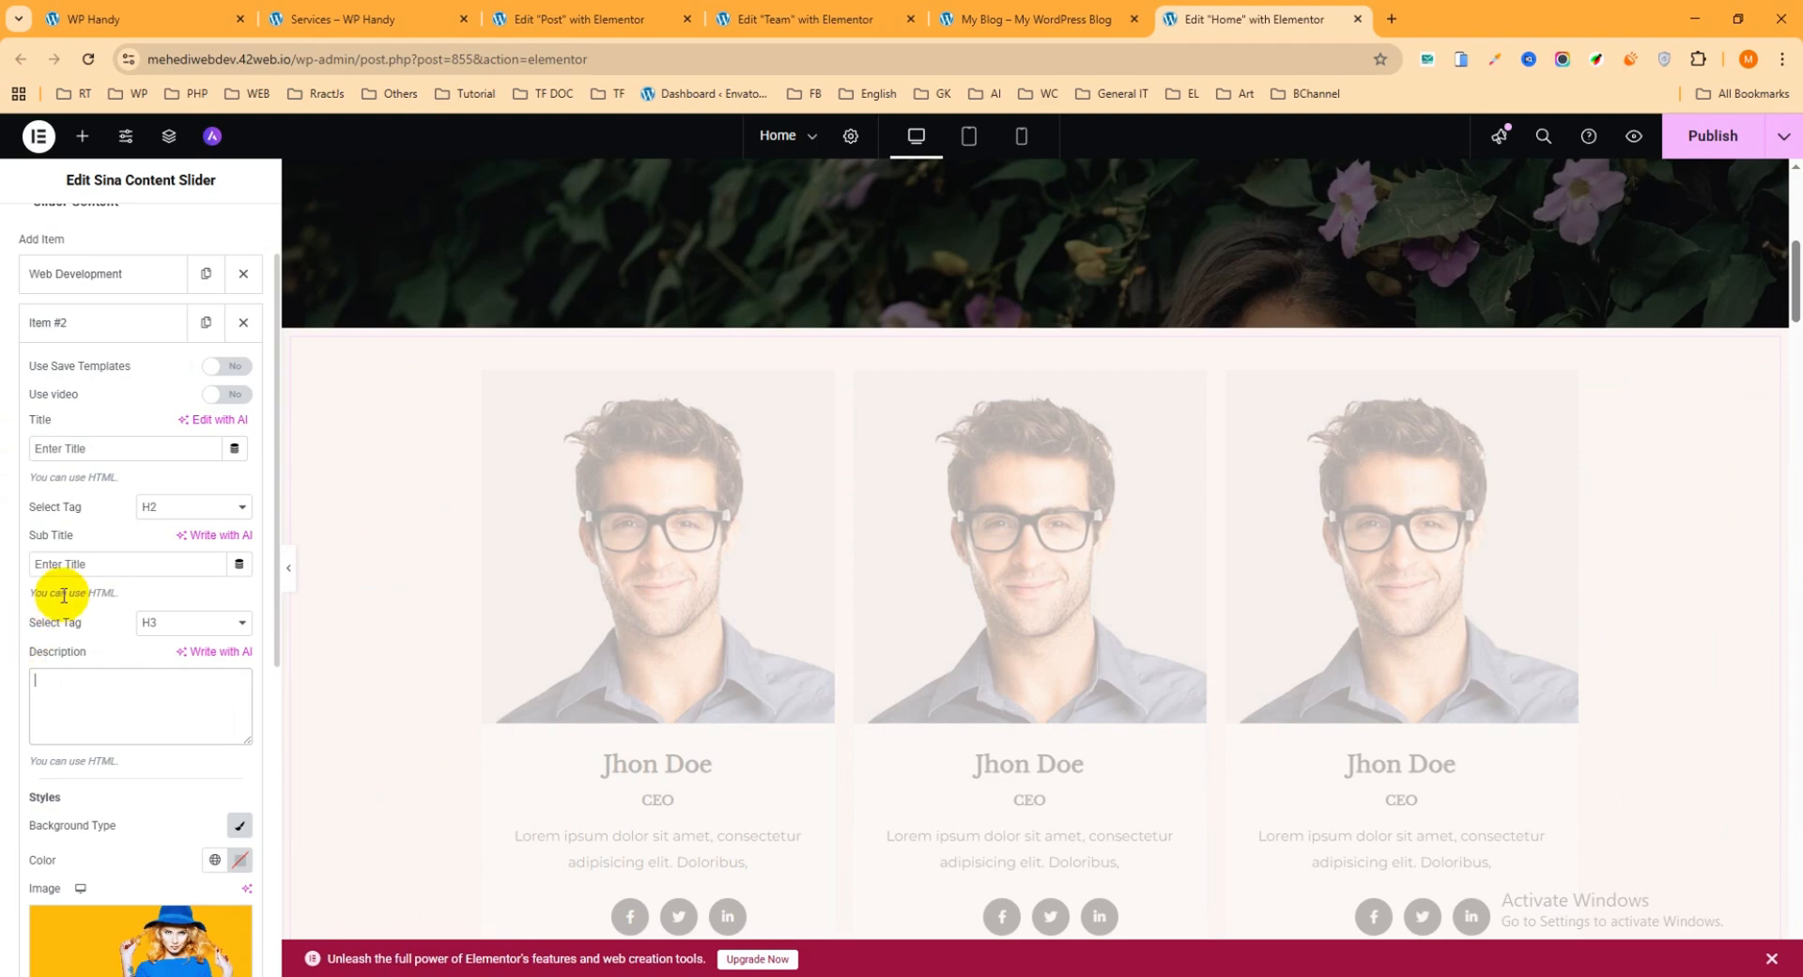
- Review the content slider's Box and Title style options, then look at the live Home page and the Team template
{"action": "scroll", "coordinate": [113, 545], "scroll_direction": "up", "scroll_amount": 1}
{"action": "left_click", "coordinate": [146, 247]}
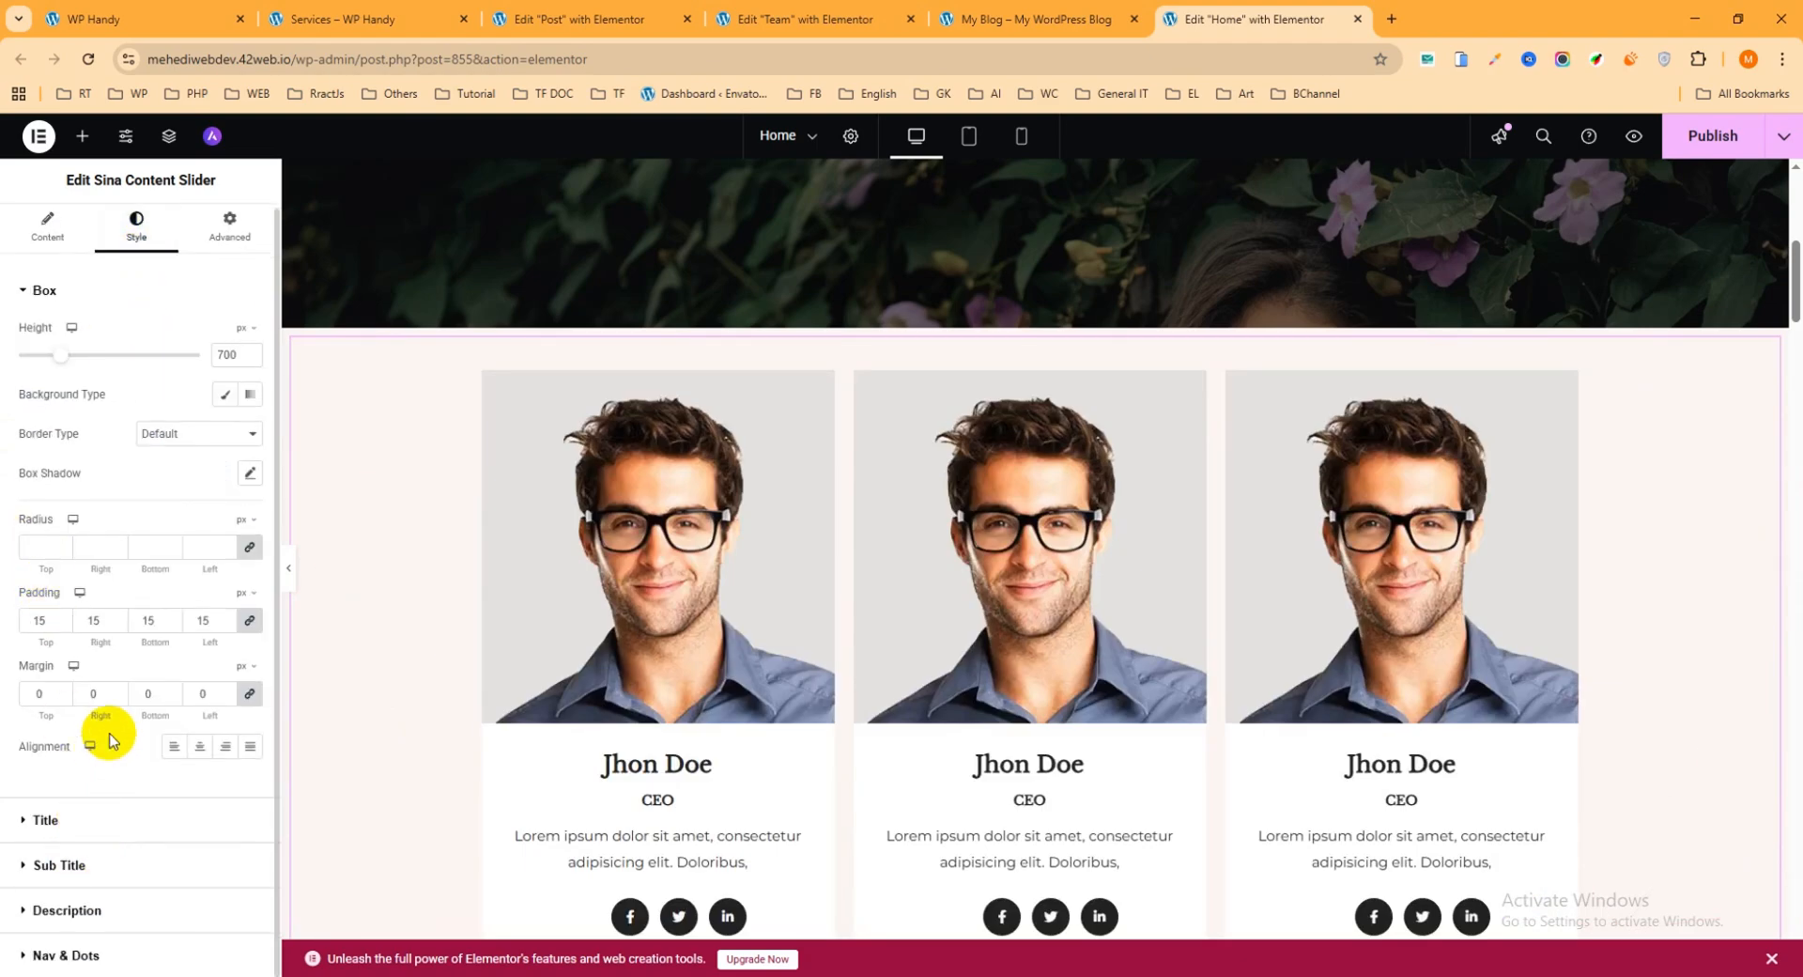
{"action": "left_click", "coordinate": [45, 822]}
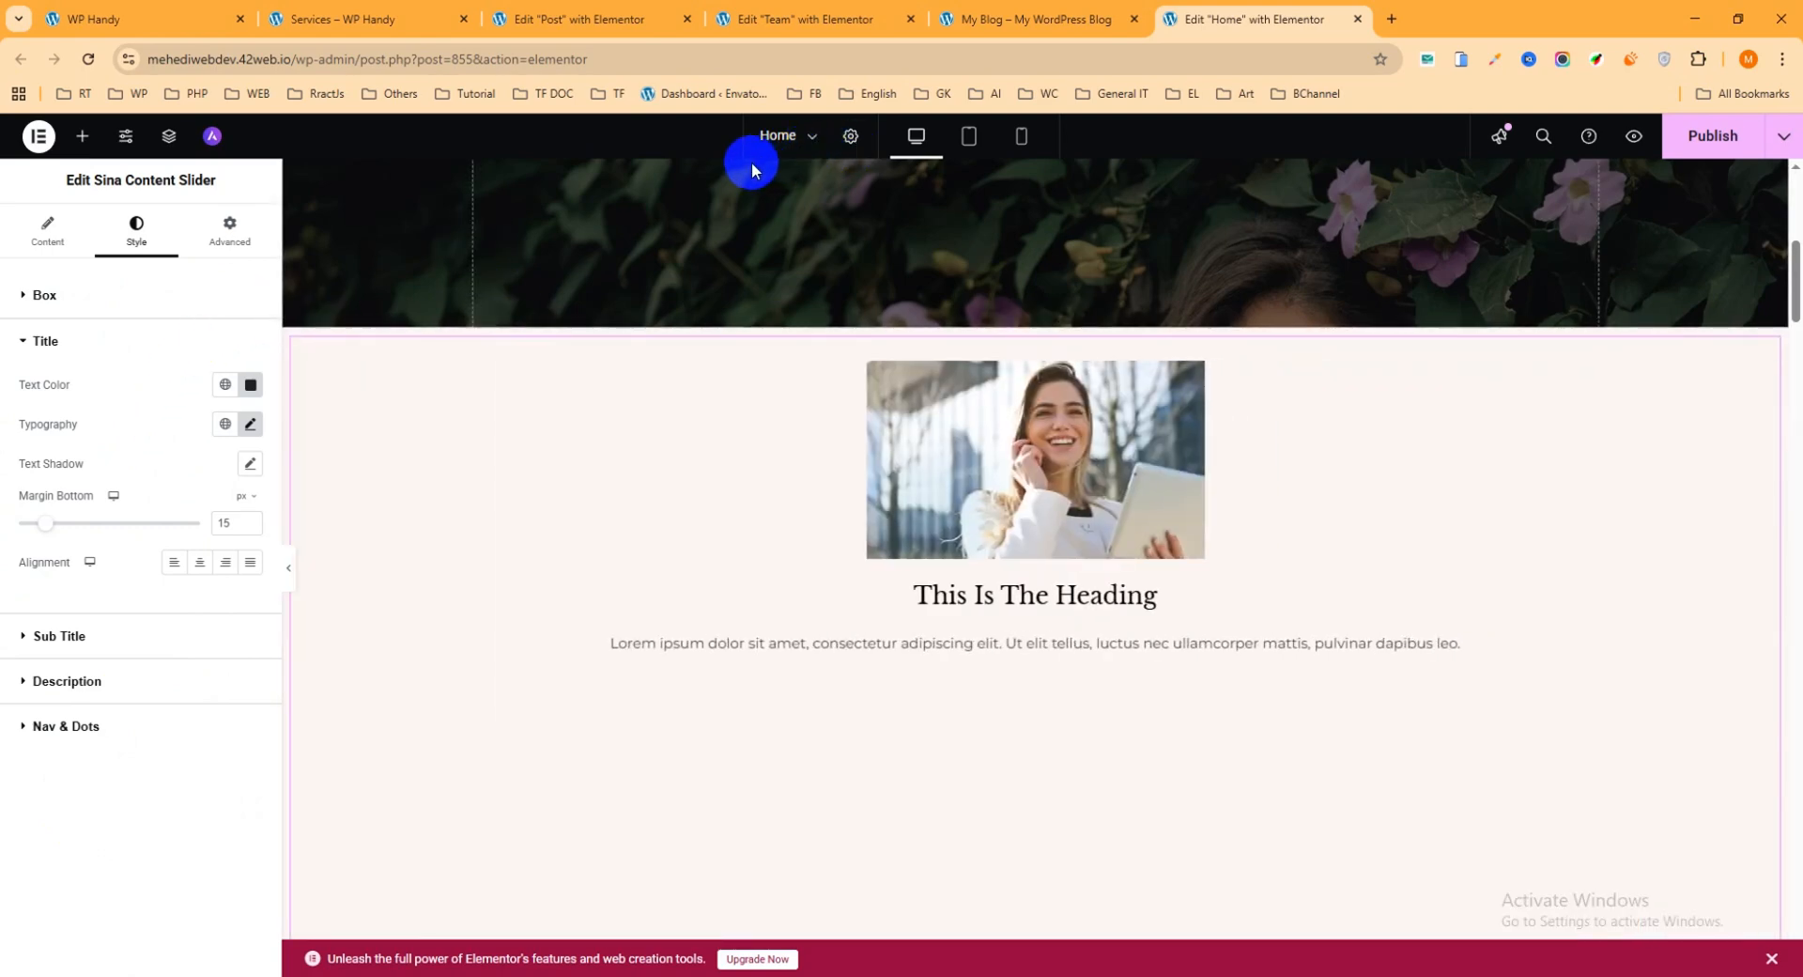
{"action": "left_click", "coordinate": [1024, 19]}
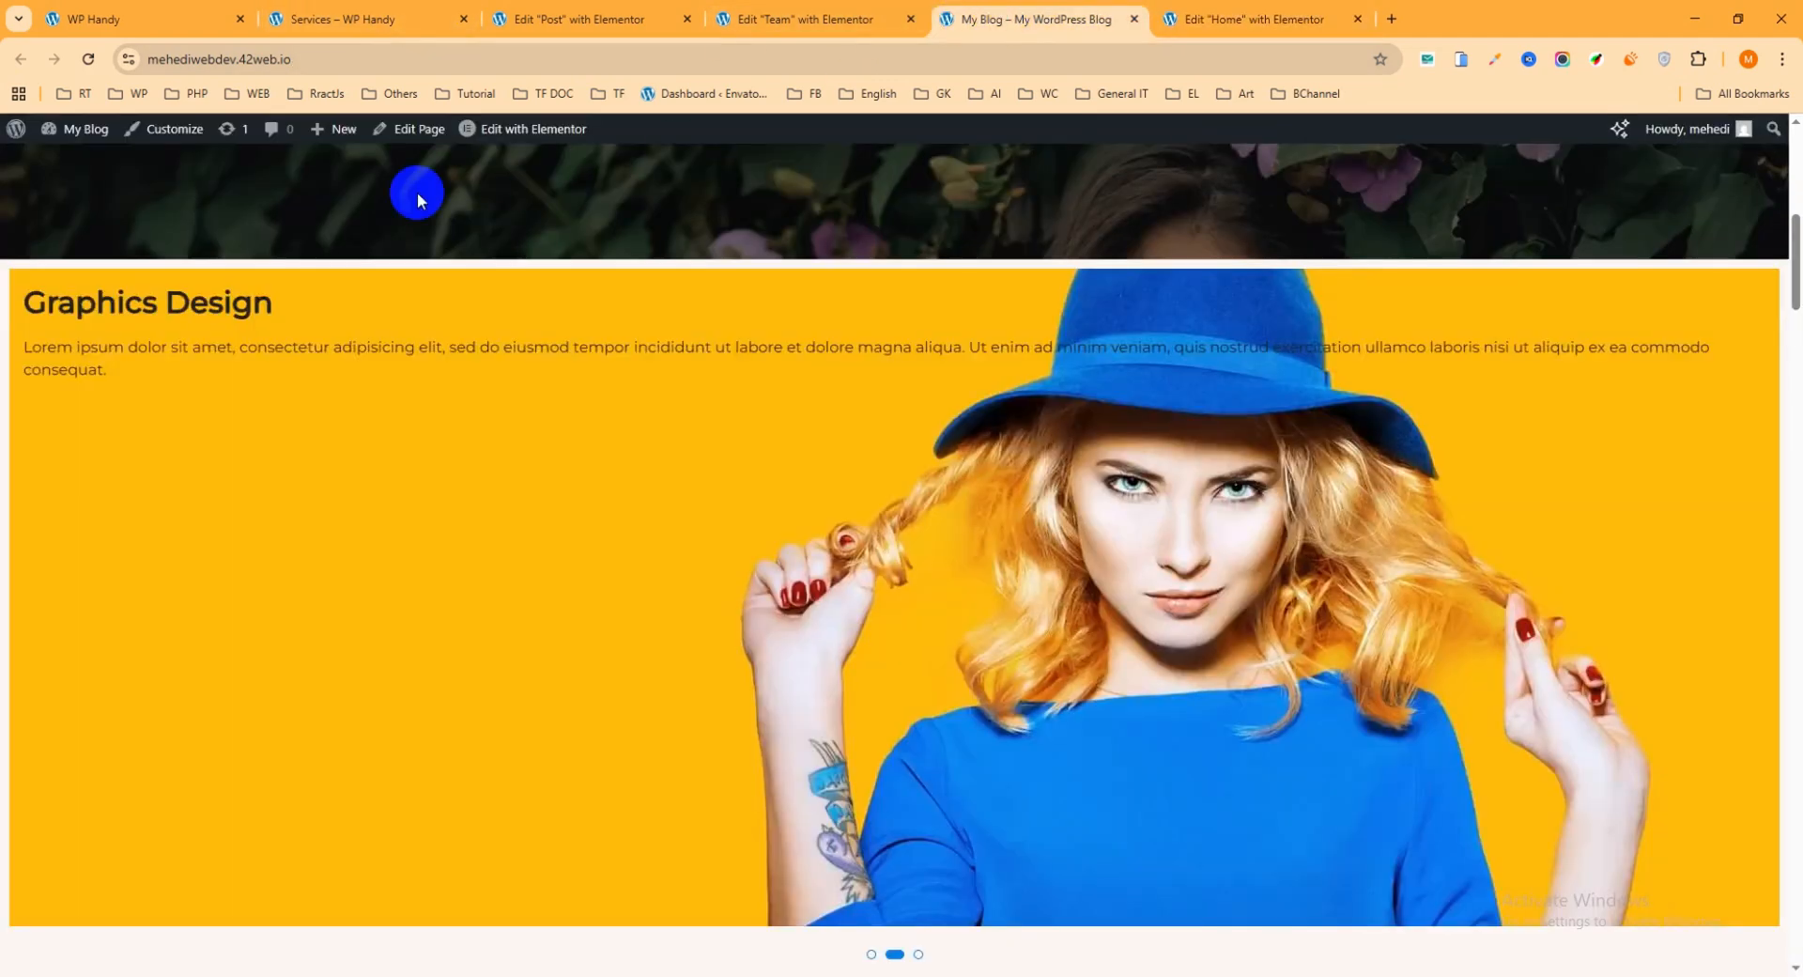
{"action": "left_click", "coordinate": [751, 19]}
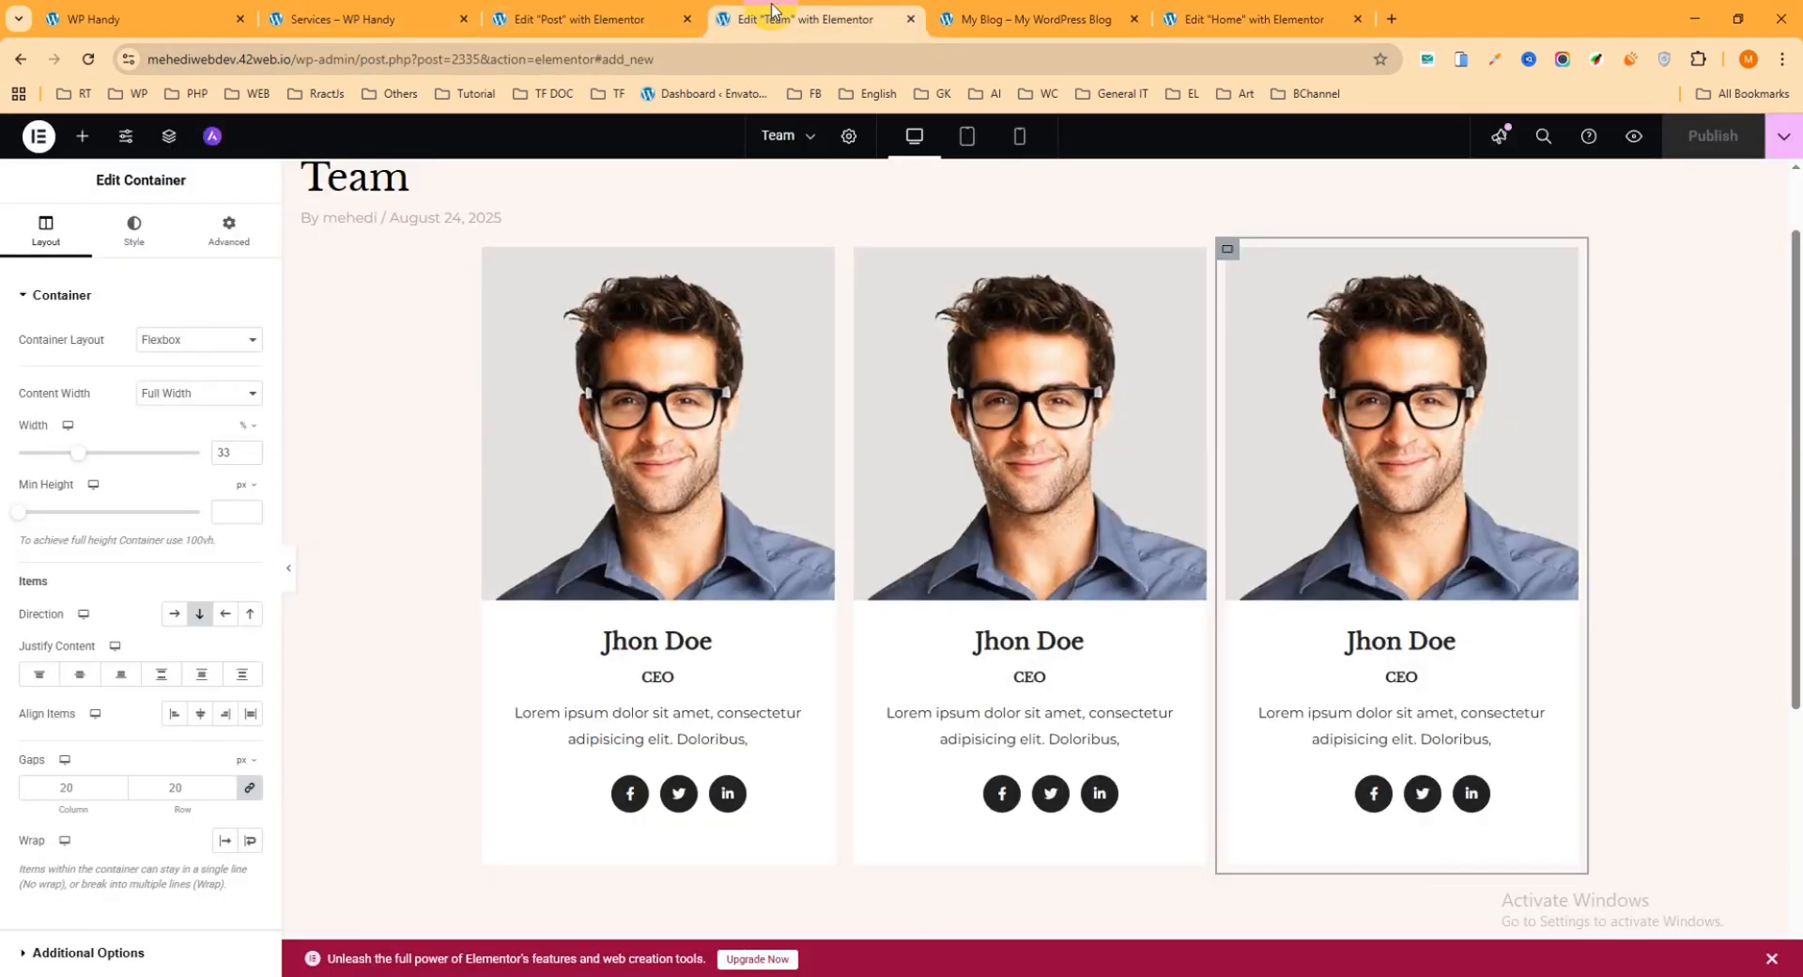
- Back in the Home page editor, open the list of saved templates for the Web Development slide
{"action": "left_click", "coordinate": [1235, 18]}
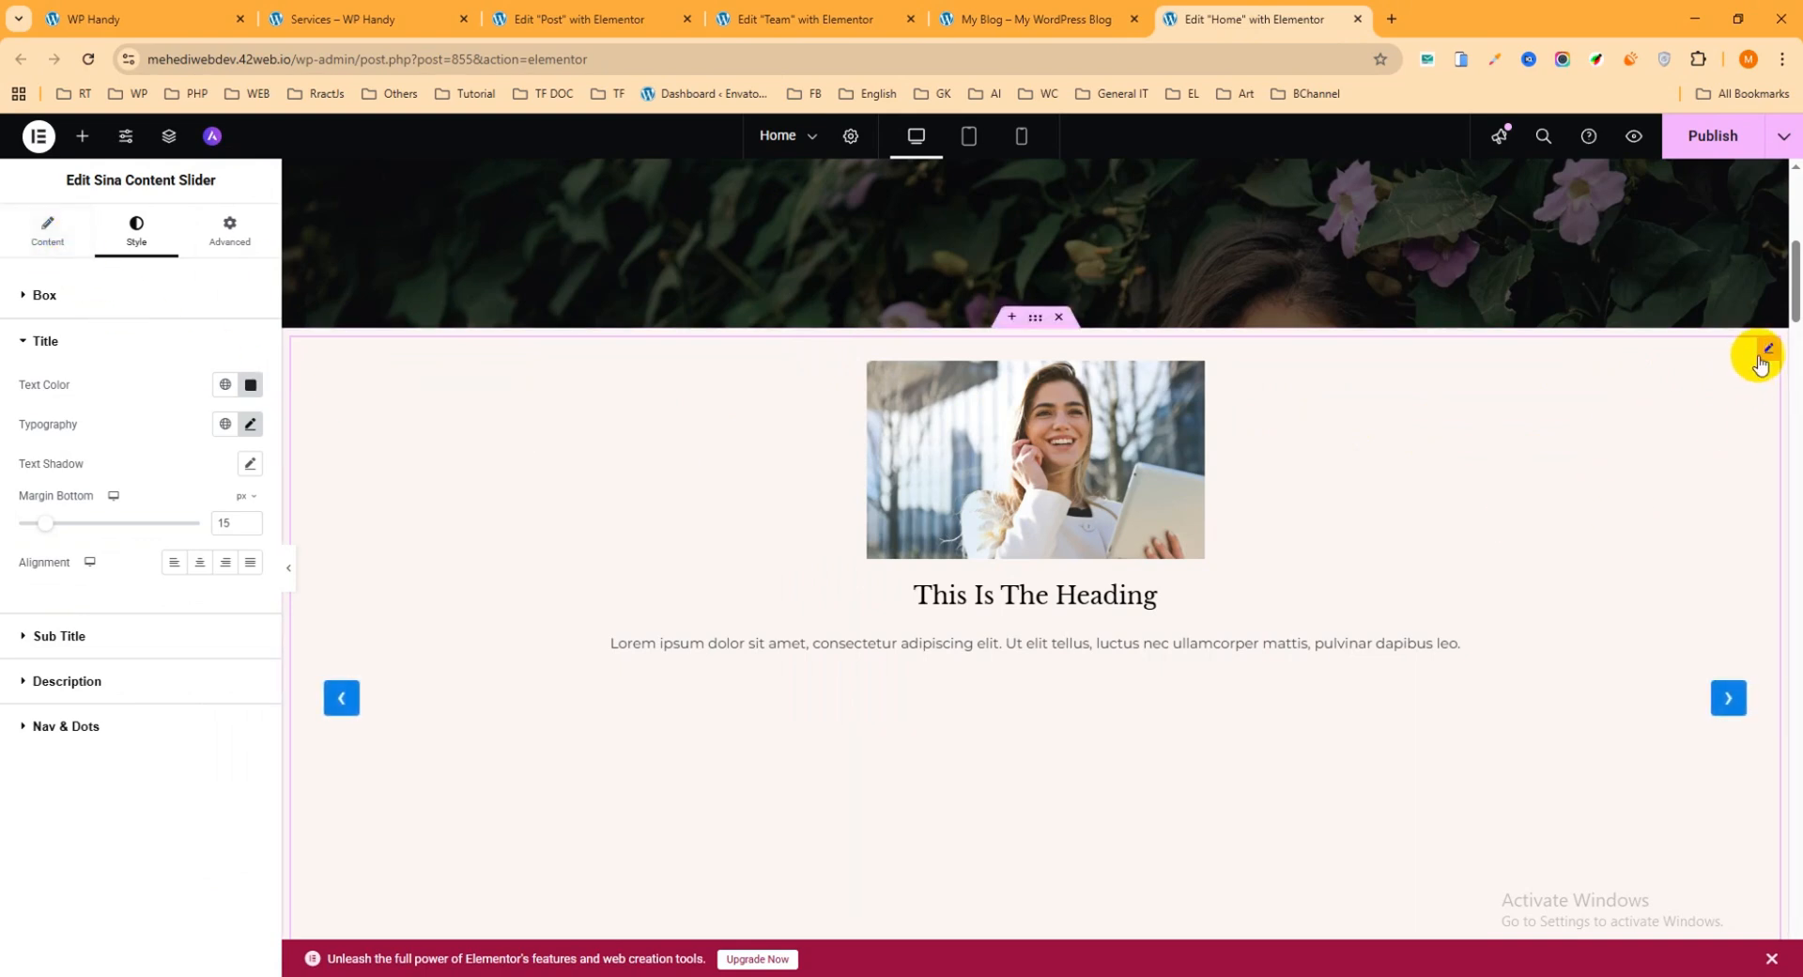
{"action": "left_click", "coordinate": [45, 246]}
{"action": "left_click", "coordinate": [113, 366]}
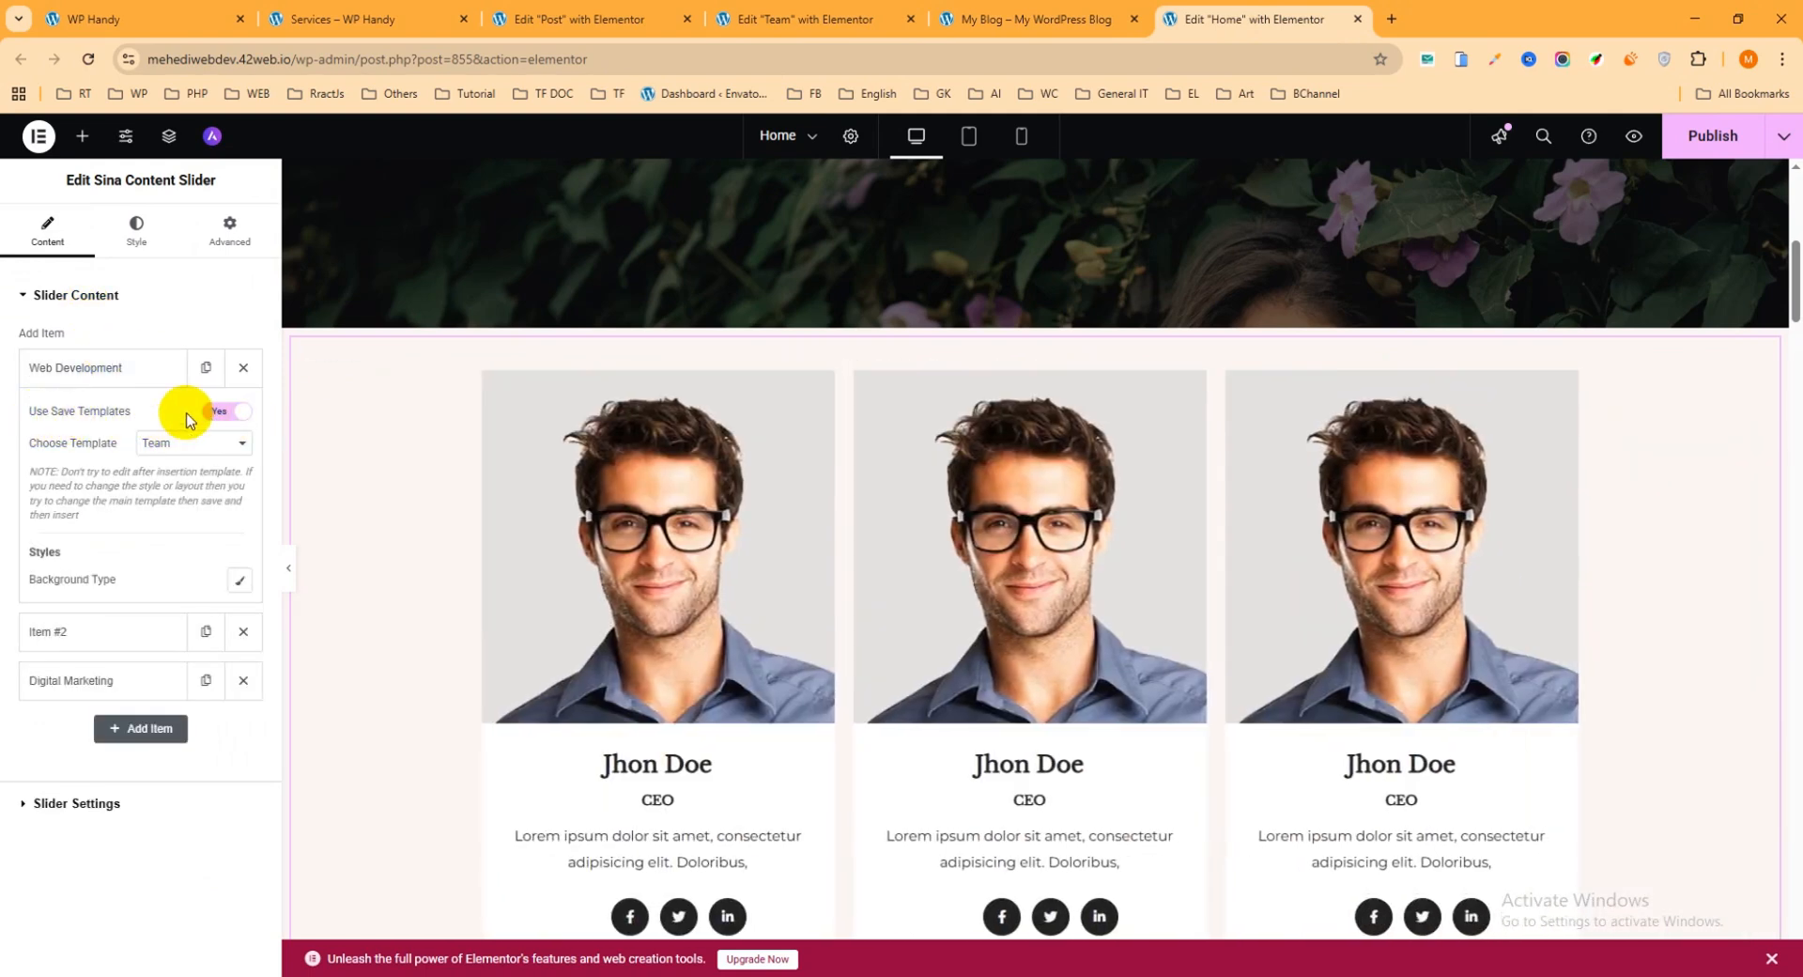
{"action": "left_click", "coordinate": [185, 451]}
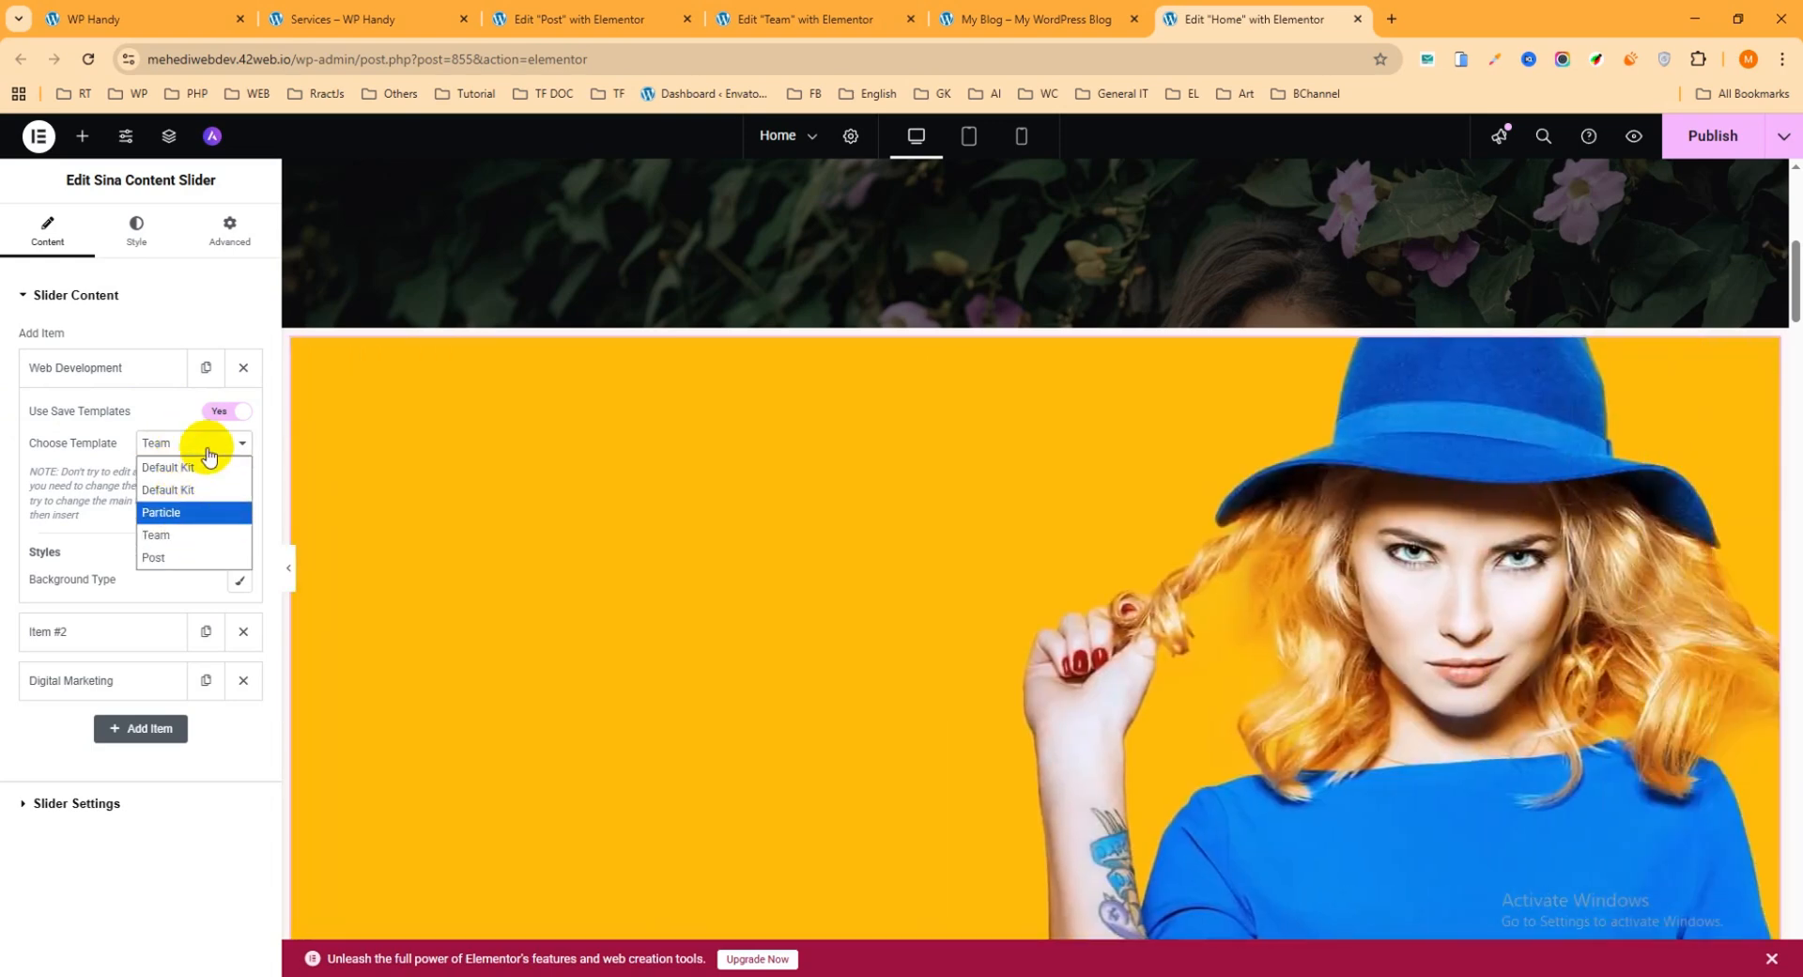